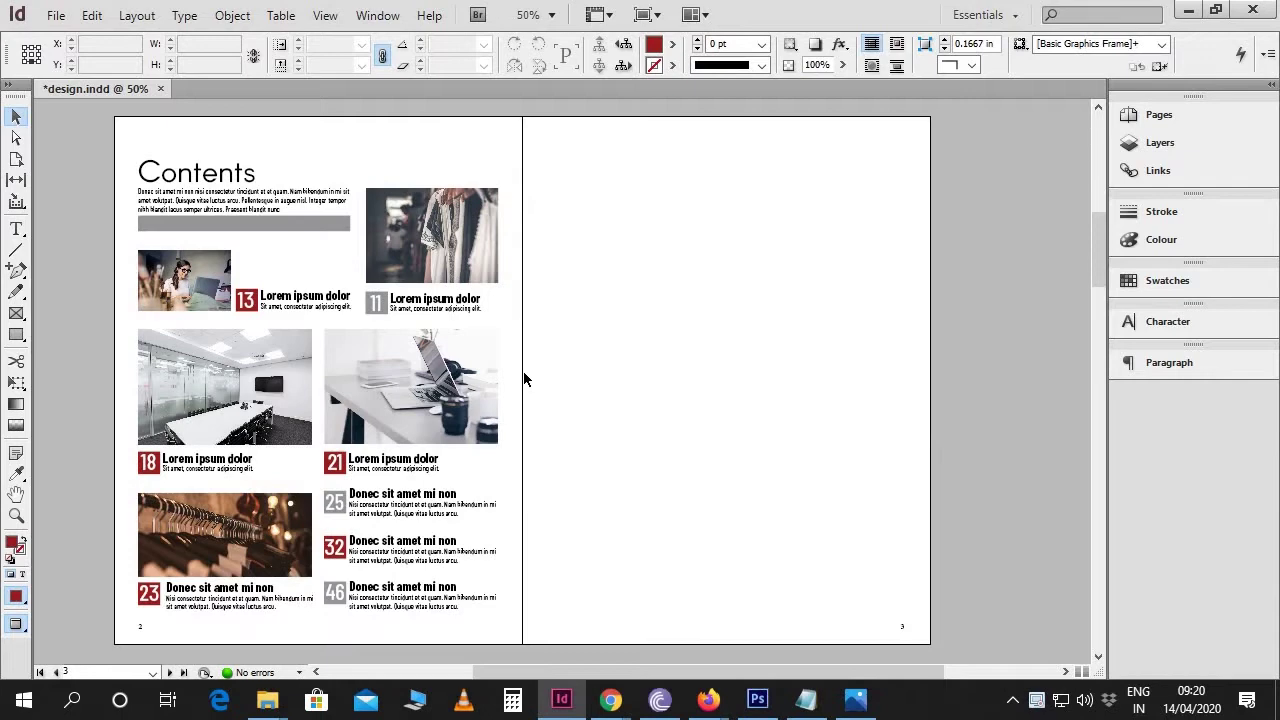
pyautogui.scroll(10, 525, 378)
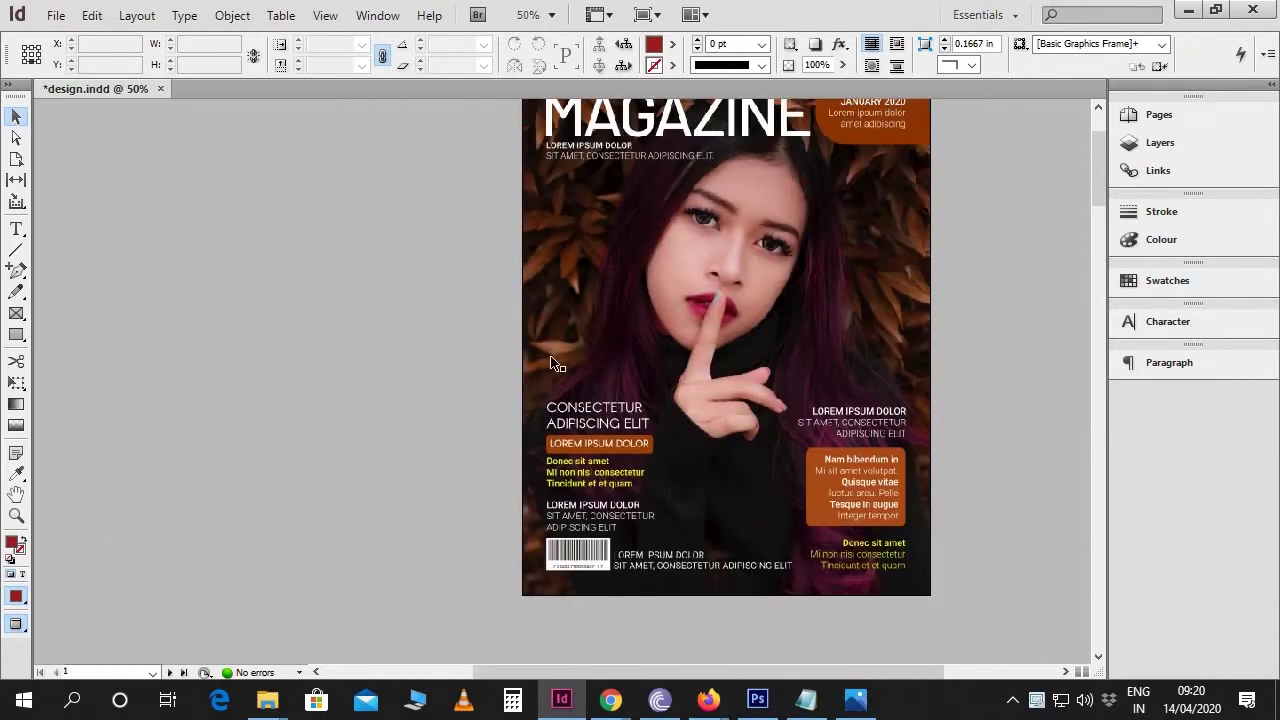
pyautogui.scroll(-8, 789, 360)
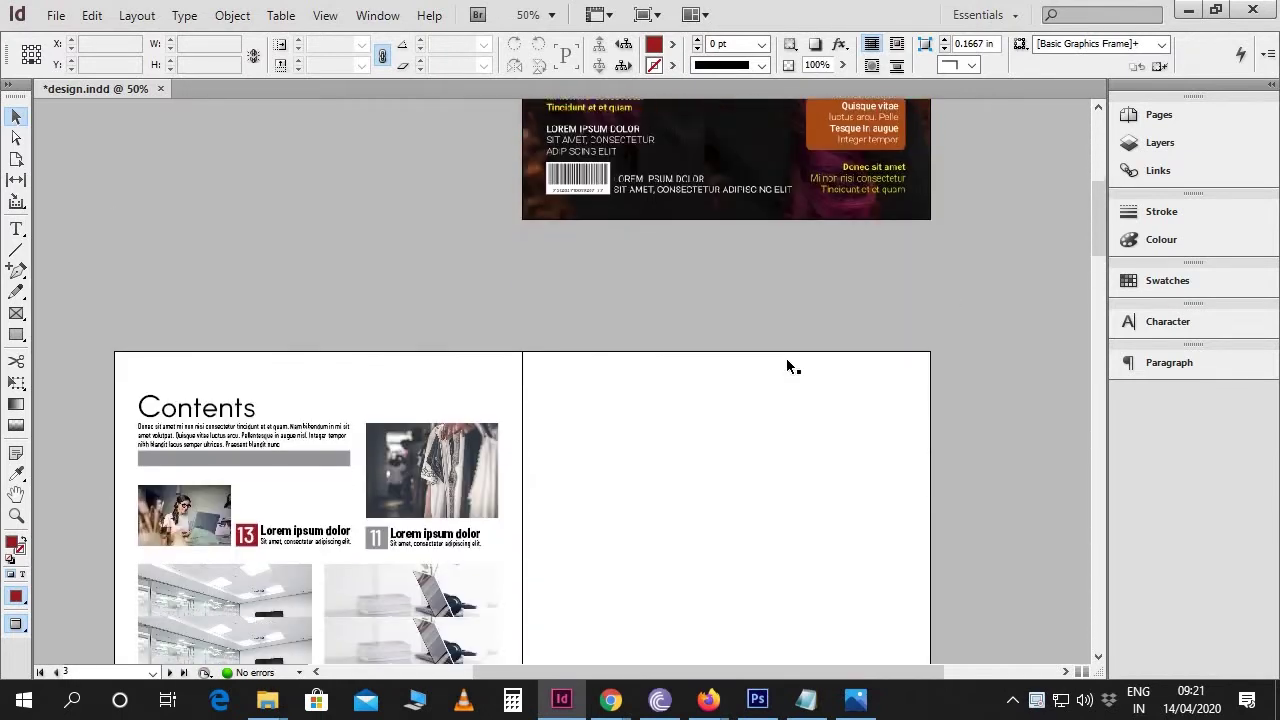
pyautogui.scroll(-2, 788, 362)
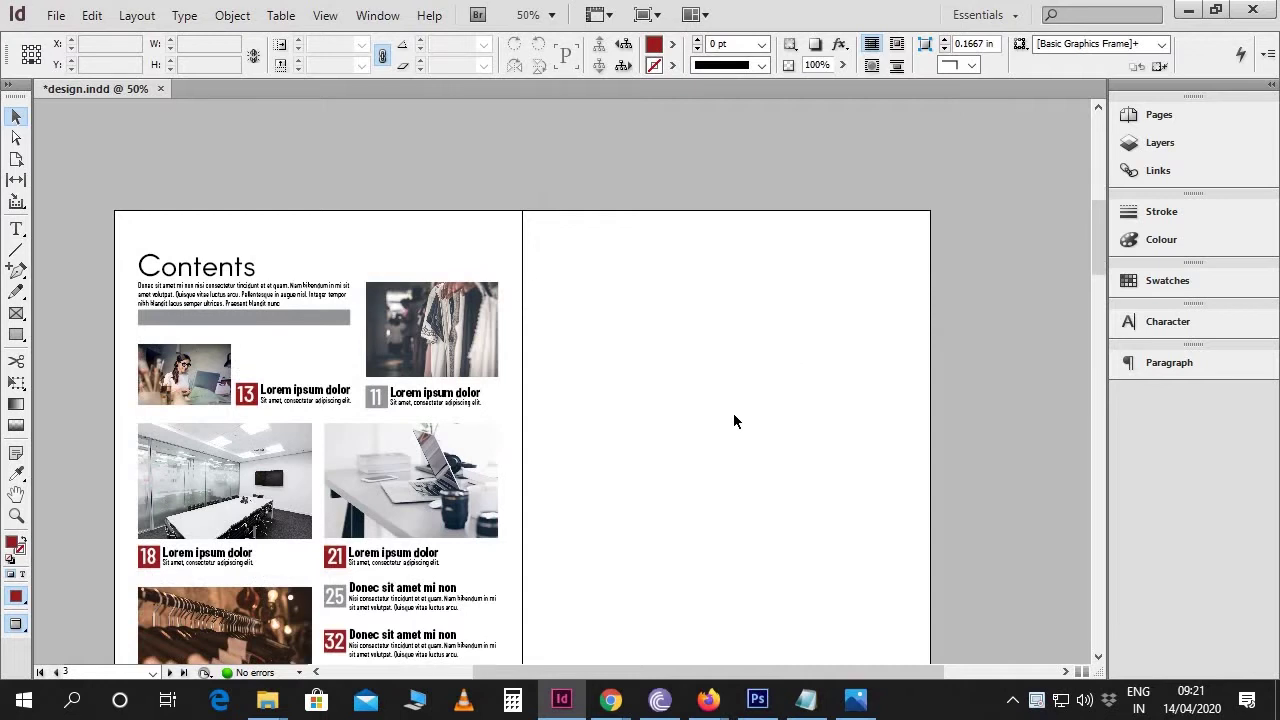
# Step: Show the layout guides and draw a dark red rectangle about 2.85 by 3.45 in from page 3's upper spine corner at the bleed
pyautogui.press('w')
pyautogui.scroll(-1, 733, 413)
pyautogui.moveTo(738, 396); pyautogui.dragTo(694, 374)
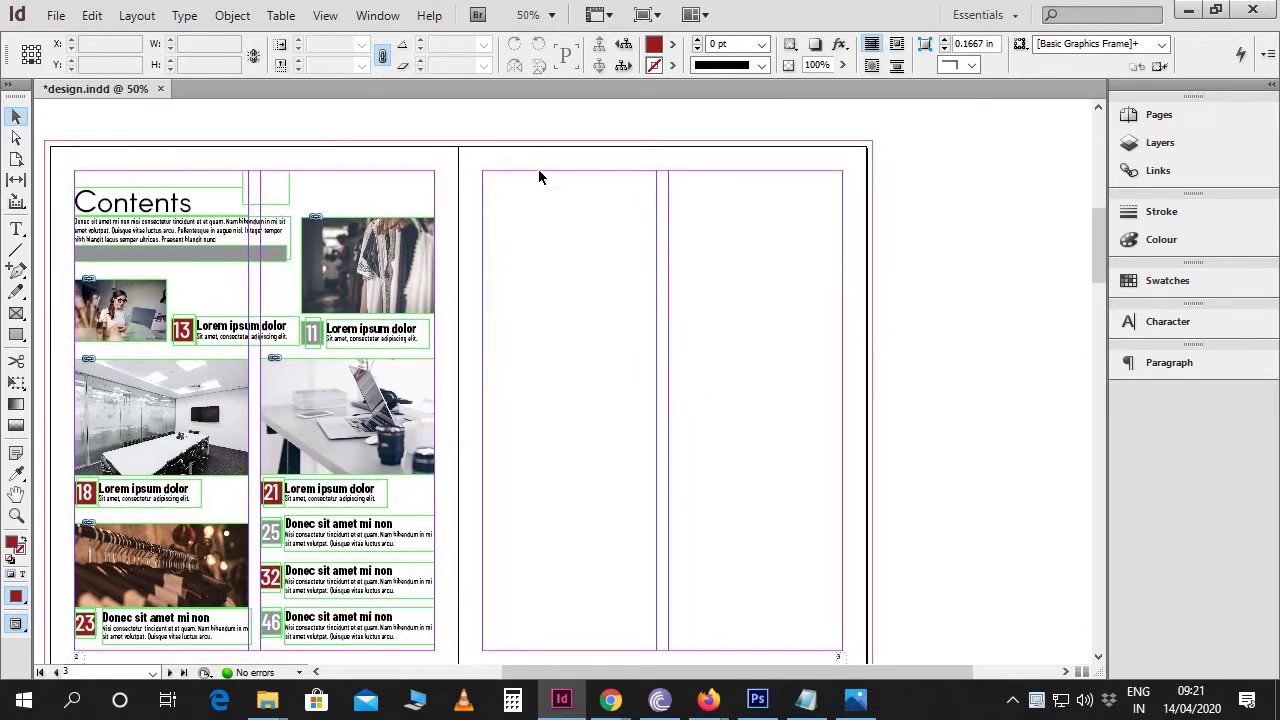
pyautogui.click(14, 340)
pyautogui.moveTo(459, 140); pyautogui.dragTo(591, 303)
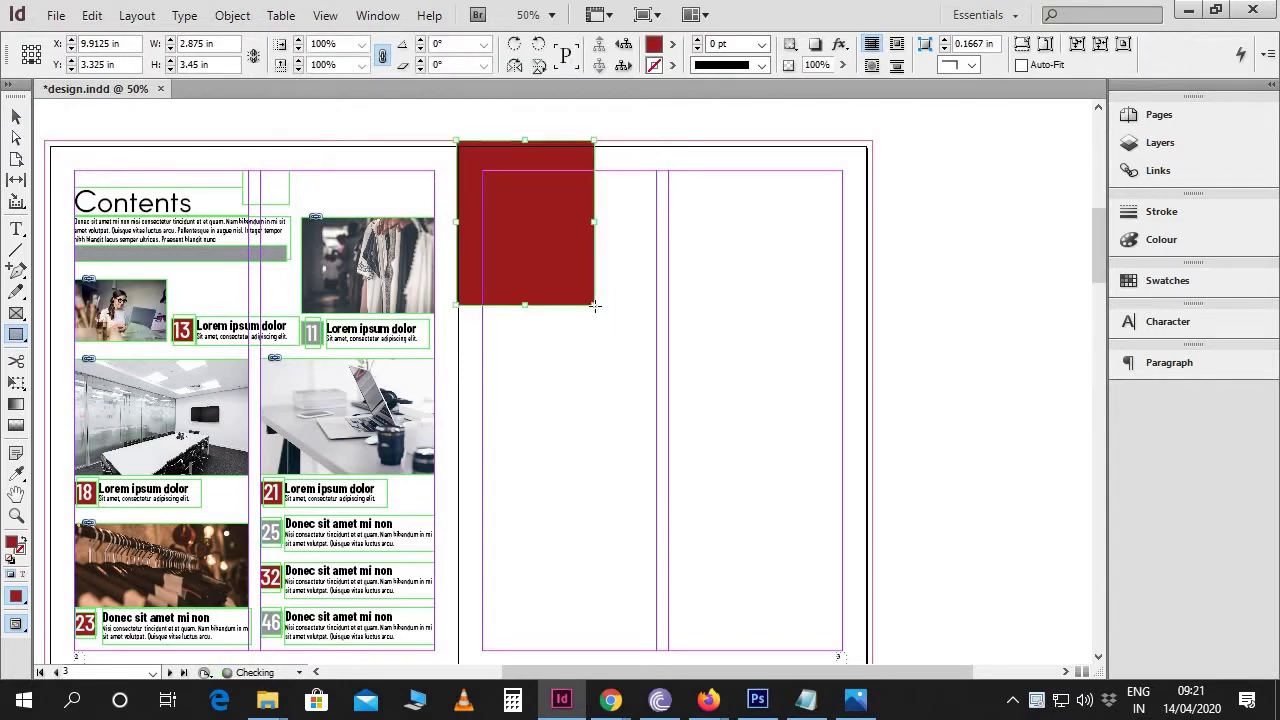
pyautogui.press('v')
pyautogui.hotkey('ctrl', '=')
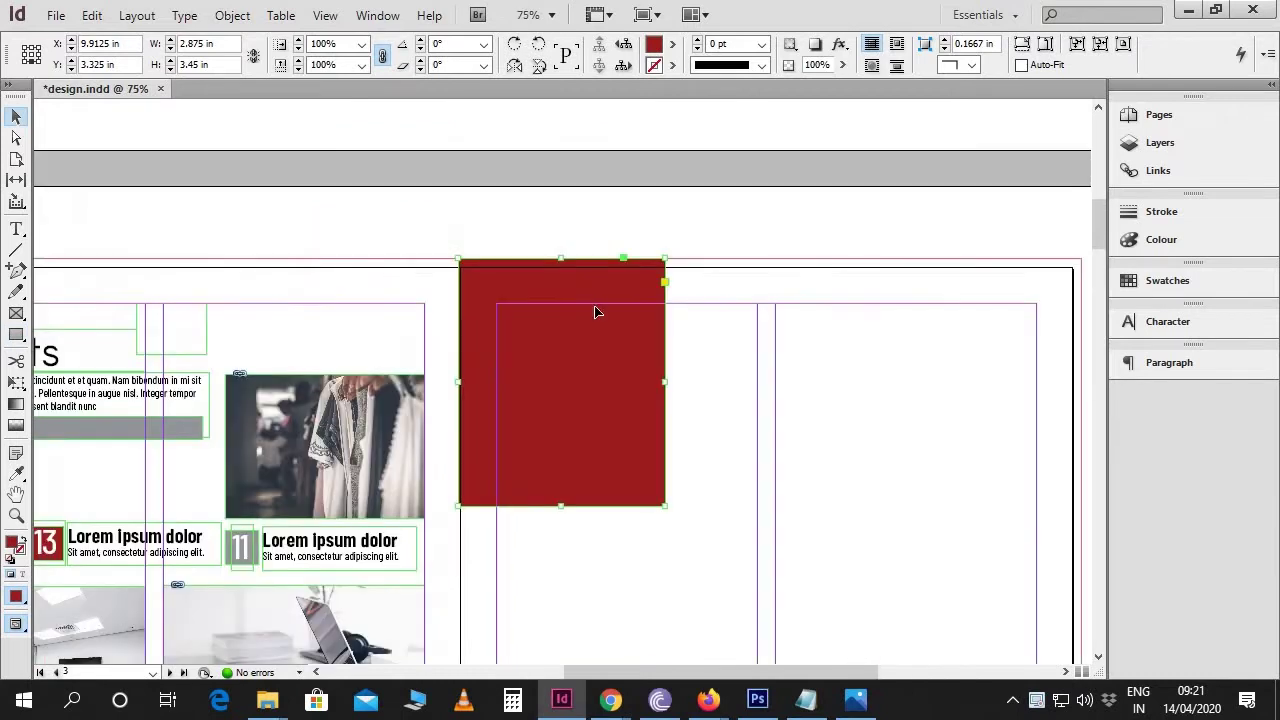
pyautogui.moveTo(460, 382); pyautogui.dragTo(463, 388)
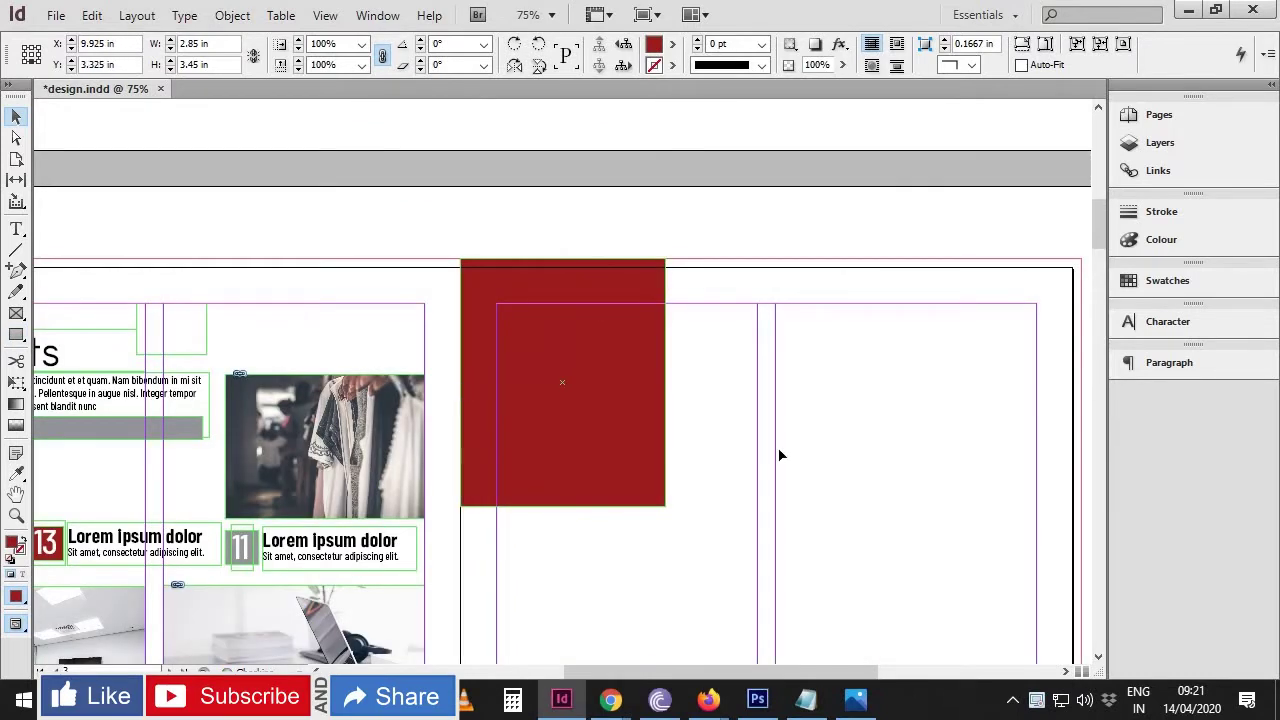
pyautogui.click(740, 443)
# Step: Duplicate the red rectangle lower down page 3 and stretch the copy to the bottom bleed, about 8.95 in tall
pyautogui.scroll(-1, 740, 443)
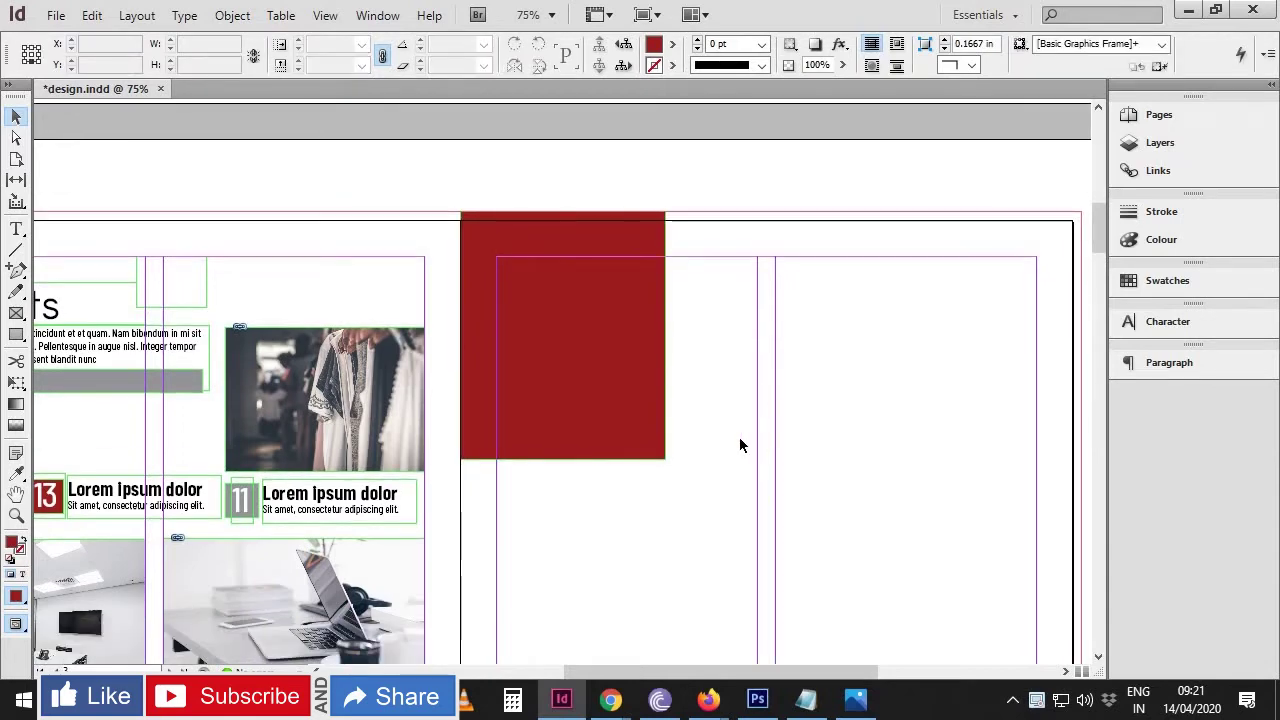
pyautogui.scroll(-4, 740, 445)
pyautogui.hotkey('ctrl', '-')
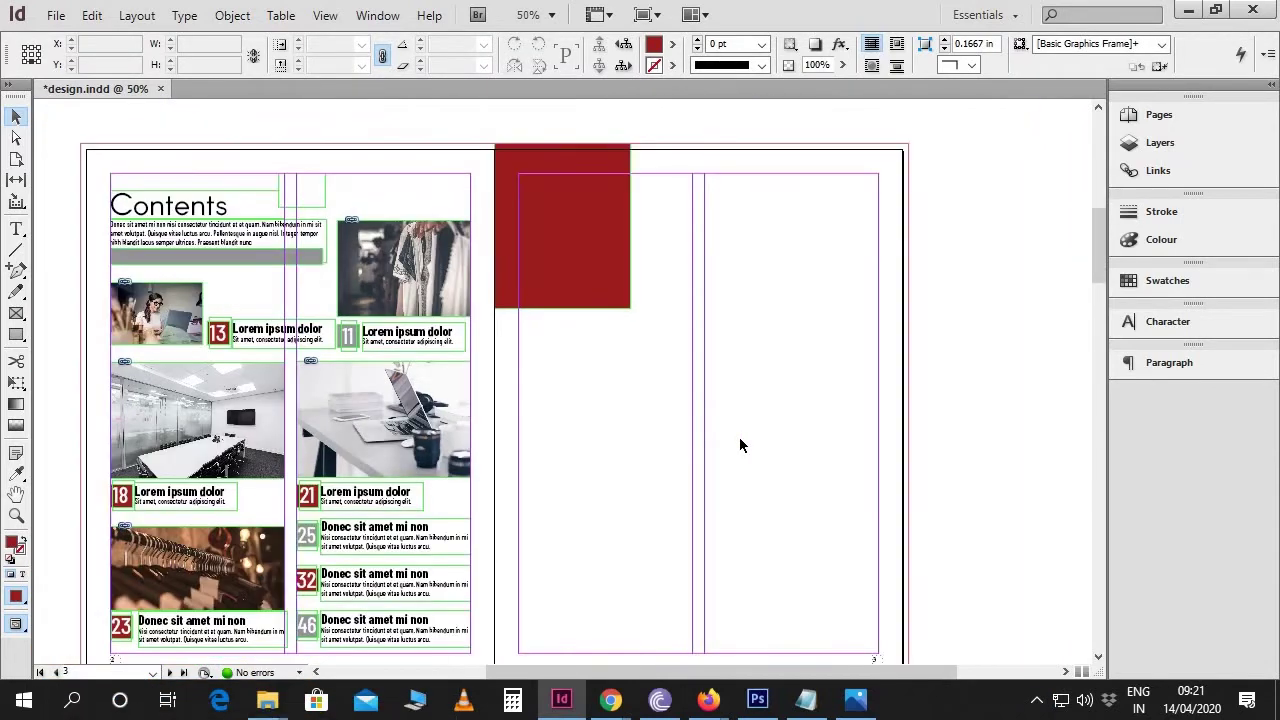
pyautogui.click(592, 268)
pyautogui.scroll(-2, 578, 234)
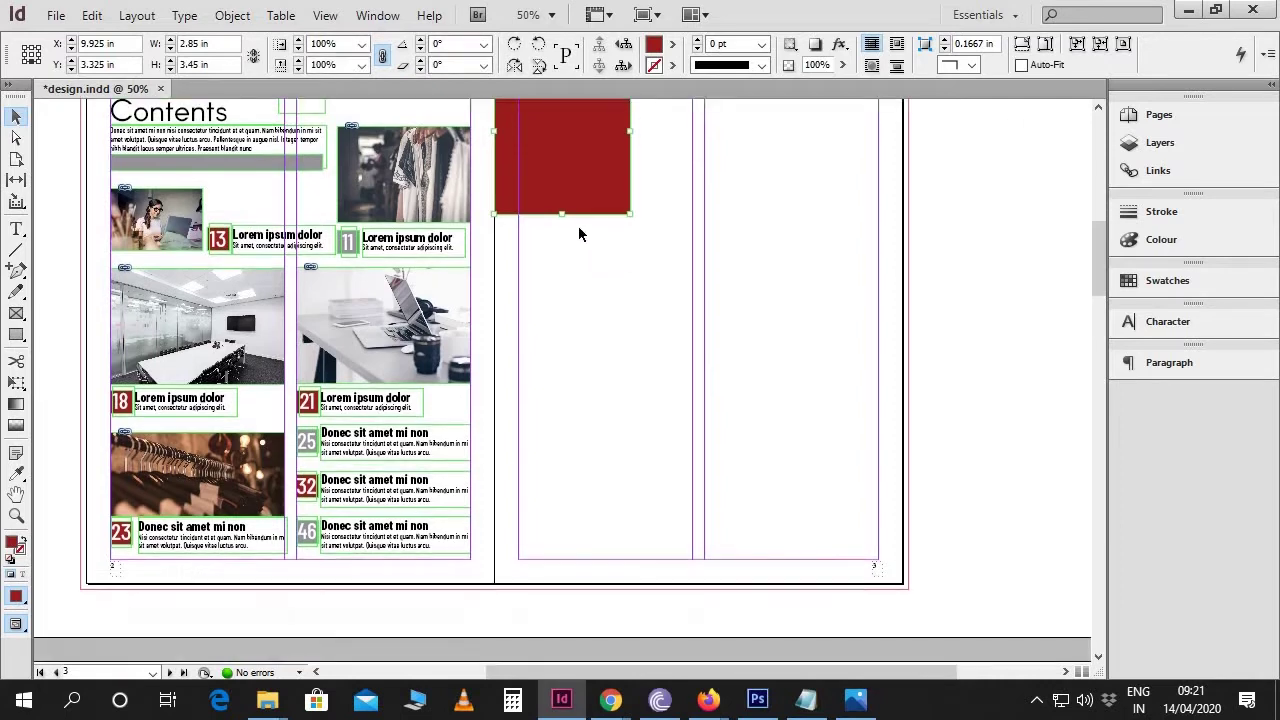
pyautogui.moveTo(584, 187); pyautogui.dragTo(563, 295)
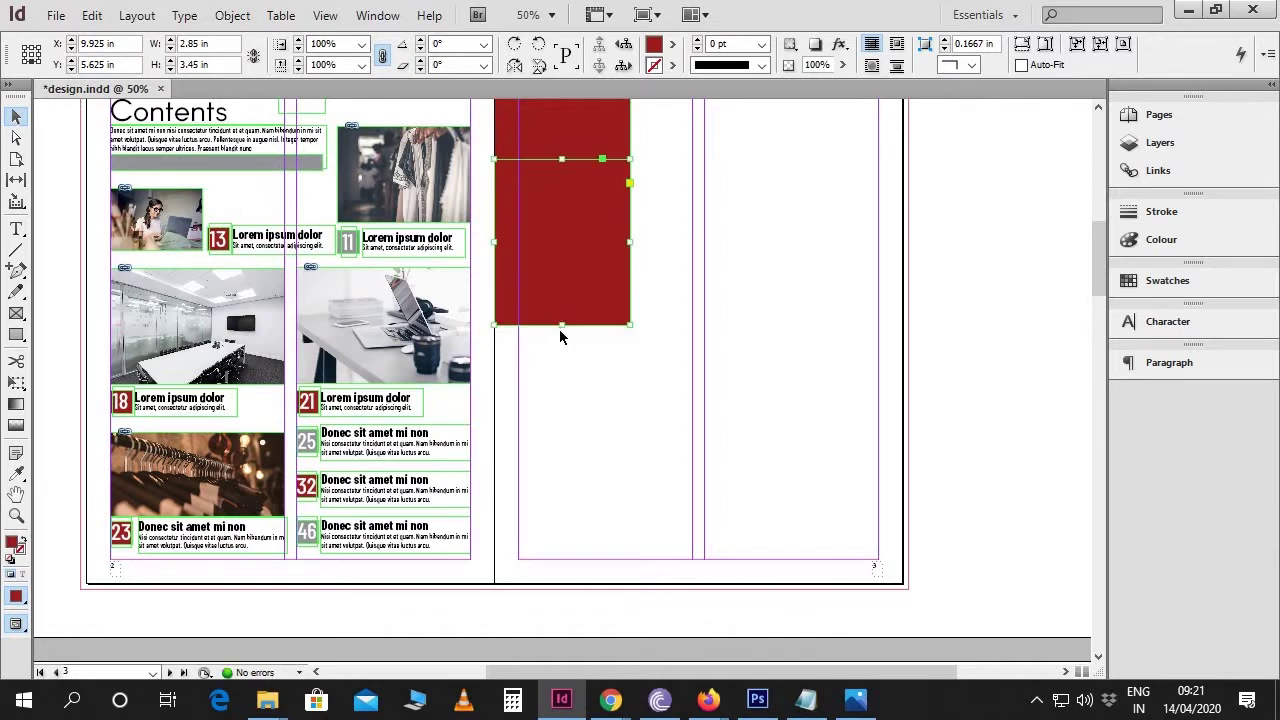
pyautogui.moveTo(560, 327); pyautogui.dragTo(554, 594)
pyautogui.scroll(2, 607, 488)
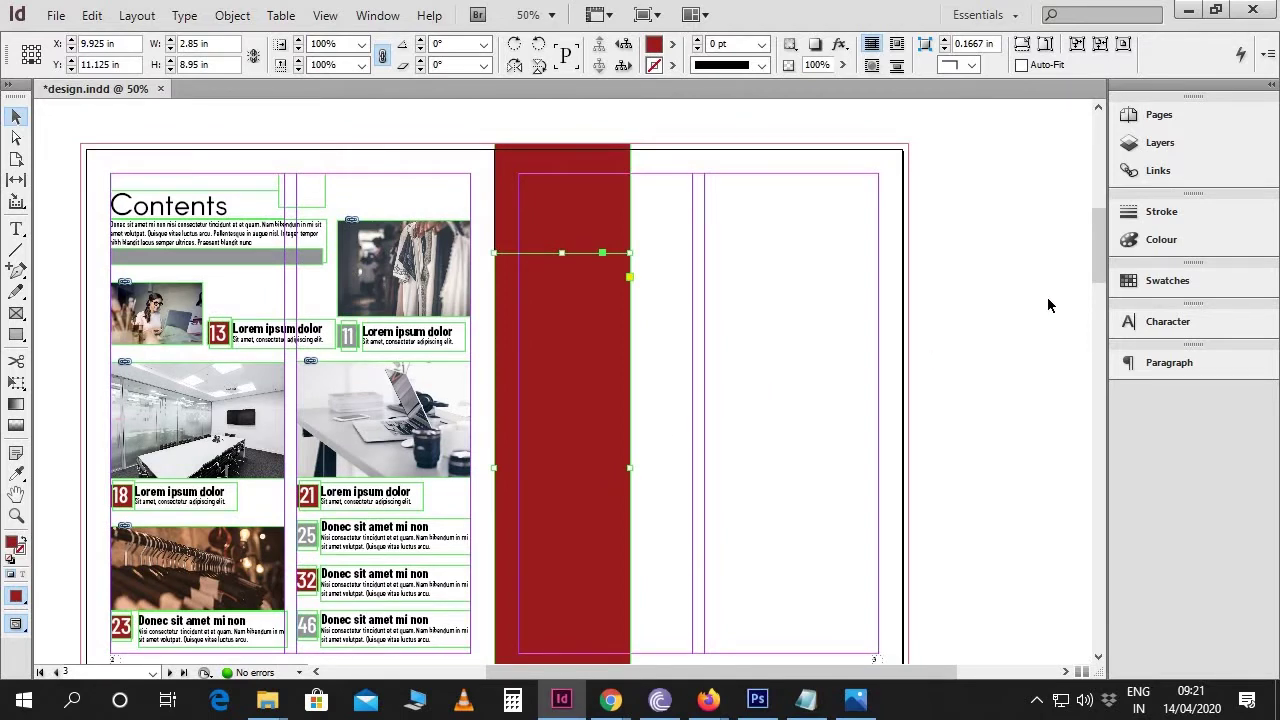
# Step: Fill the lower rectangle on page 3 with the dark brown swatch C=57 M=64 Y=66 K=52
pyautogui.click(1134, 284)
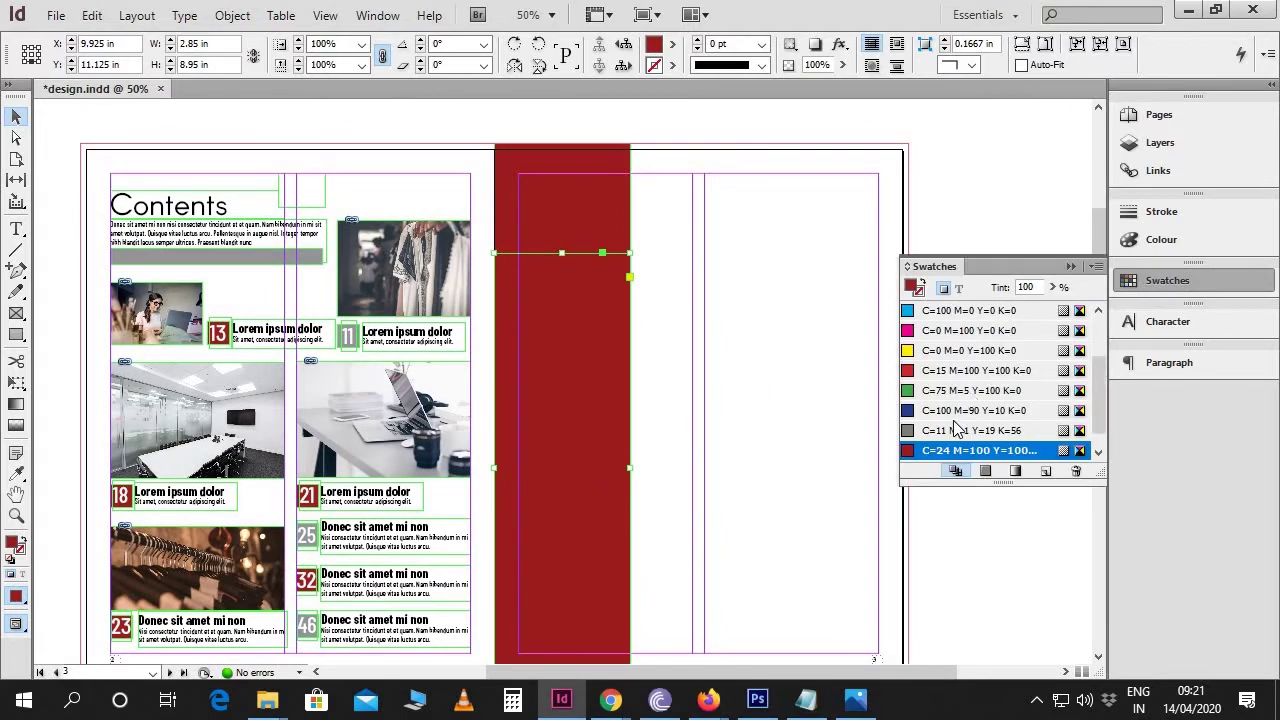
pyautogui.scroll(-1, 957, 430)
pyautogui.click(953, 452)
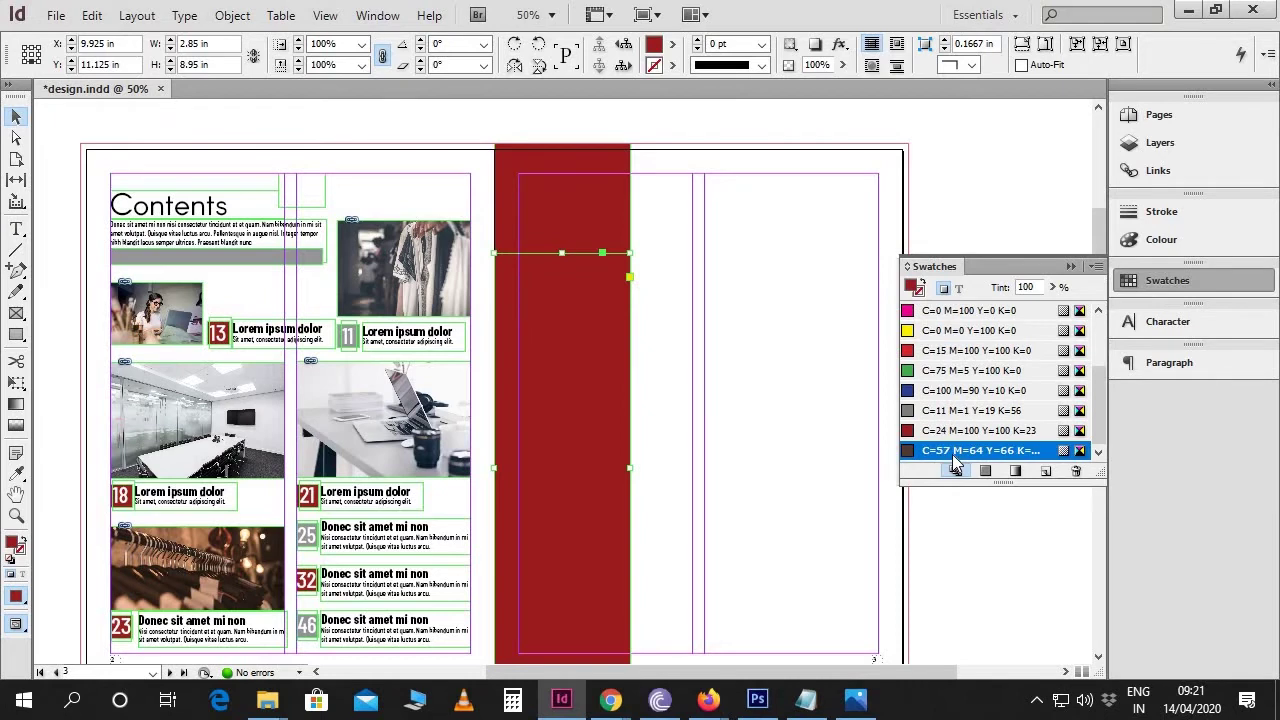
pyautogui.click(650, 325)
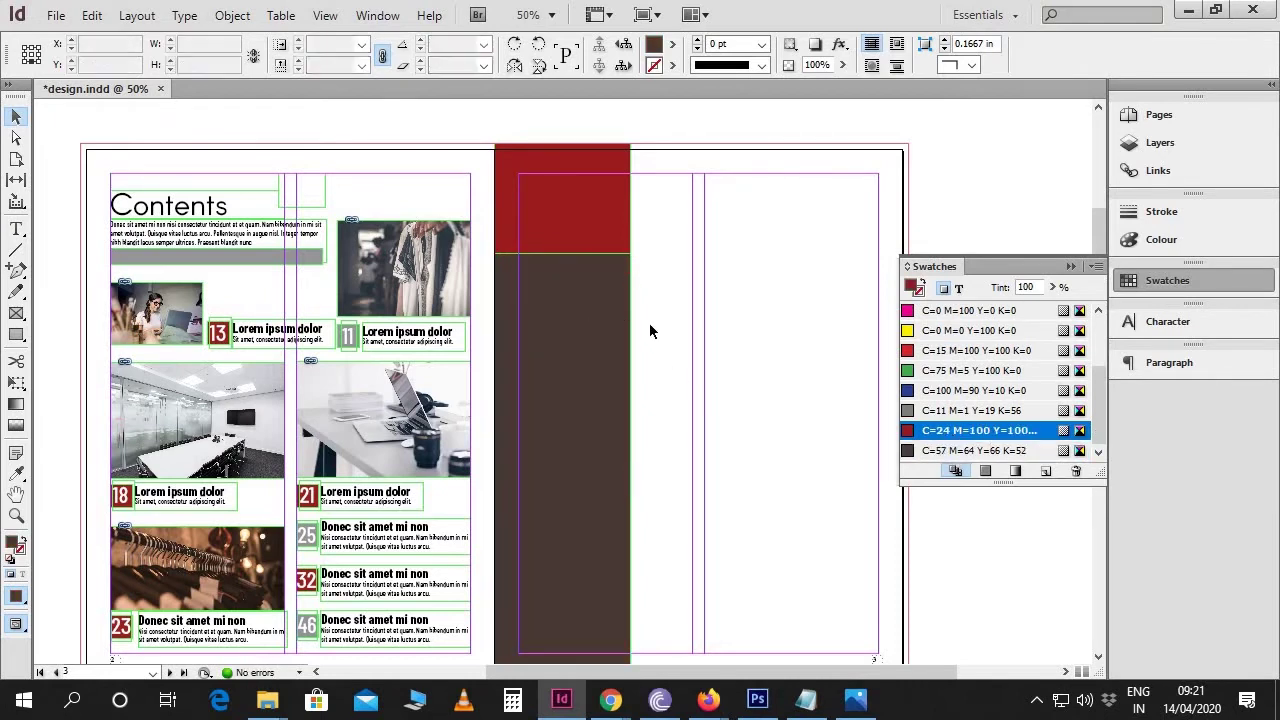
pyautogui.click(1070, 267)
pyautogui.scroll(1, 816, 328)
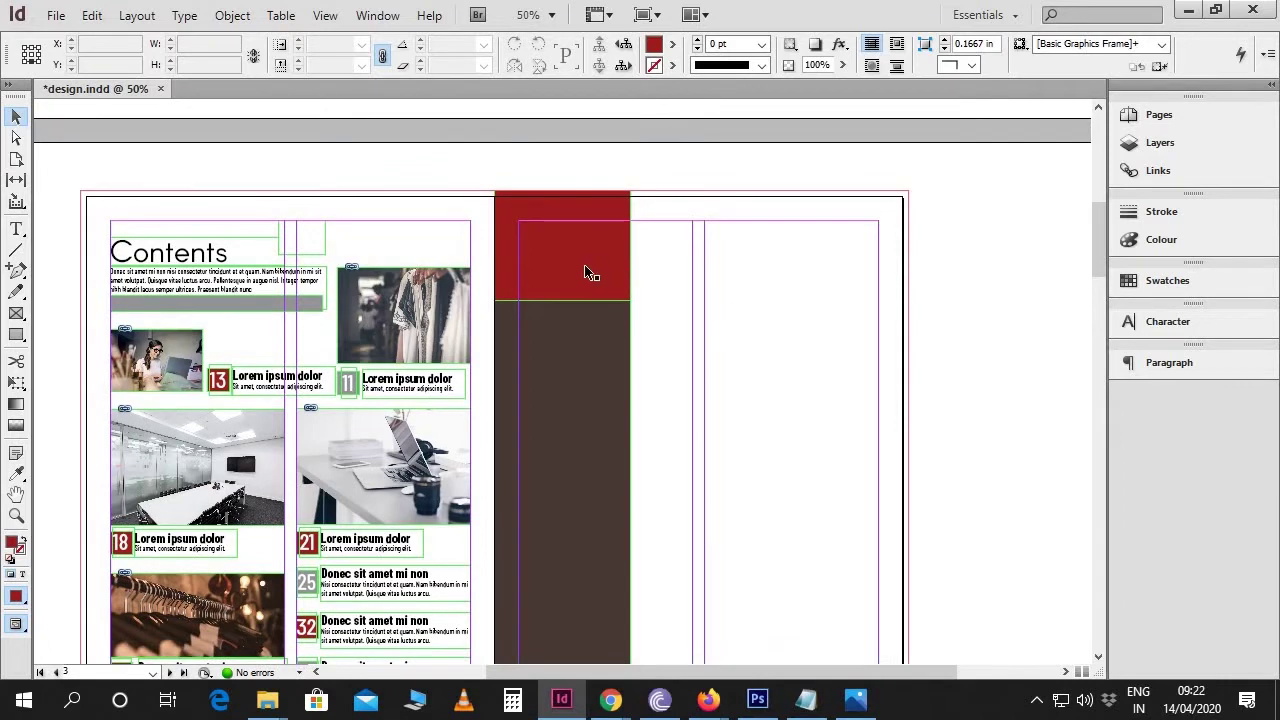
# Step: Copy the word MAGAZINE from the details file in Notepad and paste it into a new text frame on the red rectangle in InDesign
pyautogui.click(806, 699)
pyautogui.moveTo(253, 283); pyautogui.dragTo(172, 263)
pyautogui.hotkey('ctrl', 'c')
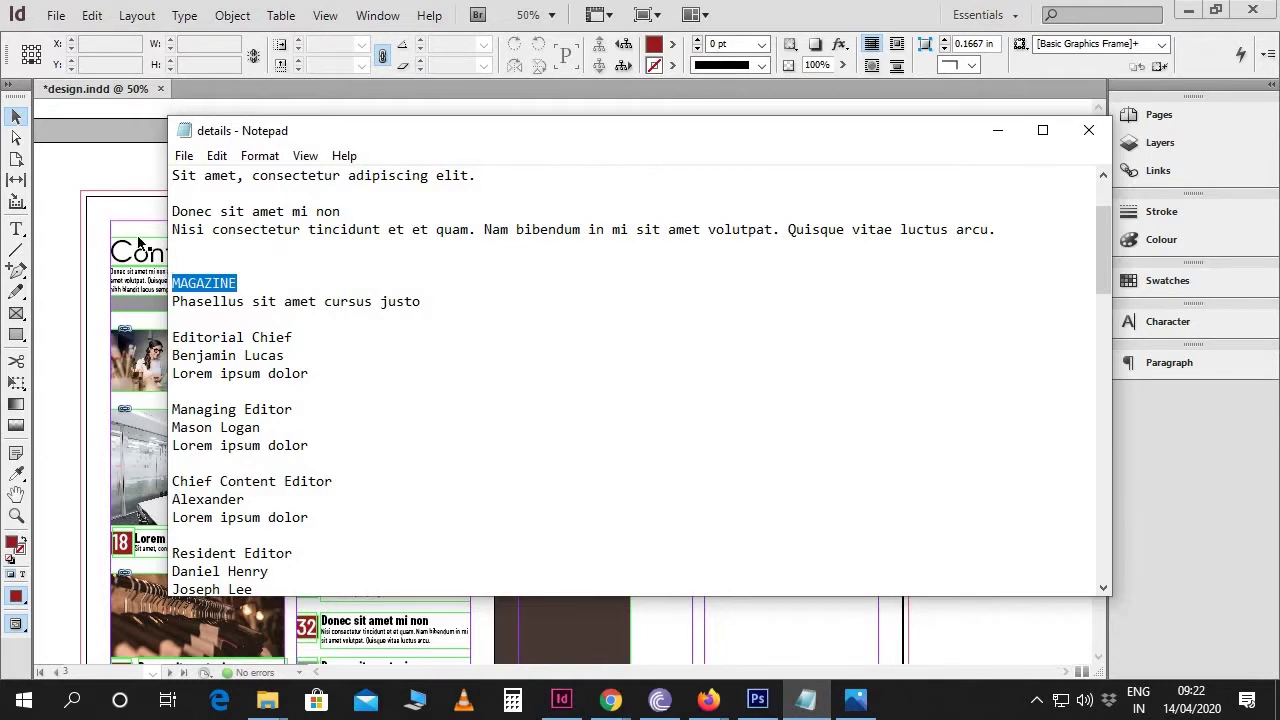
pyautogui.click(110, 164)
pyautogui.click(15, 233)
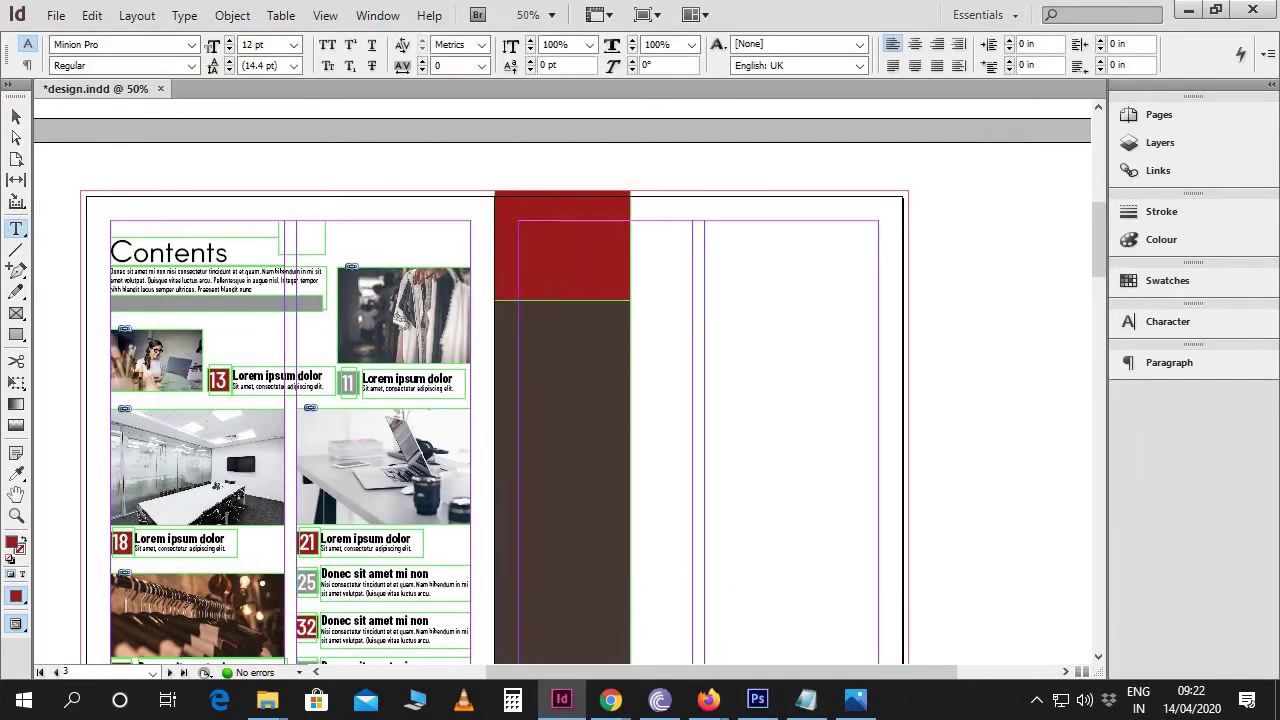
pyautogui.moveTo(518, 258); pyautogui.dragTo(630, 282)
pyautogui.hotkey('ctrl', 'v')
# Step: Format the MAGAZINE text as Roboto Bold at 28 pt
pyautogui.hotkey('ctrl', 'a')
pyautogui.click(120, 44)
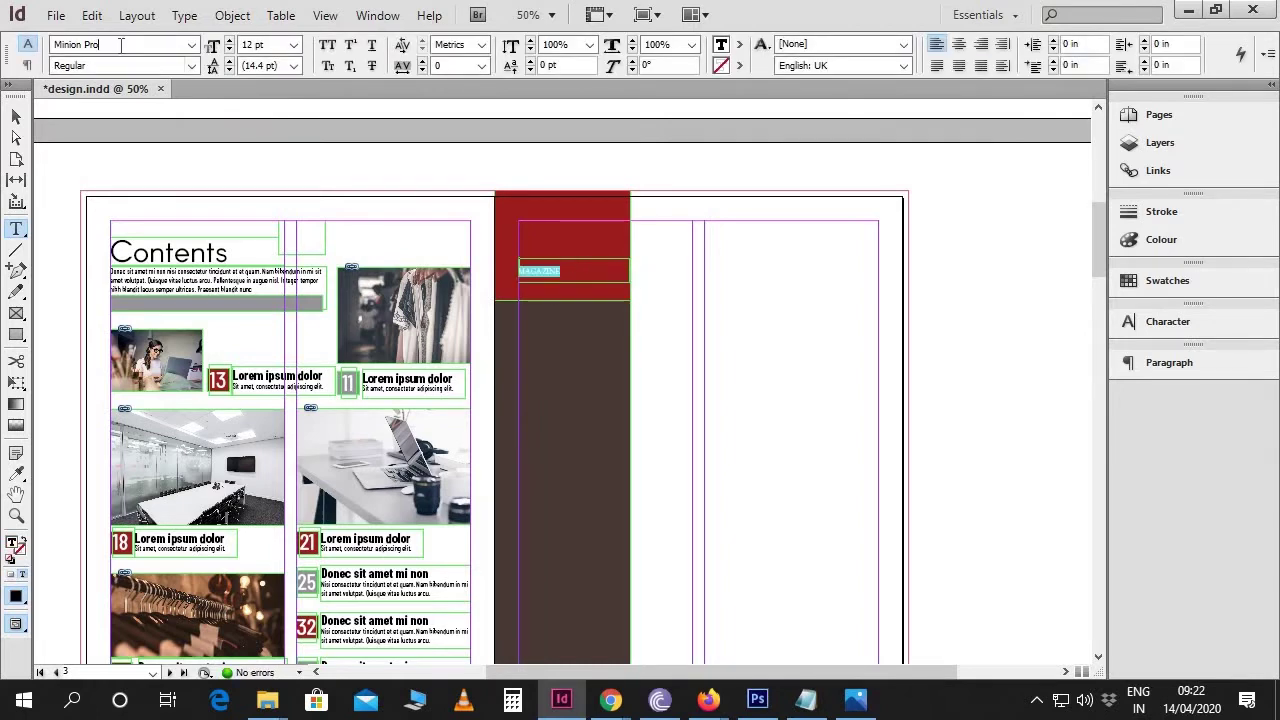
pyautogui.hotkey('ctrl', 'a')
pyautogui.write('R')
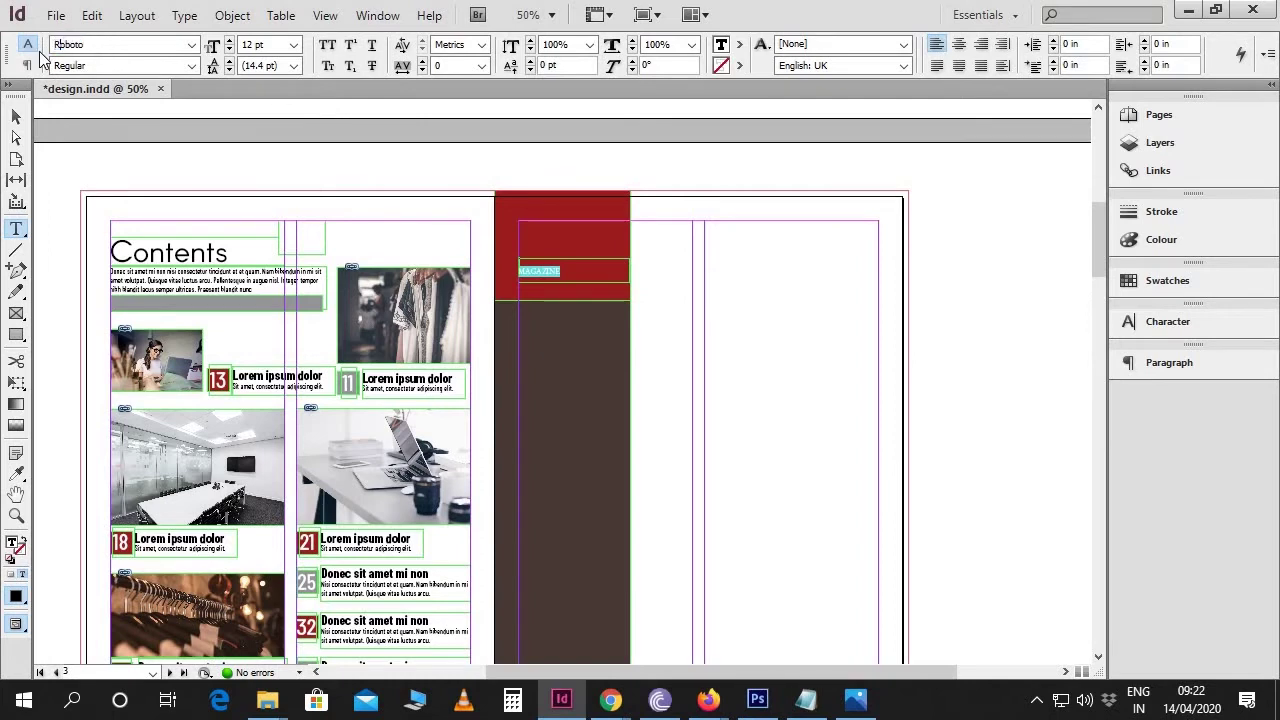
pyautogui.press('Return')
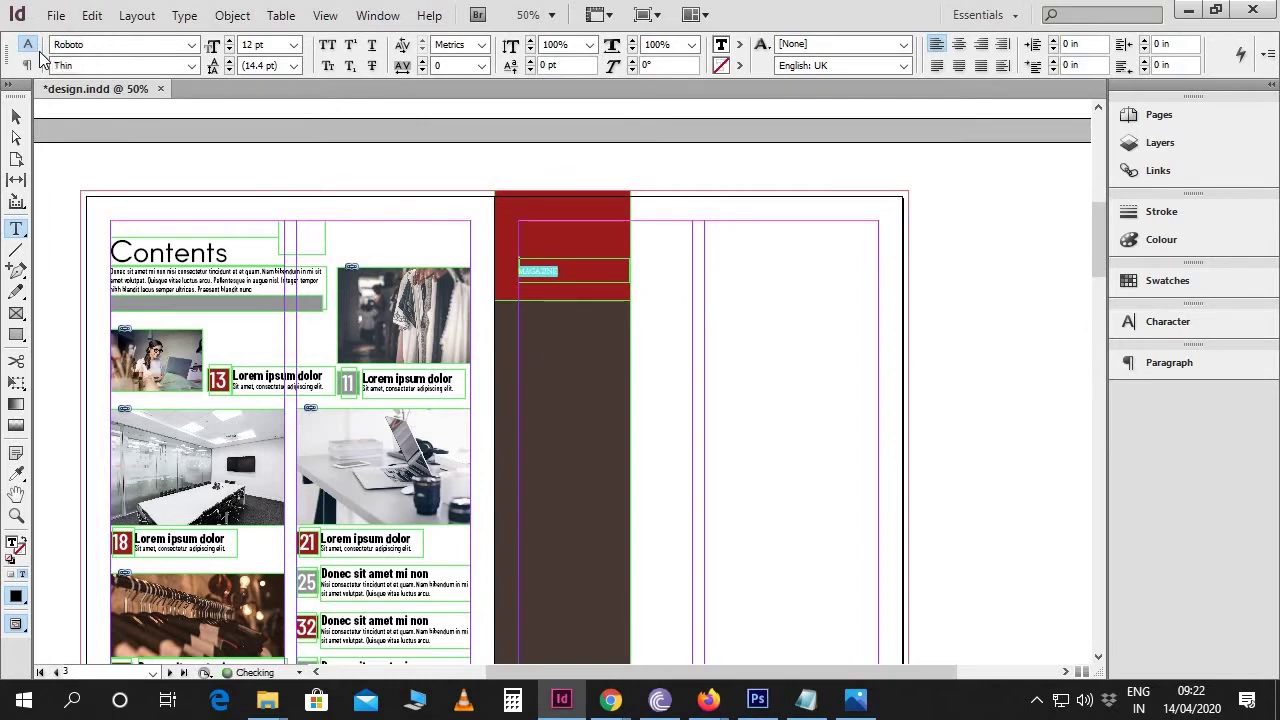
pyautogui.click(191, 65)
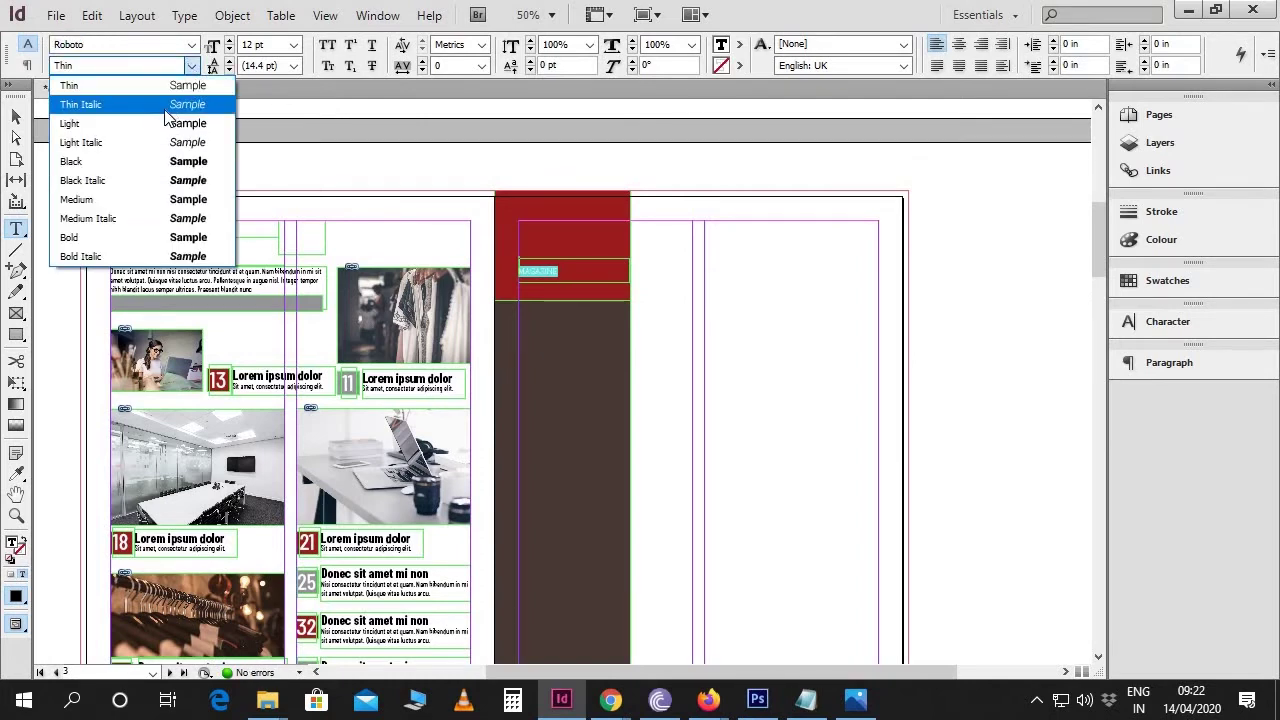
pyautogui.click(106, 237)
pyautogui.click(262, 44)
pyautogui.write('2')
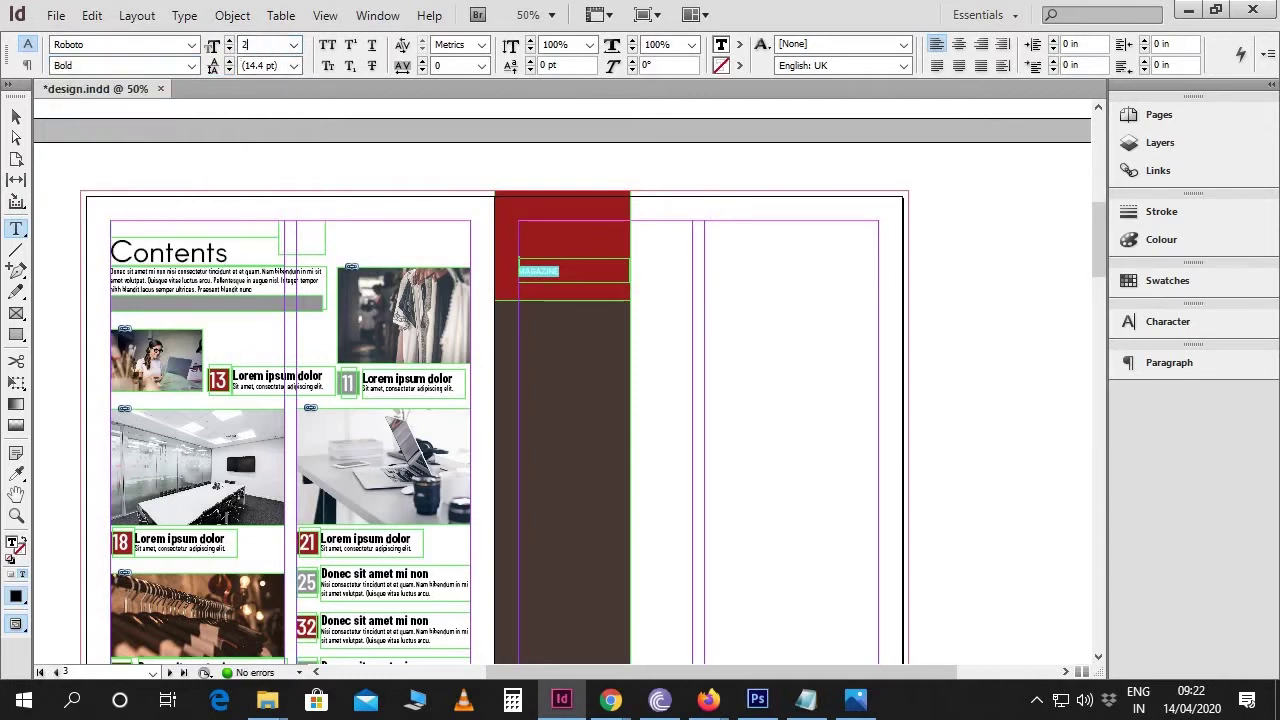
pyautogui.write('8')
pyautogui.press('Return')
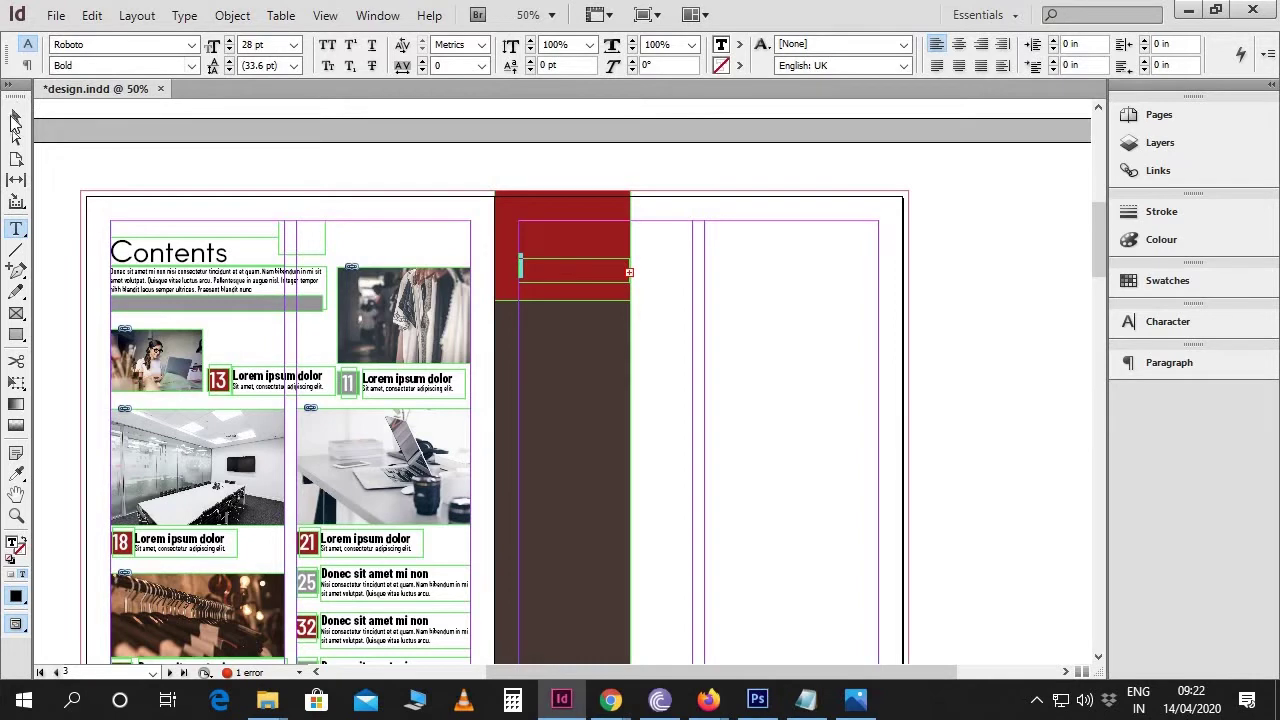
# Step: Enlarge the MAGAZINE text frame to about 0.95 in high and delete the blank line above the word
pyautogui.click(16, 120)
pyautogui.click(575, 278)
pyautogui.moveTo(573, 286); pyautogui.dragTo(576, 307)
pyautogui.hotkey('ctrl', '=')
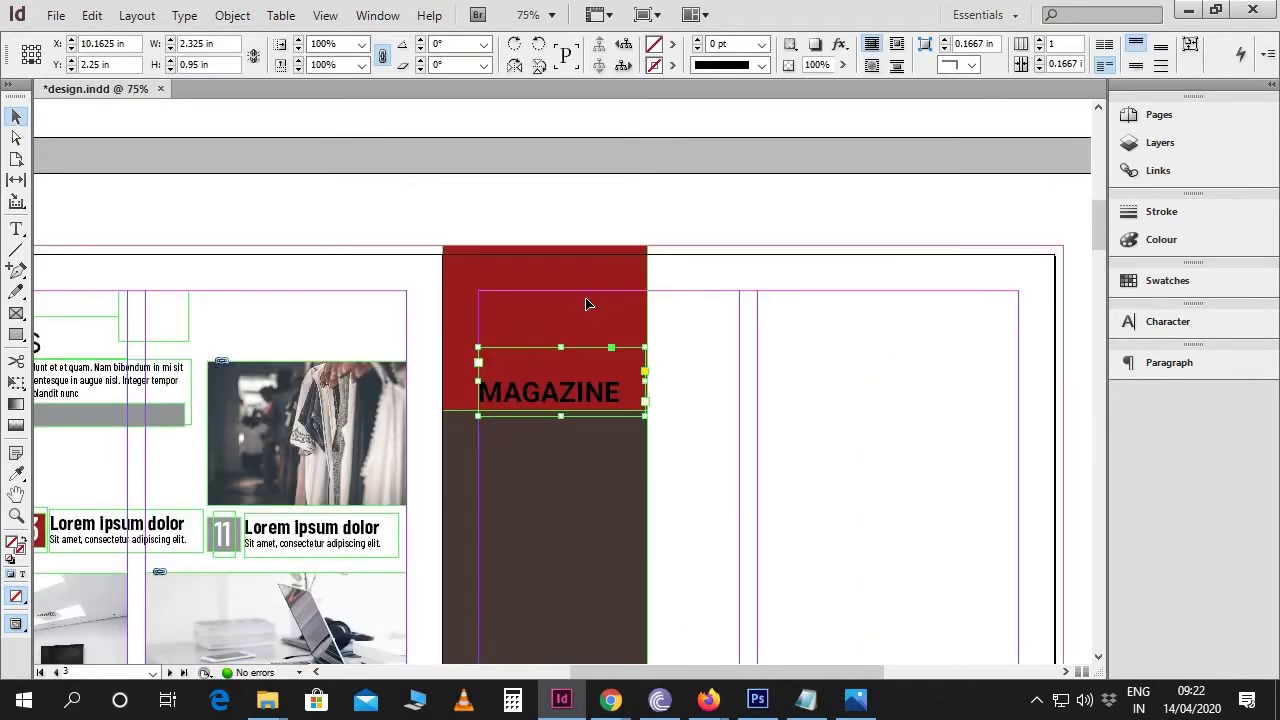
pyautogui.press('t')
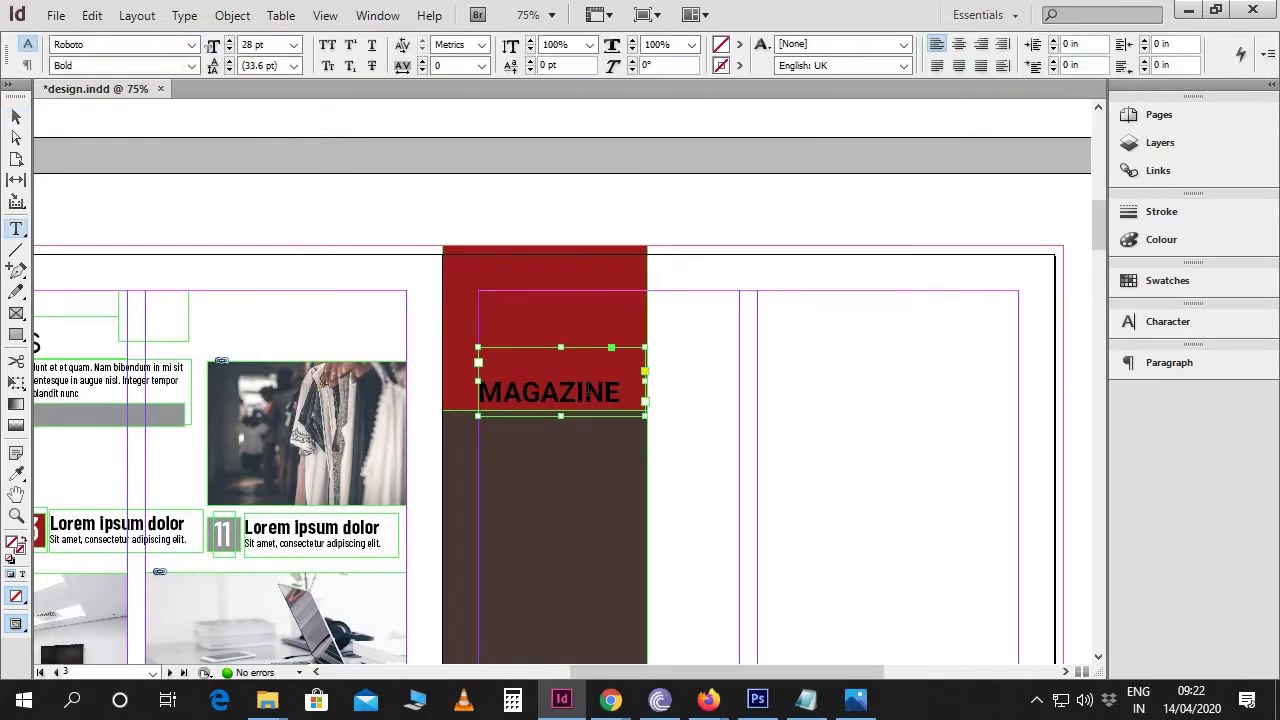
pyautogui.doubleClick(481, 358)
pyautogui.hotkey('ctrl', 'shift', 'a')
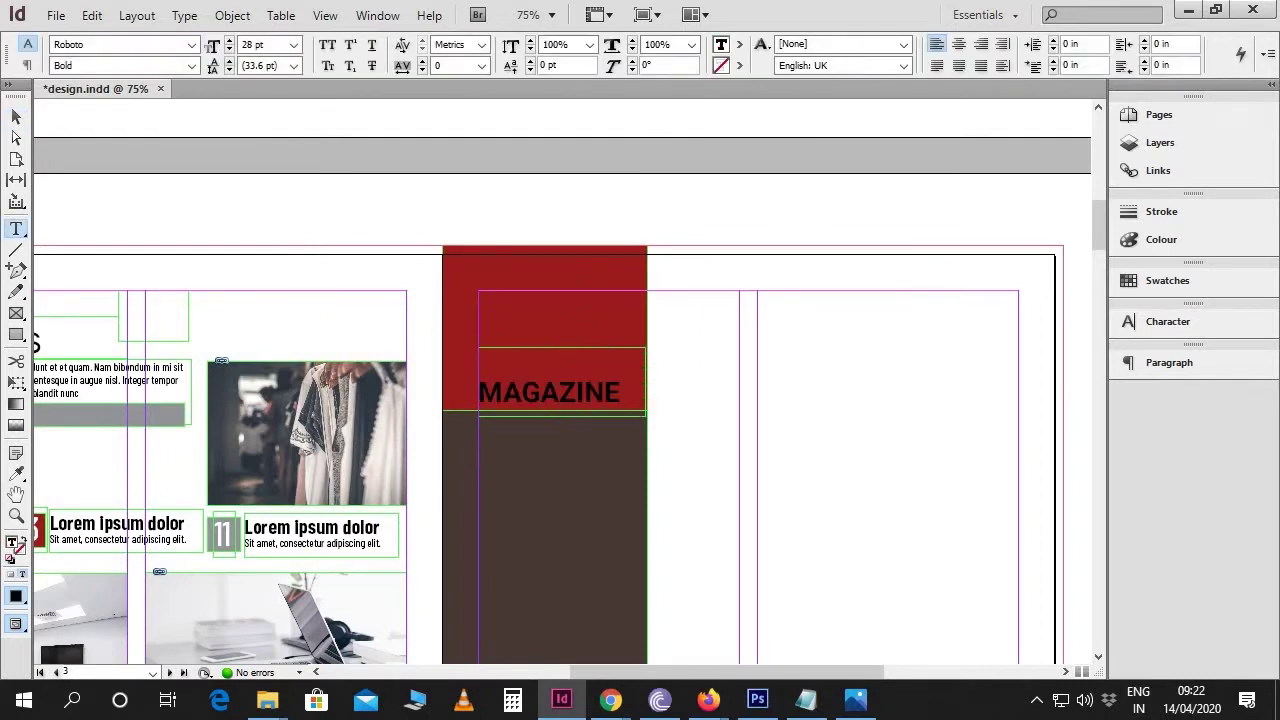
pyautogui.press('BackSpace')
# Step: Colour the MAGAZINE text white and shorten its frame to fit closely around the word
pyautogui.doubleClick(571, 372)
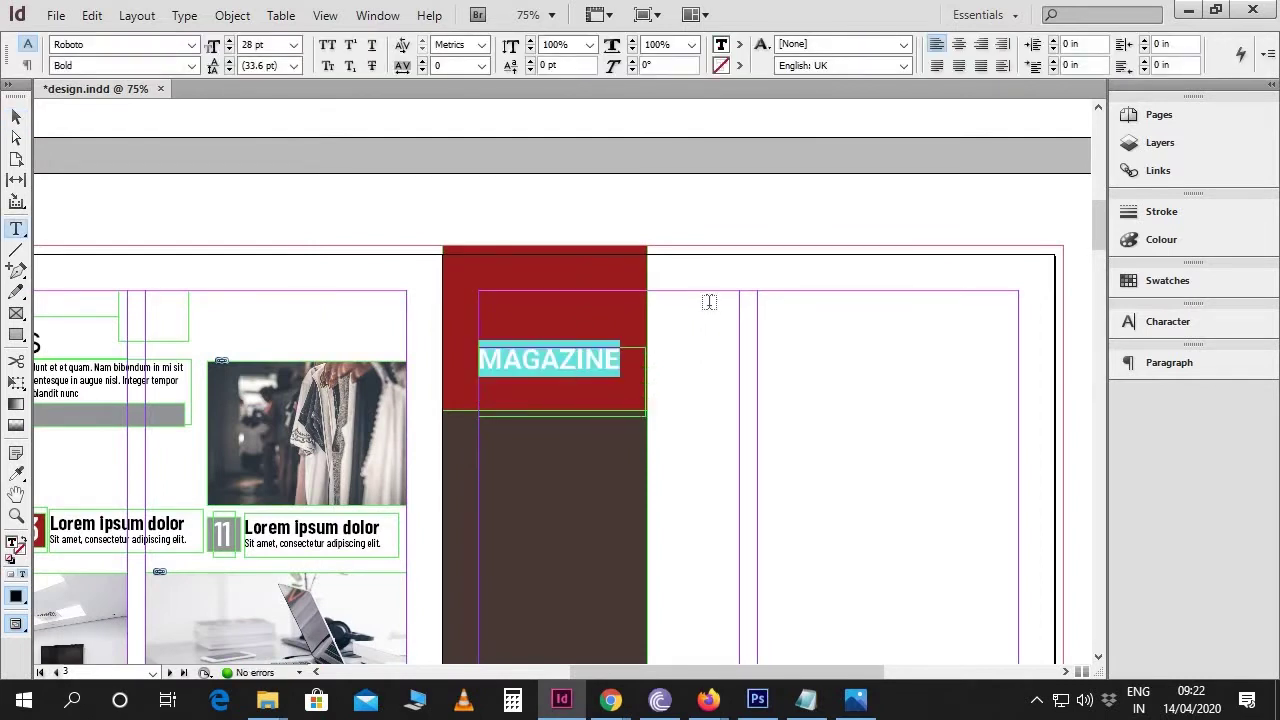
pyautogui.click(1160, 244)
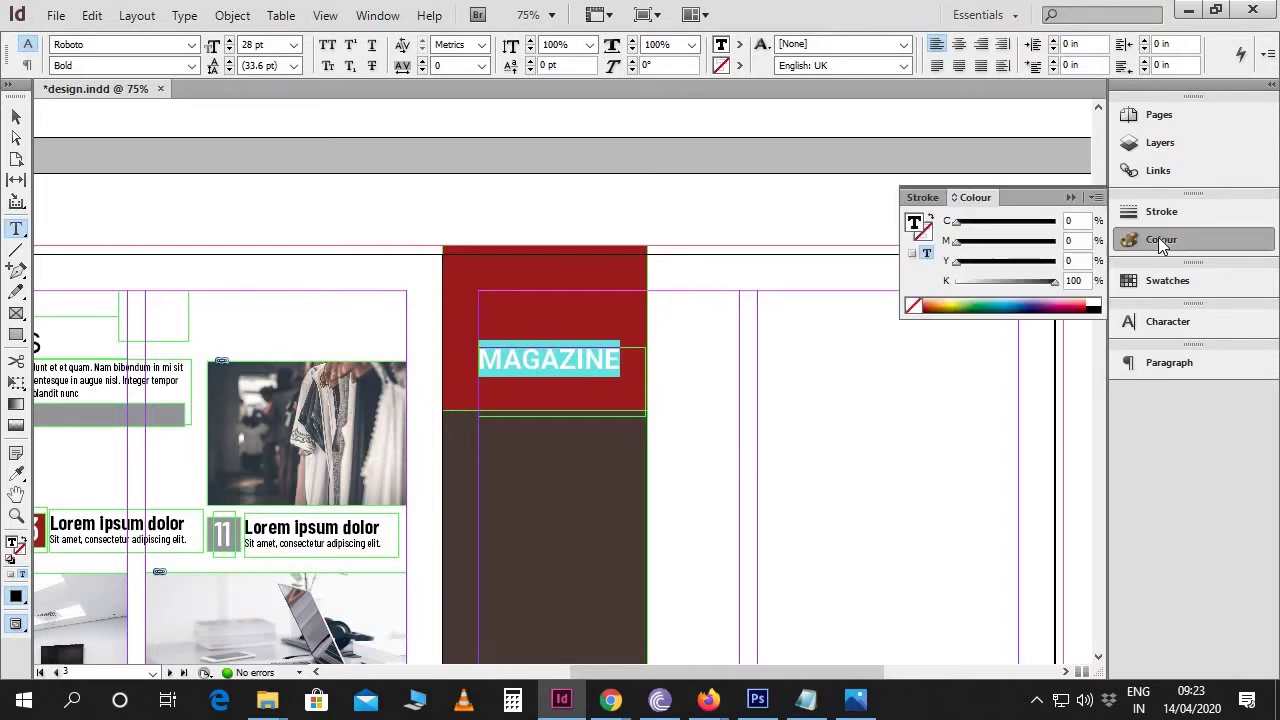
pyautogui.click(1093, 307)
pyautogui.click(588, 378)
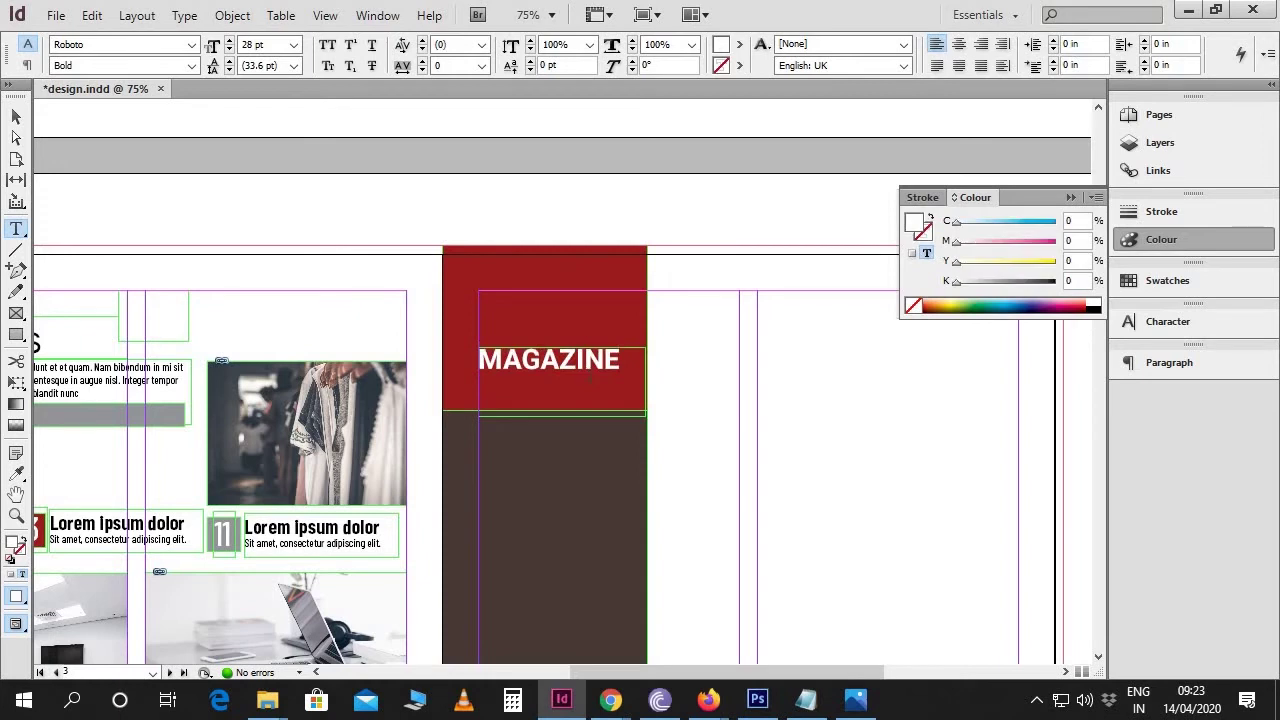
pyautogui.click(16, 118)
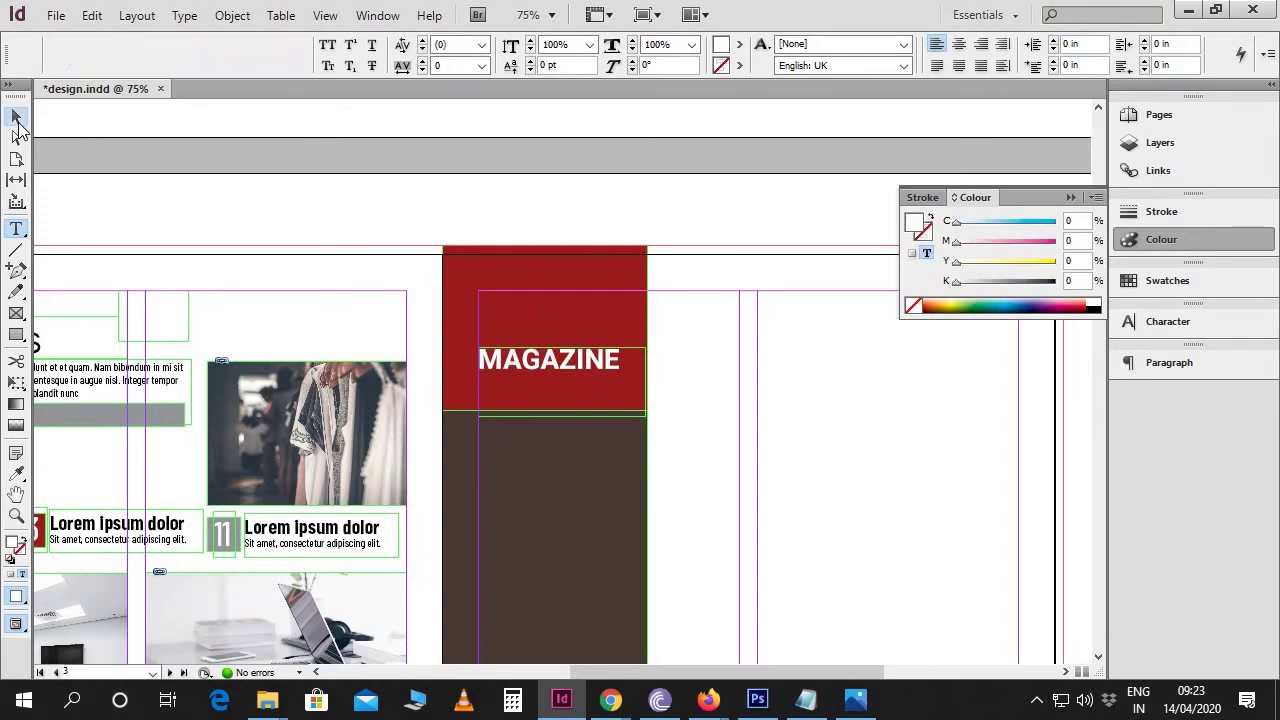
pyautogui.moveTo(561, 416); pyautogui.dragTo(556, 379)
pyautogui.click(682, 446)
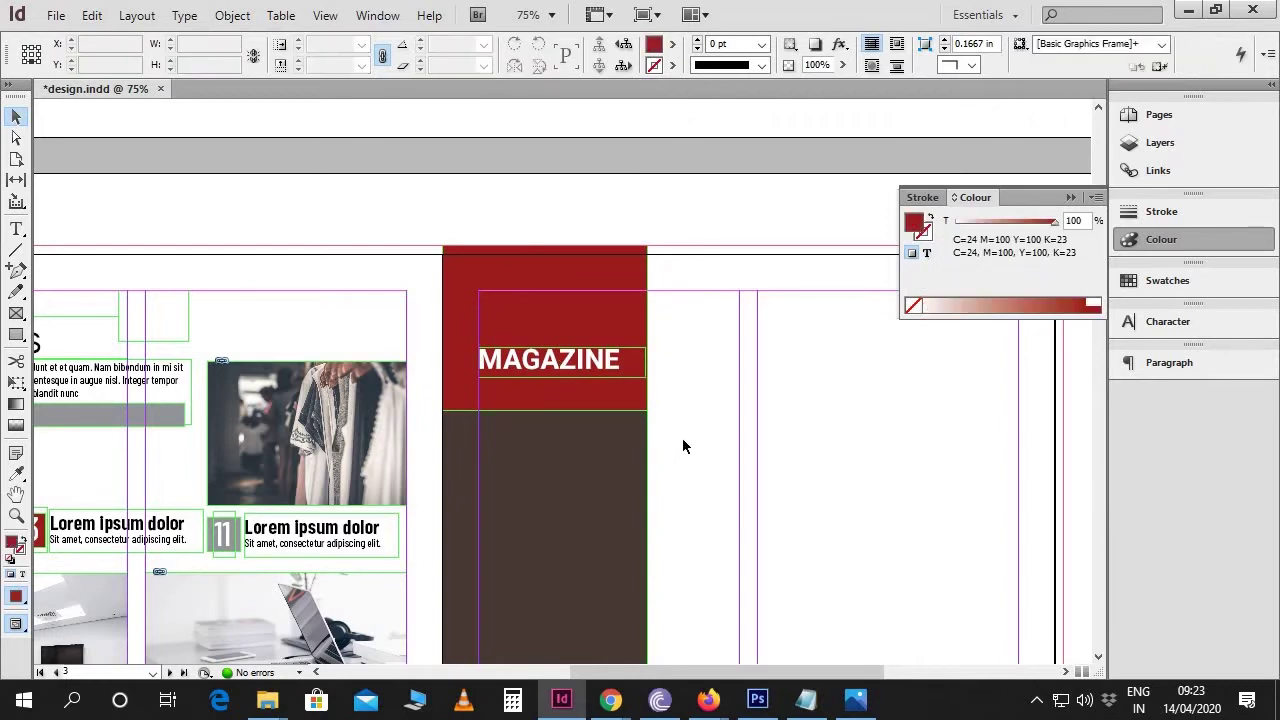
# Step: Copy "Phasellus sit amet cursus justo" from the details file and paste it into a new text frame below MAGAZINE
pyautogui.click(805, 699)
pyautogui.moveTo(437, 301); pyautogui.dragTo(170, 310)
pyautogui.hotkey('ctrl', 'c')
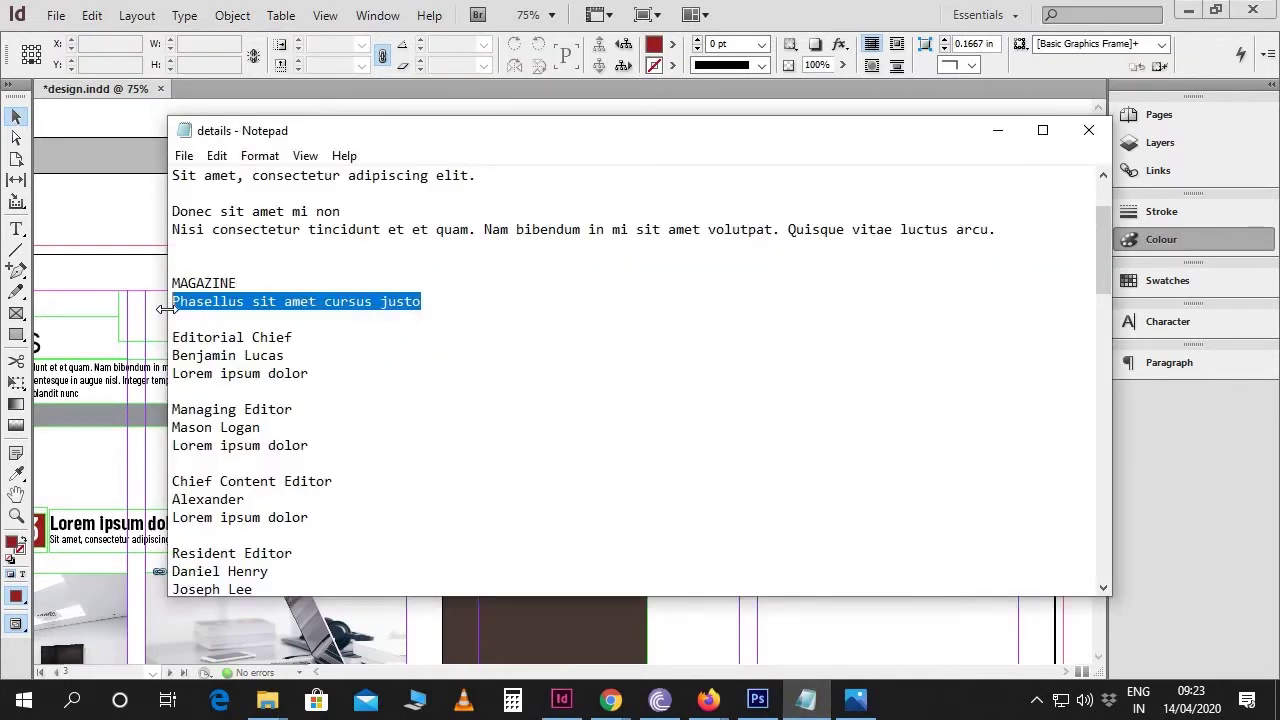
pyautogui.click(997, 131)
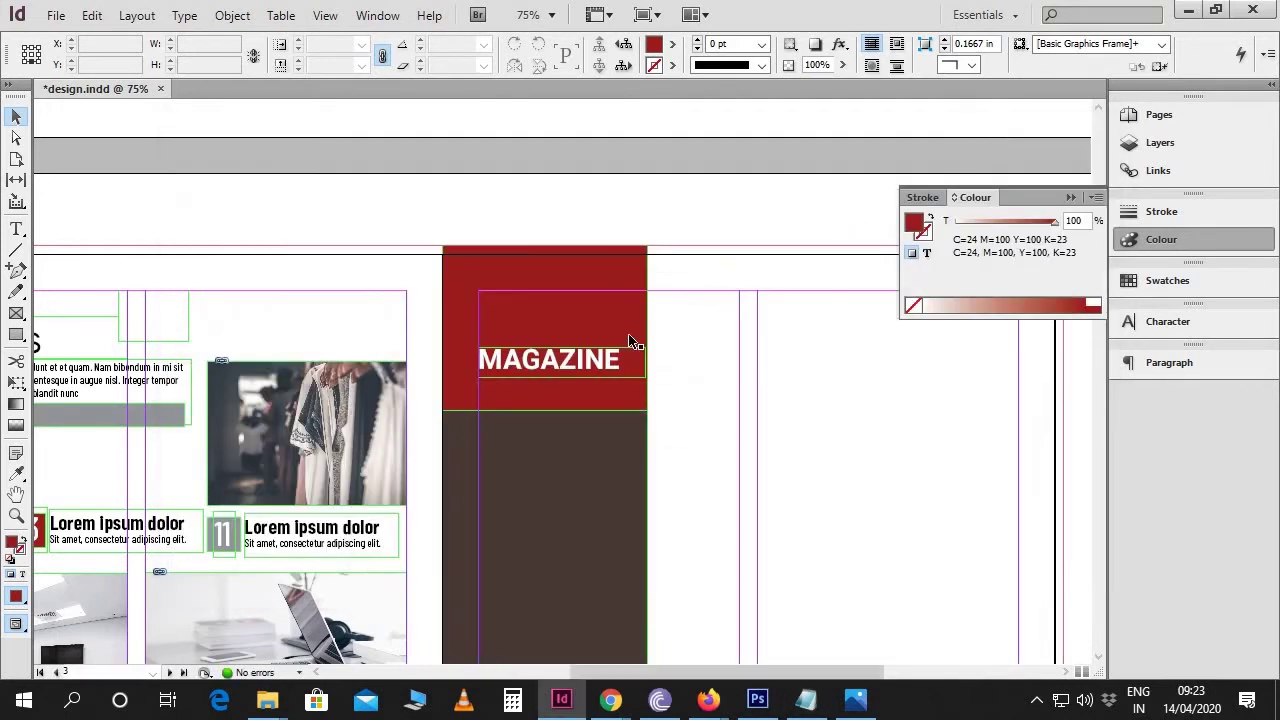
pyautogui.press('t')
pyautogui.moveTo(478, 389); pyautogui.dragTo(643, 410)
pyautogui.hotkey('ctrl', 'v')
pyautogui.hotkey('ctrl', 'a')
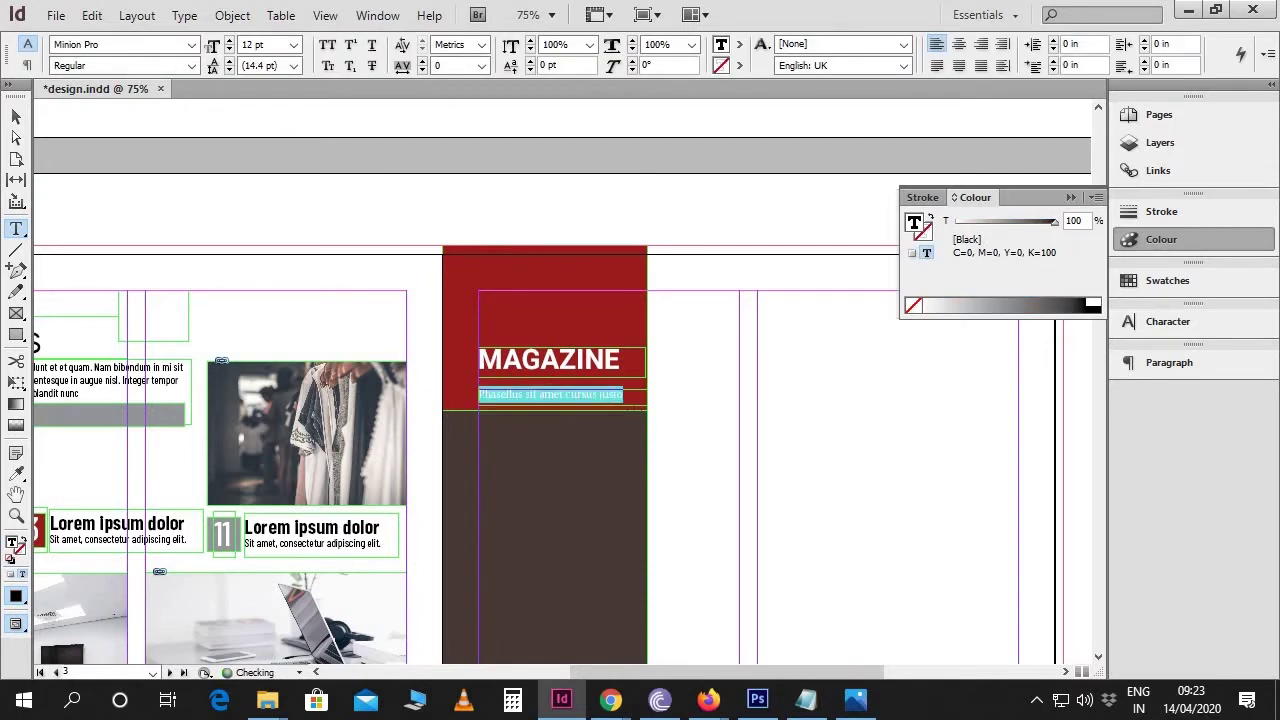
# Step: Set the tagline "Phasellus sit amet cursus justo" in the Barlow (OTF) font, Light style
pyautogui.click(58, 45)
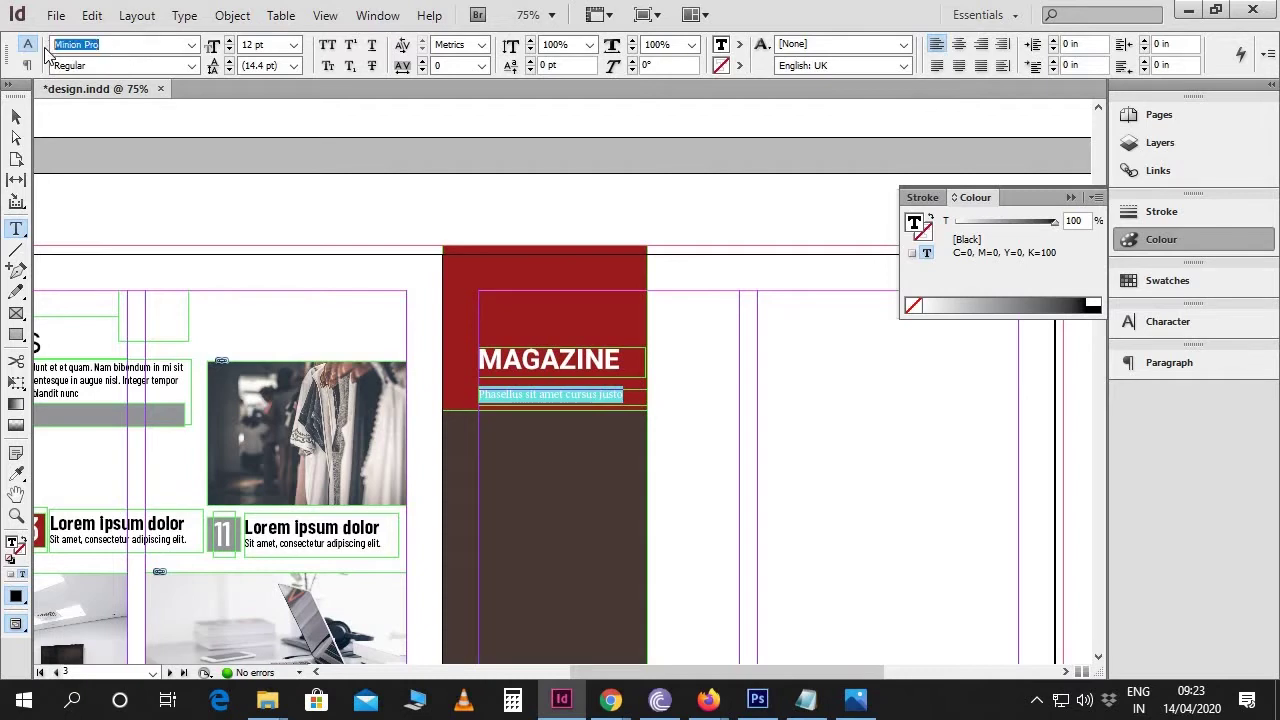
pyautogui.write('Barlow Condensed')
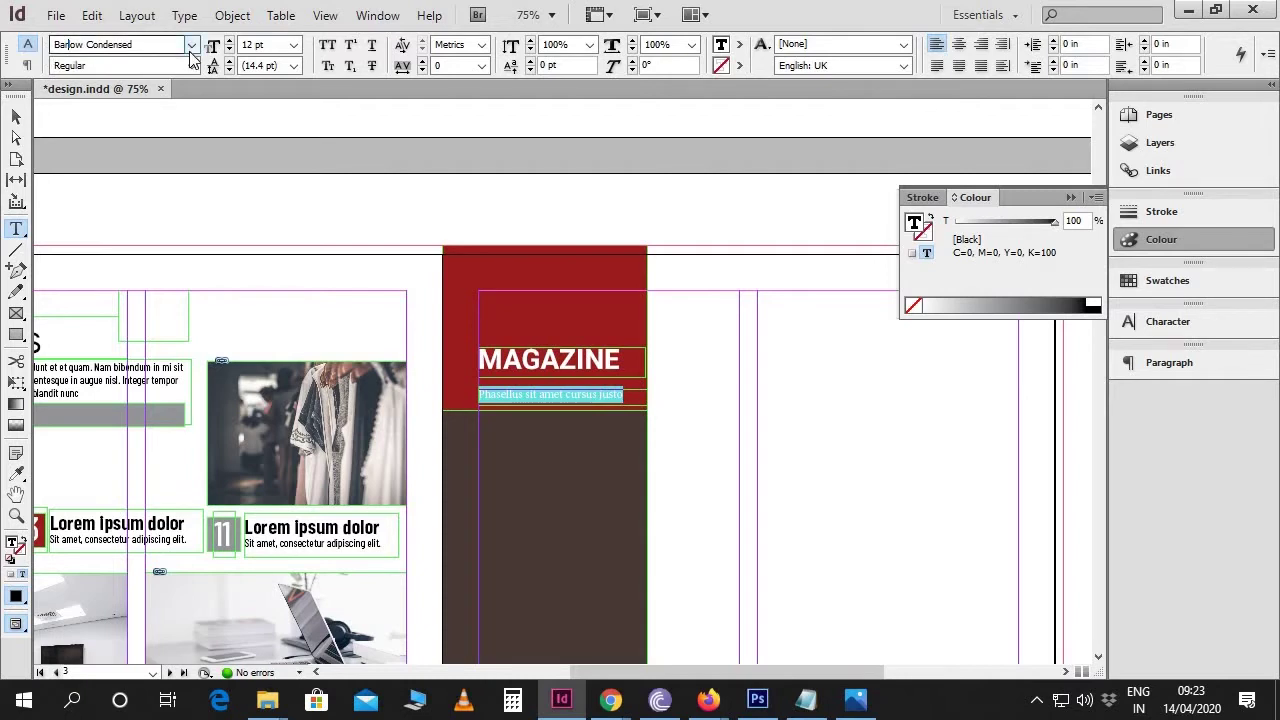
pyautogui.click(190, 47)
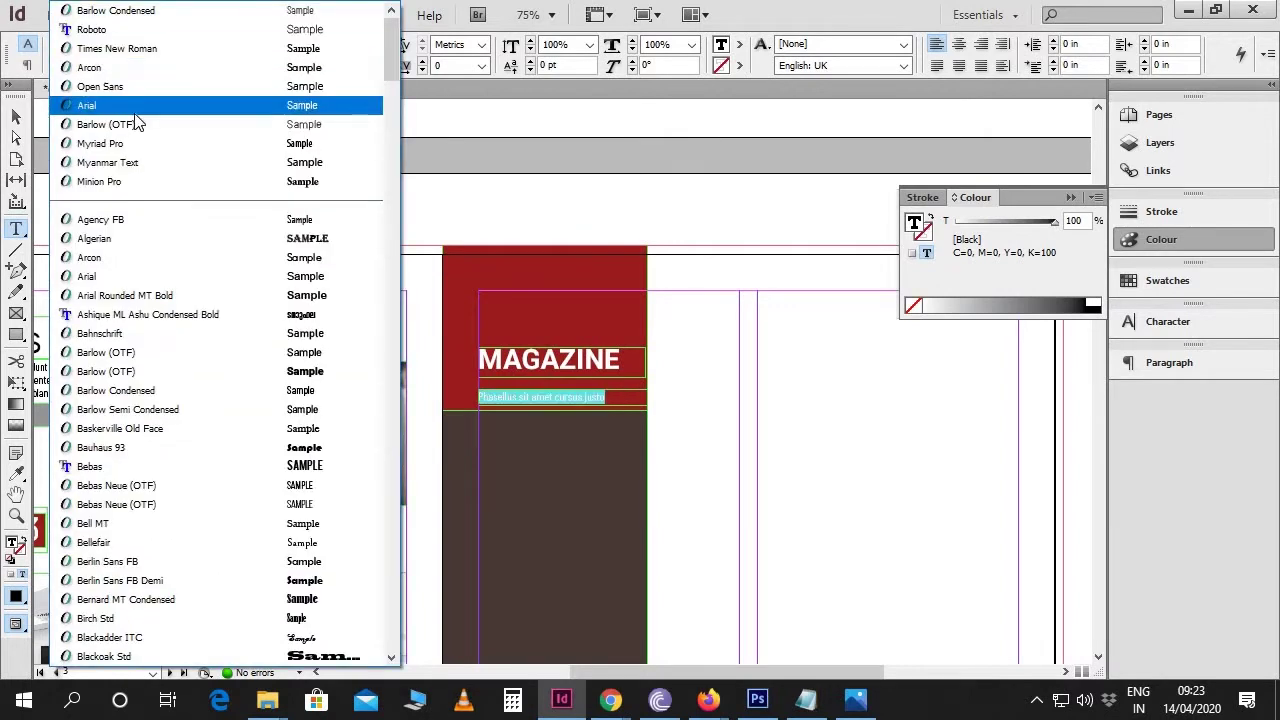
pyautogui.press('Return')
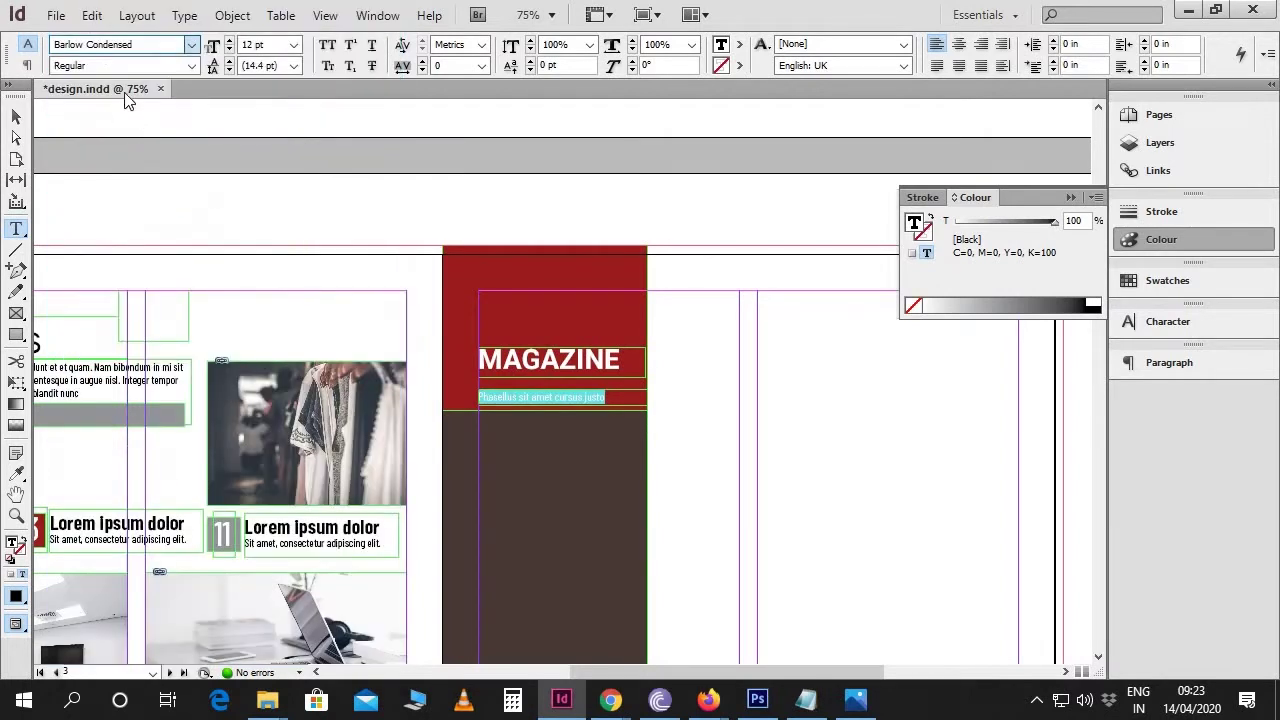
pyautogui.click(192, 65)
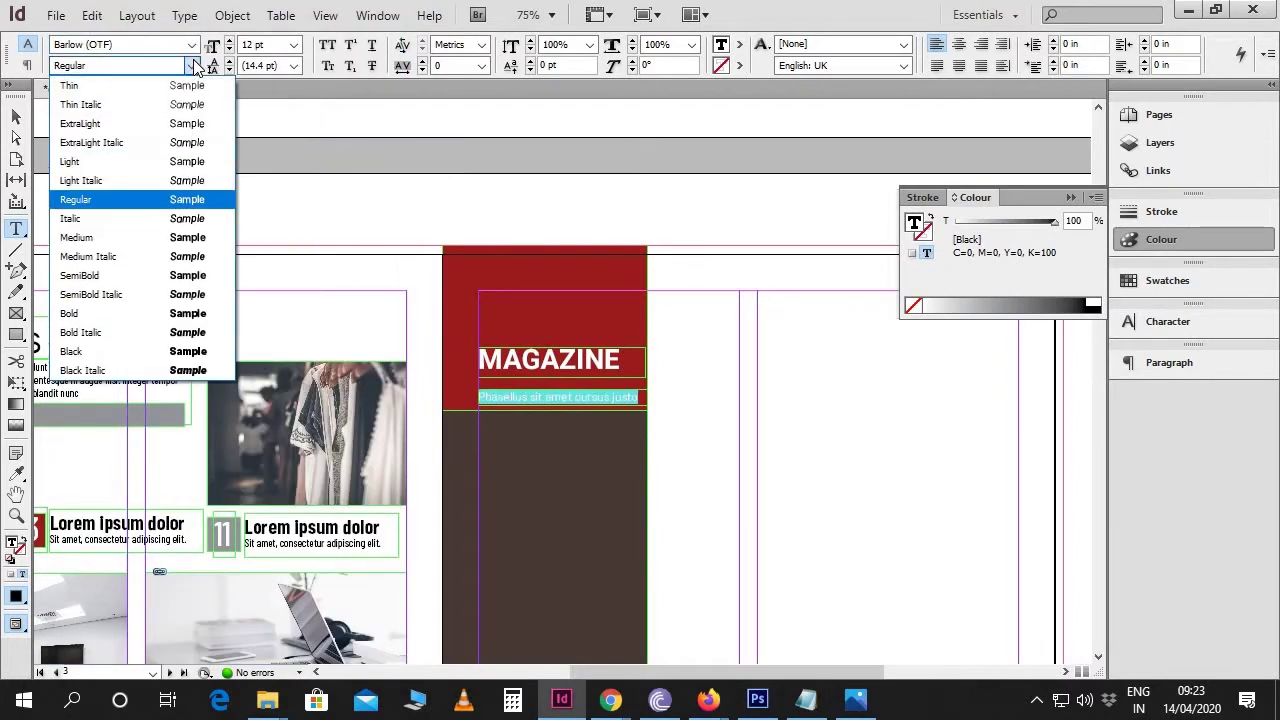
pyautogui.click(110, 157)
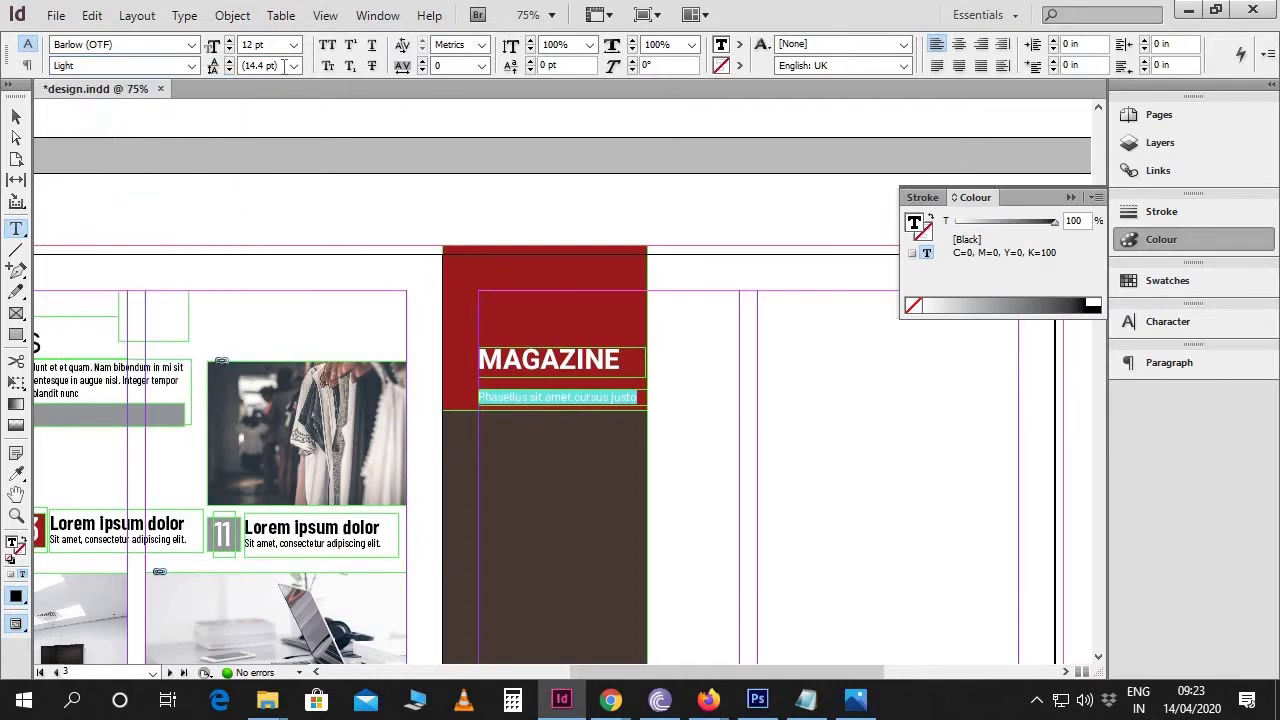
# Step: Set the tagline's font size to 9.5 pt and colour its text white
pyautogui.tripleClick(252, 46)
pyautogui.write('9.')
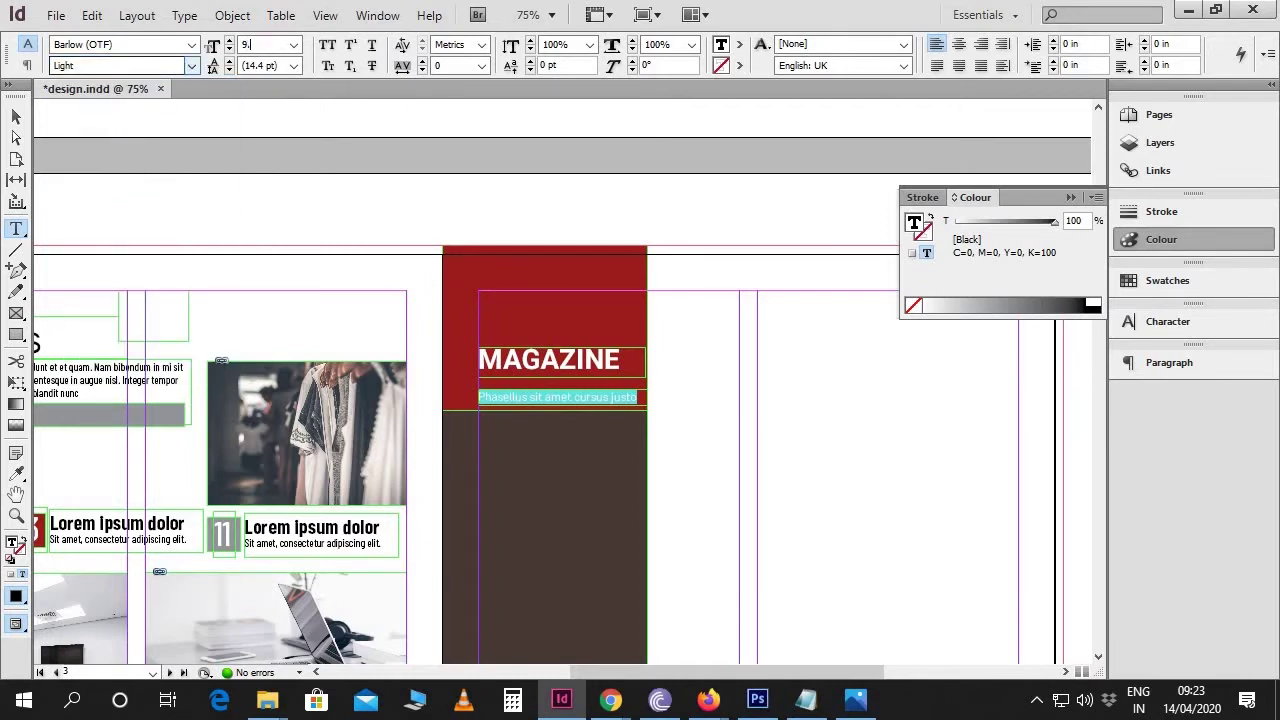
pyautogui.write('5')
pyautogui.press('Return')
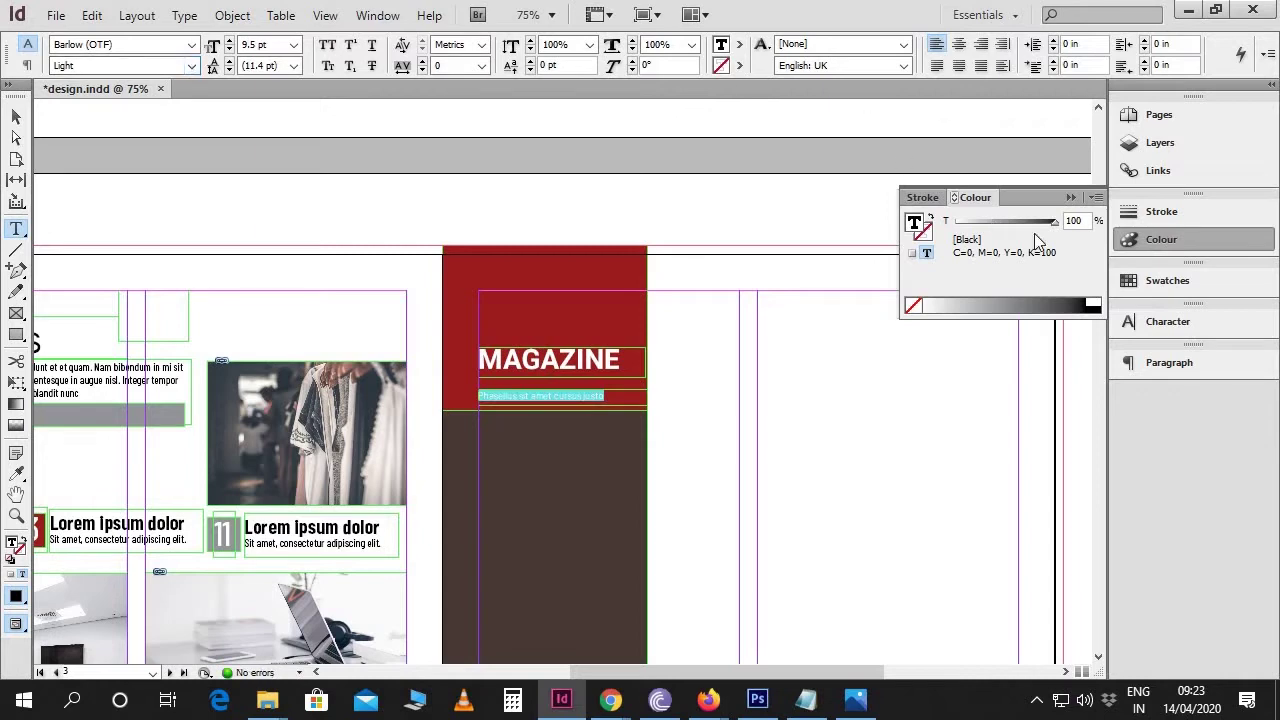
pyautogui.click(1093, 306)
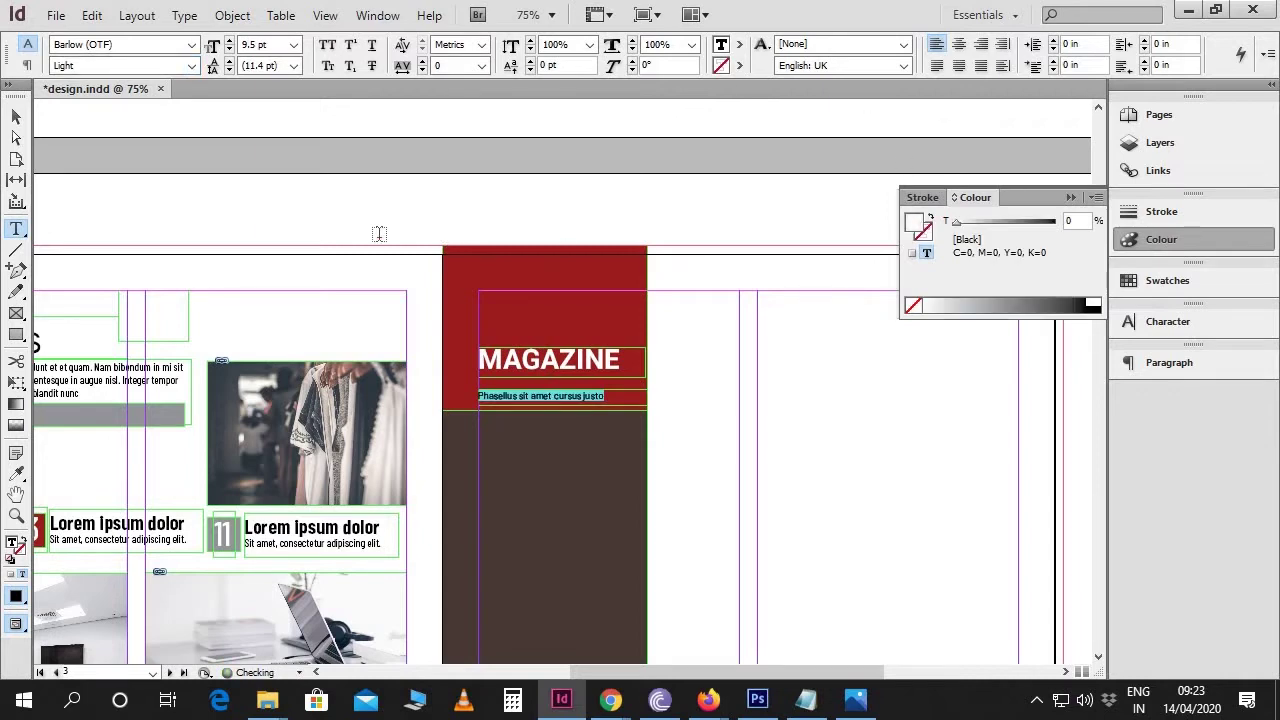
# Step: Move the MAGAZINE frame down to sit directly above the tagline and nudge the tagline slightly up beneath it
pyautogui.click(17, 118)
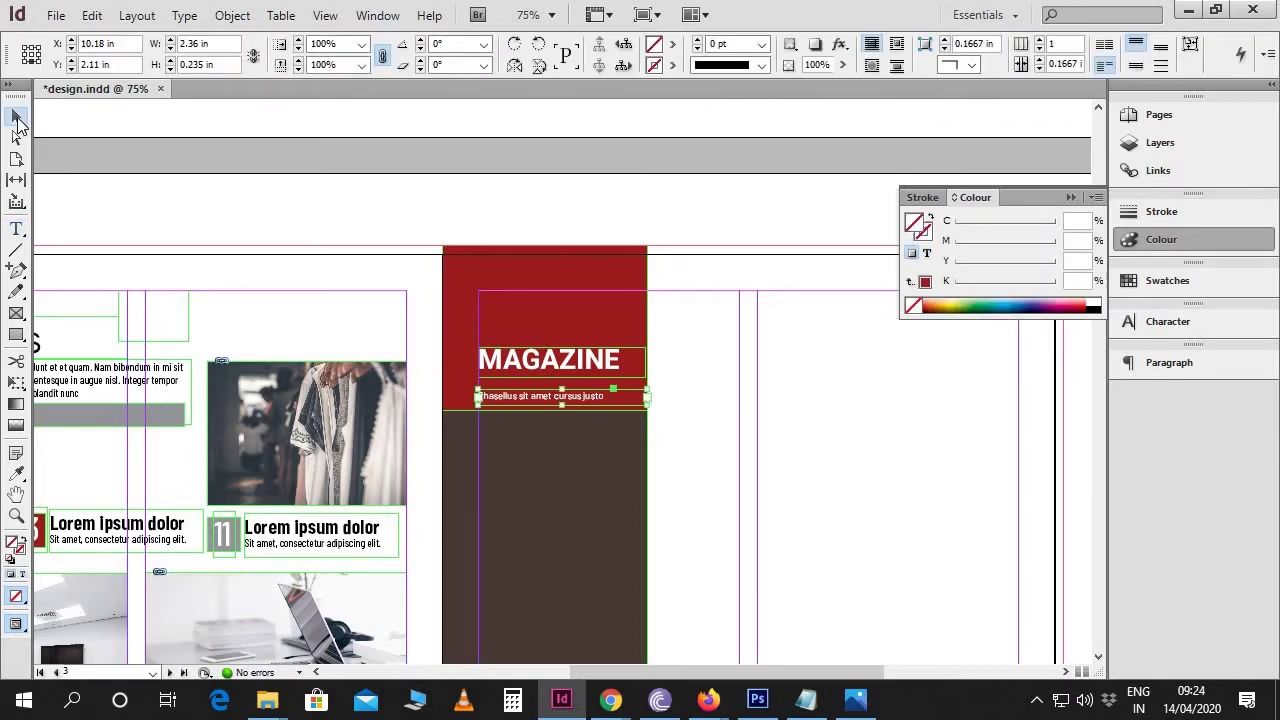
pyautogui.hotkey('ctrl', '1')
pyautogui.hotkey('ctrl', '=')
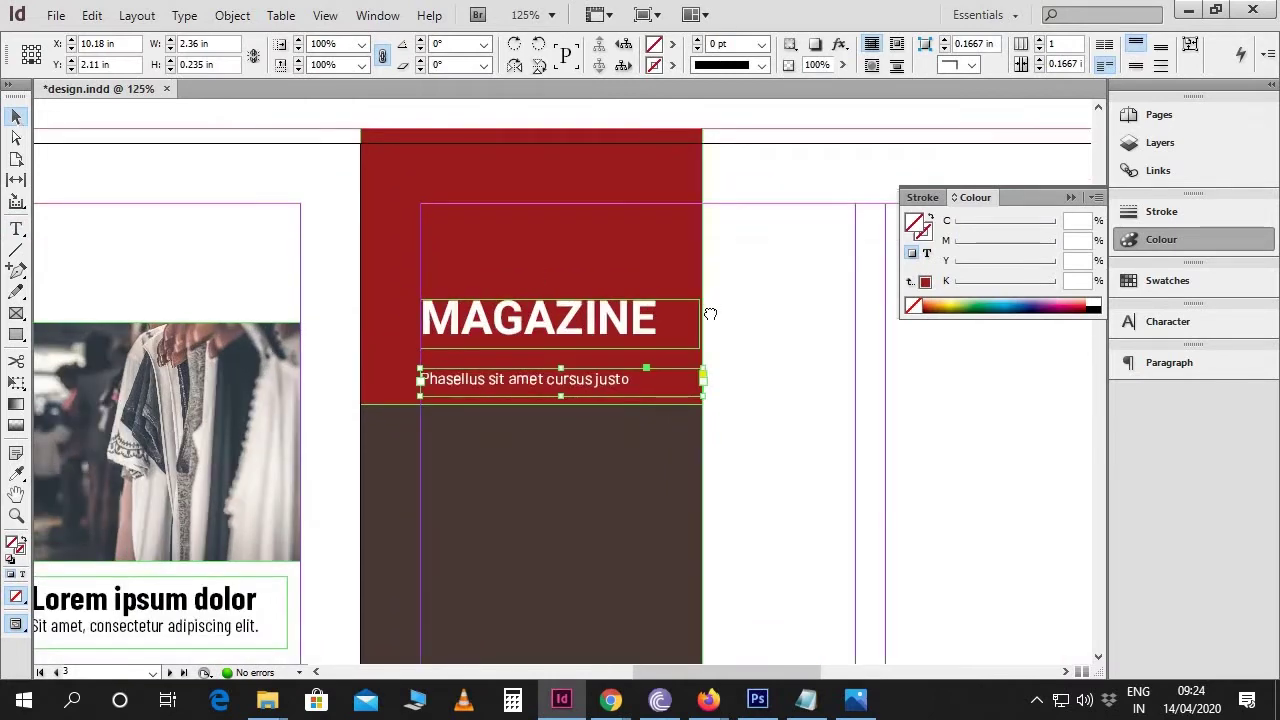
pyautogui.moveTo(710, 311); pyautogui.dragTo(665, 285)
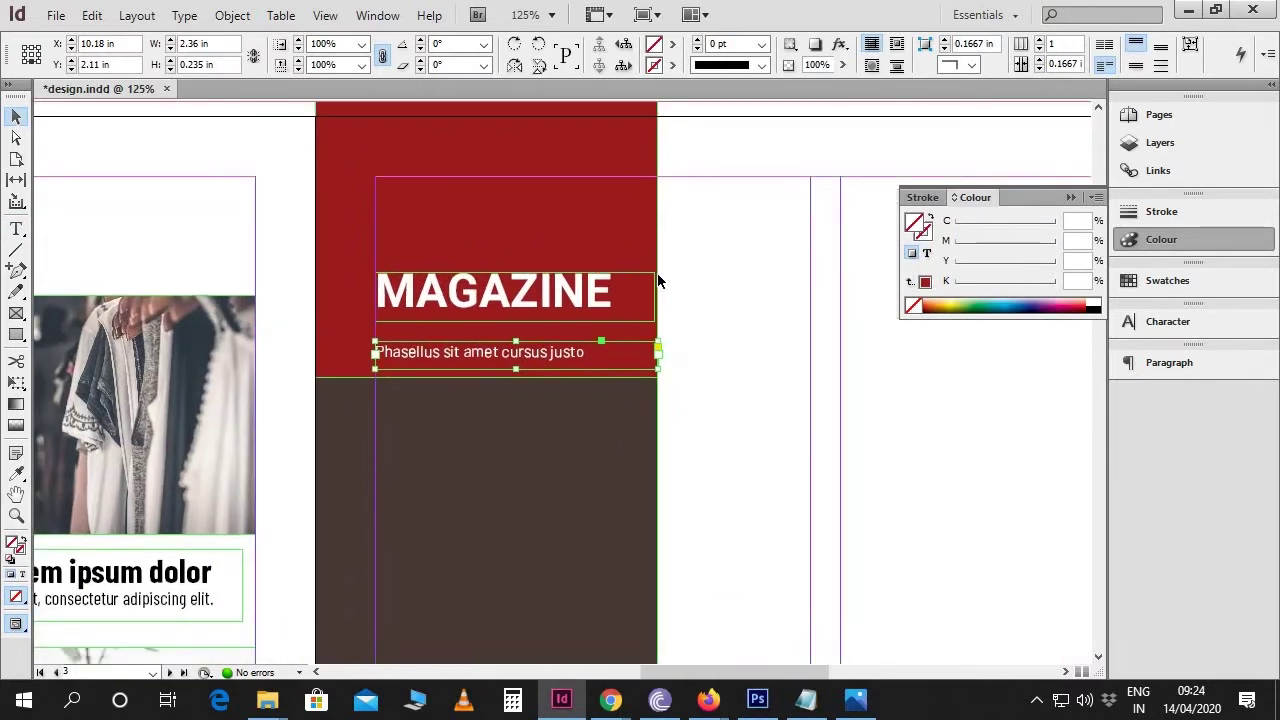
pyautogui.click(609, 300)
pyautogui.moveTo(609, 300); pyautogui.dragTo(594, 320)
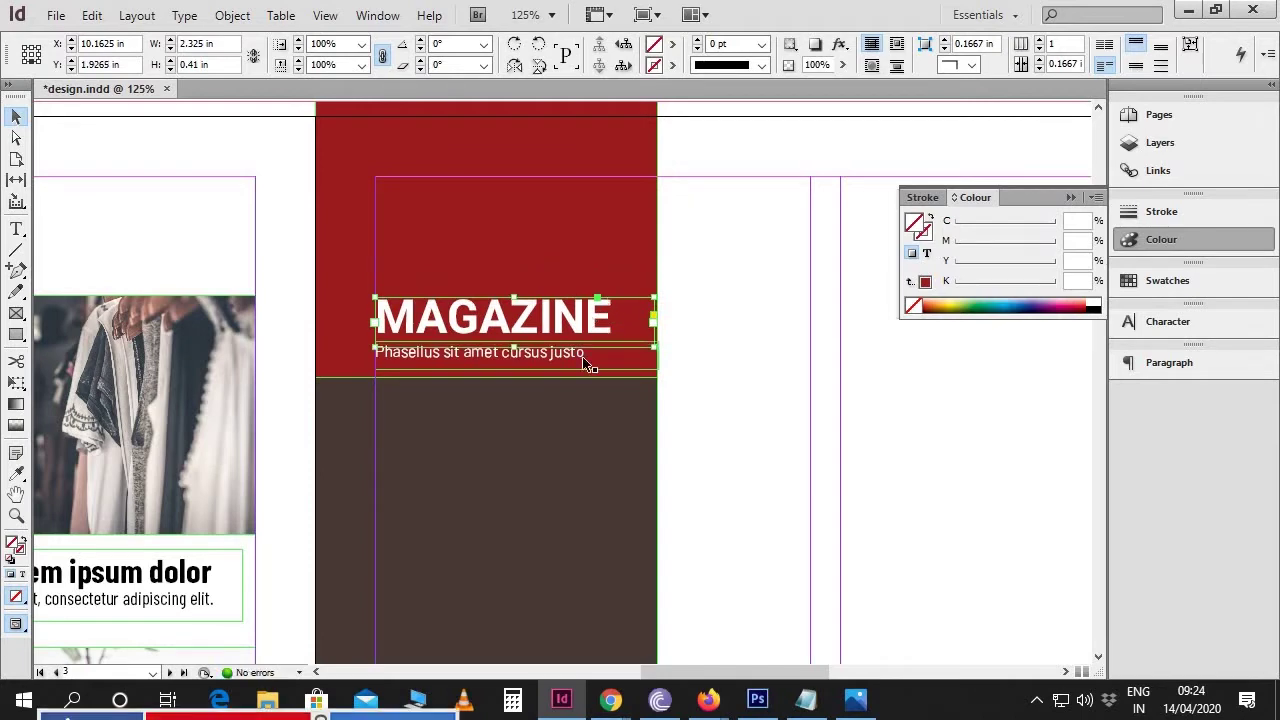
pyautogui.click(585, 363)
pyautogui.press('Up')
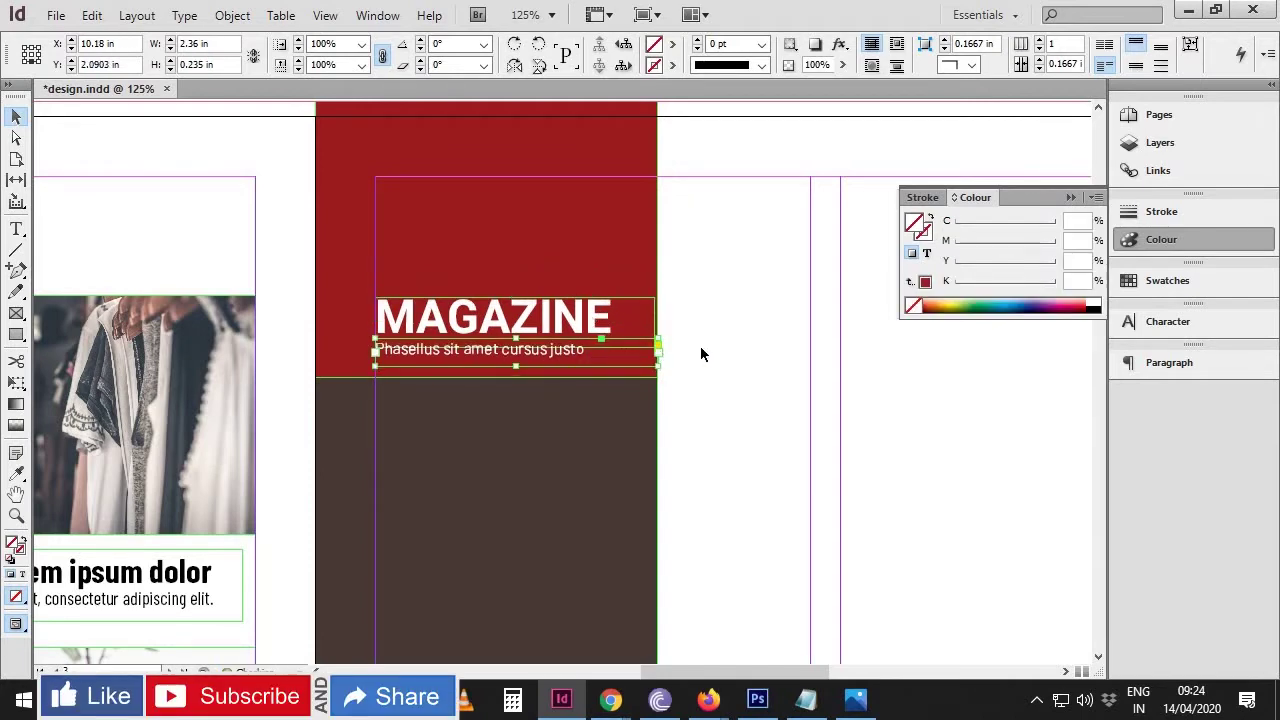
# Step: Narrow the MAGAZINE frame to about 2.15 in and the tagline frame to about 2.17 in
pyautogui.click(699, 347)
pyautogui.click(652, 332)
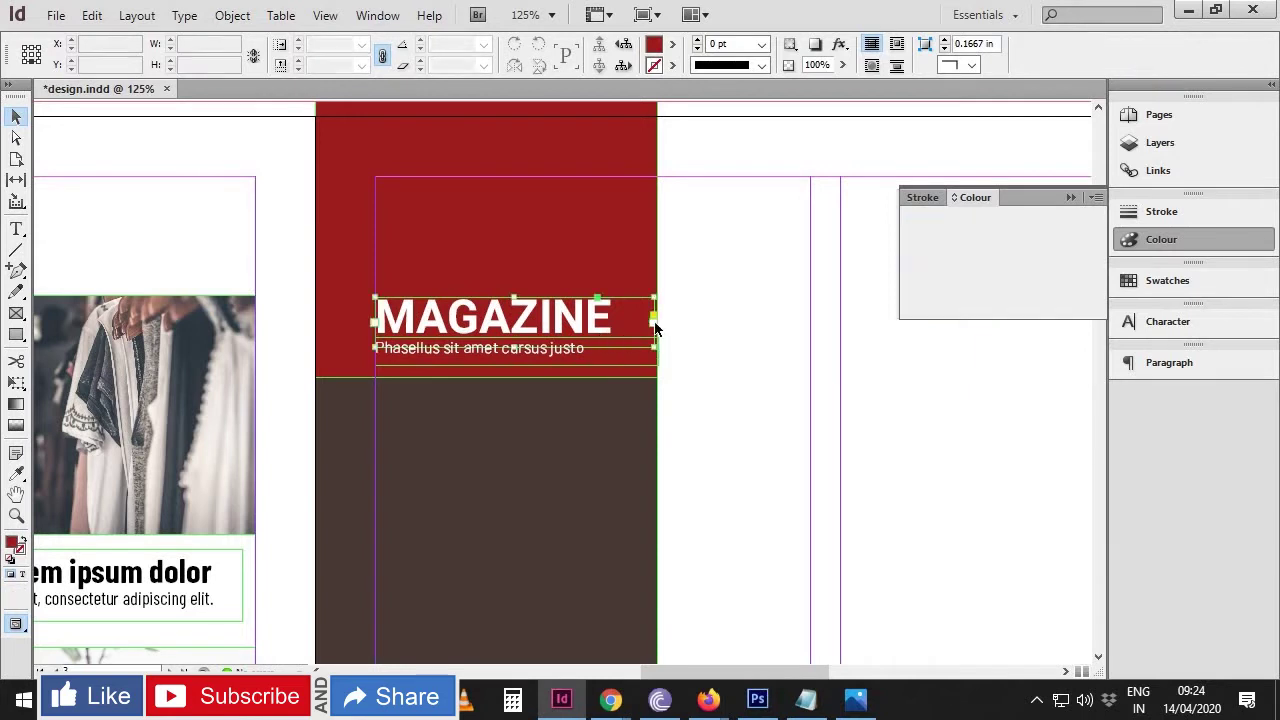
pyautogui.moveTo(652, 332); pyautogui.dragTo(617, 375)
pyautogui.click(612, 373)
pyautogui.click(632, 356)
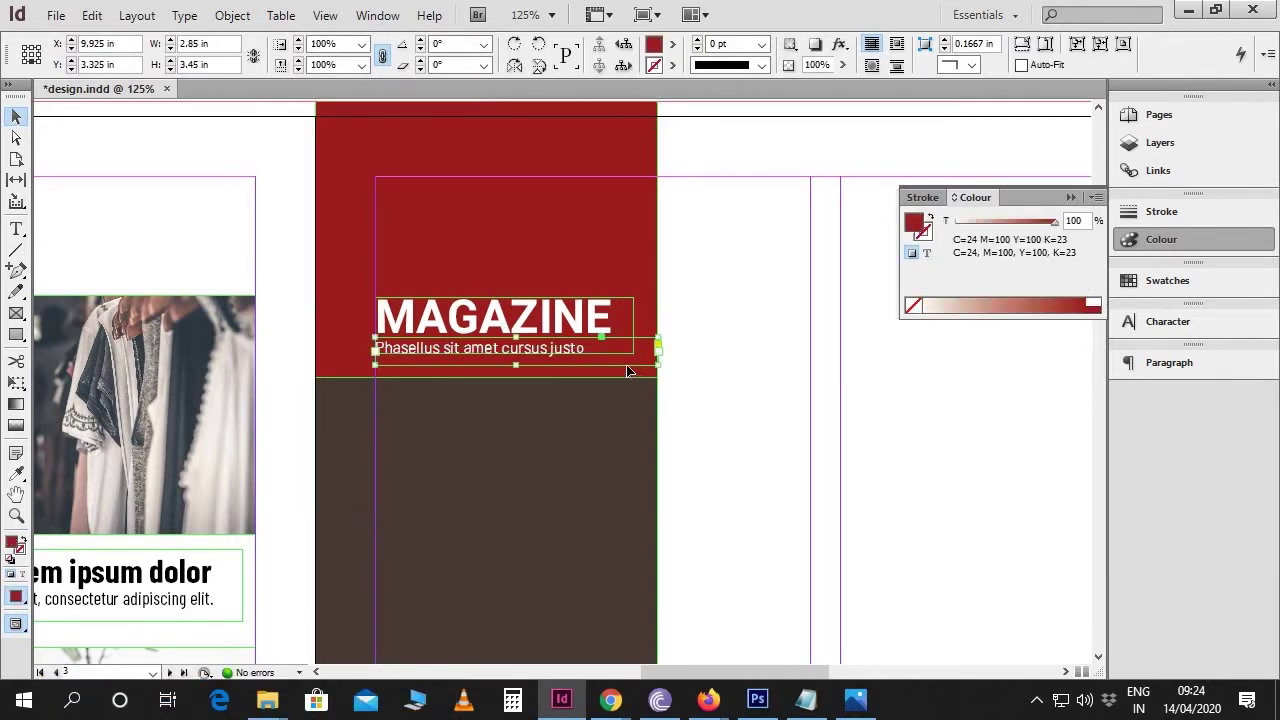
pyautogui.moveTo(657, 365); pyautogui.dragTo(634, 365)
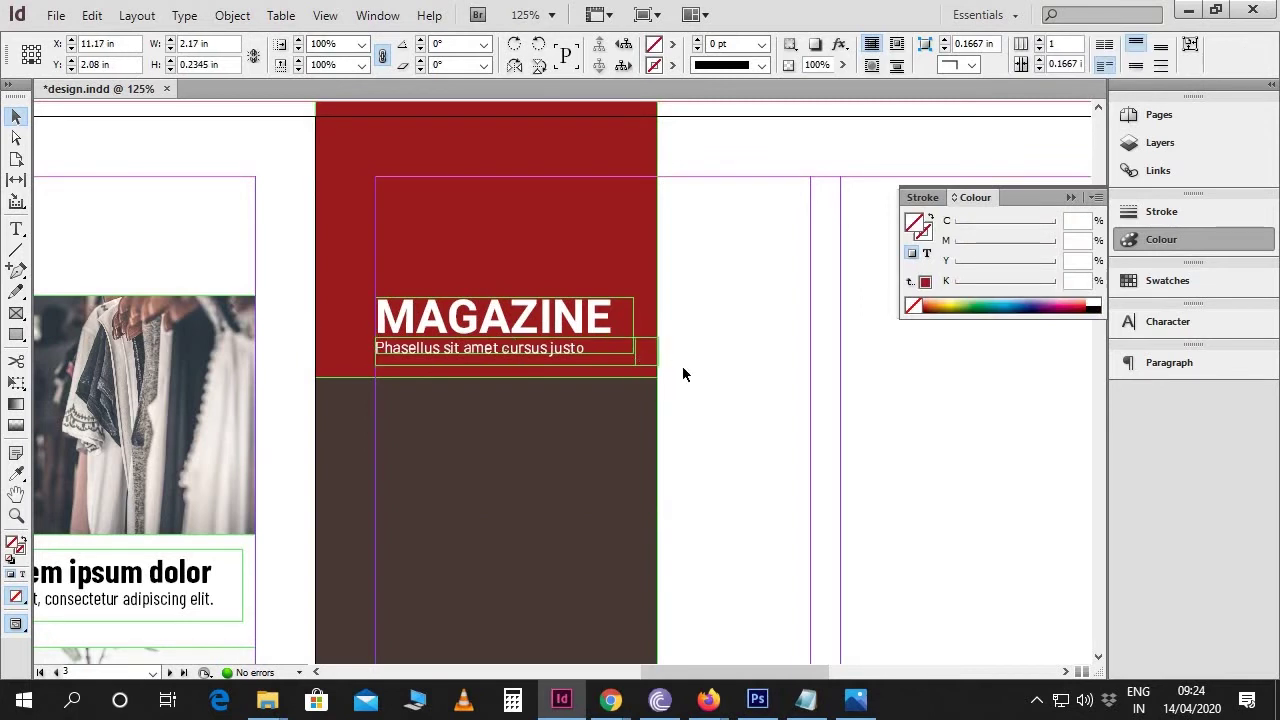
# Step: Select the red and brown column rectangles together and narrow them slightly from their outer edge with Free Transform
pyautogui.click(649, 408)
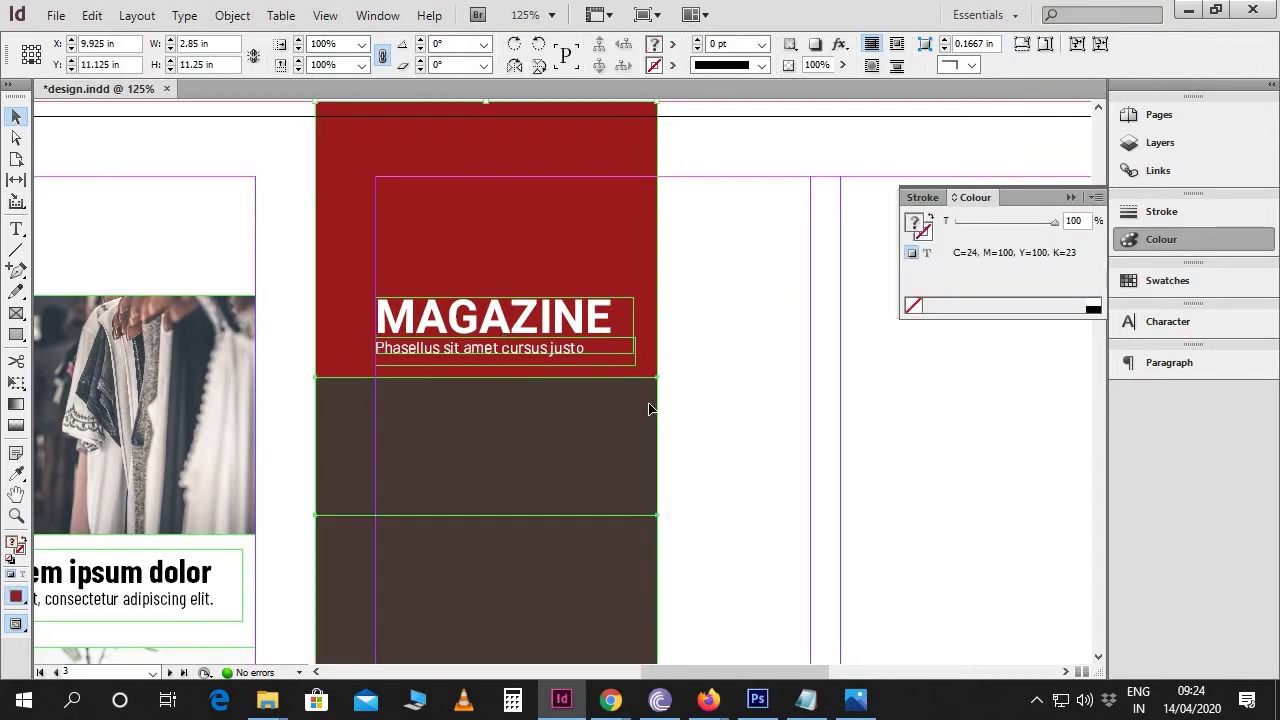
pyautogui.click(17, 383)
pyautogui.scroll(-4, 600, 543)
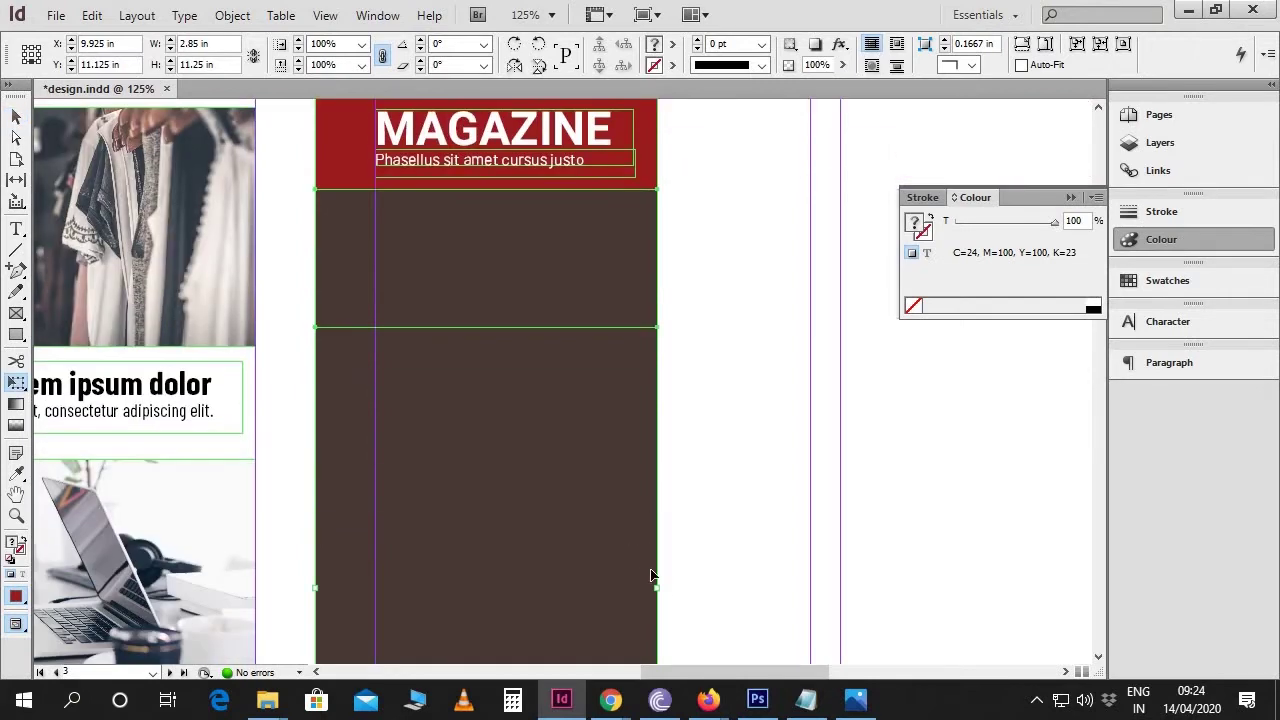
pyautogui.moveTo(661, 590); pyautogui.dragTo(640, 594)
pyautogui.press('v')
pyautogui.click(659, 580)
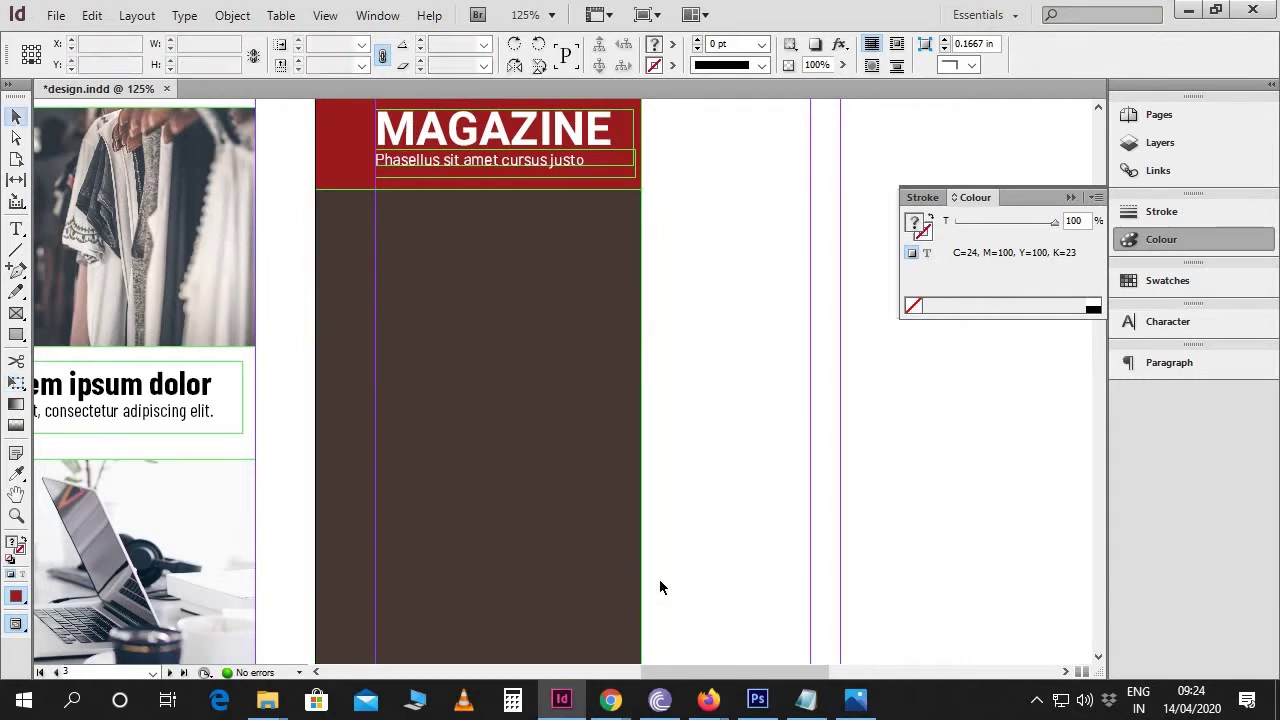
# Step: Check the MAGAZINE header and side column in preview mode without frame edges and guides
pyautogui.scroll(2, 665, 580)
pyautogui.scroll(2, 679, 580)
pyautogui.press('w')
pyautogui.click(560, 318)
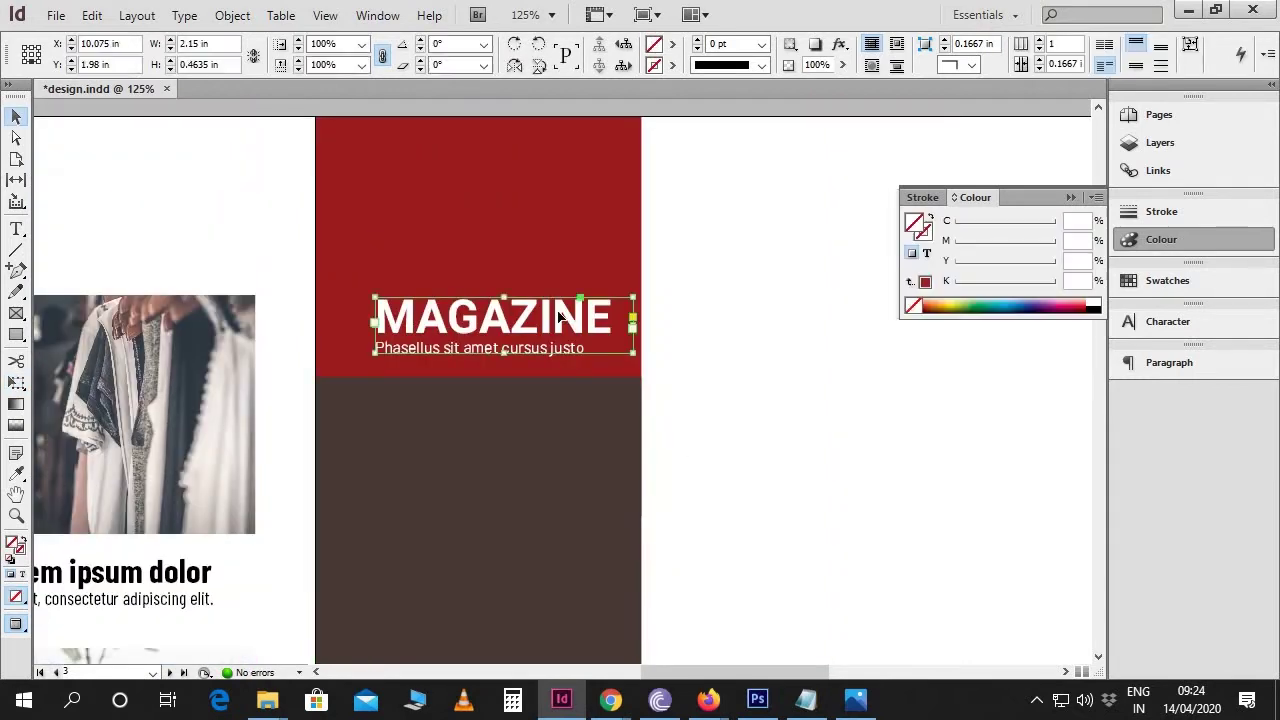
pyautogui.click(744, 378)
pyautogui.scroll(-3, 743, 378)
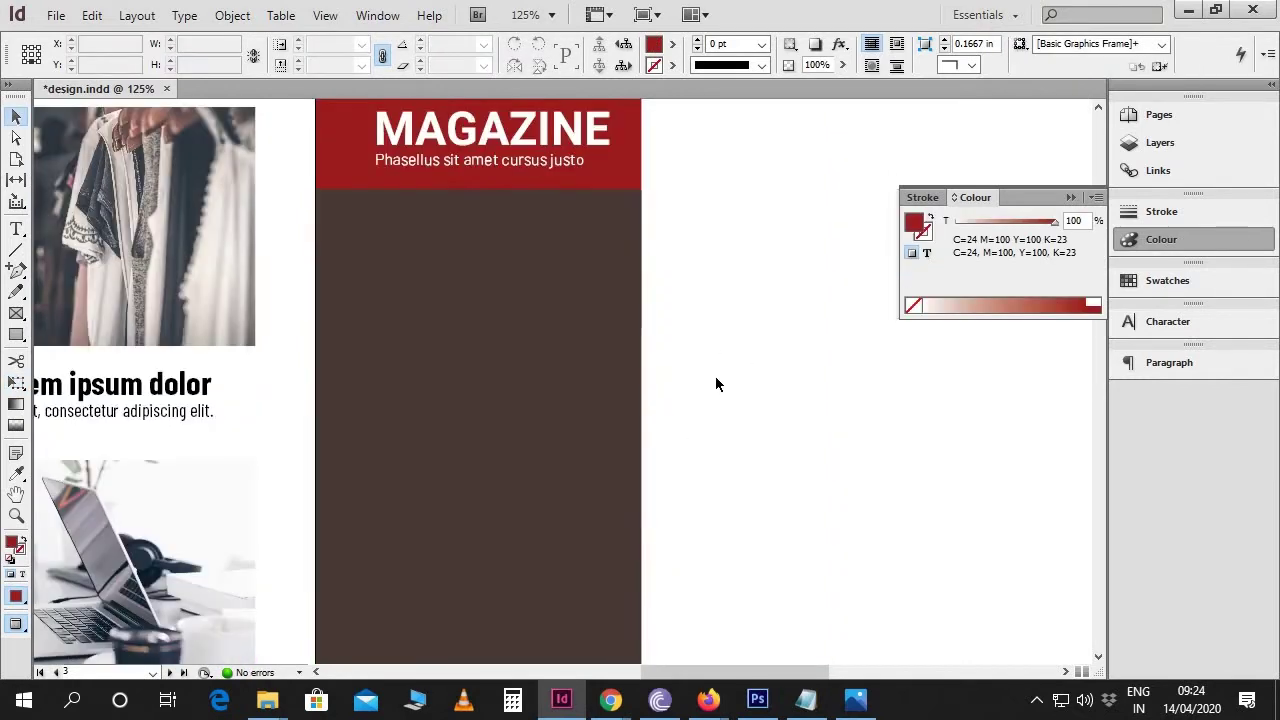
pyautogui.hotkey('ctrl', '-')
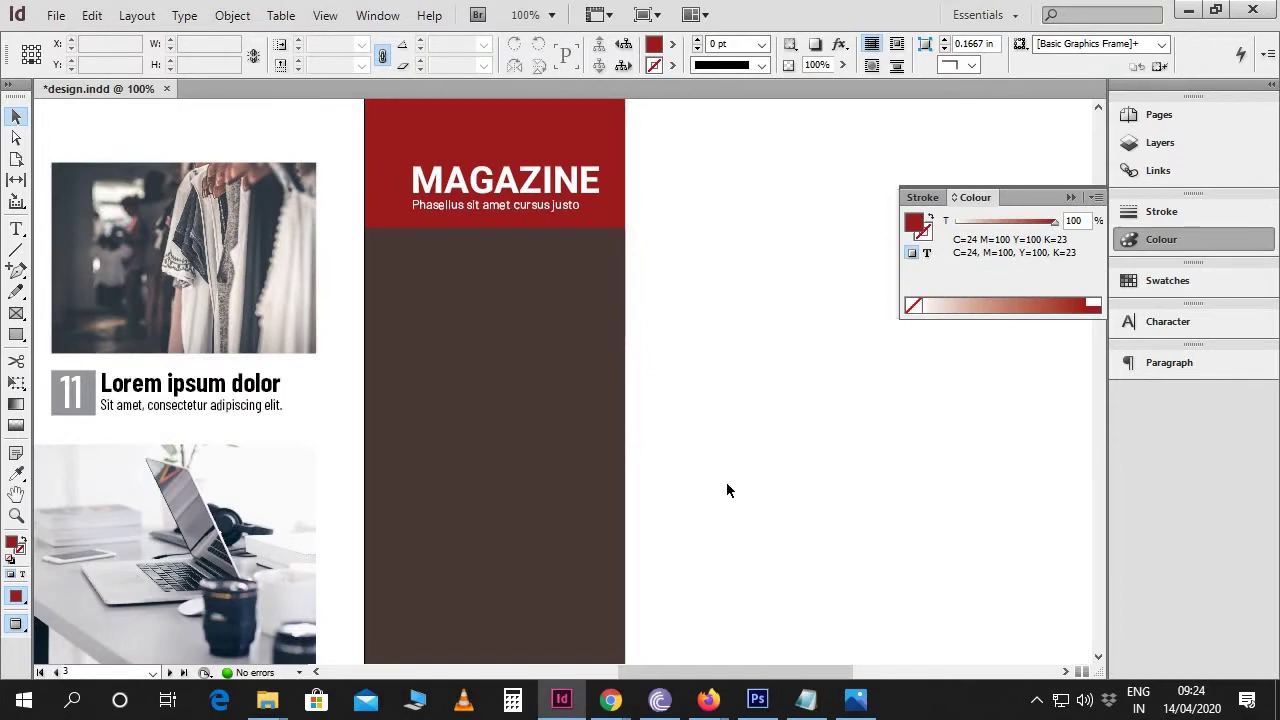
# Step: Copy the editorial staff list from the details file and paste it into a tall new text frame on the brown column
pyautogui.click(806, 699)
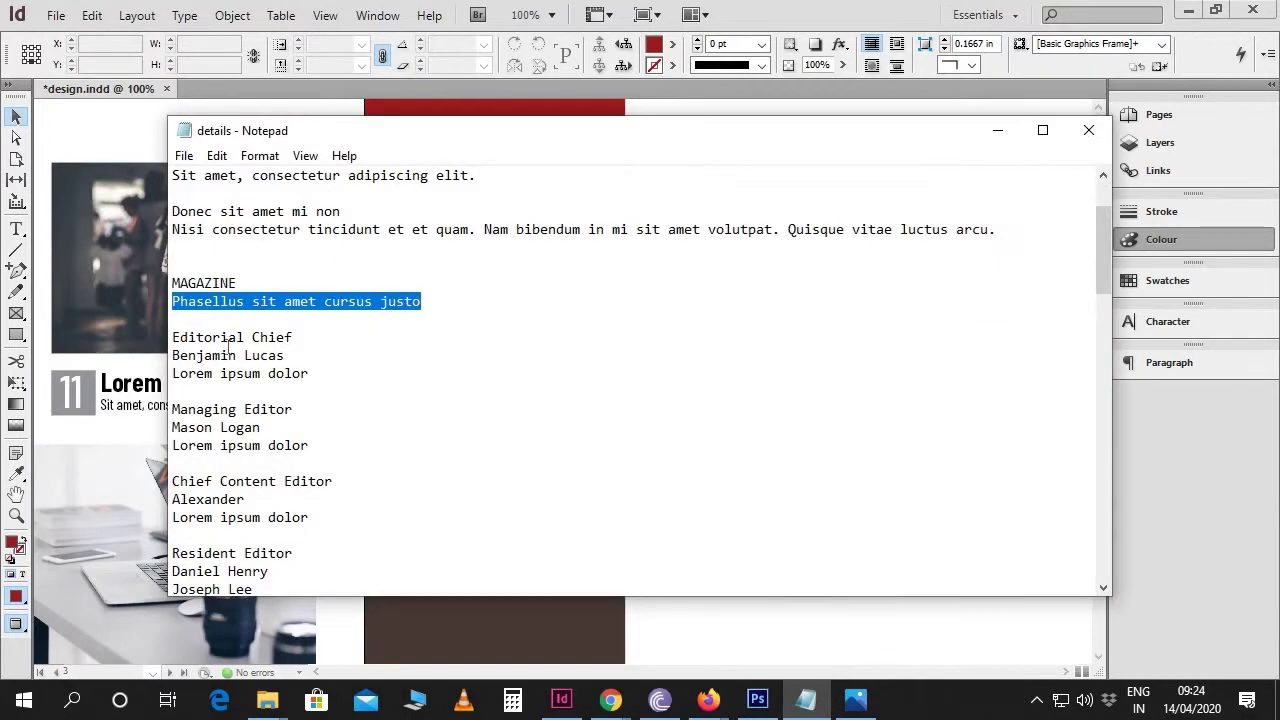
pyautogui.moveTo(171, 337); pyautogui.dragTo(278, 232)
pyautogui.click(997, 130)
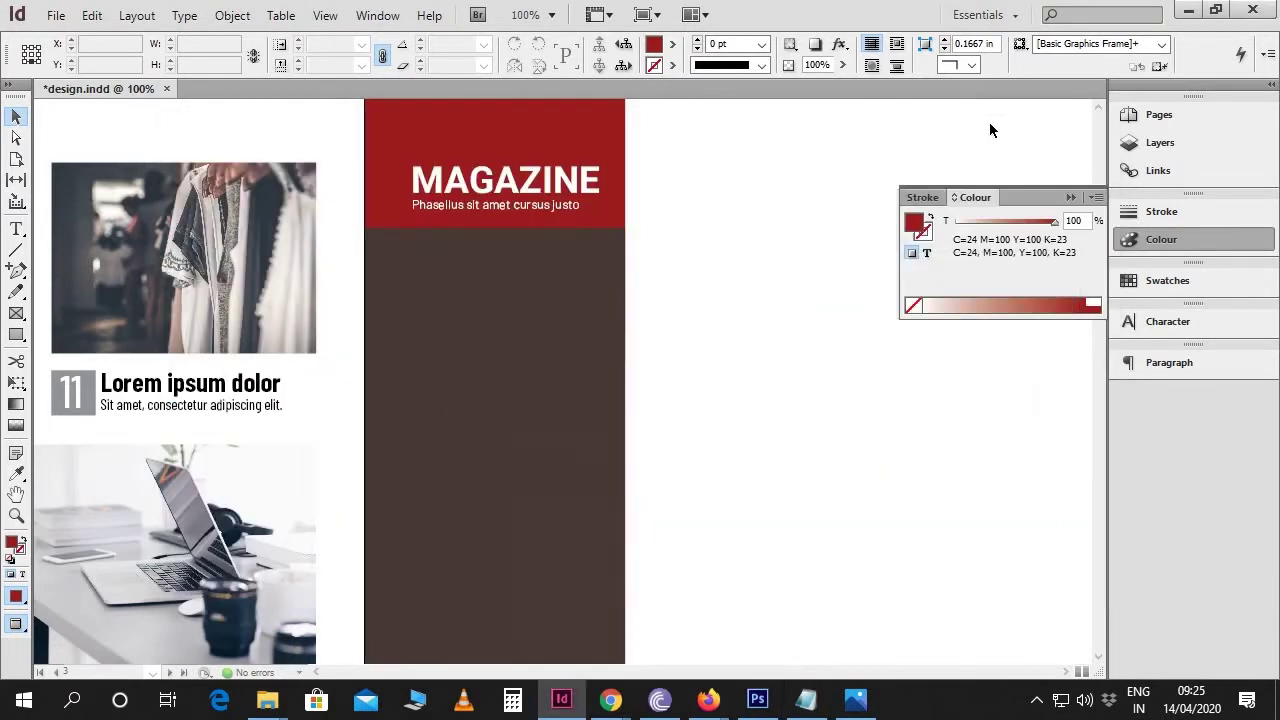
pyautogui.press('t')
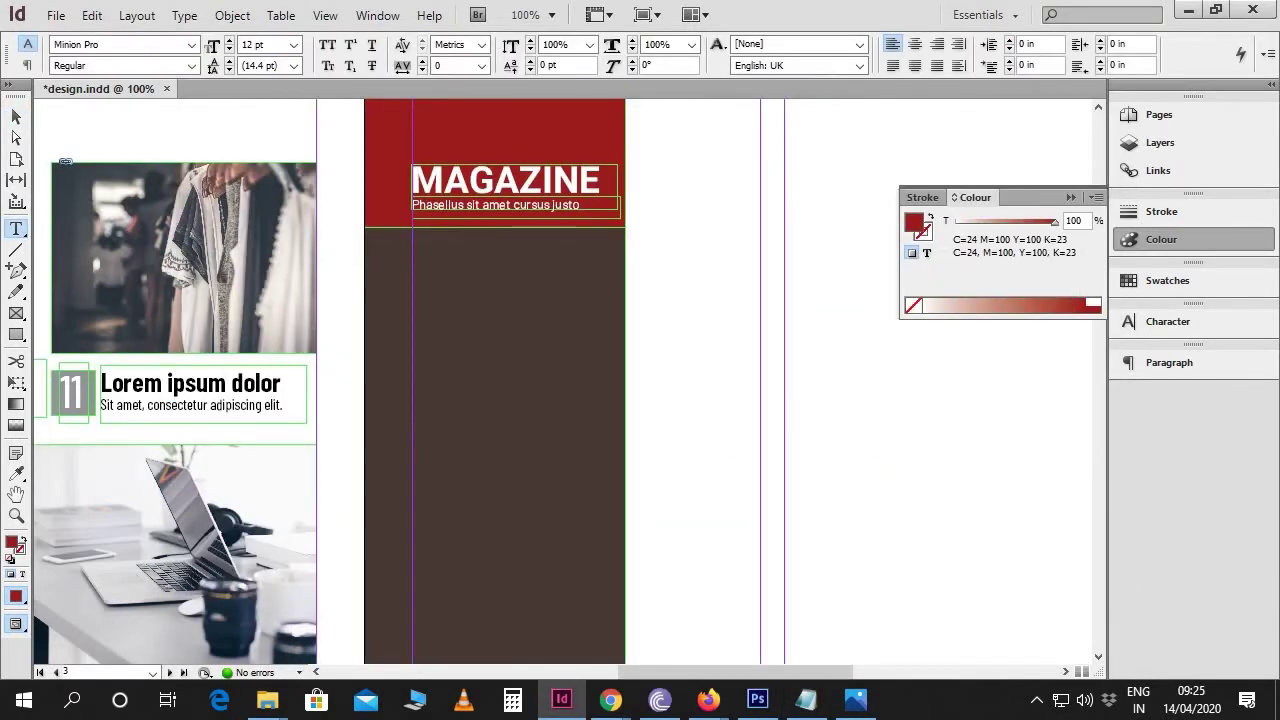
pyautogui.moveTo(412, 282); pyautogui.dragTo(611, 660)
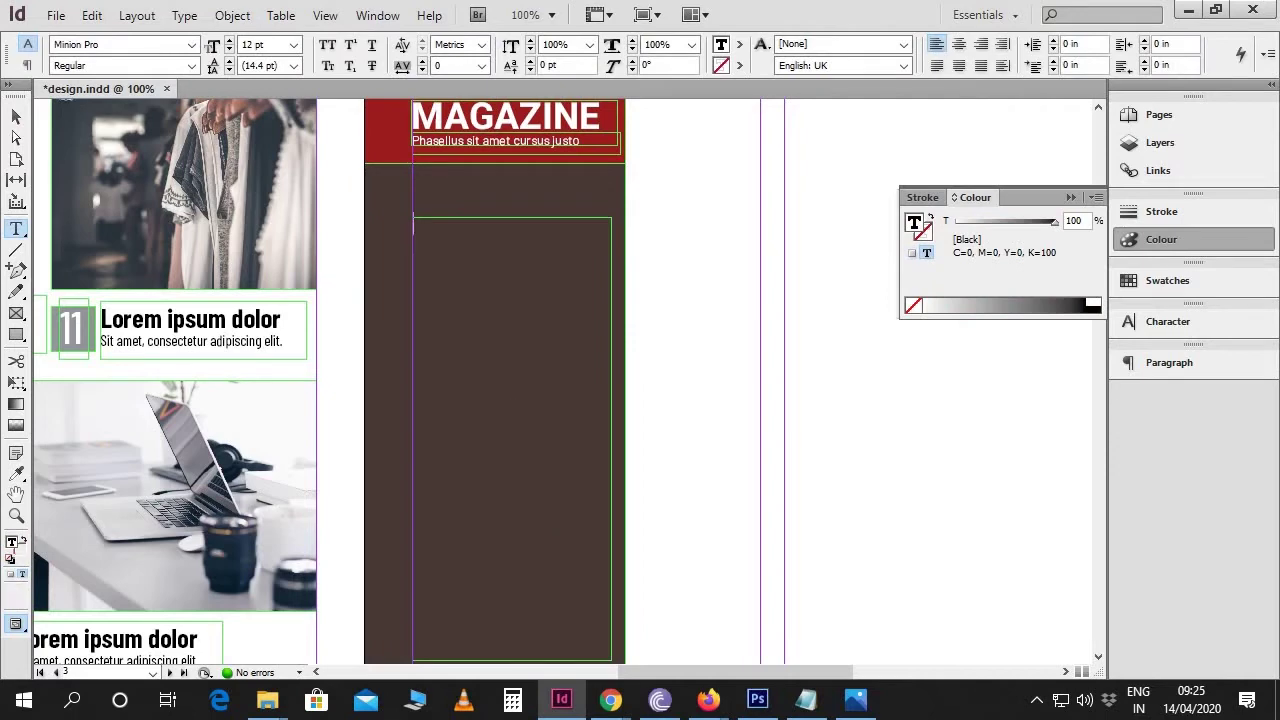
pyautogui.hotkey('ctrl', 'v')
pyautogui.scroll(2, 507, 382)
# Step: Apply the tagline's text formatting to the whole editorial staff list with the Eyedropper
pyautogui.hotkey('ctrl', 'a')
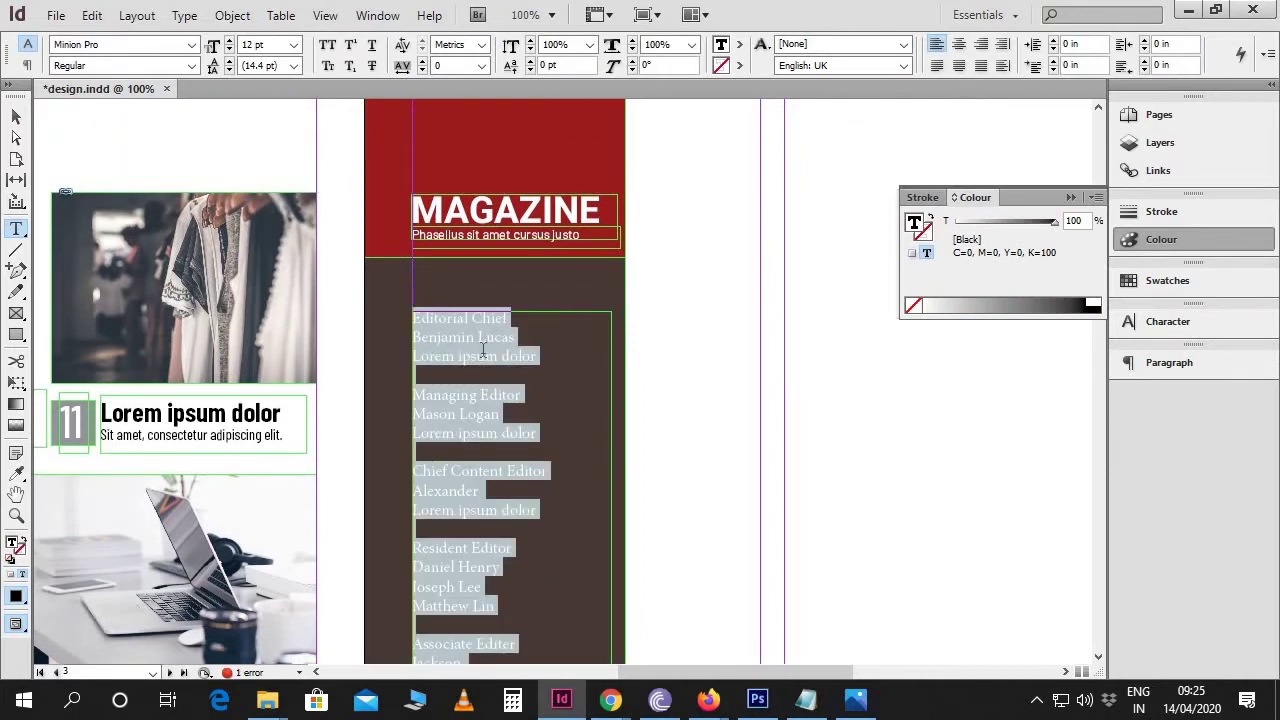
pyautogui.click(17, 475)
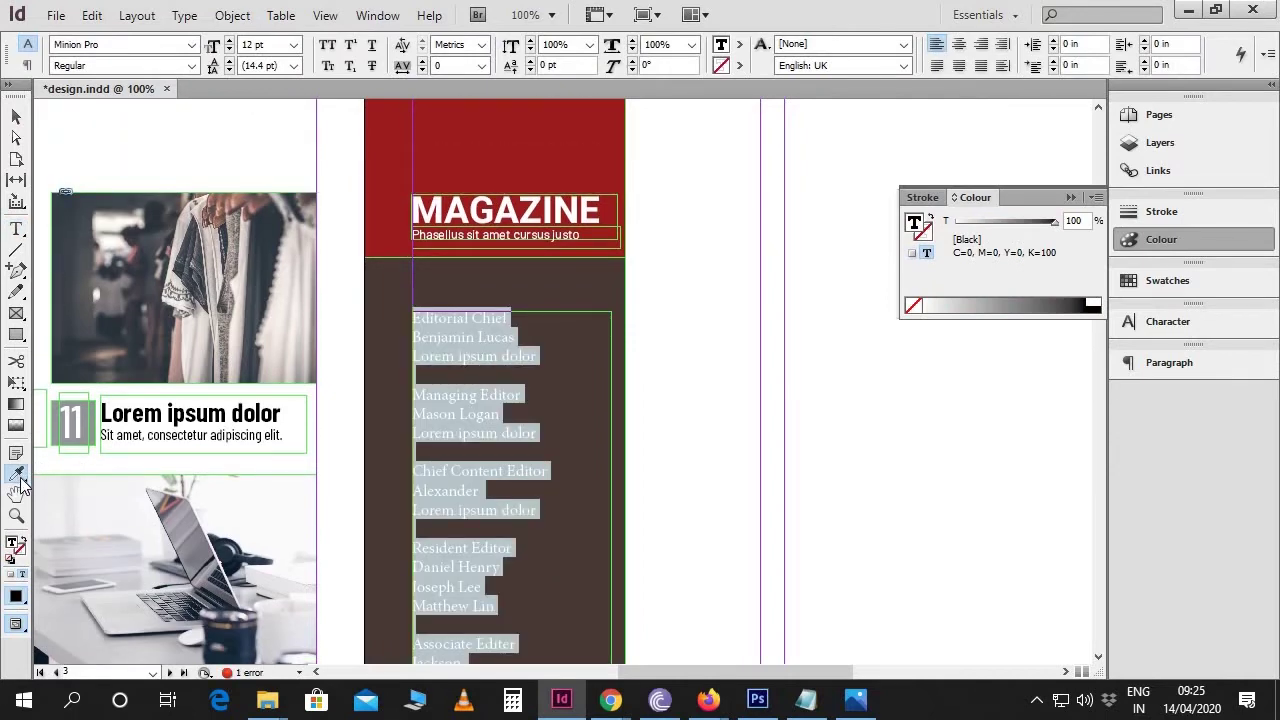
pyautogui.click(487, 229)
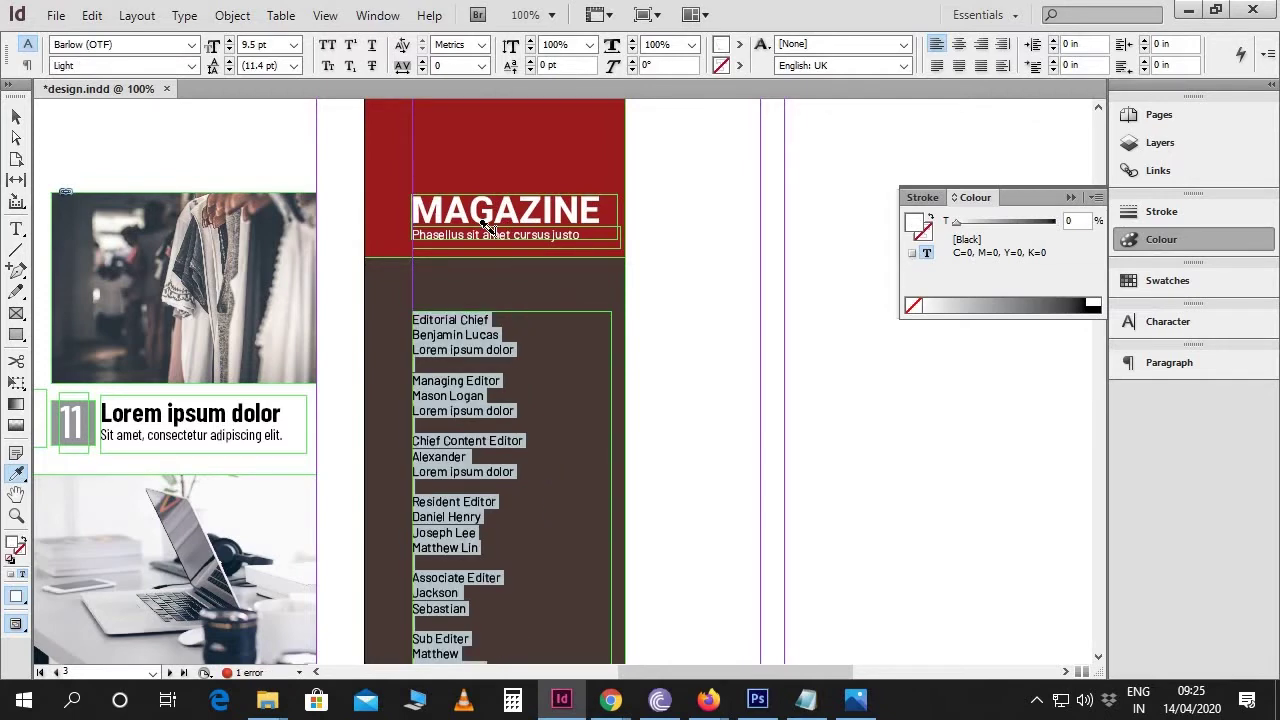
# Step: Set the font size of the entire editorial staff list to 10.5 pt
pyautogui.click(20, 233)
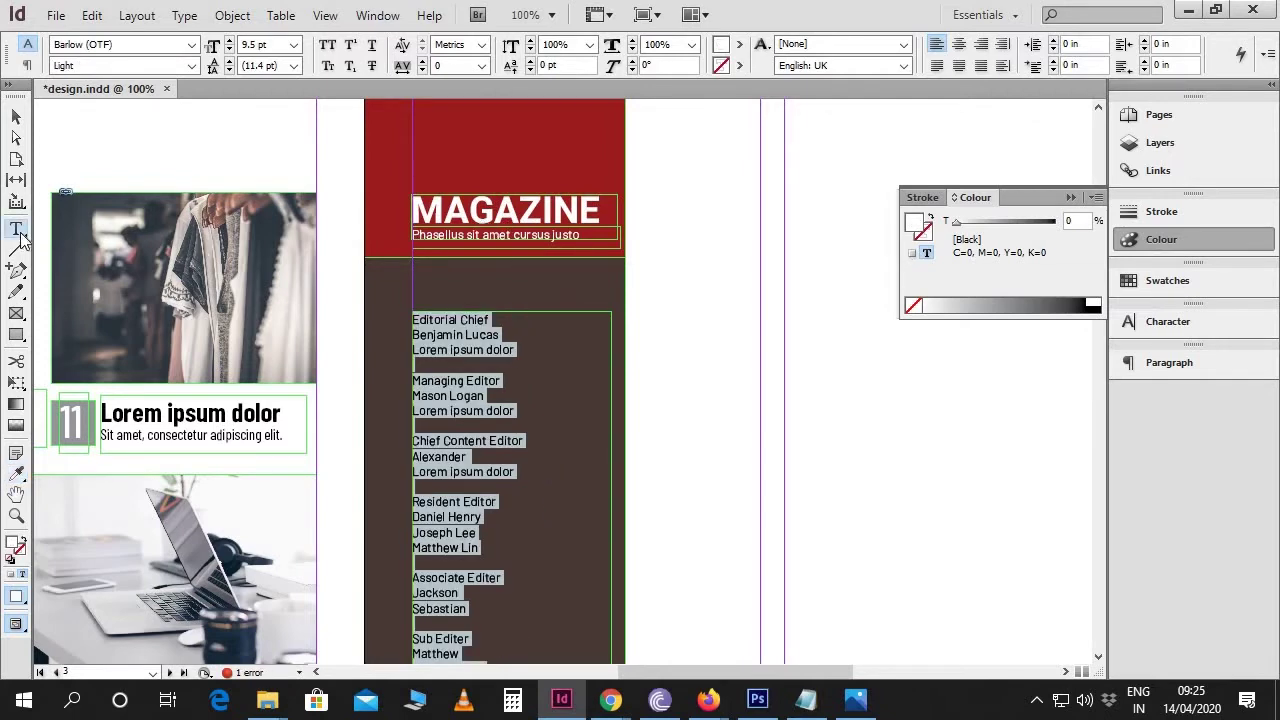
pyautogui.click(428, 386)
pyautogui.hotkey('ctrl', 'a')
pyautogui.write('1')
pyautogui.press('Return')
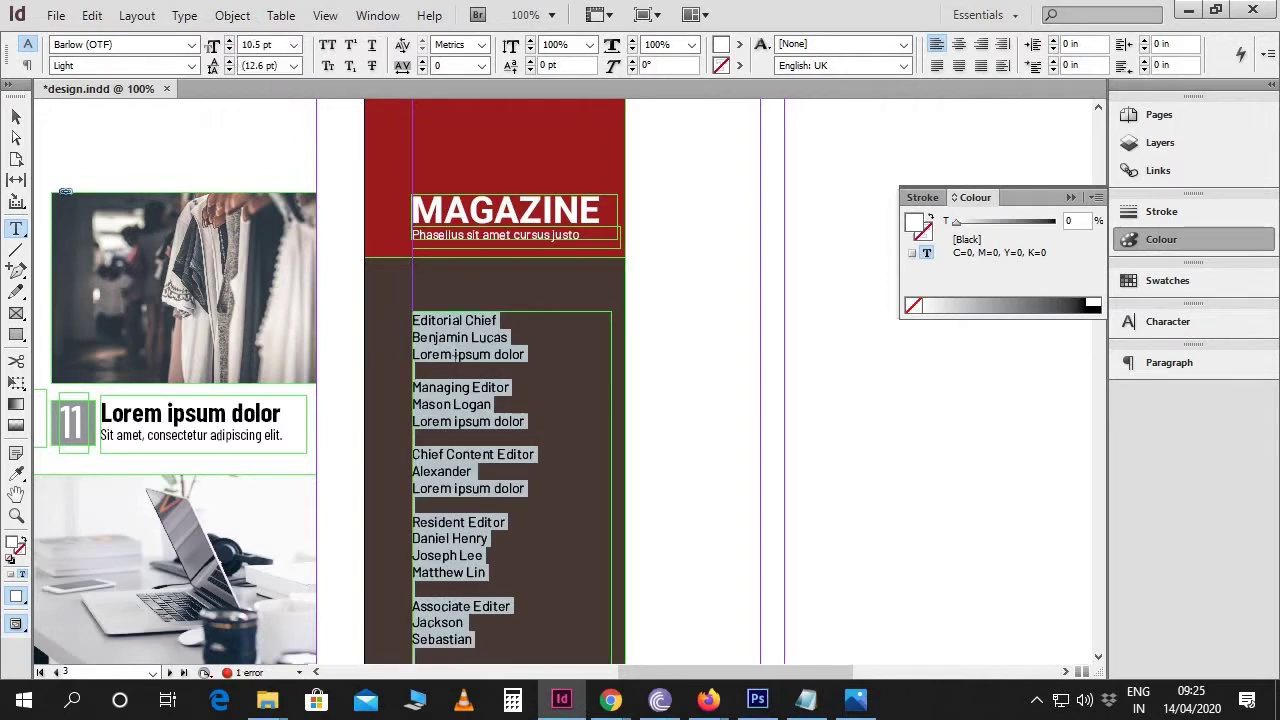
# Step: Set the names under Editorial Chief and Managing Editor to the SemiBold font style
pyautogui.click(475, 337)
pyautogui.moveTo(508, 337); pyautogui.dragTo(412, 337)
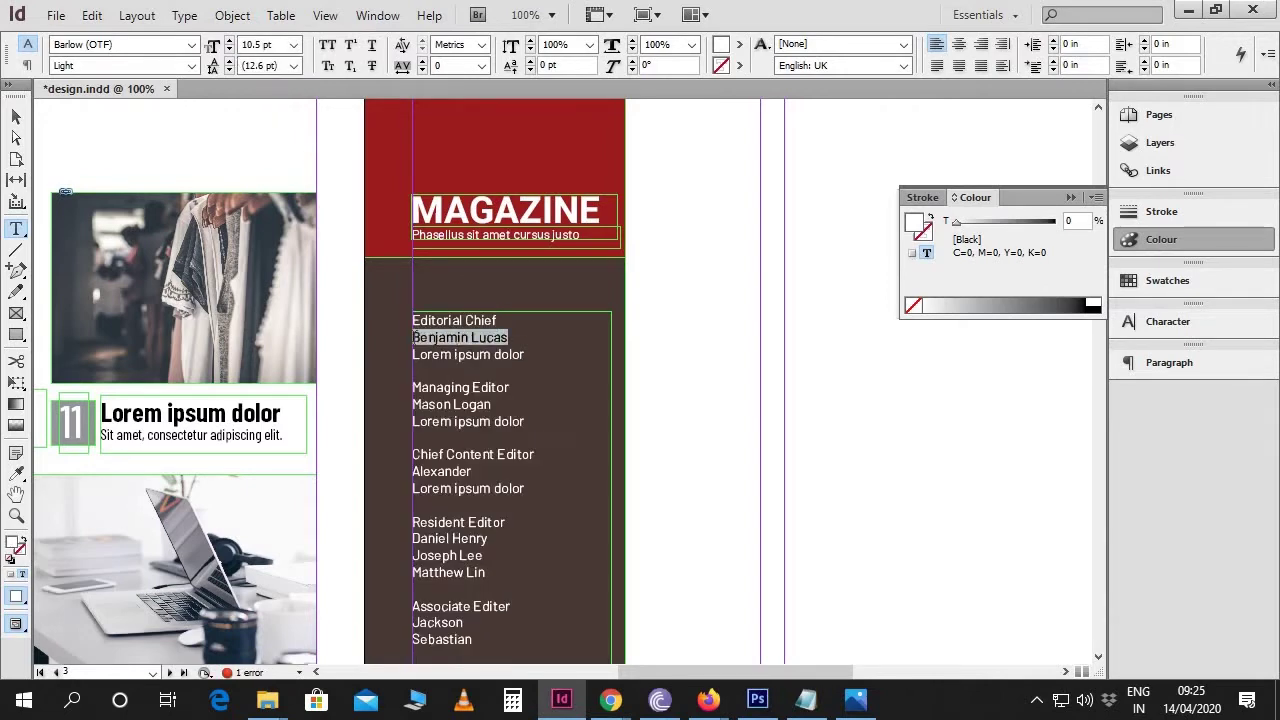
pyautogui.click(191, 65)
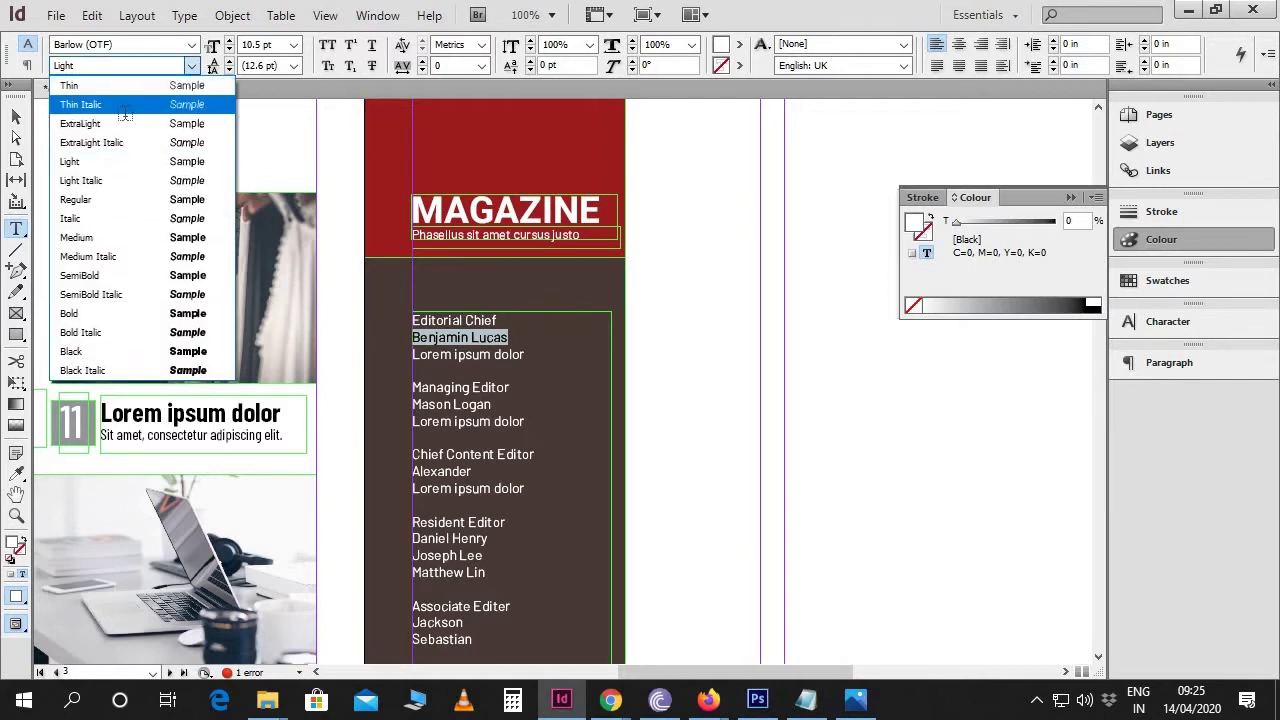
pyautogui.click(90, 275)
pyautogui.click(491, 404)
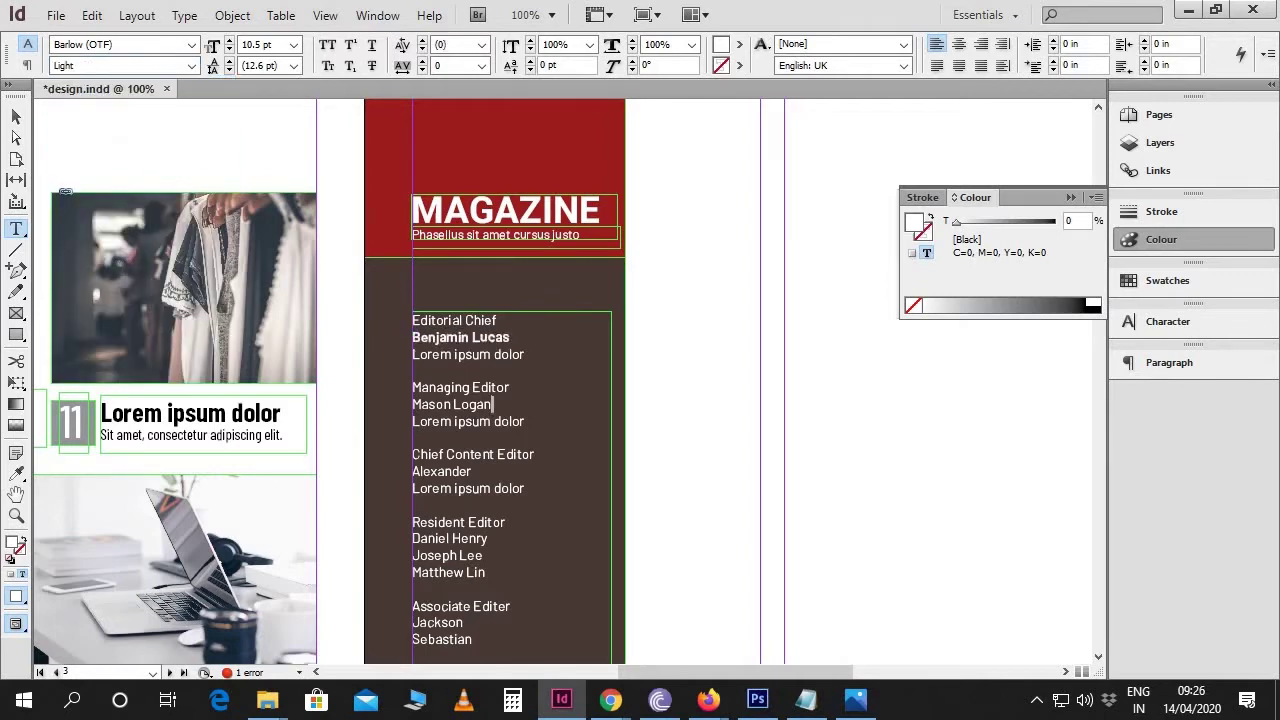
pyautogui.moveTo(491, 404); pyautogui.dragTo(413, 404)
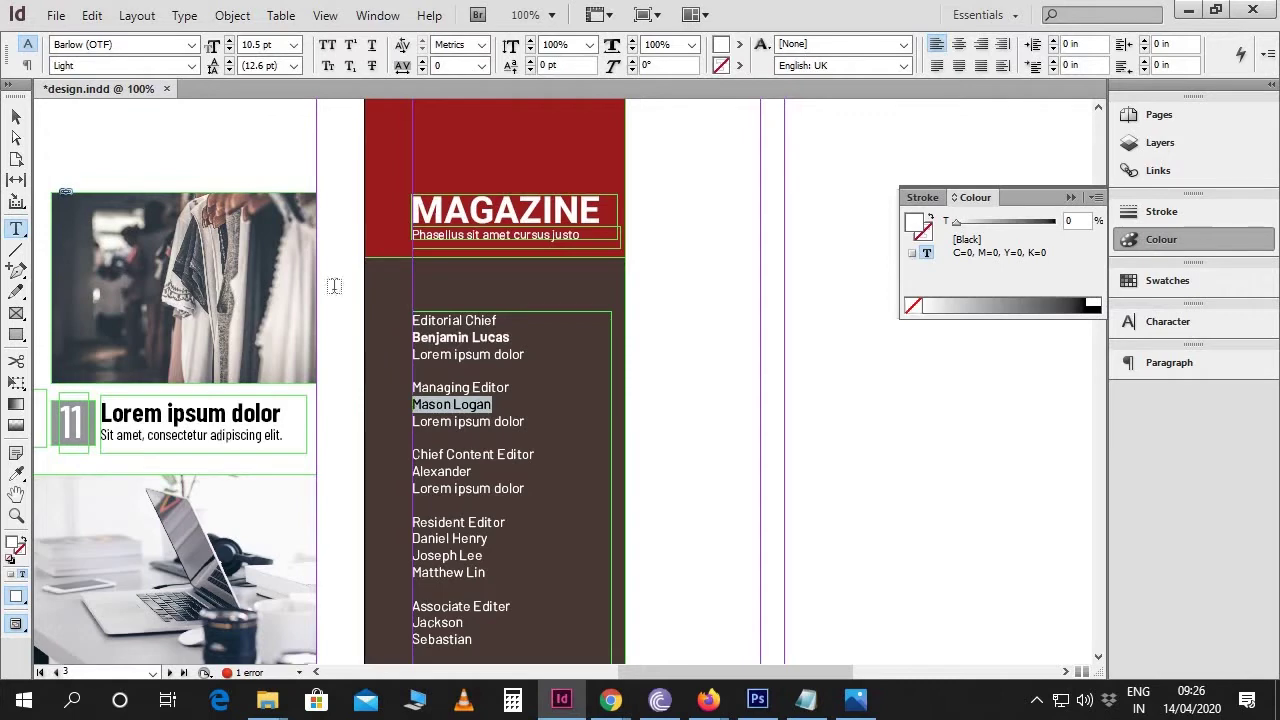
pyautogui.click(191, 65)
pyautogui.click(90, 275)
# Step: Set the name under Chief Content Editor to the SemiBold font style
pyautogui.click(523, 421)
pyautogui.scroll(-3, 500, 400)
pyautogui.moveTo(472, 283); pyautogui.dragTo(413, 283)
pyautogui.click(191, 65)
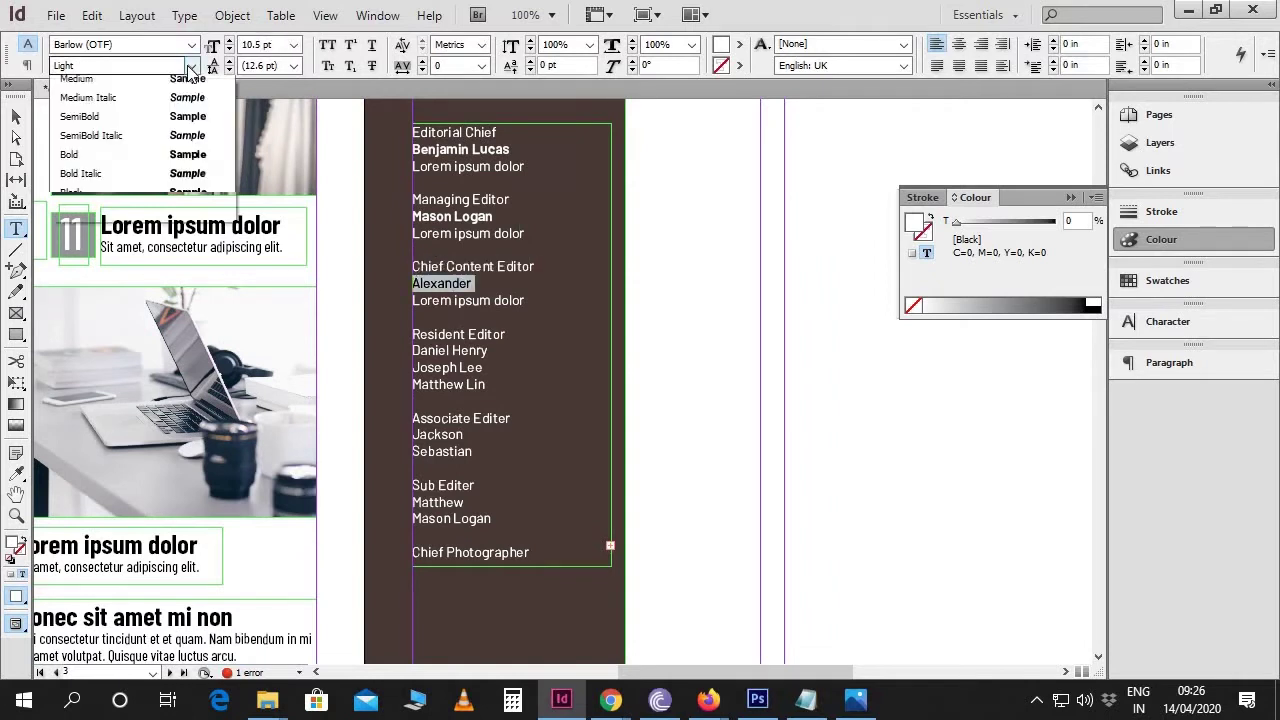
pyautogui.press('Escape')
pyautogui.write('S')
pyautogui.press('Return')
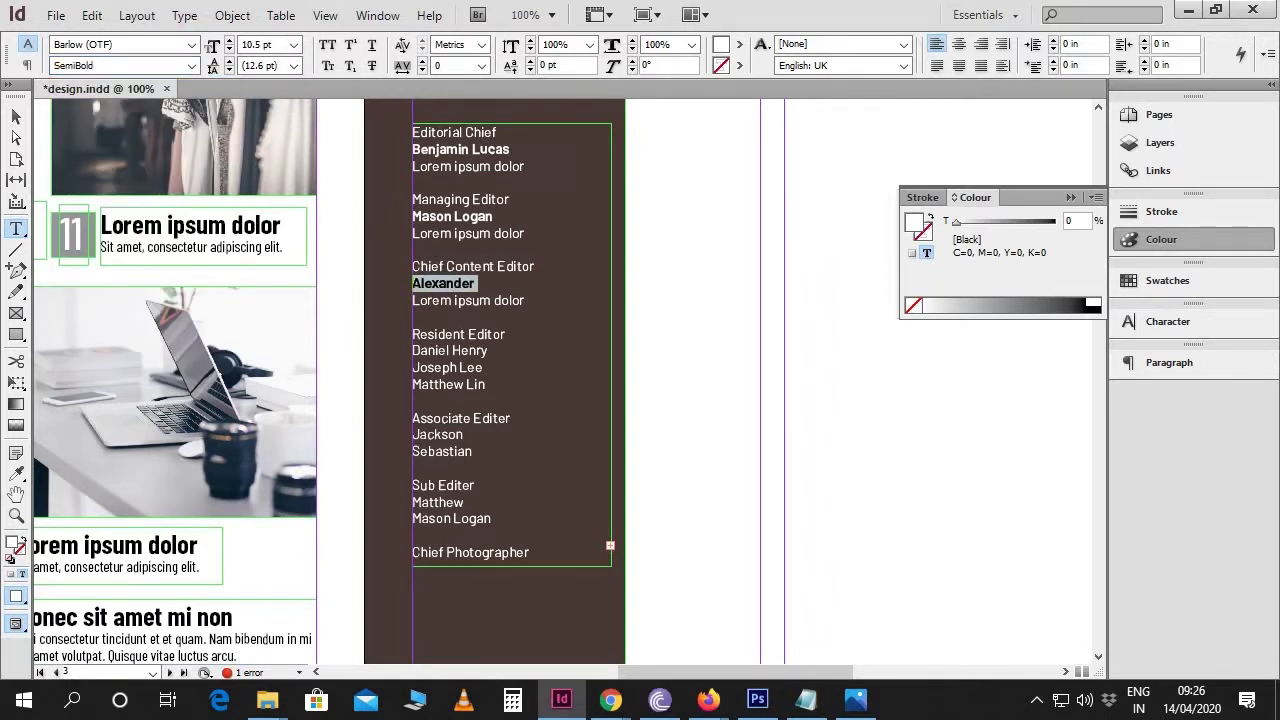
# Step: Set all names under Resident Editor and Associate Editer to the SemiBold font style
pyautogui.moveTo(486, 384); pyautogui.dragTo(412, 350)
pyautogui.click(191, 65)
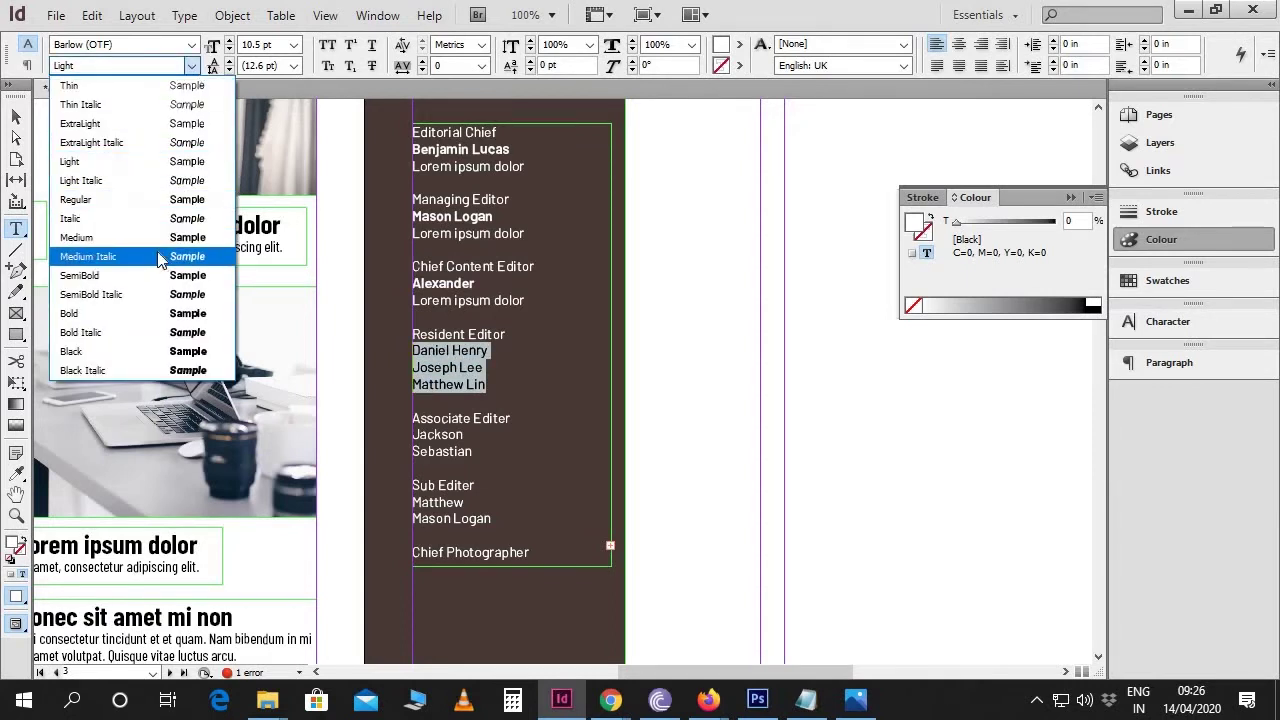
pyautogui.click(177, 281)
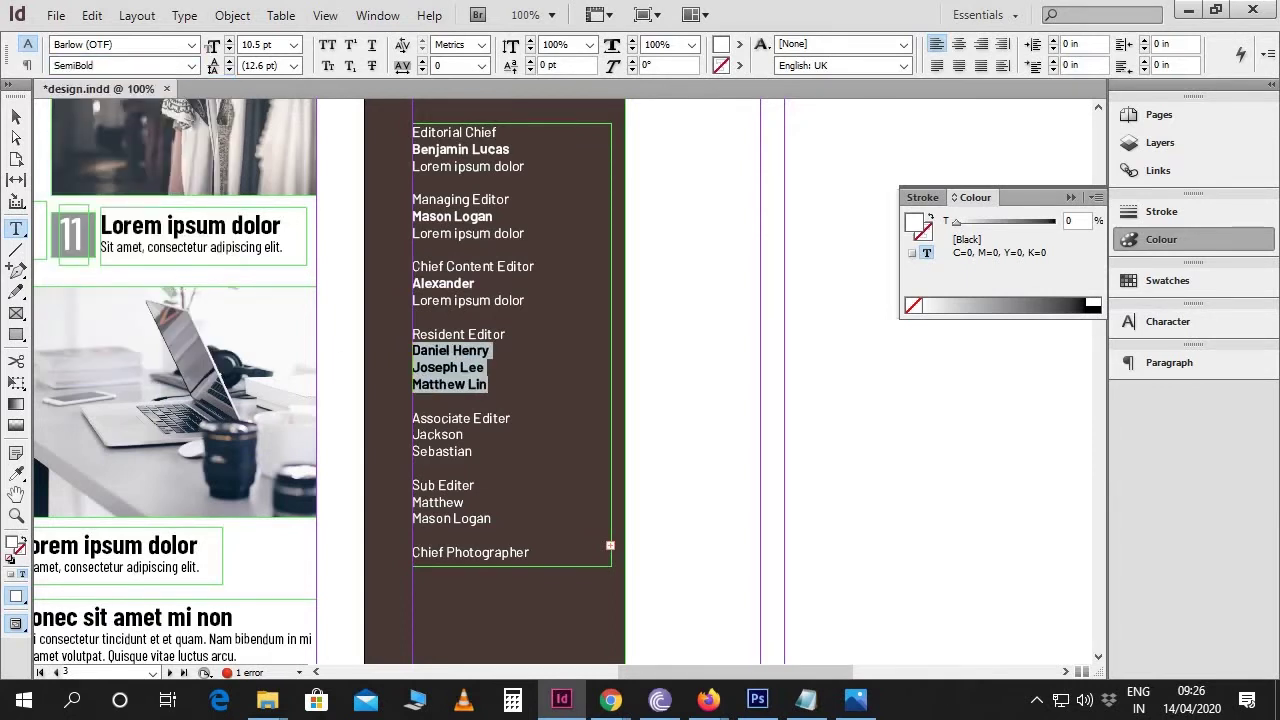
pyautogui.moveTo(472, 451); pyautogui.dragTo(412, 434)
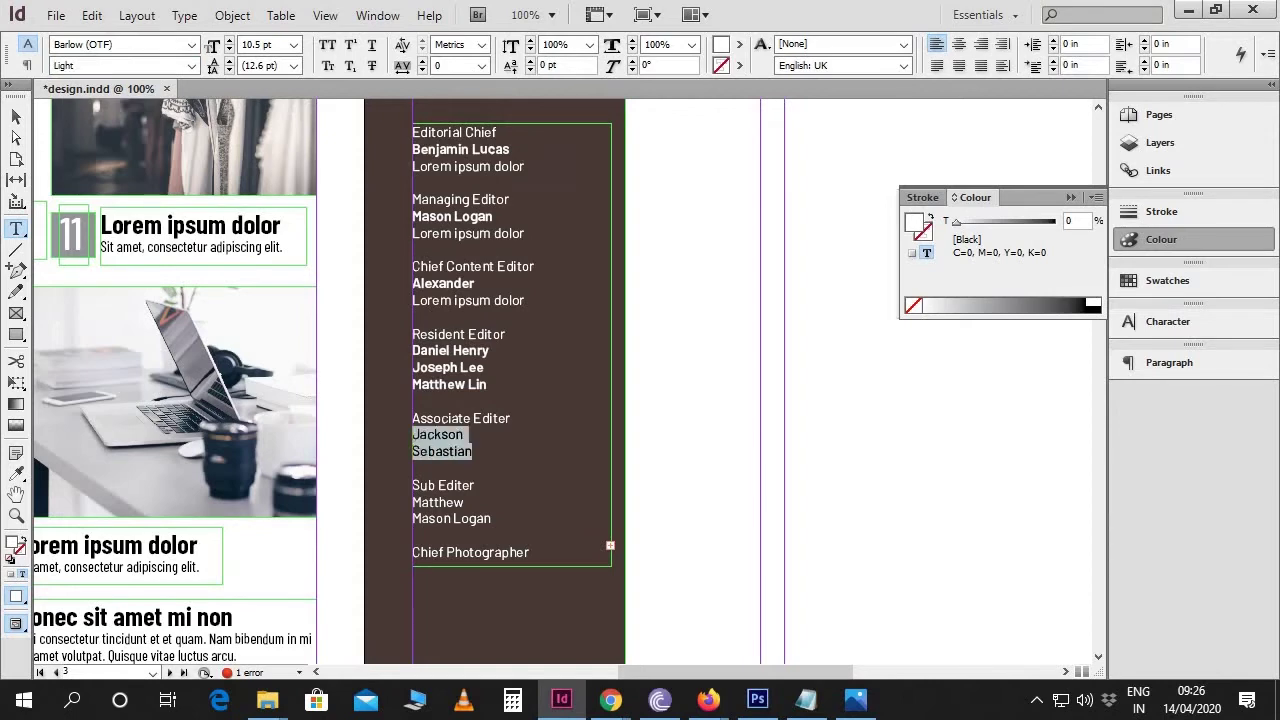
pyautogui.click(191, 65)
pyautogui.click(160, 275)
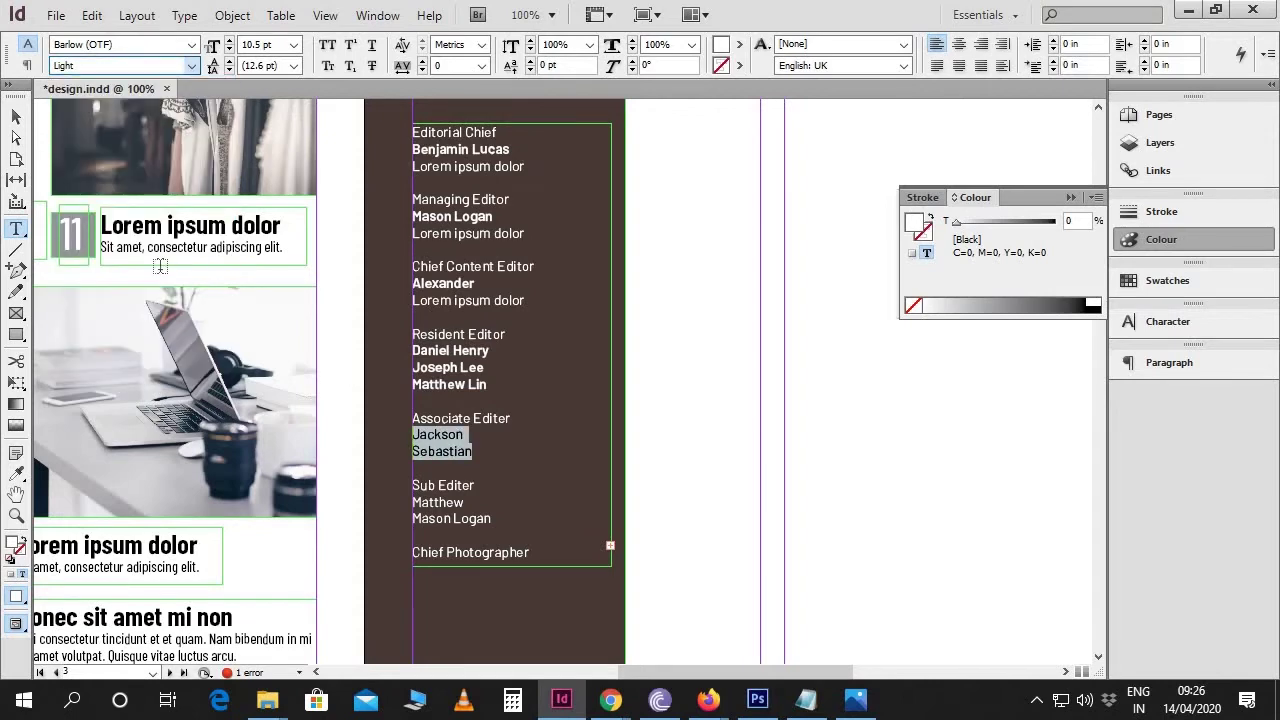
# Step: Set both names under Sub Editer to the SemiBold font style
pyautogui.moveTo(491, 518); pyautogui.dragTo(412, 502)
pyautogui.click(191, 65)
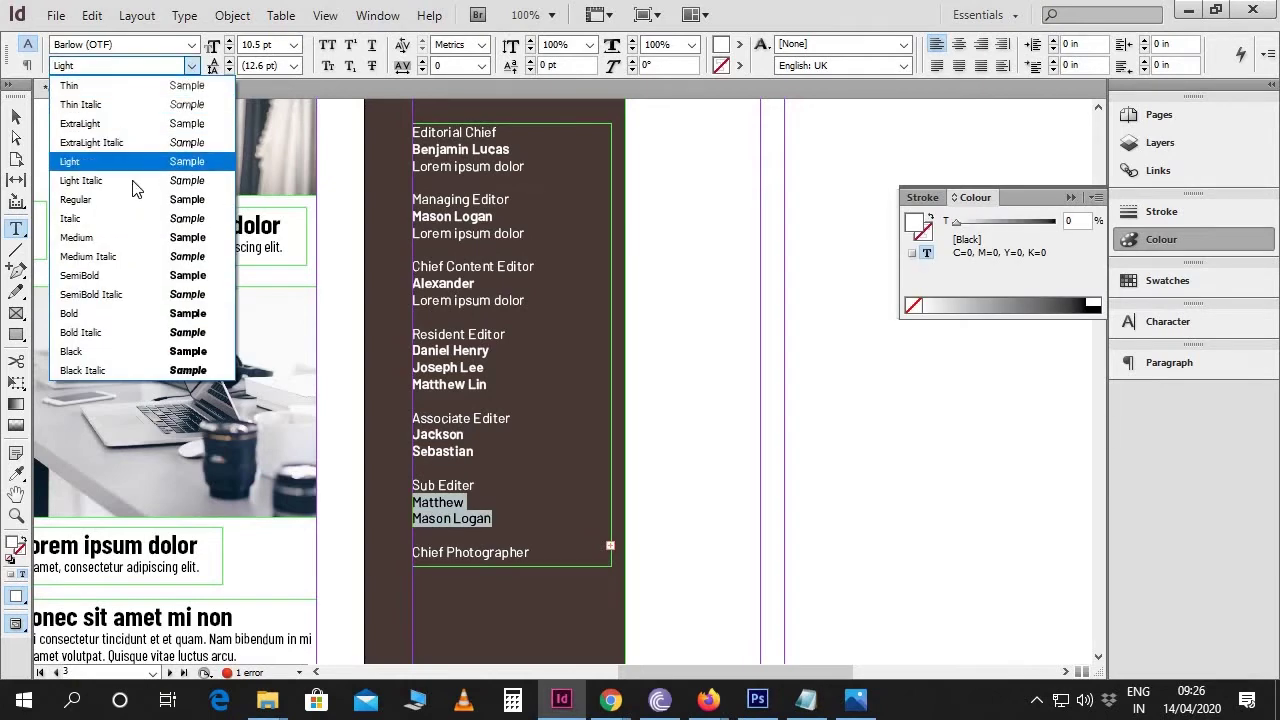
pyautogui.click(130, 276)
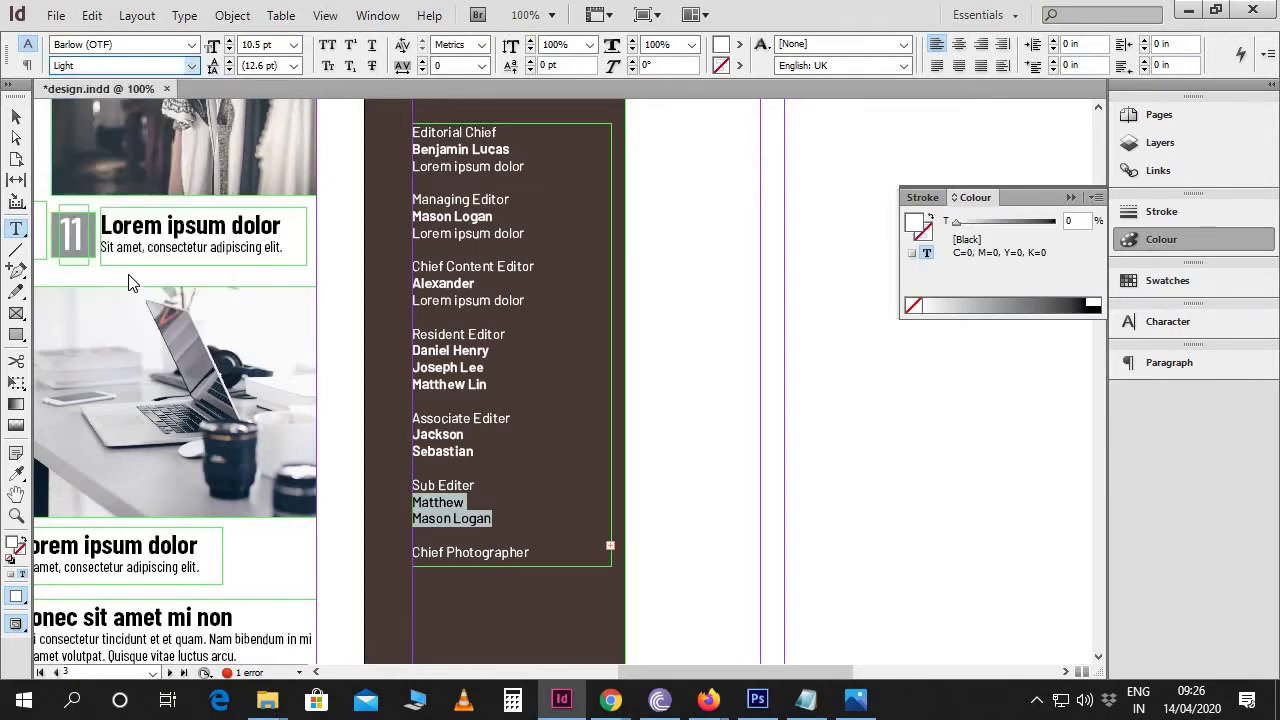
# Step: Extend the staff list's text frame downward to a height of about 6.66 in so the overset entries fit
pyautogui.click(17, 117)
pyautogui.scroll(-3, 605, 337)
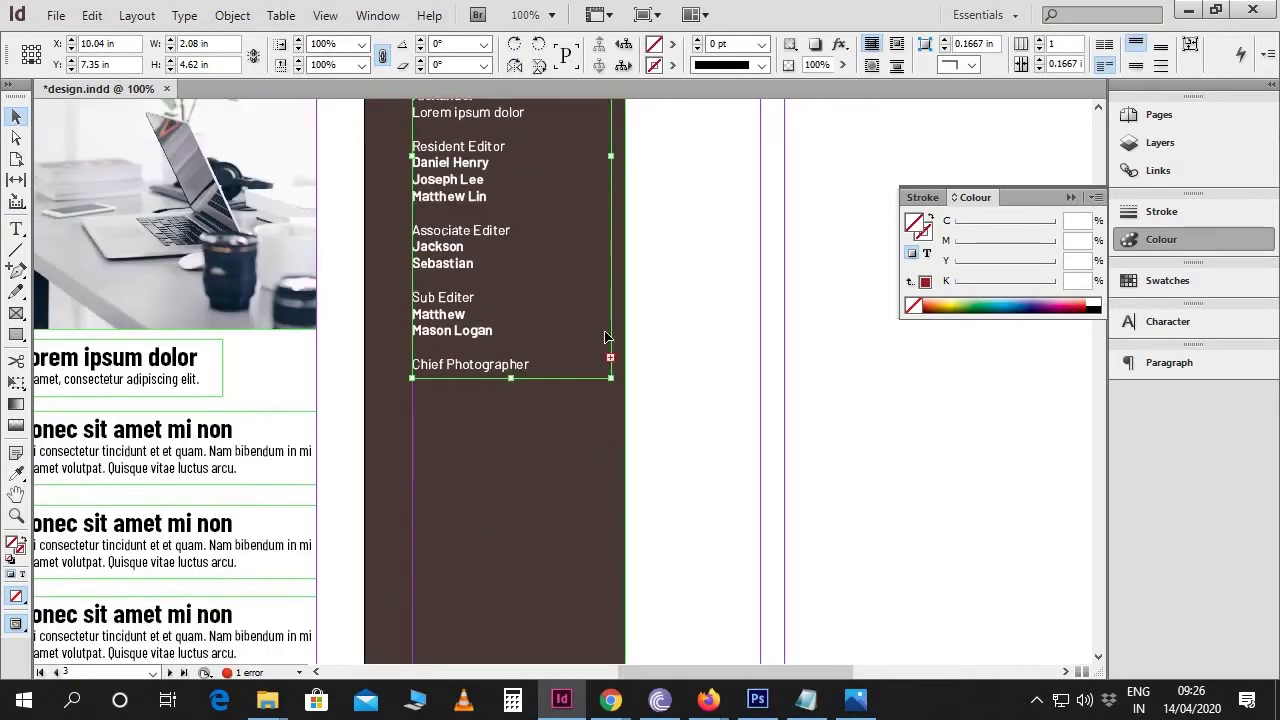
pyautogui.moveTo(514, 397); pyautogui.dragTo(514, 573)
pyautogui.scroll(-3, 516, 563)
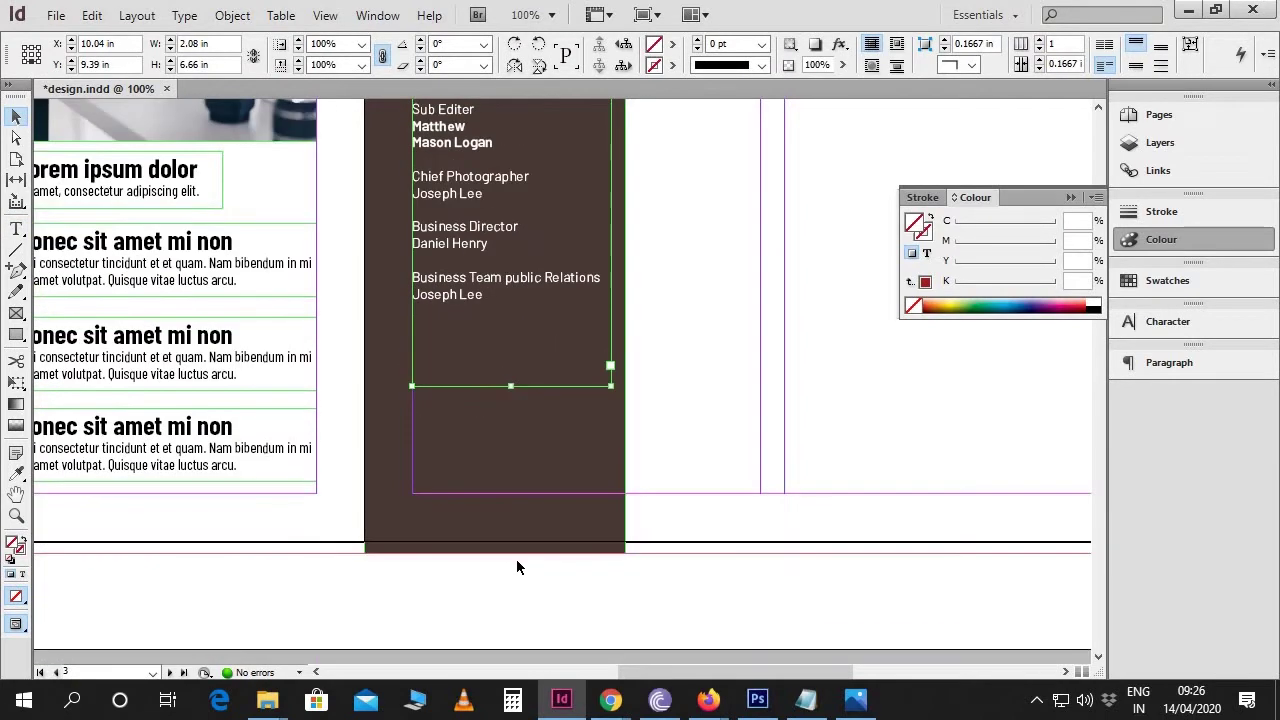
# Step: Set the names under Chief Photographer and Business Director to the SemiBold font style
pyautogui.scroll(2, 506, 486)
pyautogui.doubleClick(503, 469)
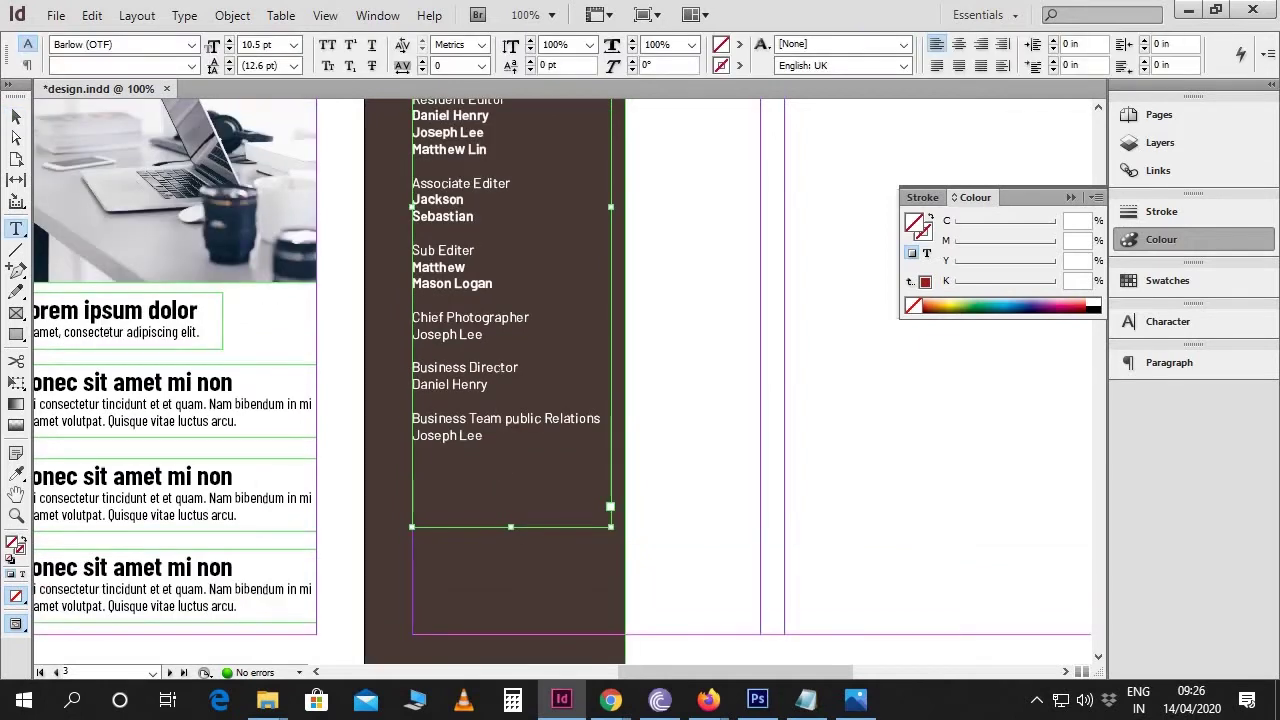
pyautogui.tripleClick(447, 334)
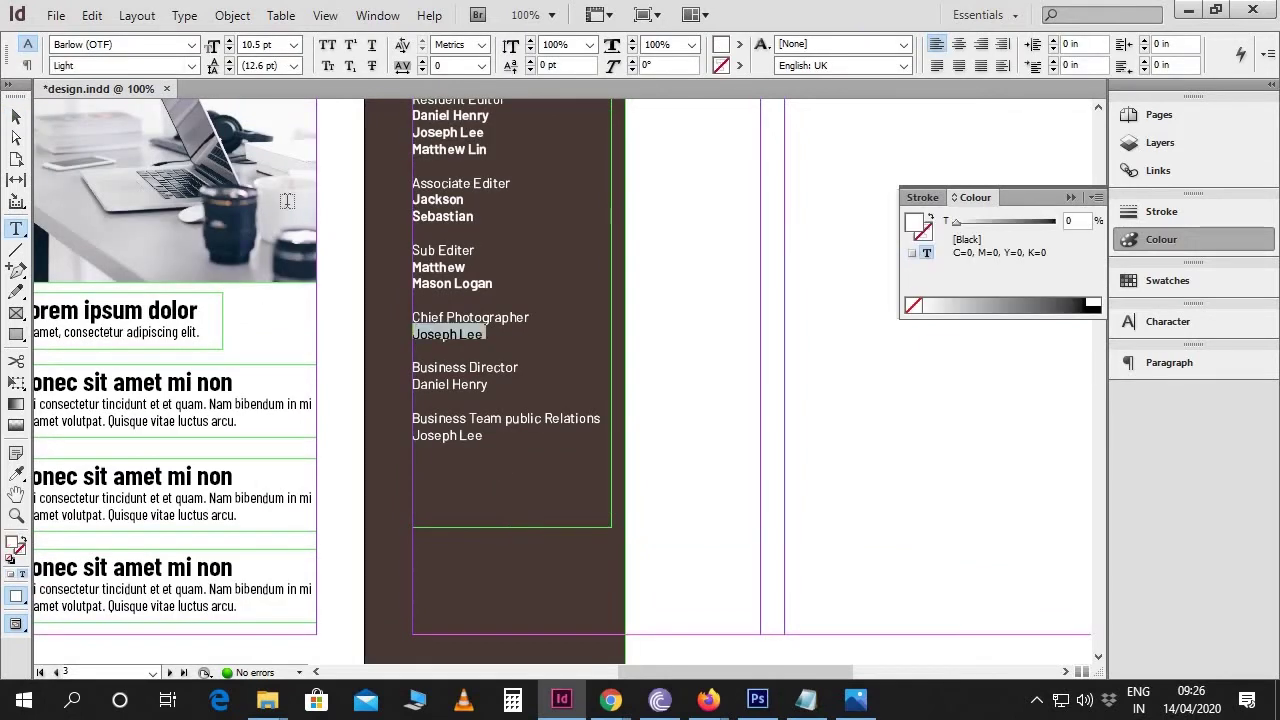
pyautogui.click(191, 65)
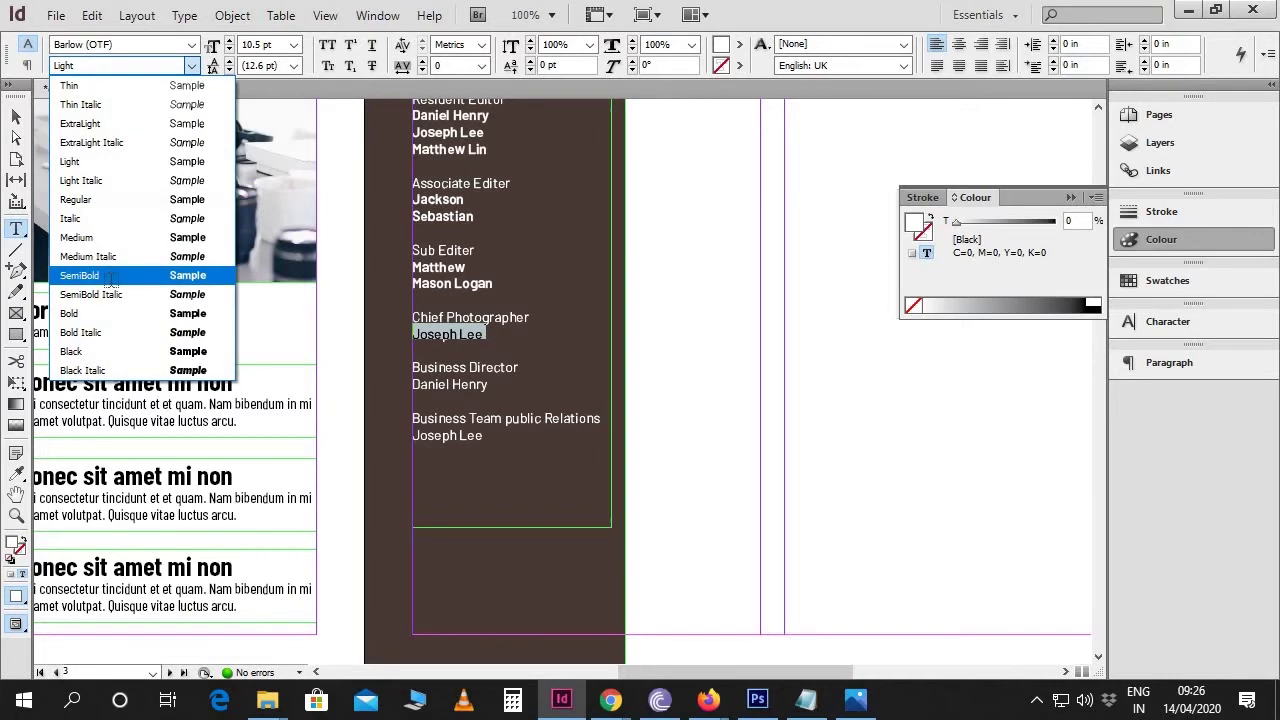
pyautogui.click(111, 279)
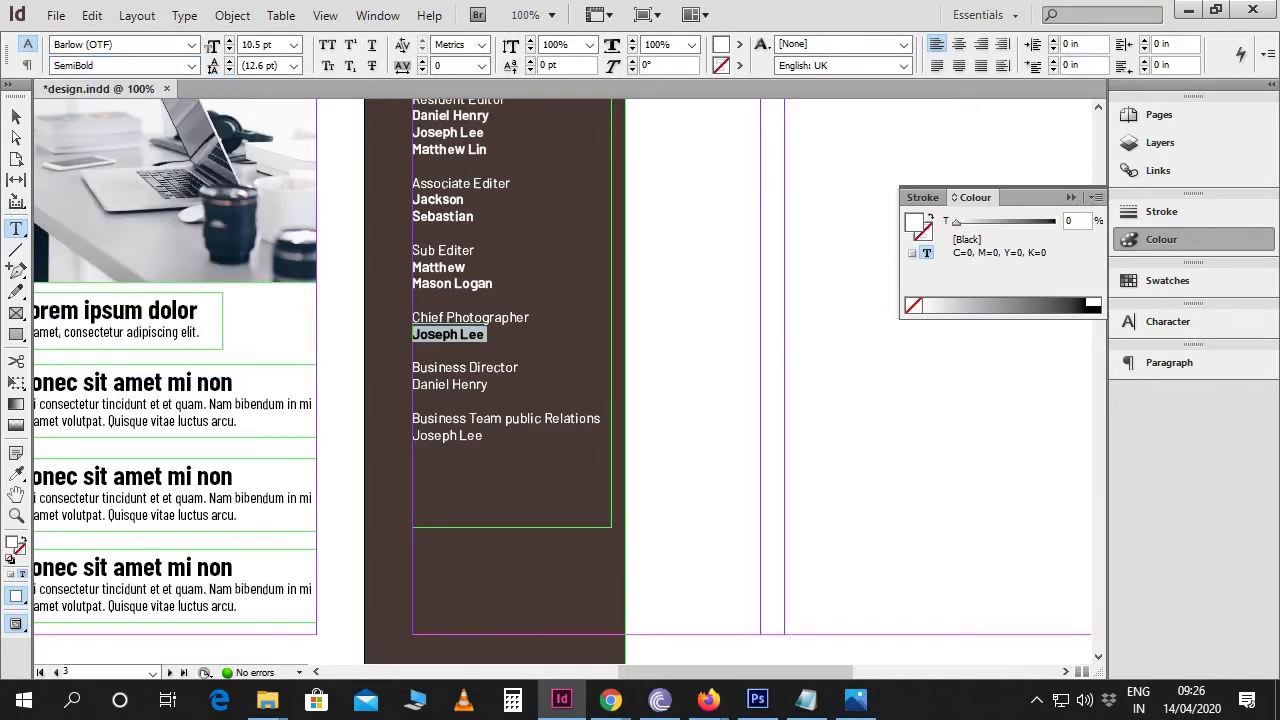
pyautogui.tripleClick(449, 384)
pyautogui.click(191, 65)
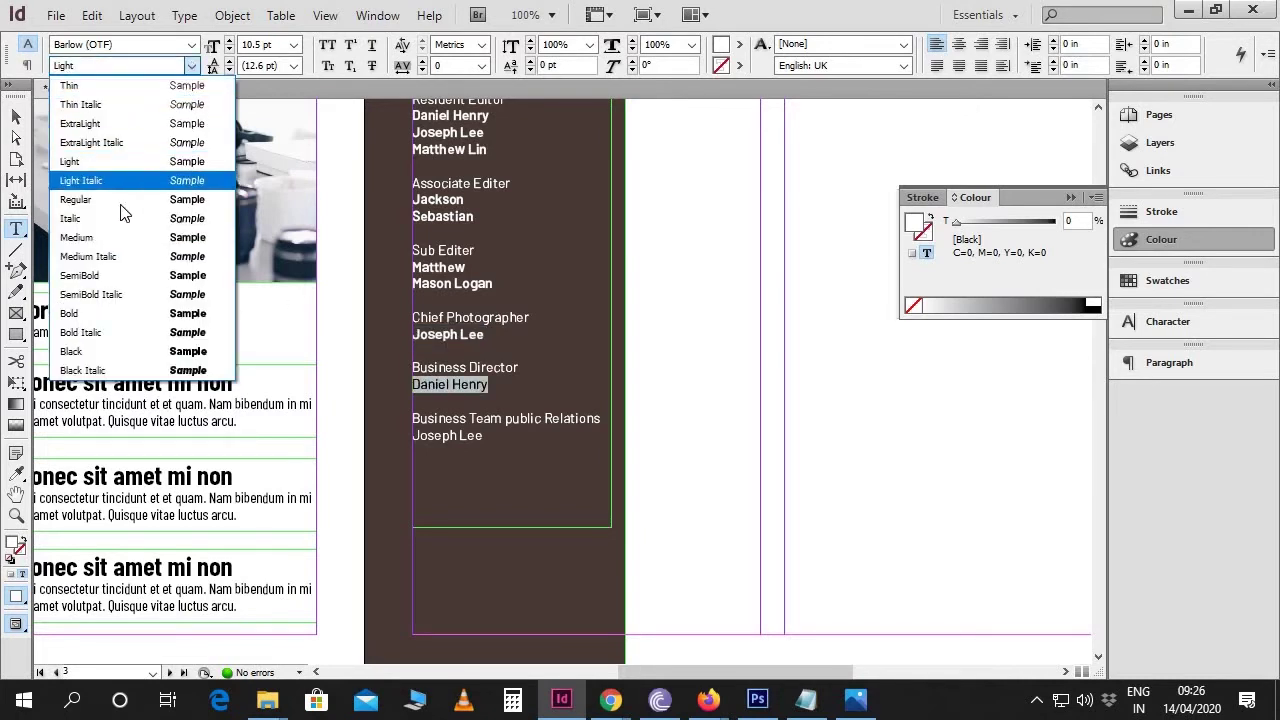
pyautogui.click(111, 275)
# Step: Set the name under Business Team public Relations to the SemiBold font style
pyautogui.click(483, 435)
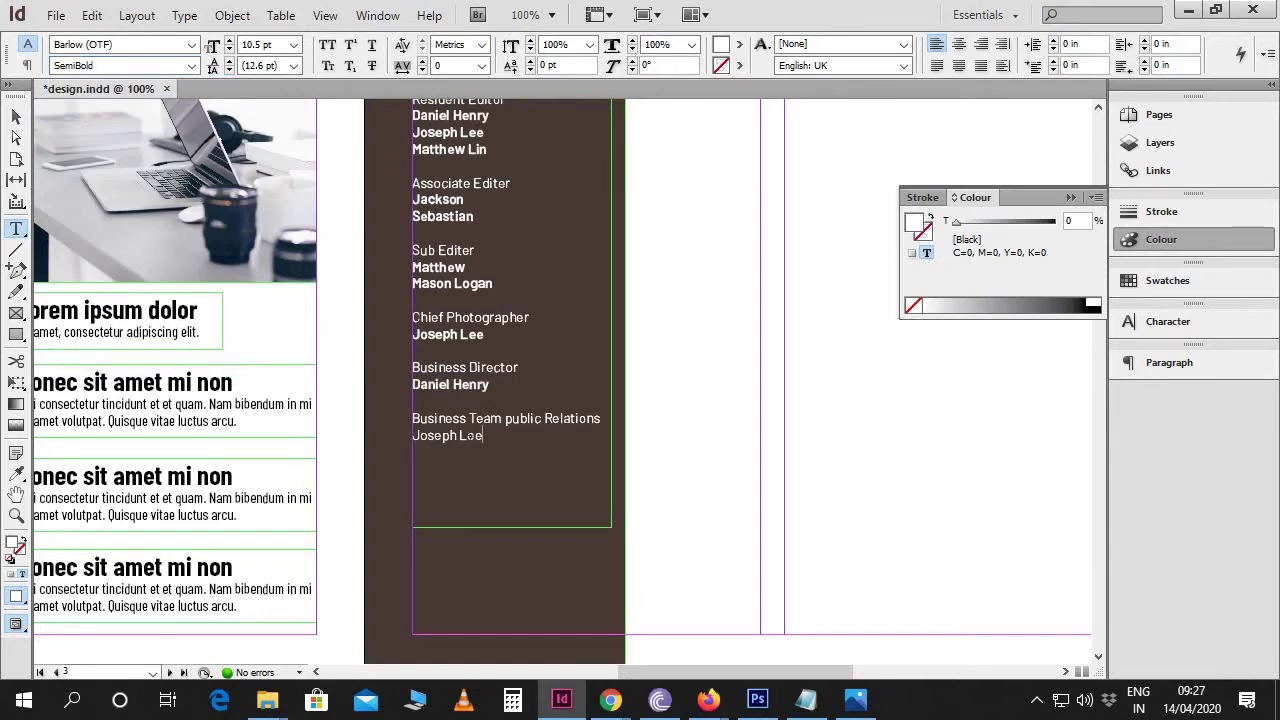
pyautogui.tripleClick(483, 435)
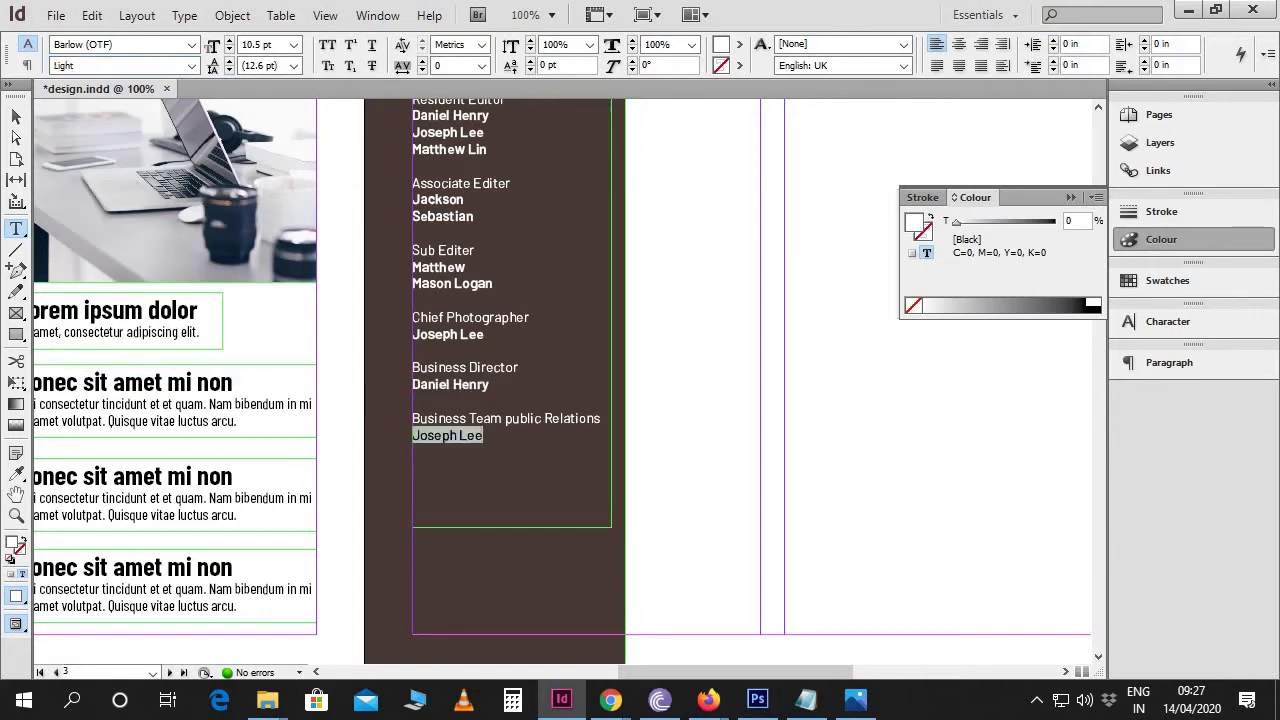
pyautogui.click(191, 65)
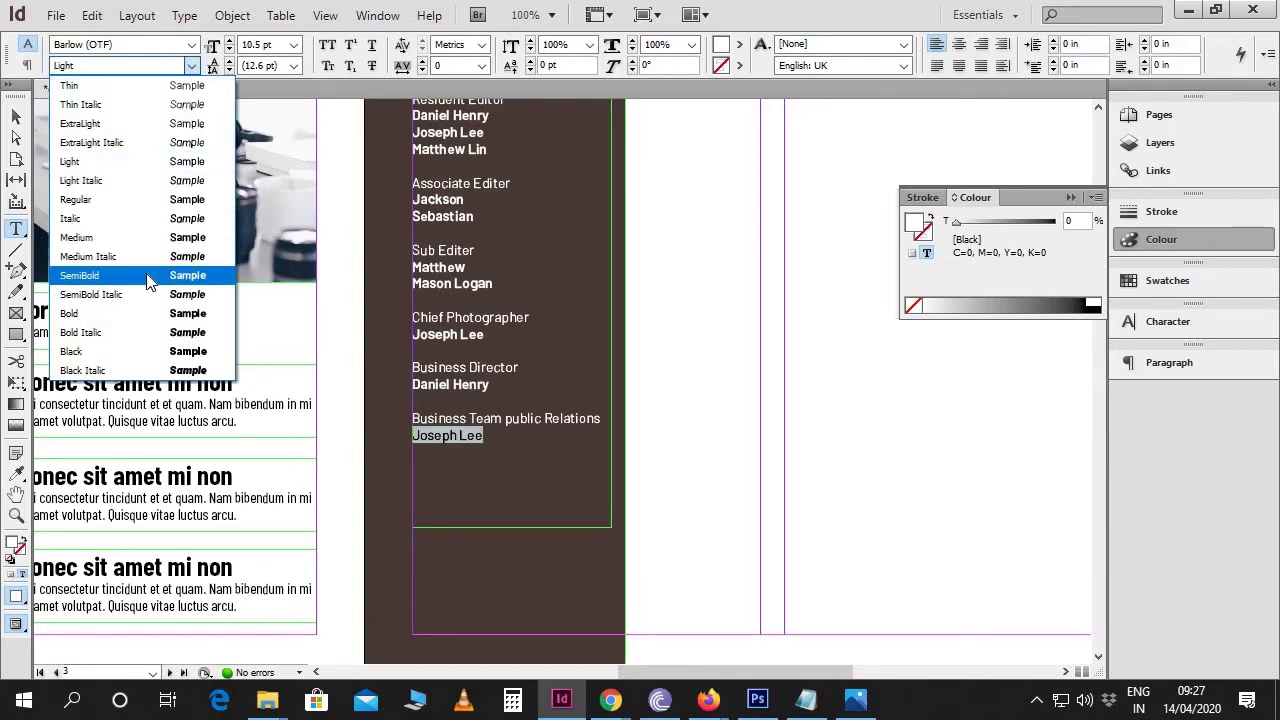
pyautogui.click(145, 275)
# Step: Shorten the staff list's text frame to a height of about 5.88 in, ending just below the last name, and deselect it
pyautogui.click(16, 116)
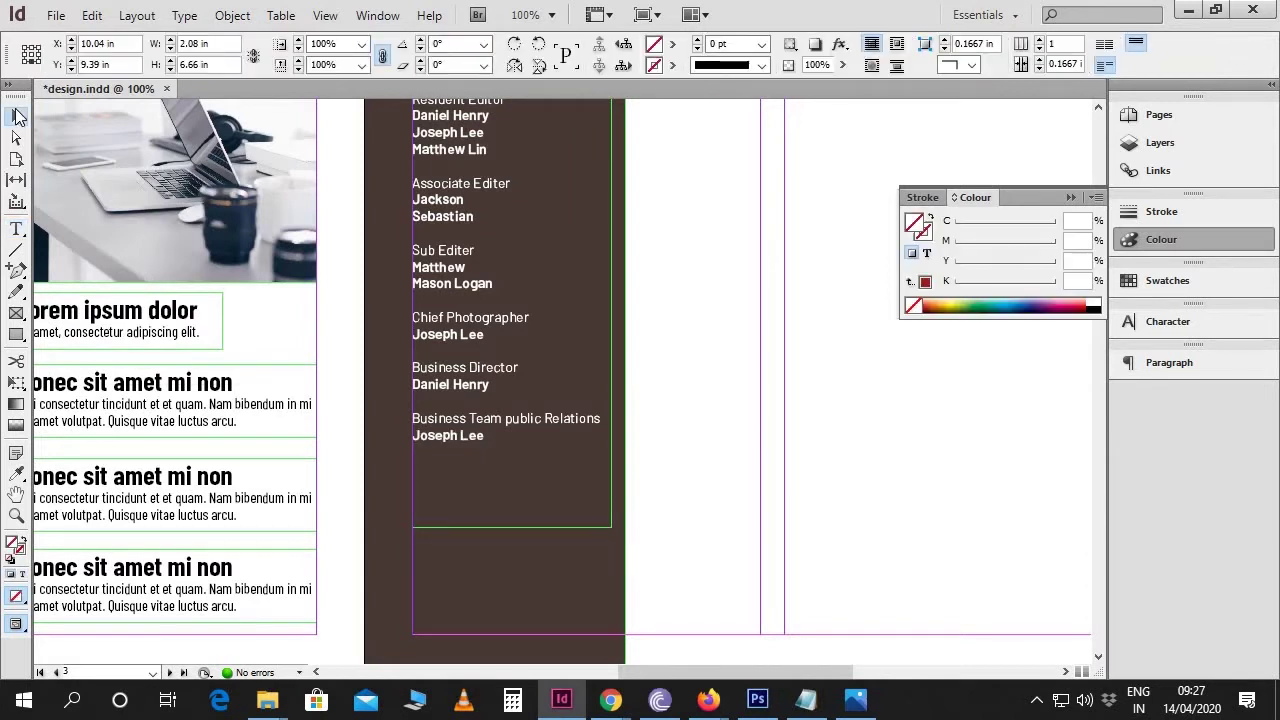
pyautogui.moveTo(508, 499); pyautogui.dragTo(501, 452)
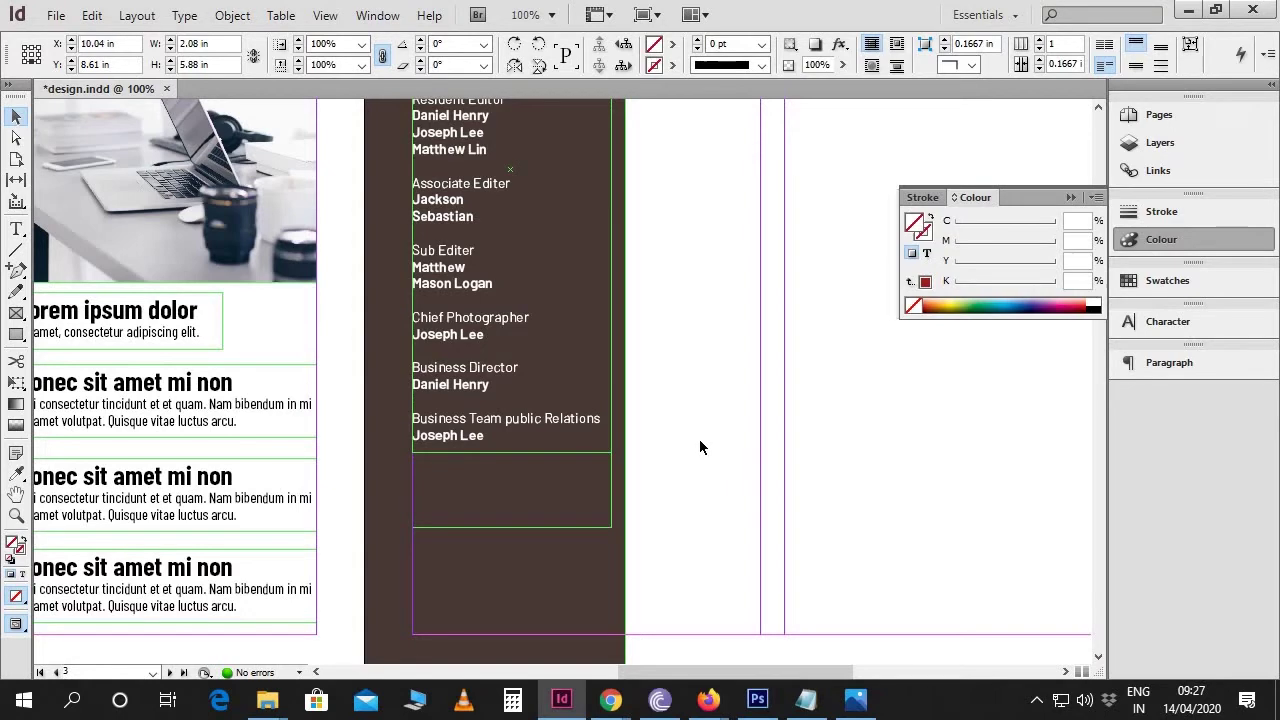
pyautogui.click(699, 439)
pyautogui.scroll(3, 699, 445)
pyautogui.scroll(4, 700, 446)
pyautogui.scroll(-10, 700, 446)
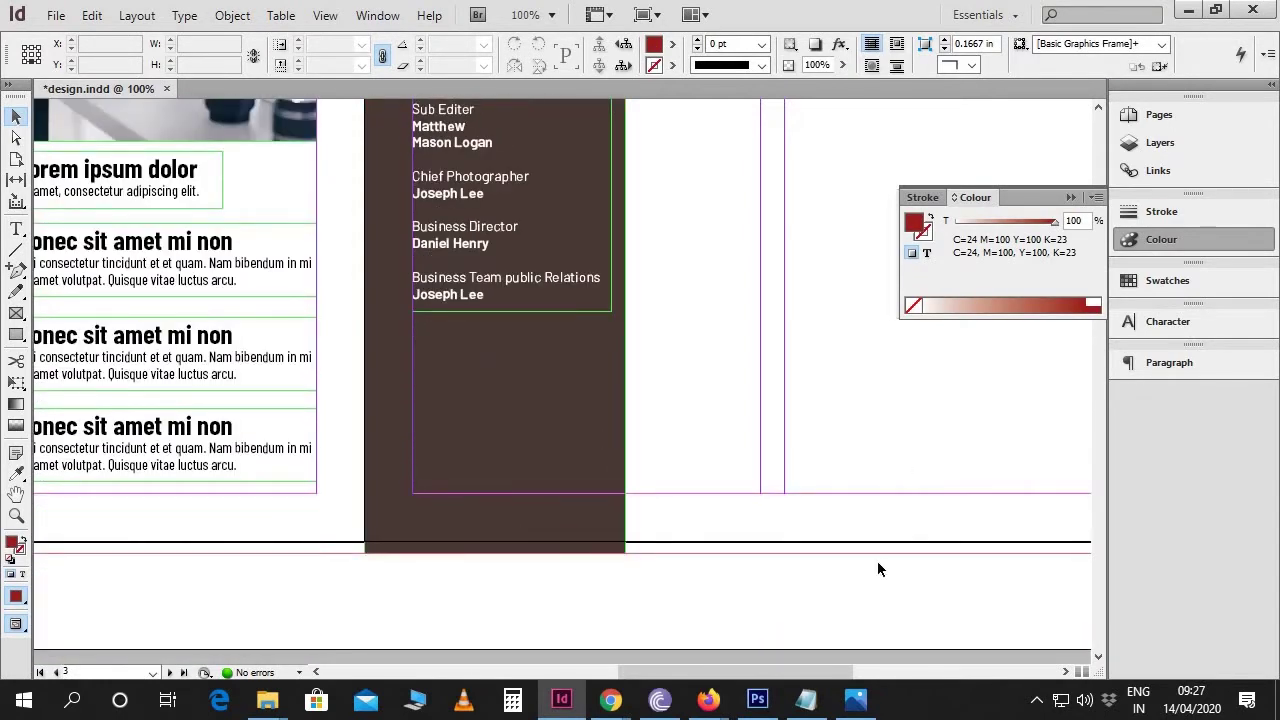
# Step: Copy the "Pellentesque in augue nisl" paragraph from the details file into a new text frame, about 2.1 by 0.855 in, below the staff list
pyautogui.click(806, 699)
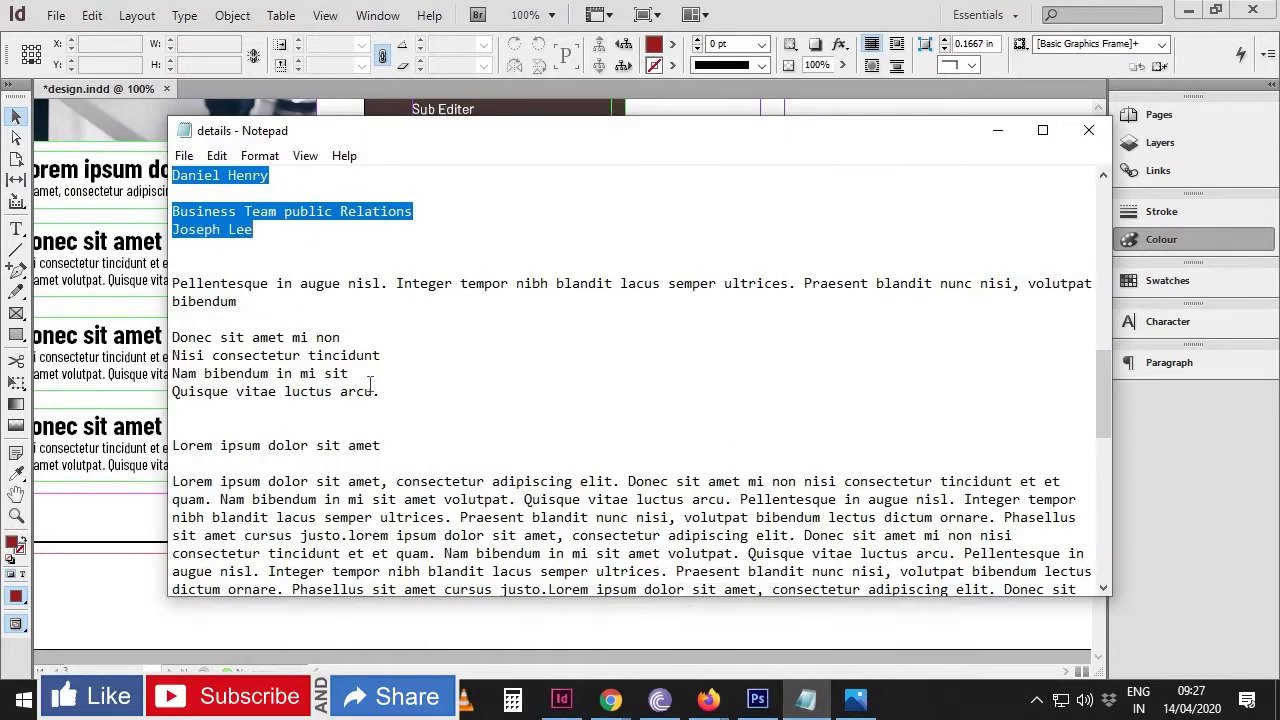
pyautogui.moveTo(180, 285); pyautogui.dragTo(246, 296)
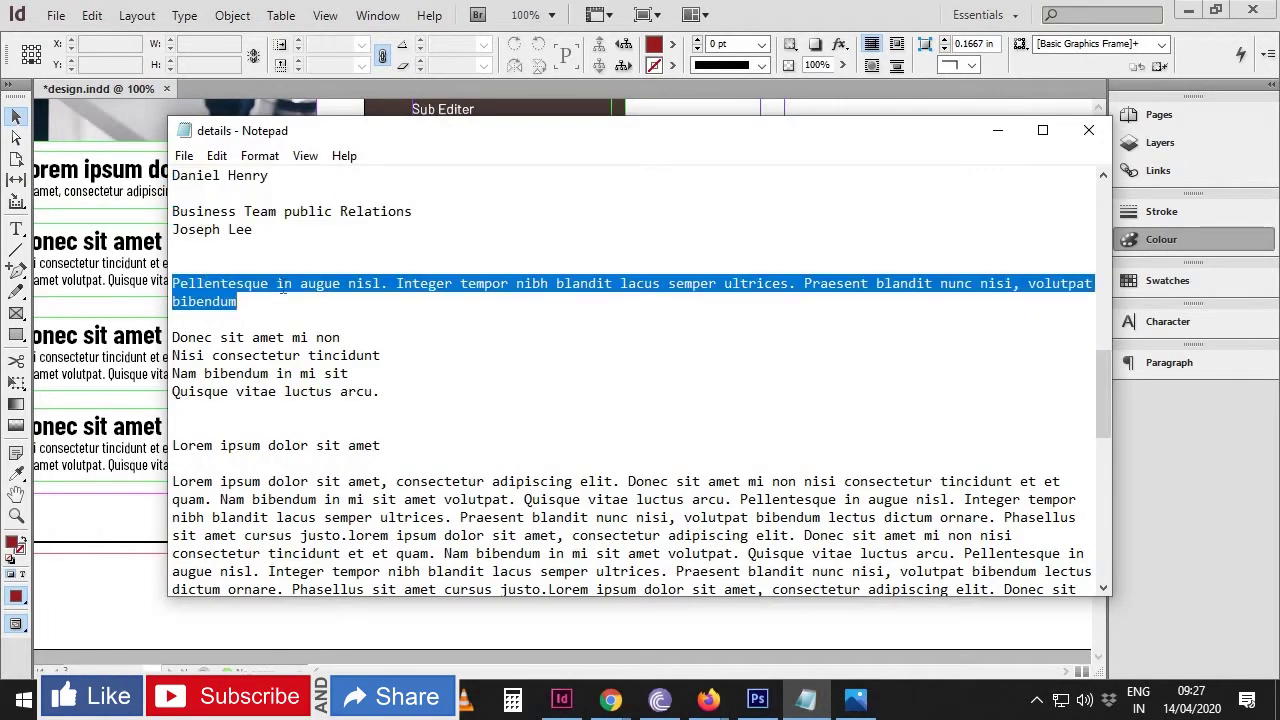
pyautogui.click(997, 131)
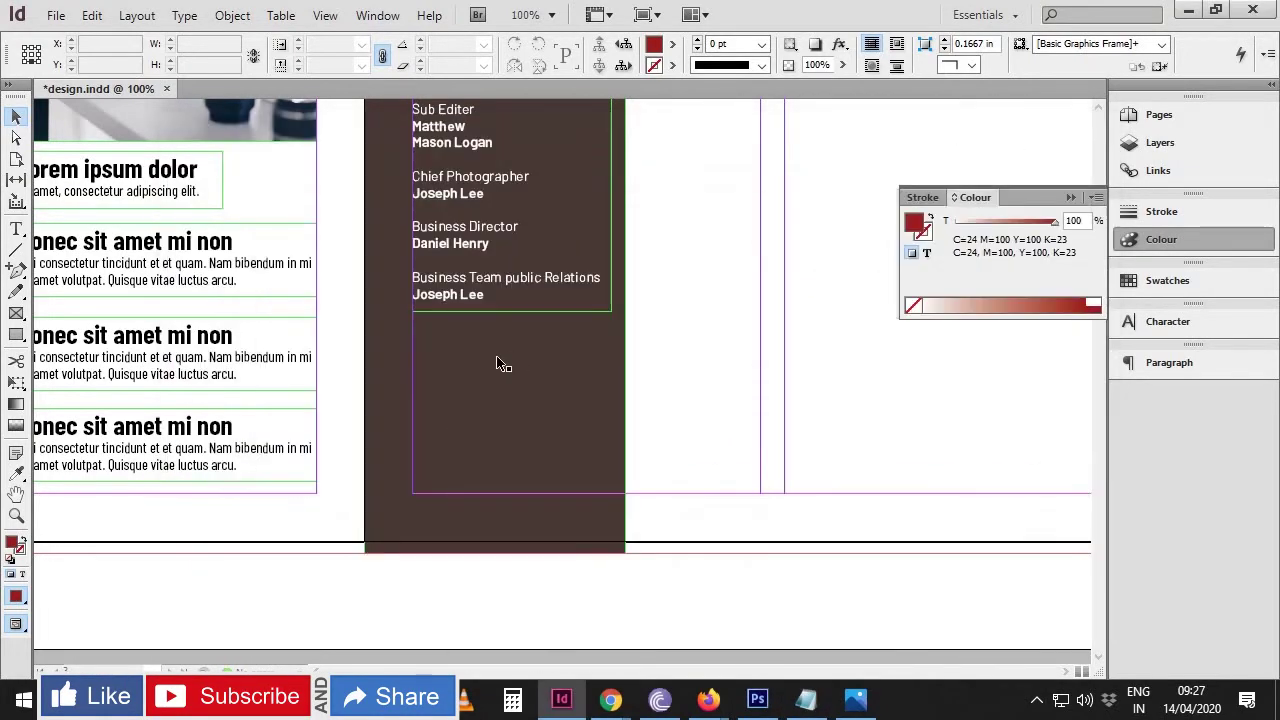
pyautogui.press('t')
pyautogui.moveTo(412, 326); pyautogui.dragTo(613, 409)
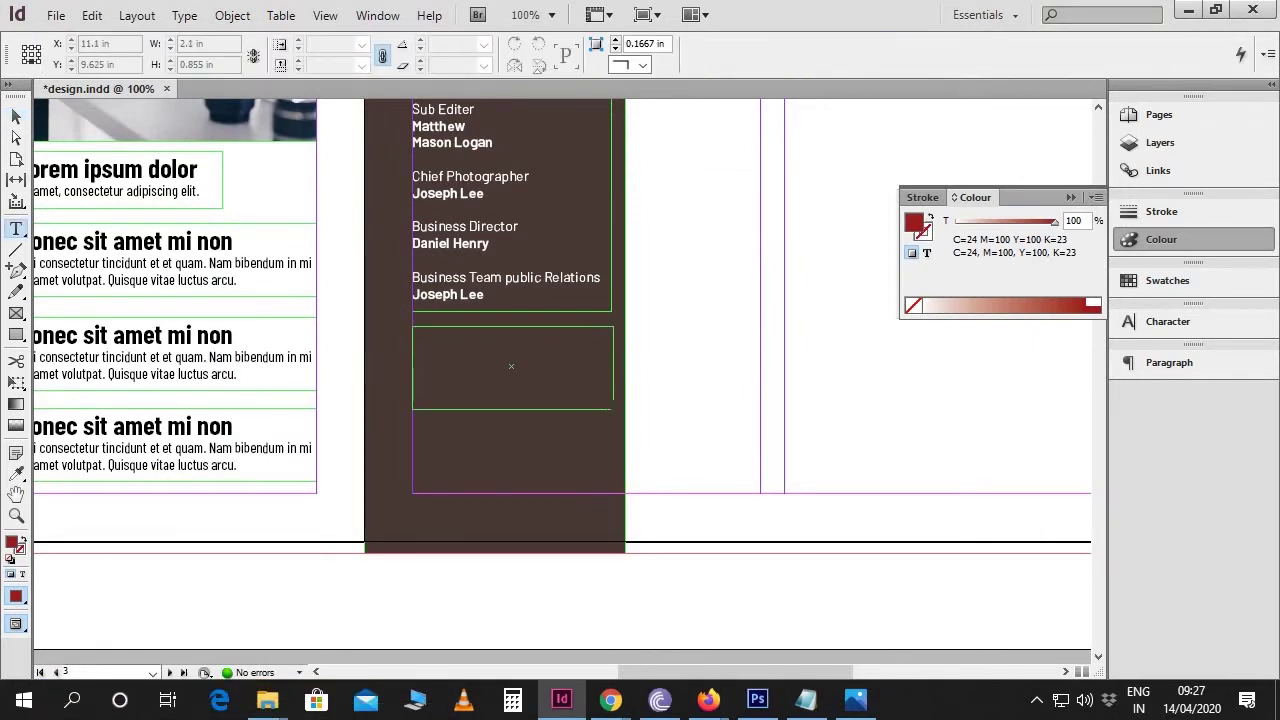
pyautogui.hotkey('ctrl', 'alt', 'shift', 'p')
# Step: Apply the light text formatting of the staff list's role titles to the whole Pellentesque paragraph with the Eyedropper
pyautogui.hotkey('ctrl', 'a')
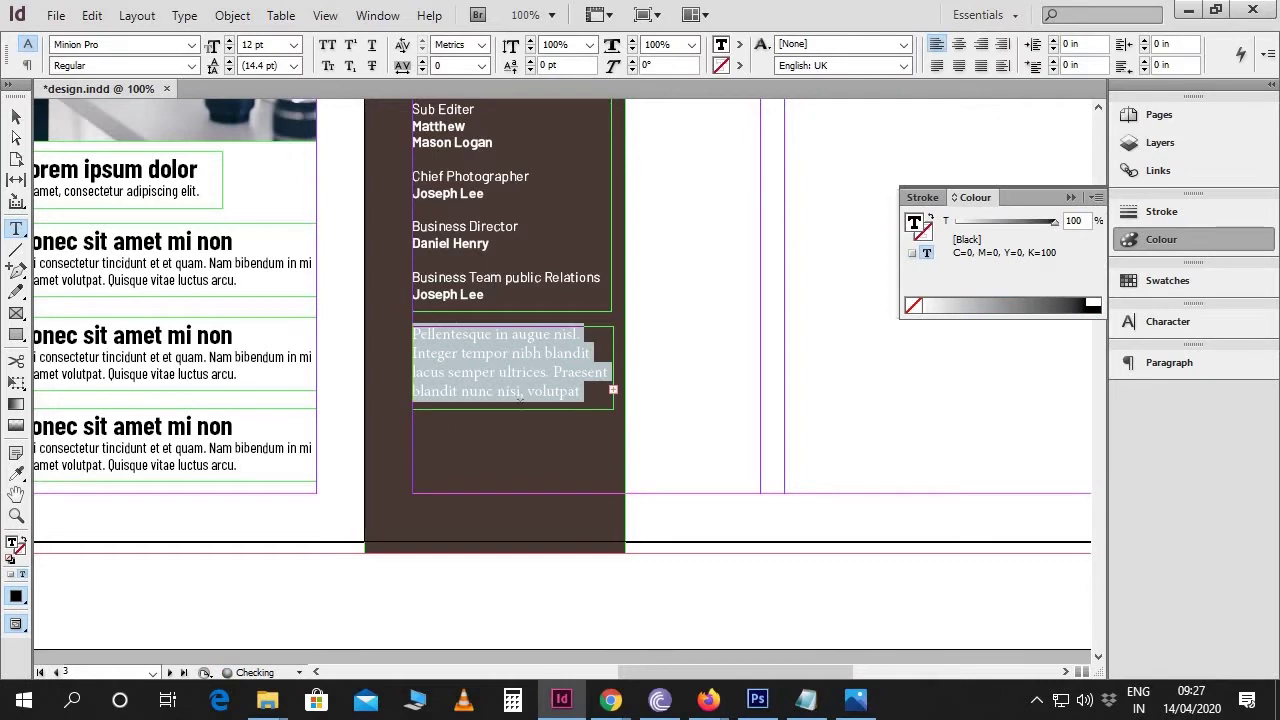
pyautogui.click(17, 476)
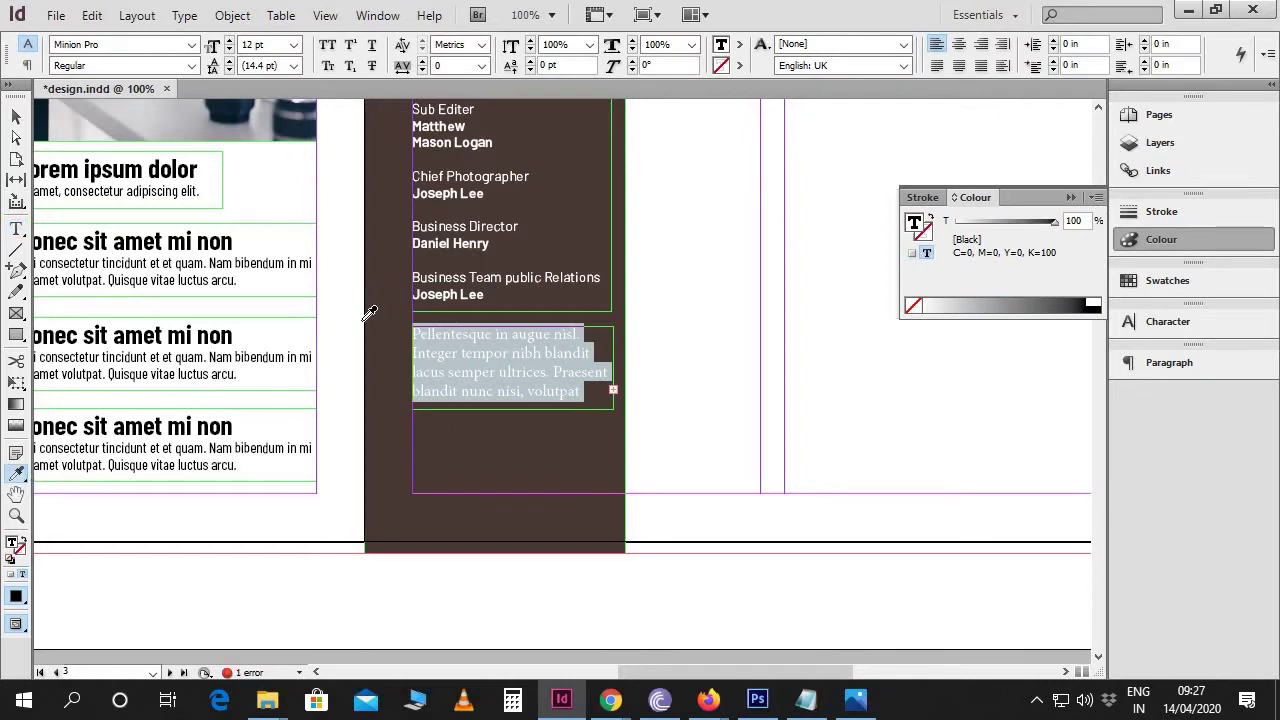
pyautogui.click(462, 271)
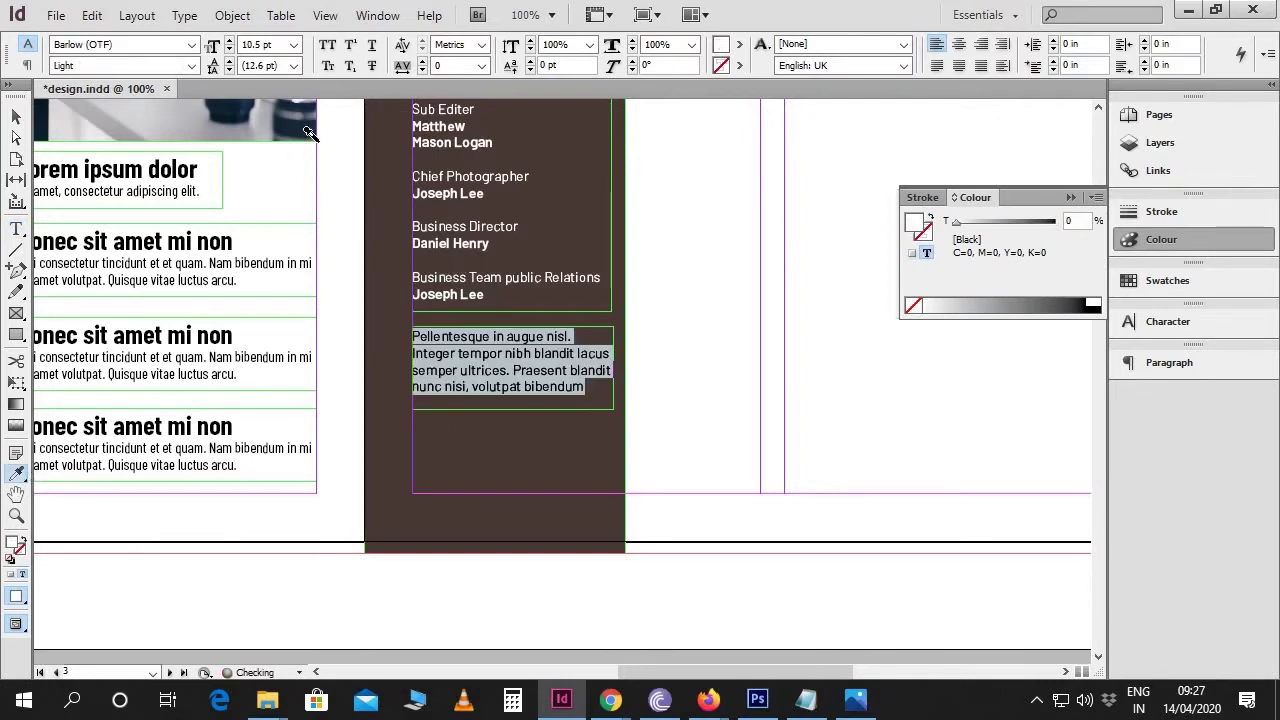
# Step: Set the Pellentesque paragraph's font size to 10 pt and its leading to 11 pt
pyautogui.tripleClick(272, 44)
pyautogui.write('10')
pyautogui.press('Return')
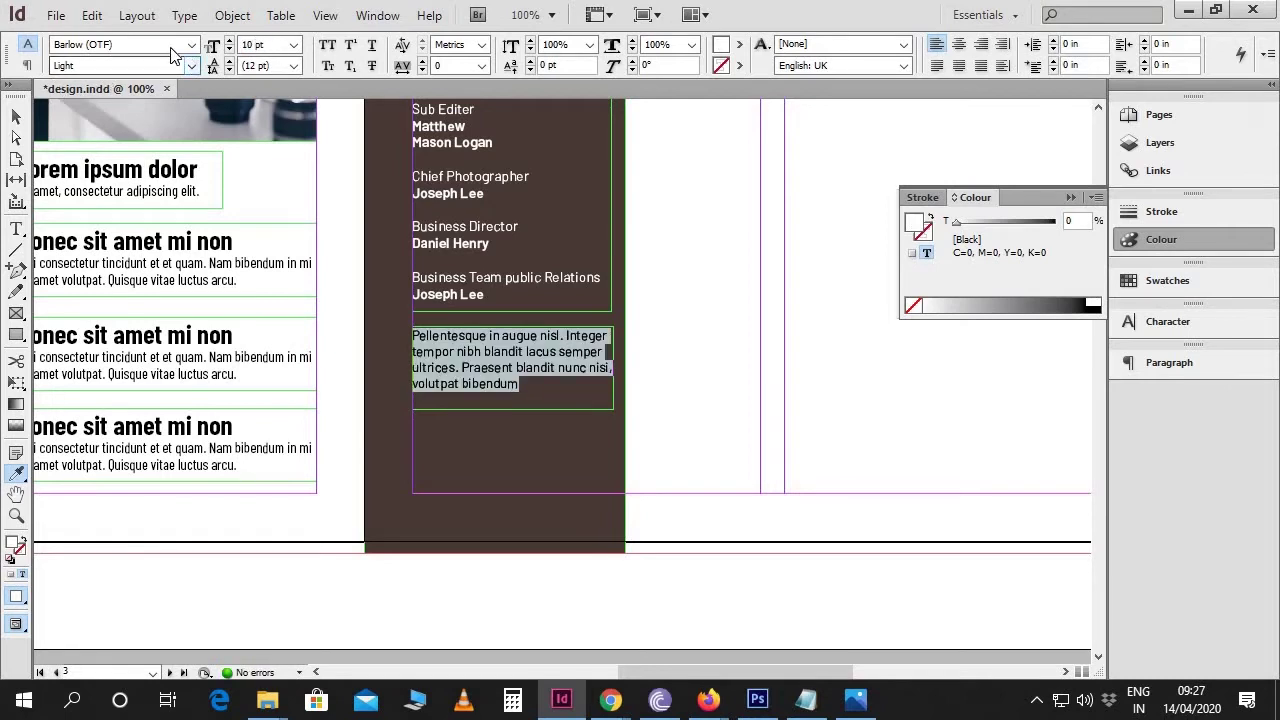
pyautogui.tripleClick(256, 65)
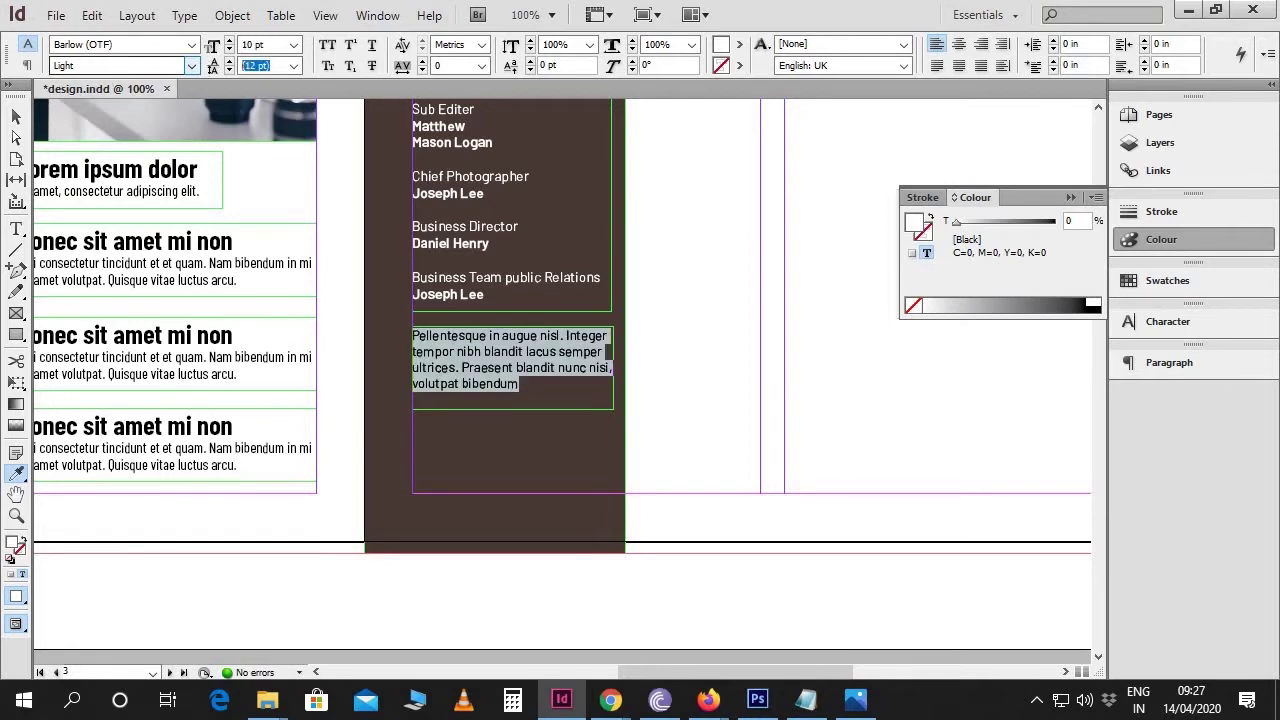
pyautogui.write('11')
pyautogui.press('Return')
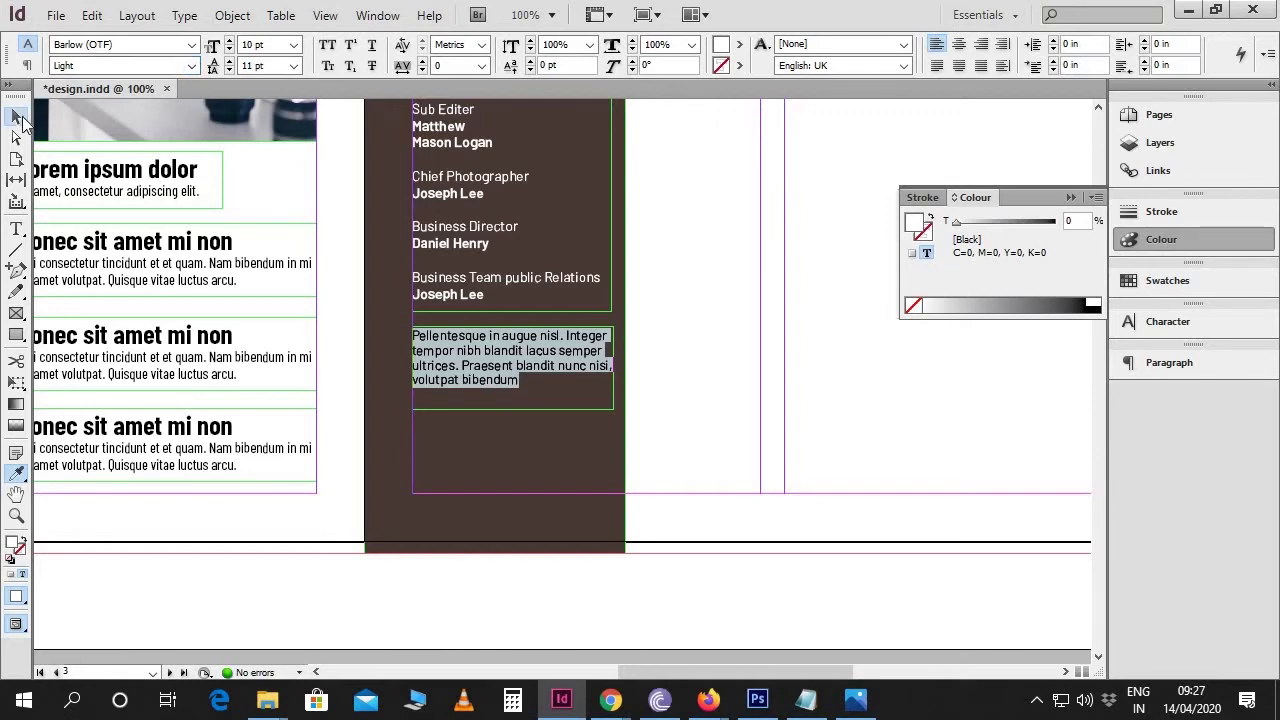
# Step: Shorten the Pellentesque paragraph's text frame to about 0.7 in high, deselect it, and preview the brown column without guides
pyautogui.click(19, 117)
pyautogui.moveTo(512, 408); pyautogui.dragTo(508, 397)
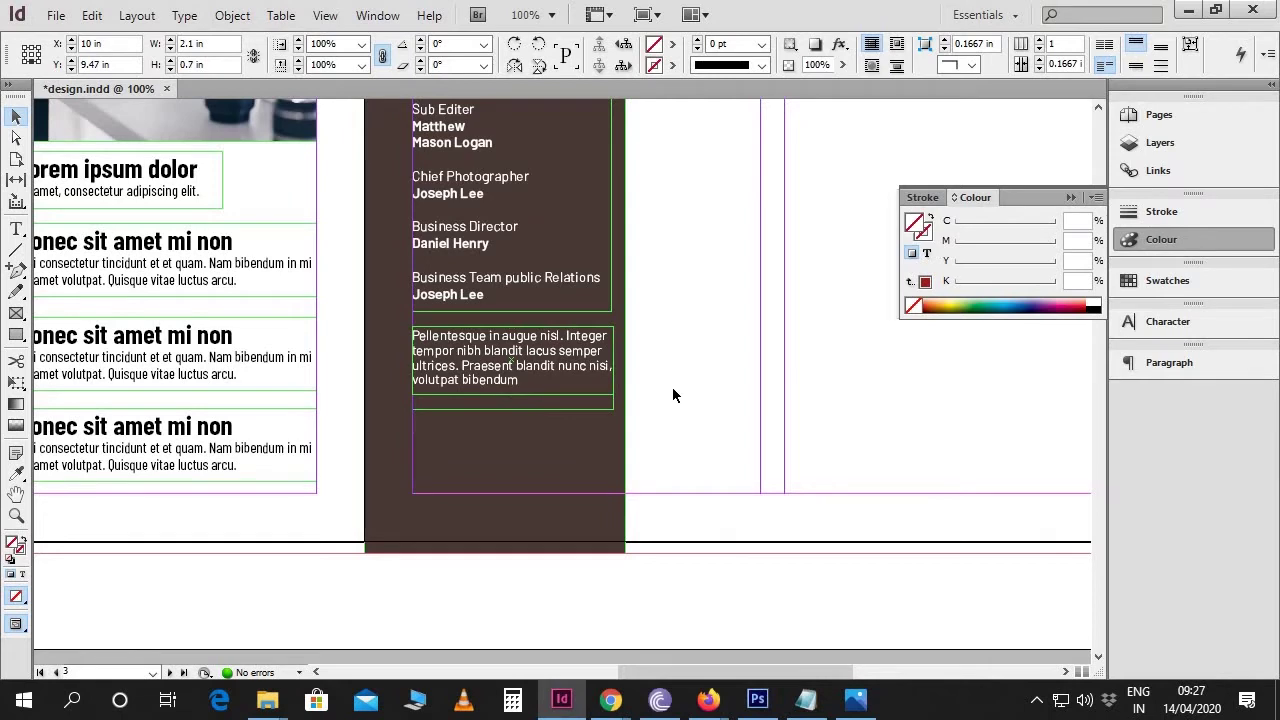
pyautogui.click(686, 391)
pyautogui.press('w')
pyautogui.scroll(3, 709, 387)
pyautogui.scroll(5, 709, 387)
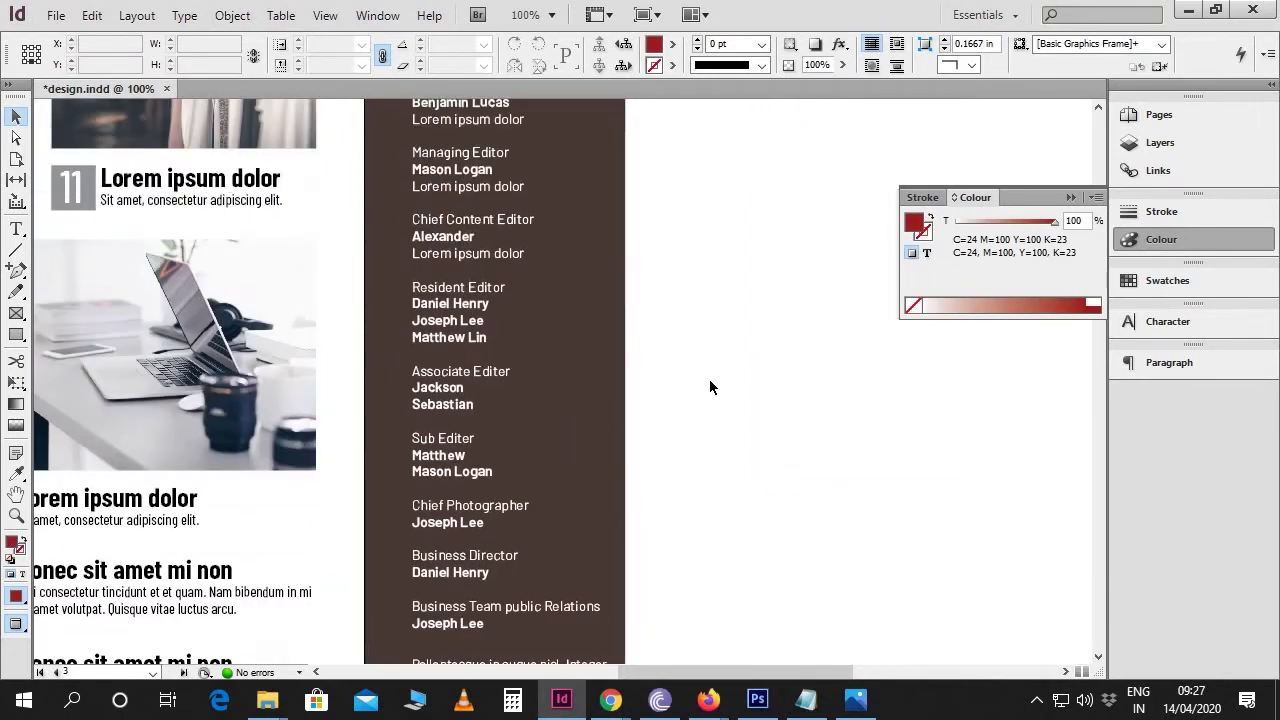
pyautogui.scroll(-7, 709, 387)
pyautogui.press('w')
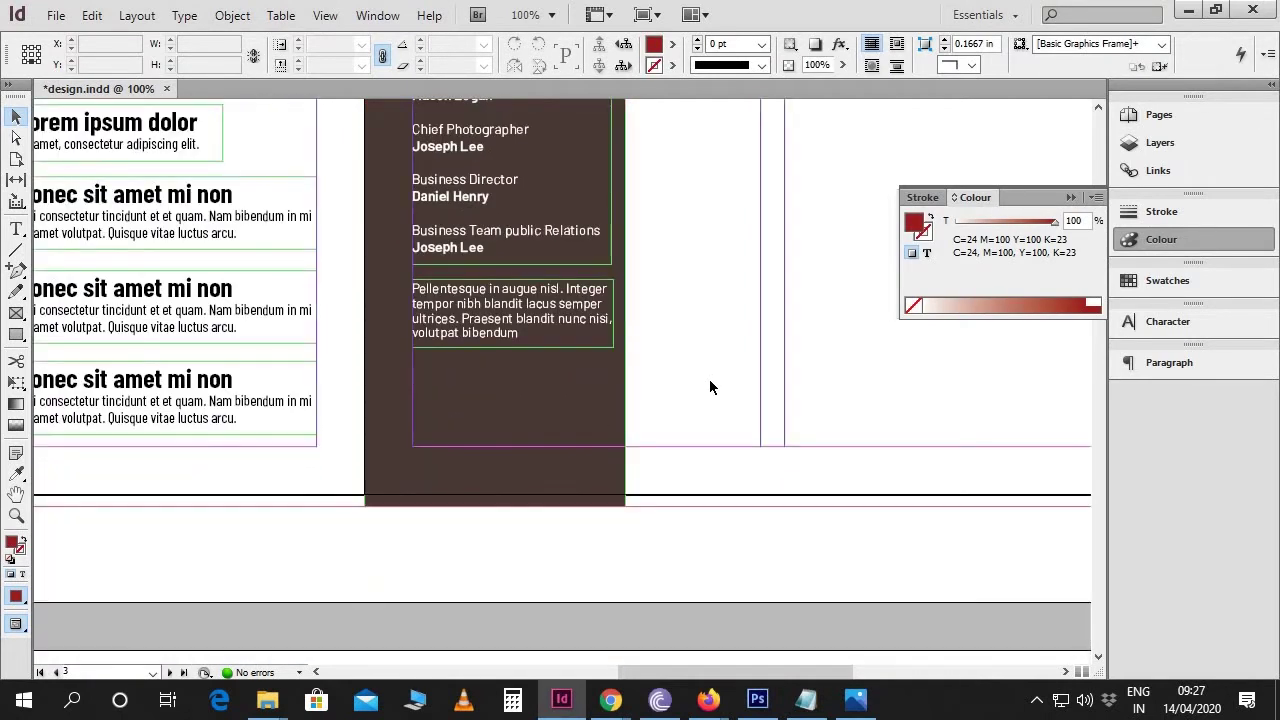
pyautogui.scroll(-1, 710, 387)
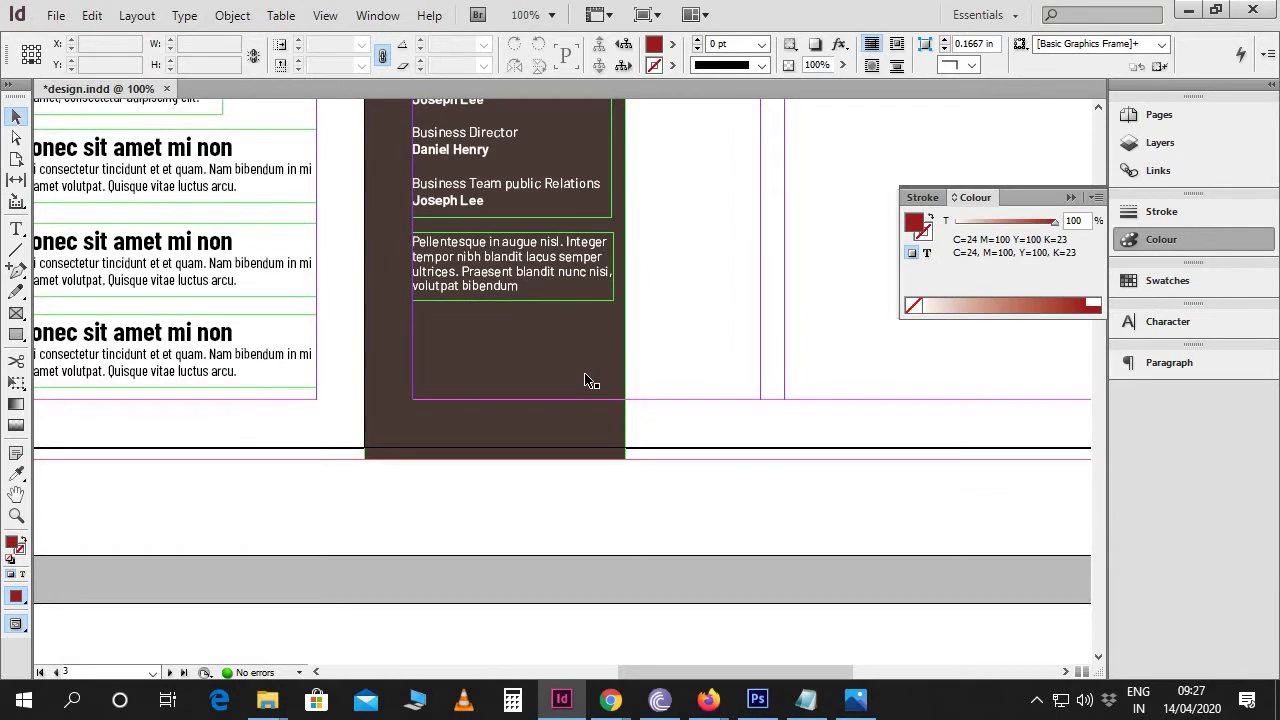
# Step: Place the Logo1 EPS file at a small size below the Pellentesque paragraph, aligned with the paragraph's left edge
pyautogui.click(55, 15)
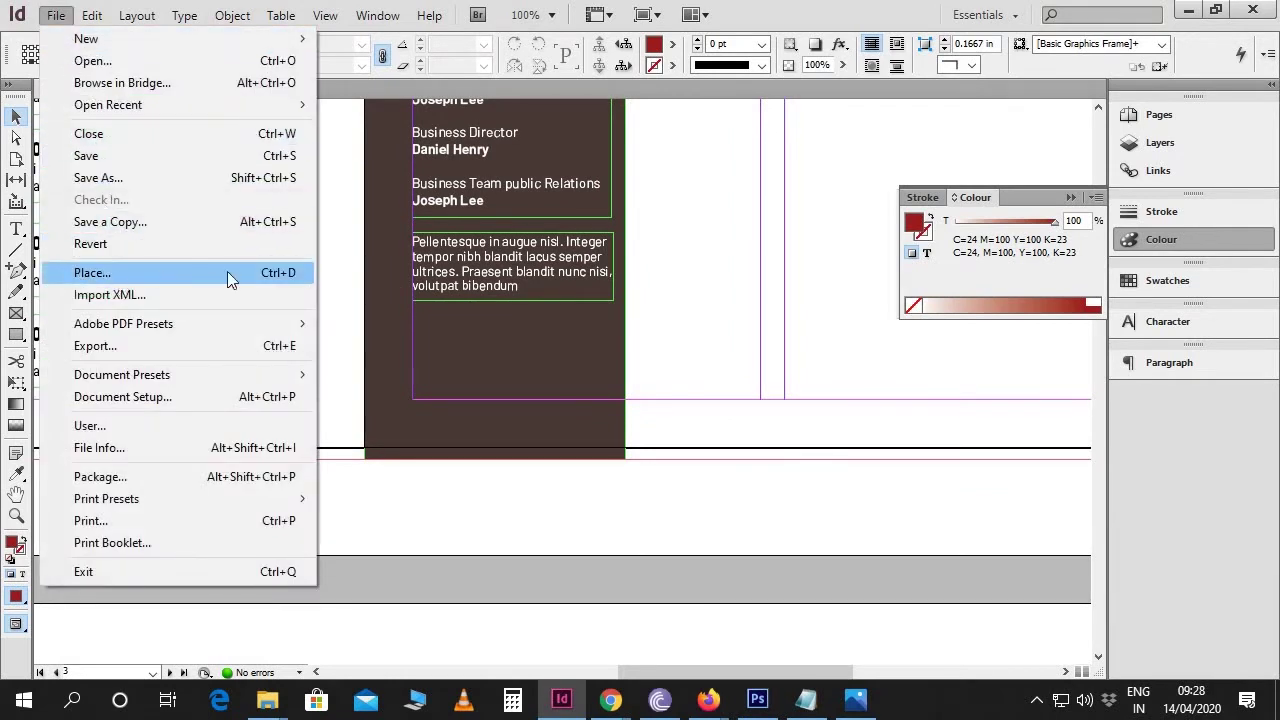
pyautogui.click(262, 268)
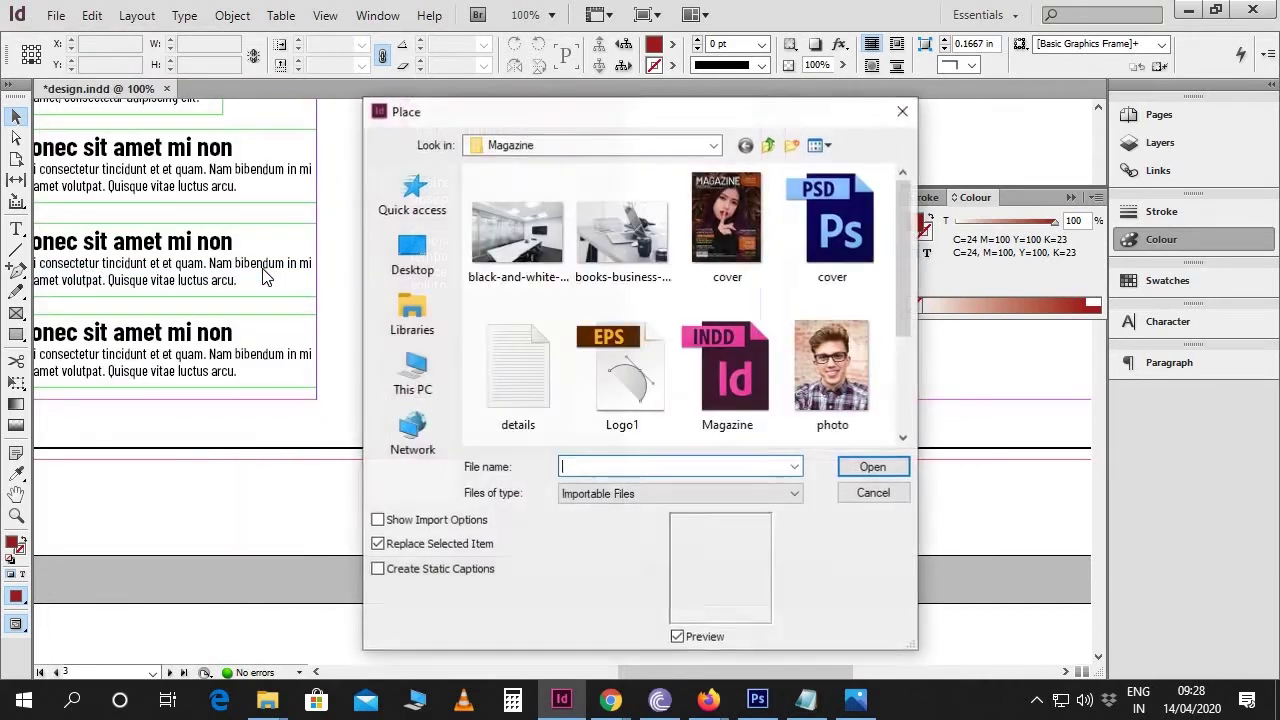
pyautogui.click(640, 356)
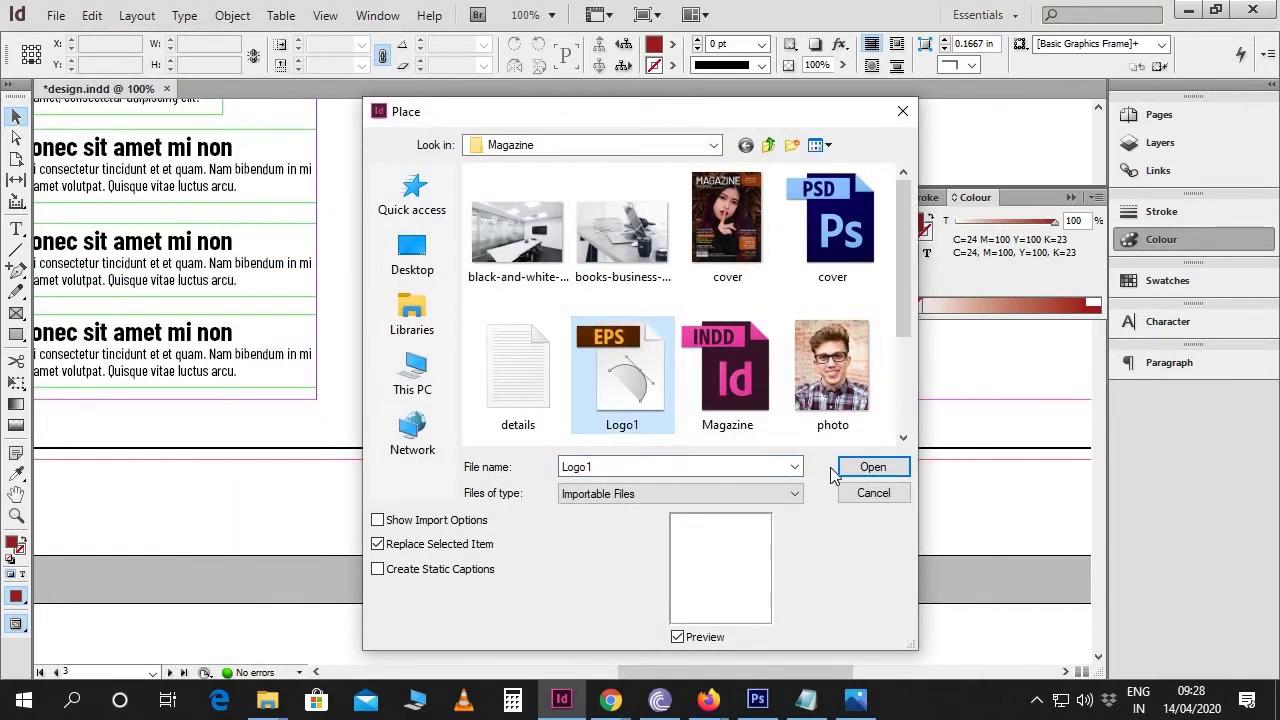
pyautogui.click(860, 478)
pyautogui.click(684, 365)
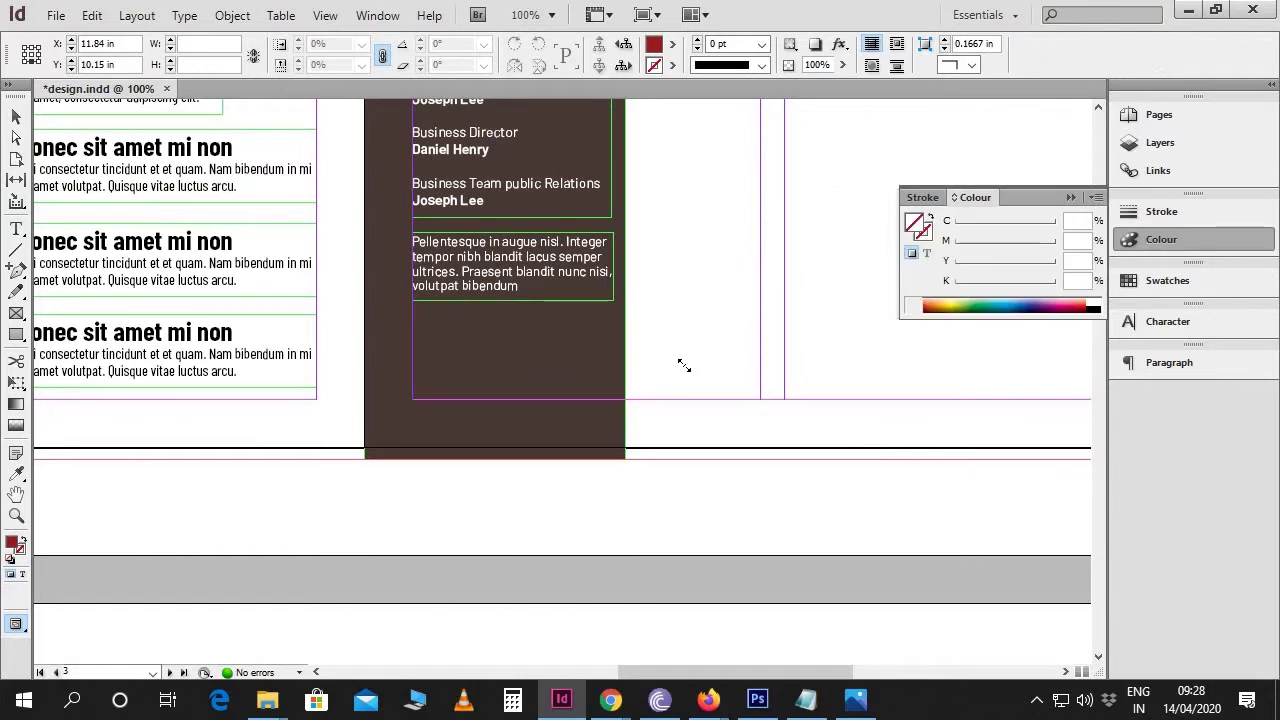
pyautogui.moveTo(720, 423); pyautogui.dragTo(466, 360)
pyautogui.hotkey('shift', 'Down')
pyautogui.press('v')
pyautogui.click(577, 375)
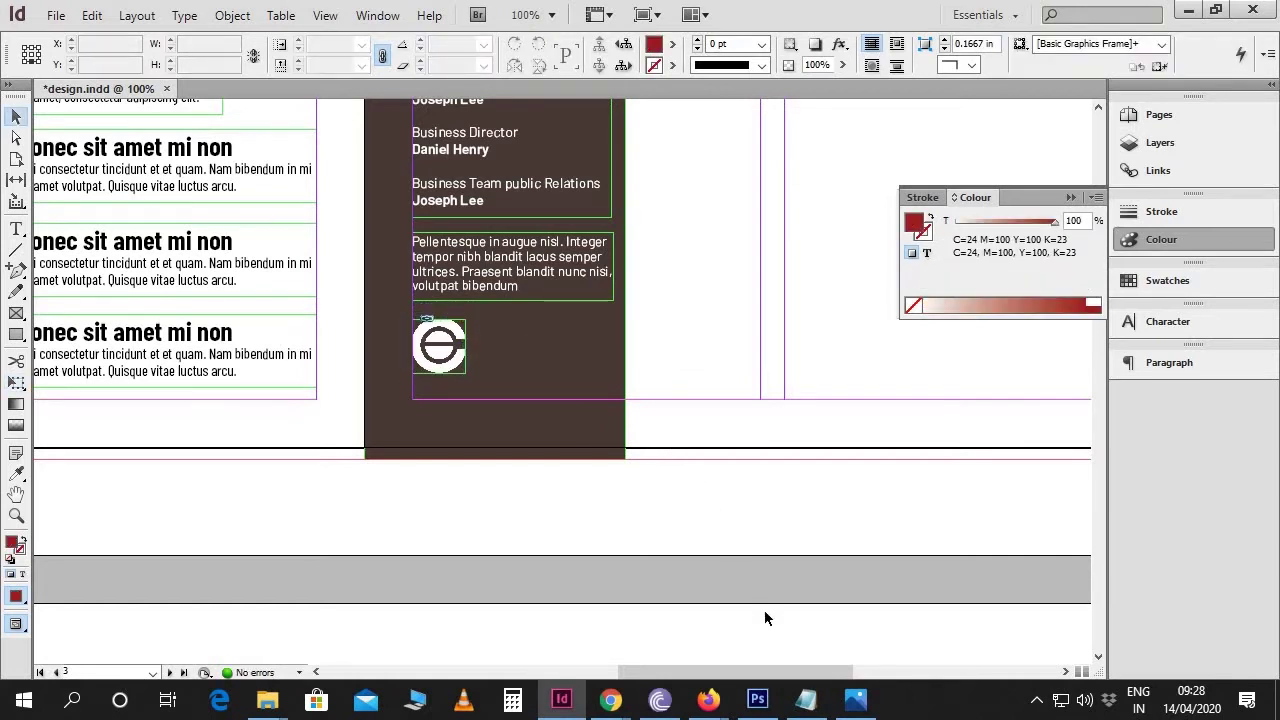
# Step: Copy the four lines starting with "Donec sit amet mi non" from the details file into a new text frame, about 1.48 in wide, beside the logo
pyautogui.click(806, 698)
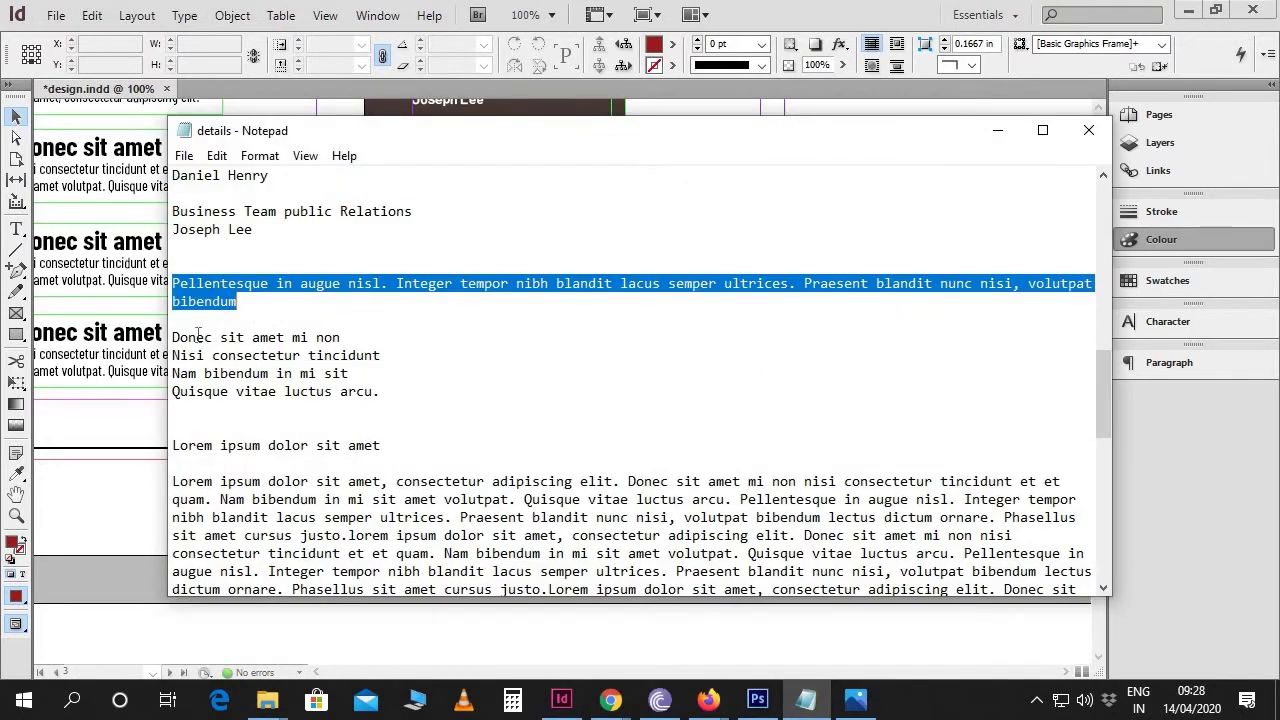
pyautogui.moveTo(176, 338); pyautogui.dragTo(395, 391)
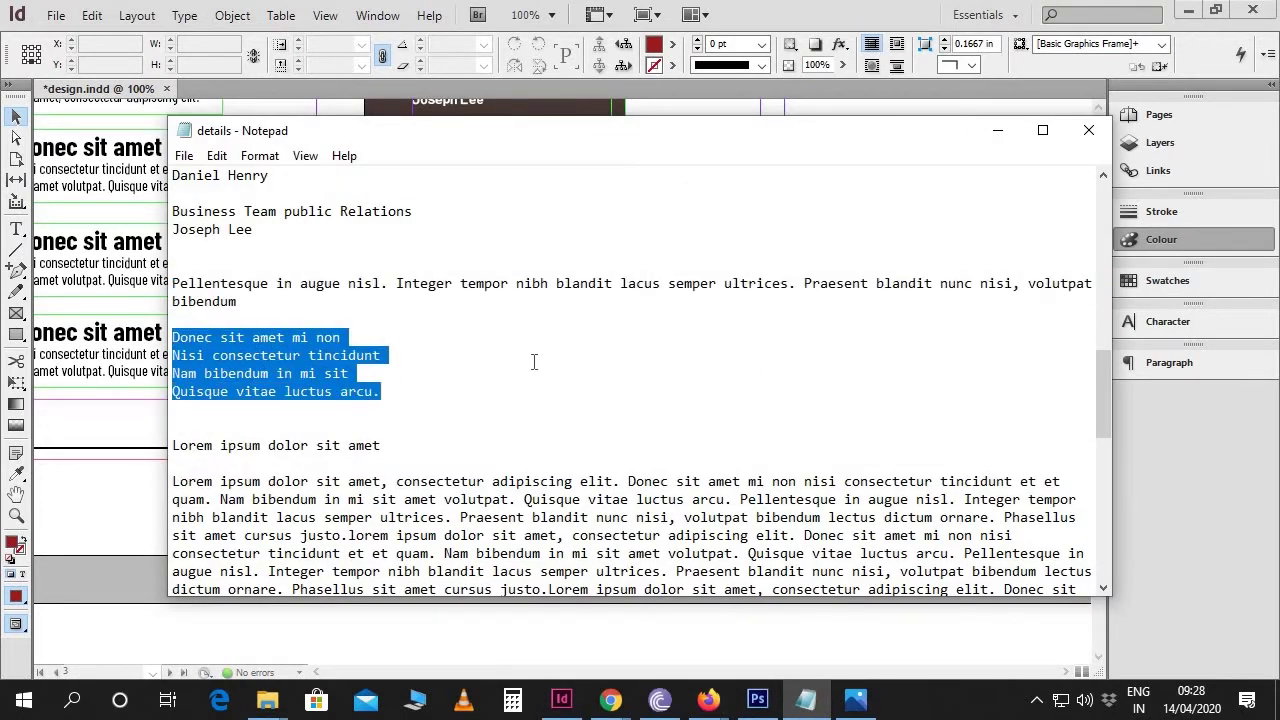
pyautogui.click(997, 130)
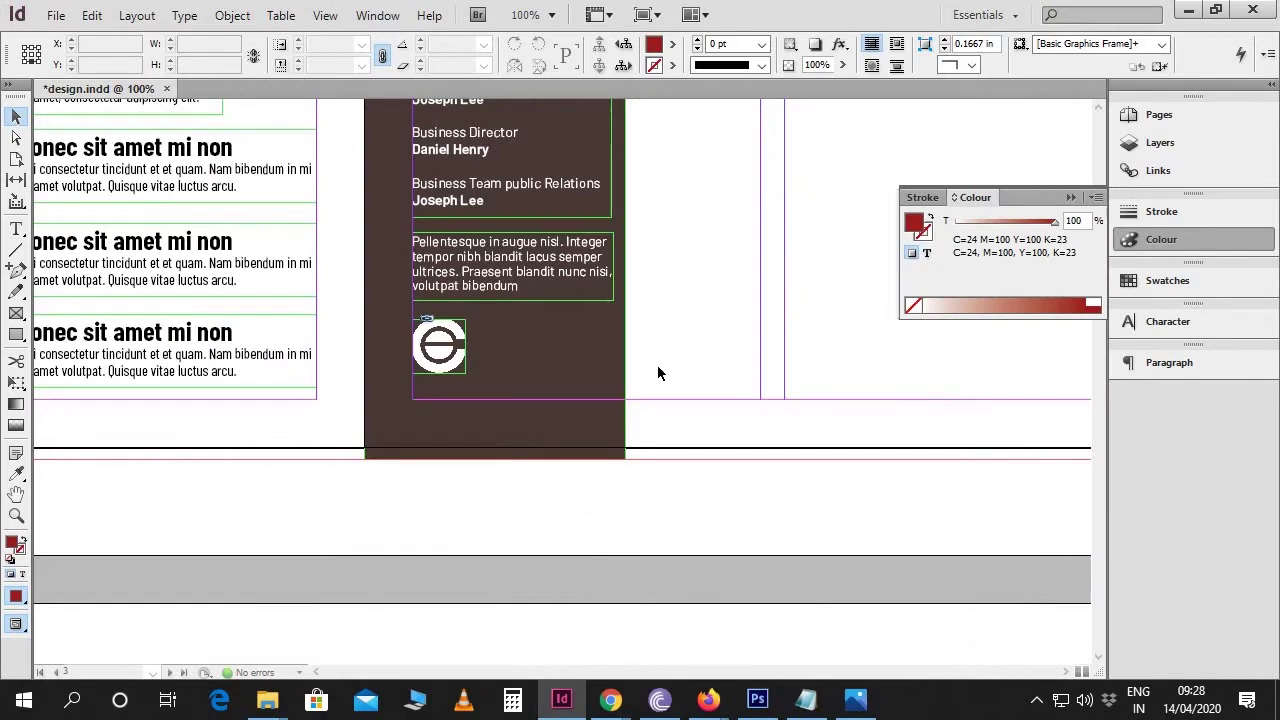
pyautogui.press('t')
pyautogui.moveTo(473, 327); pyautogui.dragTo(615, 399)
pyautogui.hotkey('ctrl', 'v')
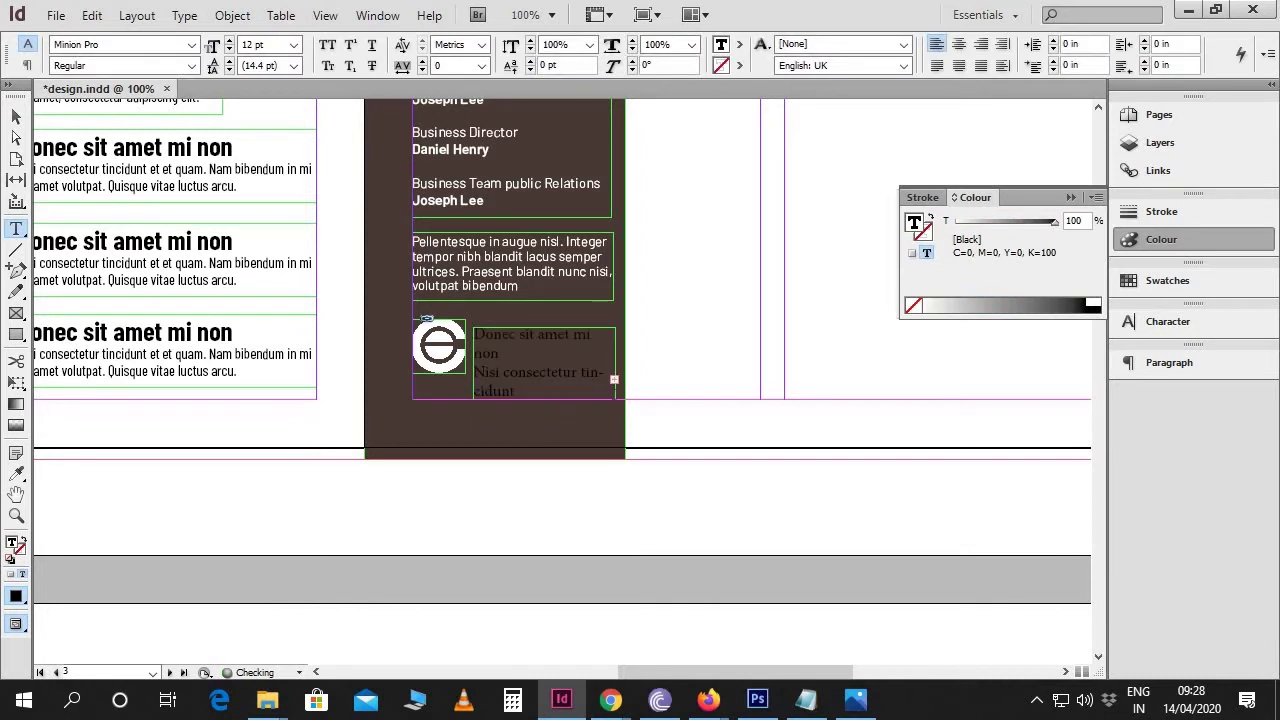
# Step: Format the "Donec sit amet mi non" line beside the logo like the bold contents headings with the Eyedropper, in white at 13 pt
pyautogui.hotkey('ctrl', 'a')
pyautogui.moveTo(474, 335); pyautogui.dragTo(500, 354)
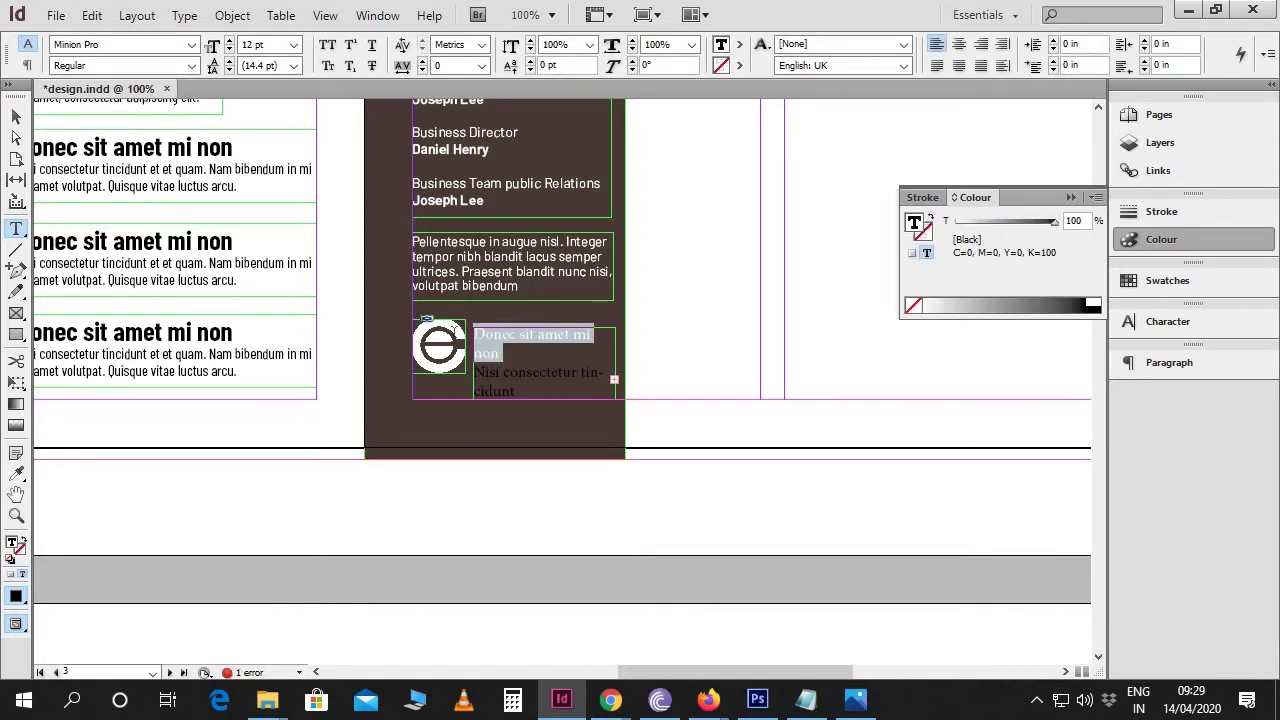
pyautogui.click(17, 476)
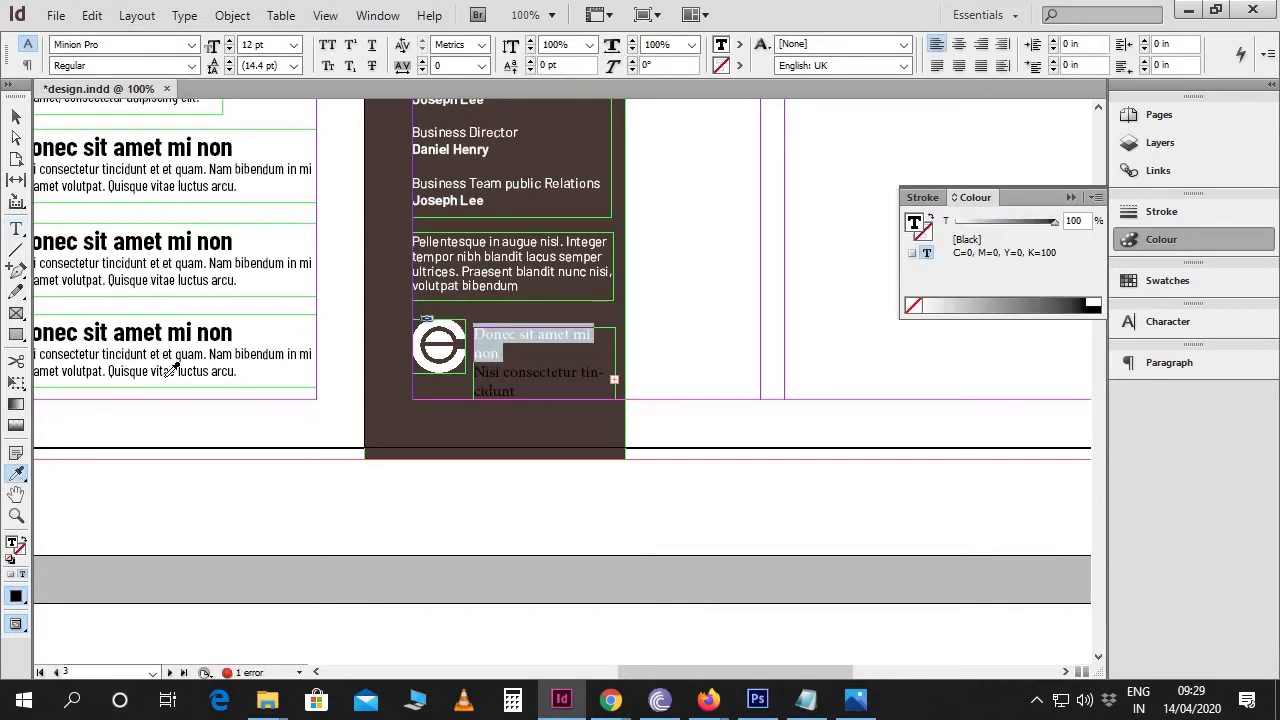
pyautogui.click(143, 336)
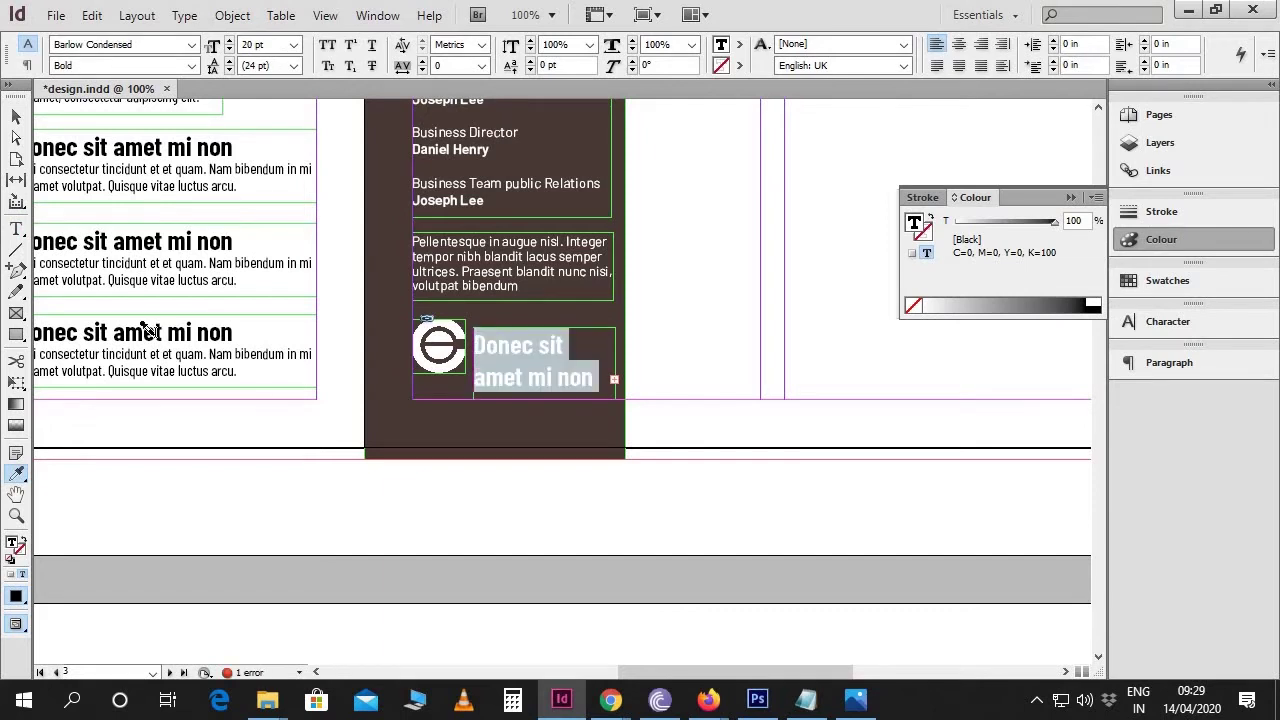
pyautogui.click(1093, 305)
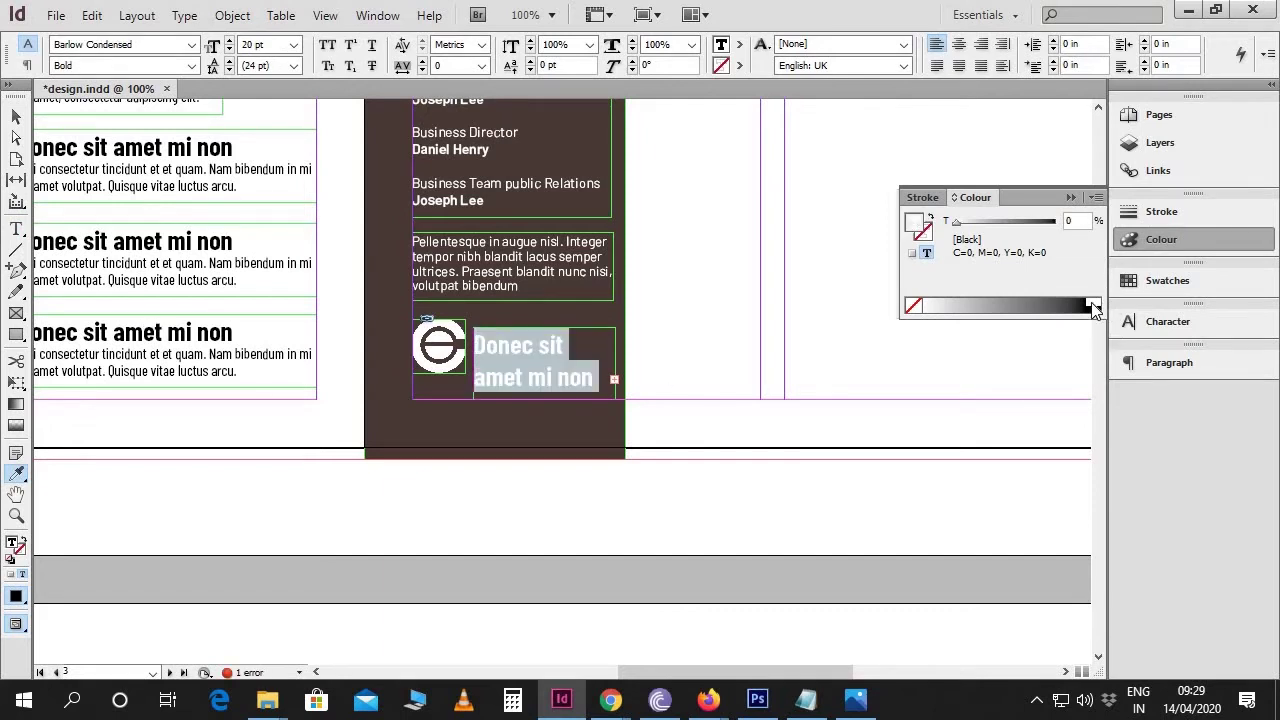
pyautogui.click(215, 47)
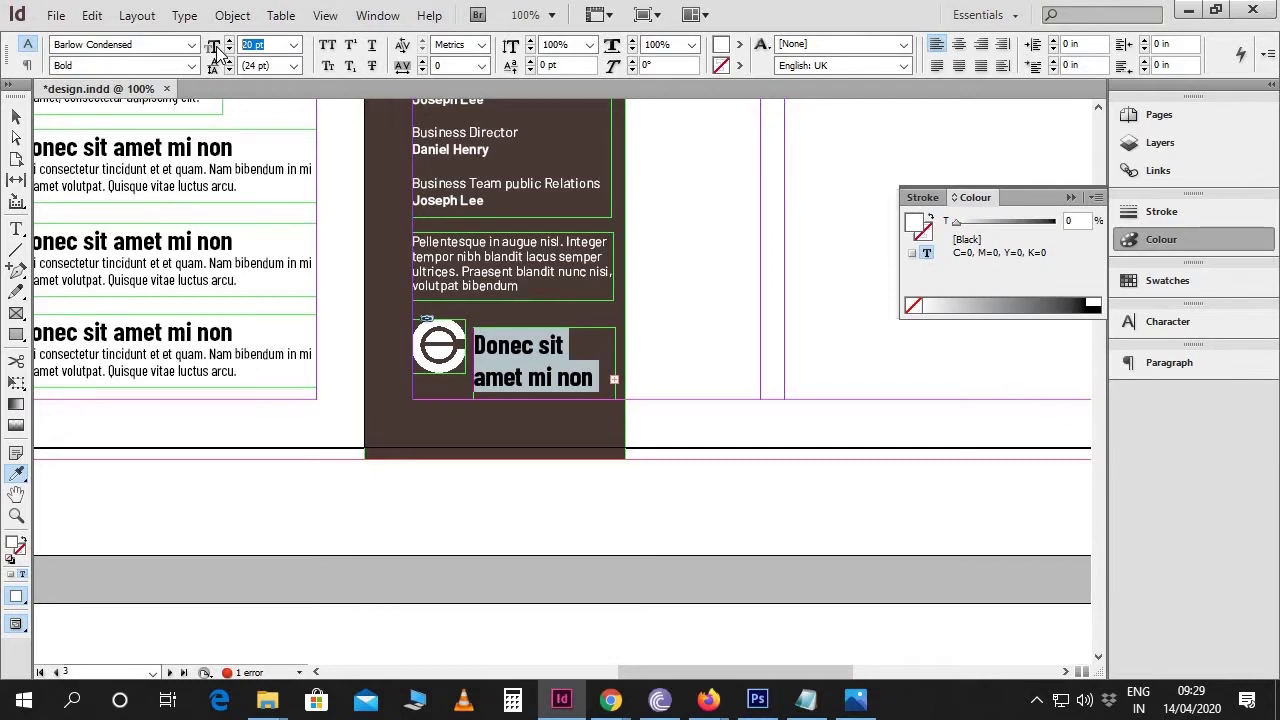
pyautogui.press('Return')
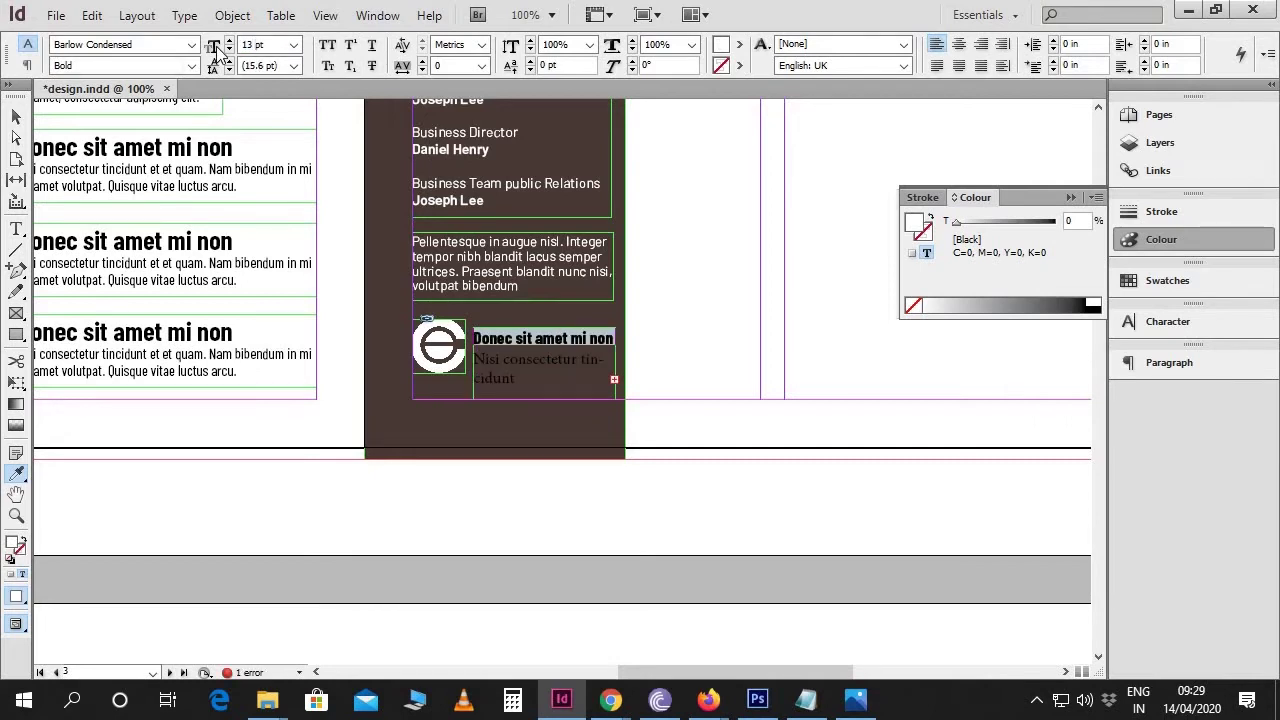
pyautogui.click(15, 122)
pyautogui.click(703, 363)
# Step: Lengthen the text frame beside the logo to a height of about 1.9 in so that all four lines fit
pyautogui.hotkey('ctrl', '=')
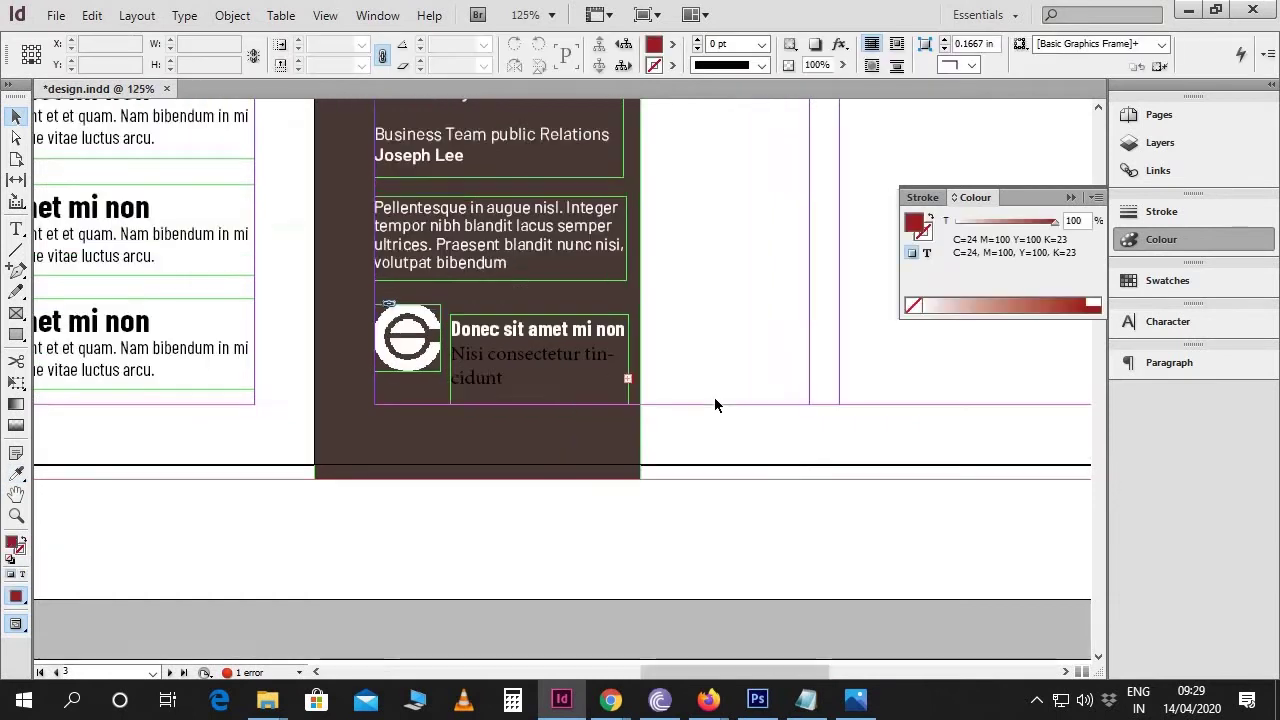
pyautogui.click(546, 378)
pyautogui.moveTo(539, 404); pyautogui.dragTo(551, 455)
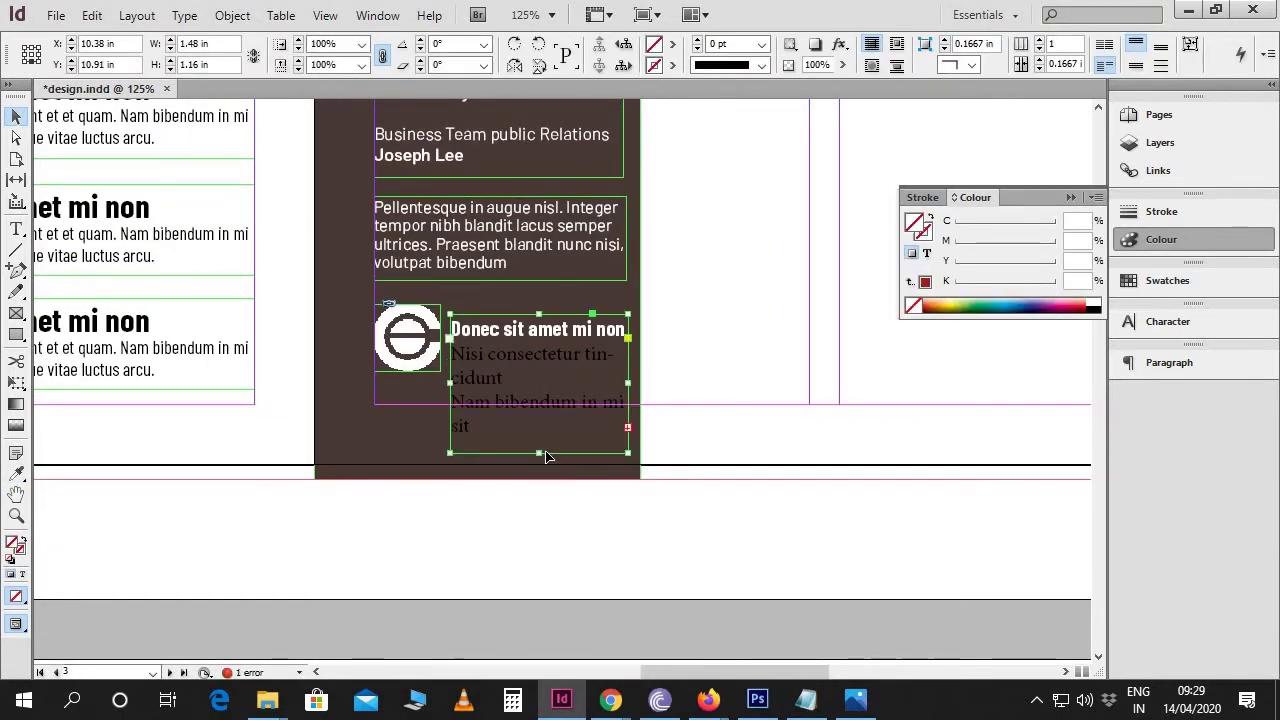
pyautogui.moveTo(540, 452); pyautogui.dragTo(539, 542)
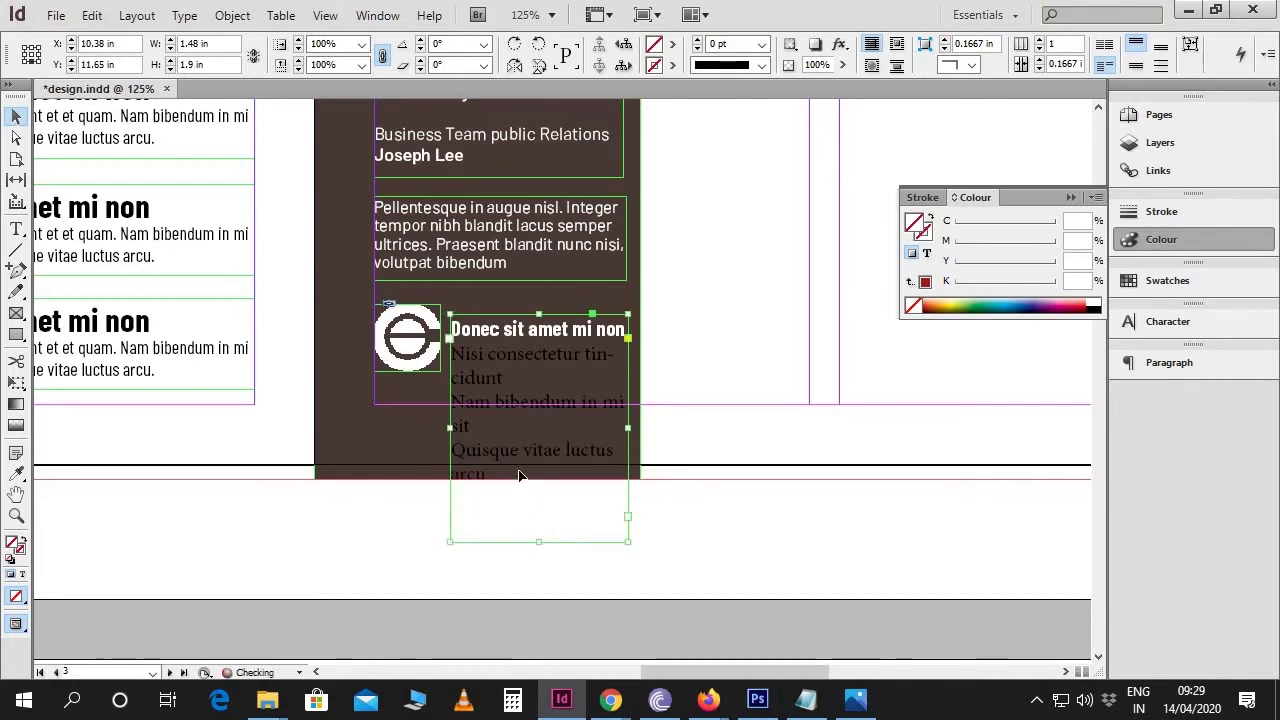
# Step: Apply the contents descriptions' formatting to the three lines below "Donec sit amet mi non" with the Eyedropper and colour them white
pyautogui.press('t')
pyautogui.moveTo(451, 354); pyautogui.dragTo(528, 514)
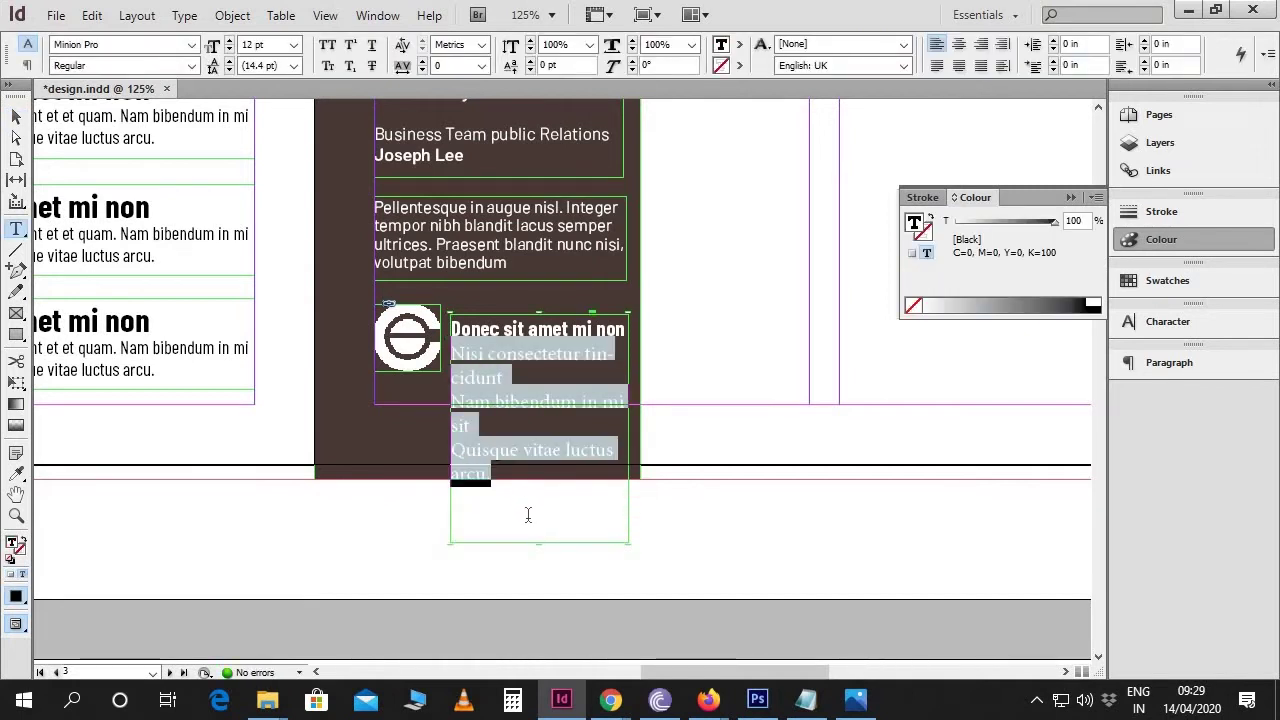
pyautogui.click(18, 476)
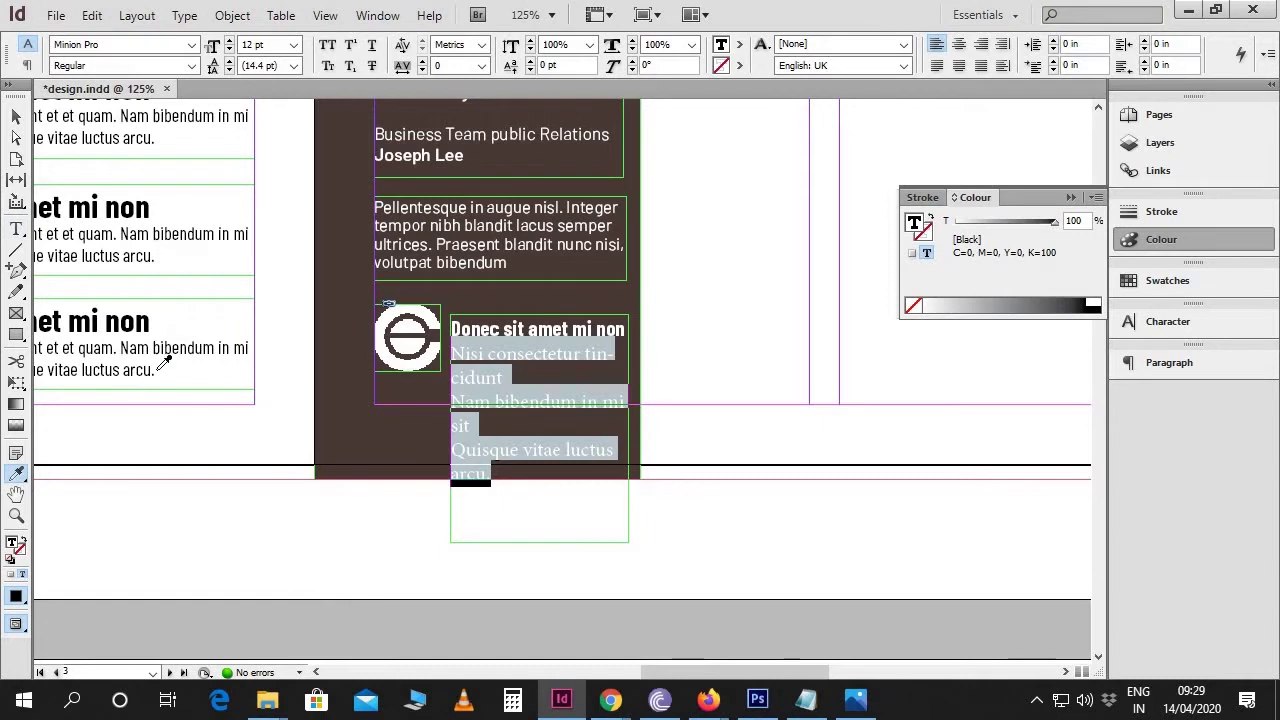
pyautogui.click(158, 346)
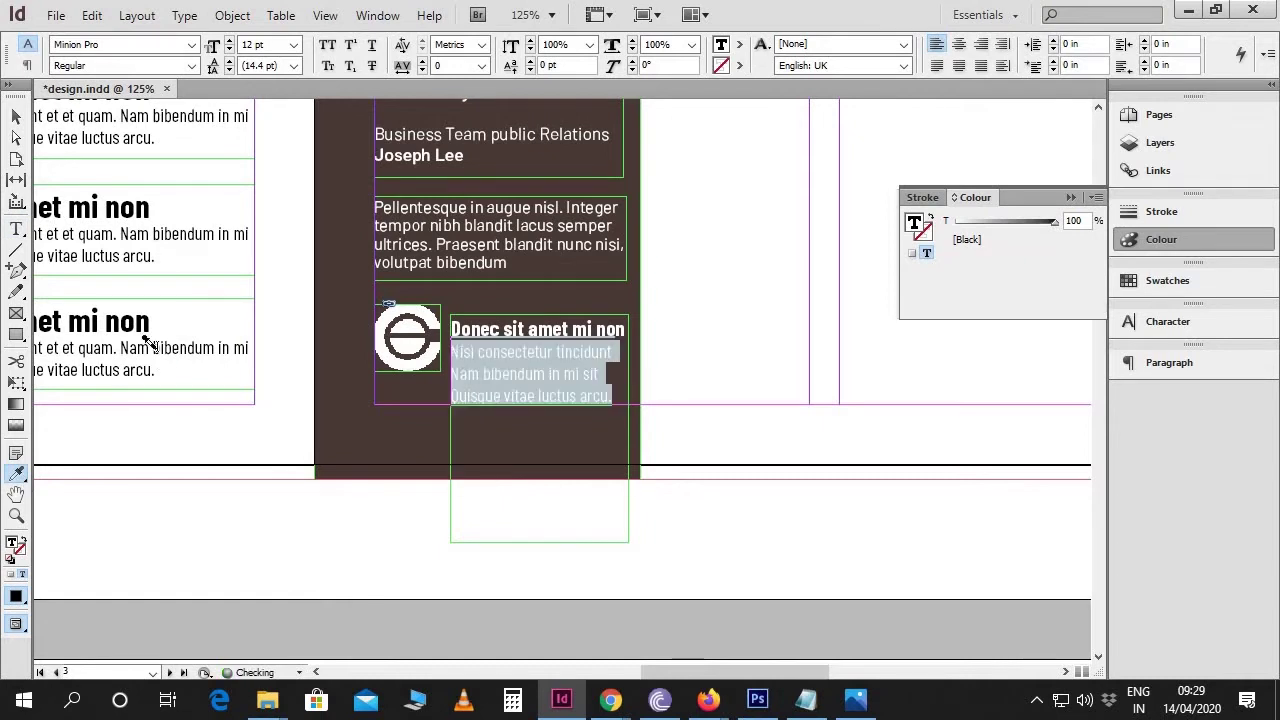
pyautogui.click(1093, 305)
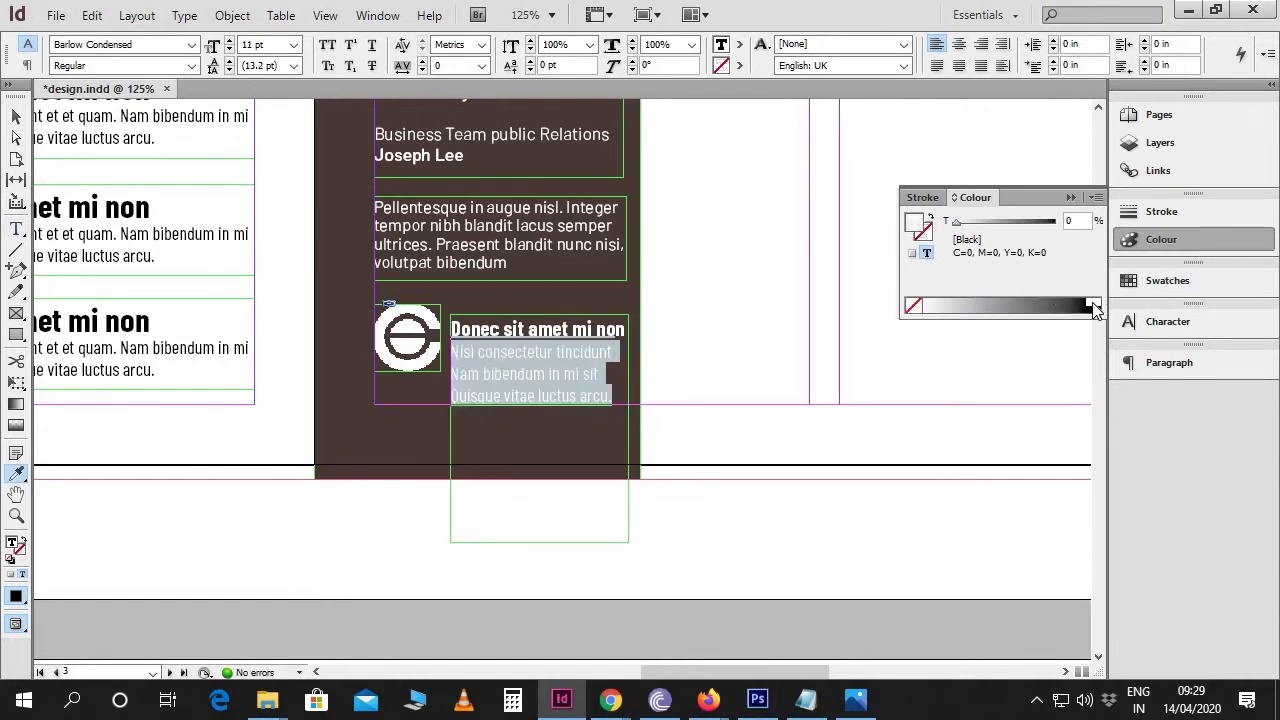
# Step: Set the font size of the three lines below the heading to 10 pt and their leading to 11 pt
pyautogui.click(252, 44)
pyautogui.press('Tab')
pyautogui.write('1')
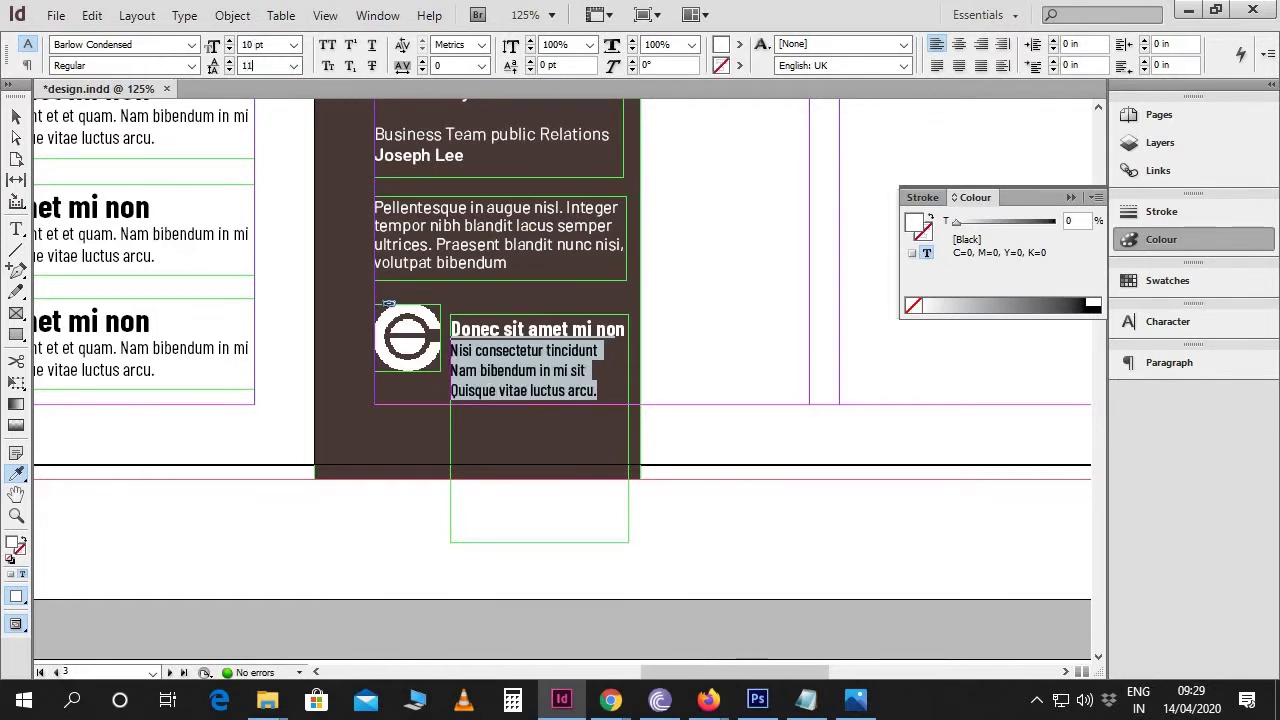
pyautogui.press('Return')
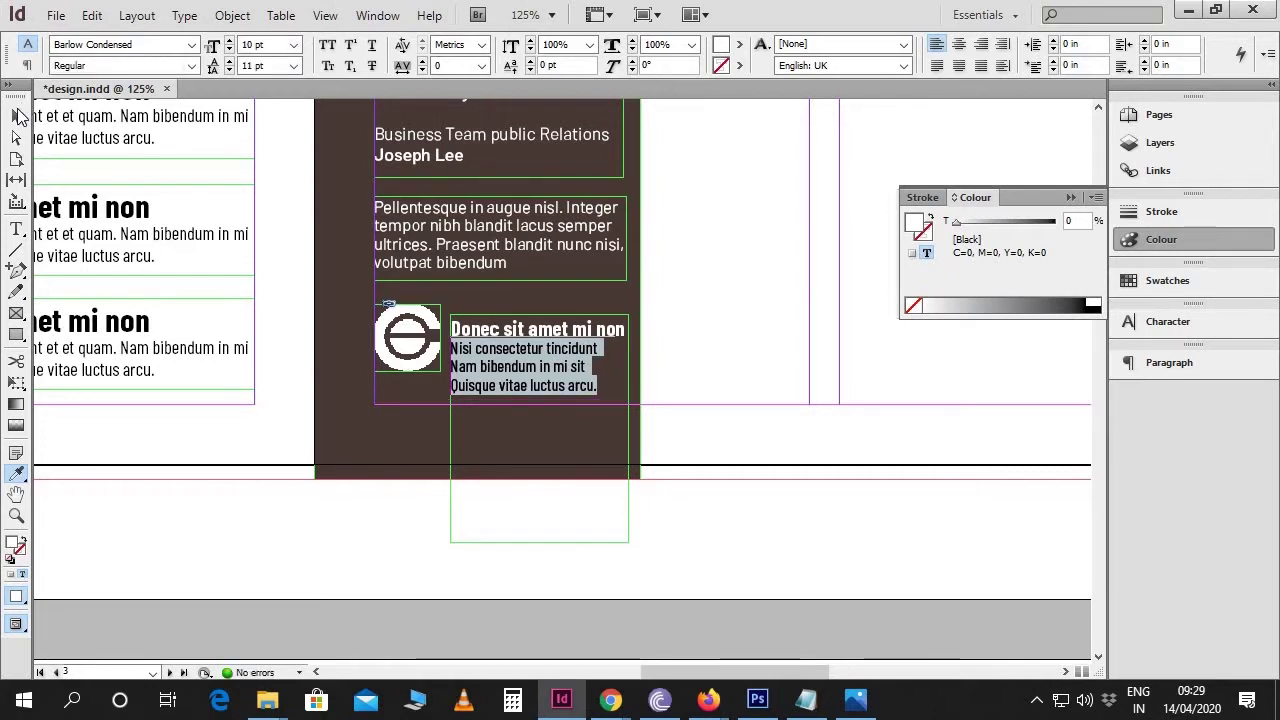
# Step: Shorten the text frame beside the logo to about 0.71 in high, move it up level with the logo, and deselect it
pyautogui.click(16, 116)
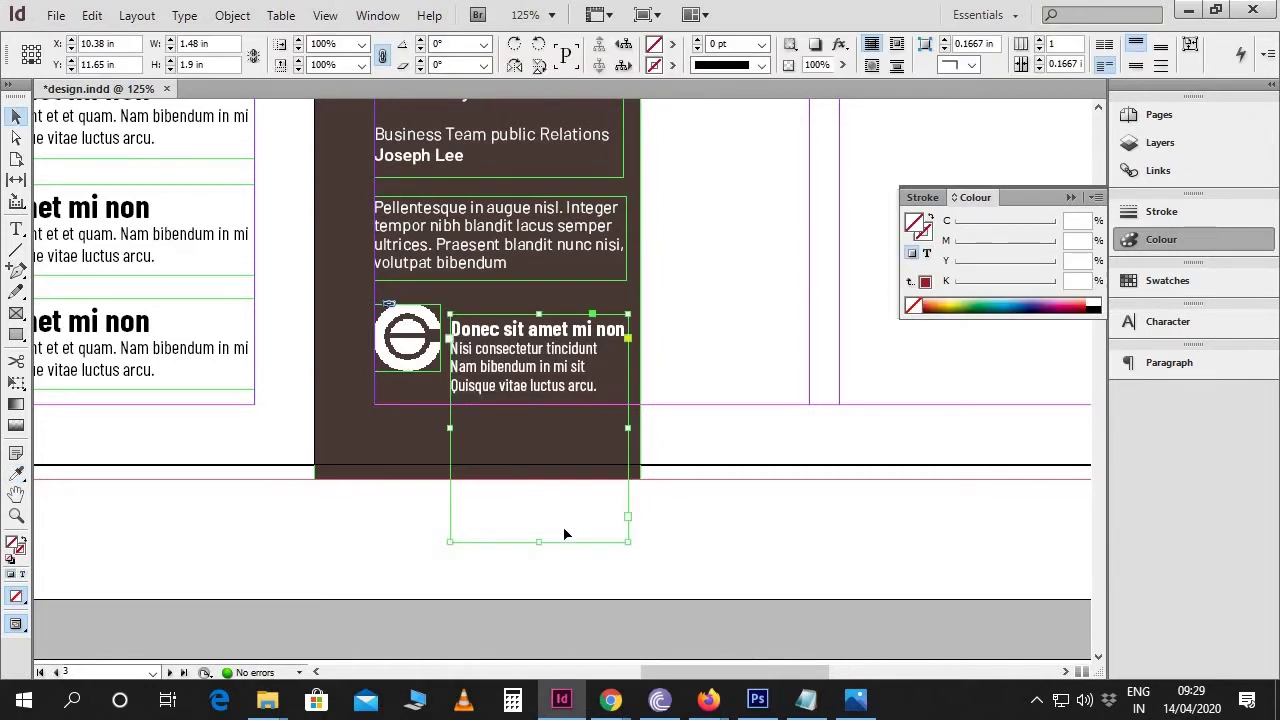
pyautogui.moveTo(540, 542); pyautogui.dragTo(549, 400)
pyautogui.click(665, 446)
pyautogui.click(664, 449)
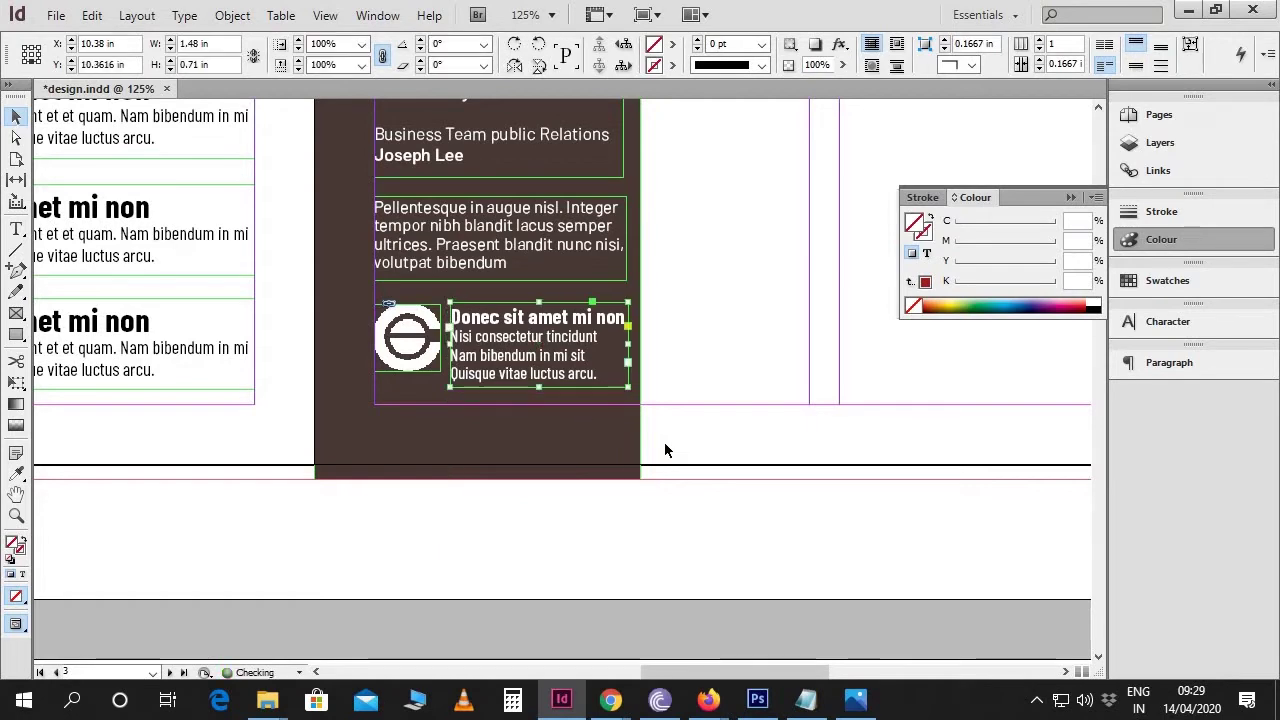
# Step: Preview the column without guides and move the staff list up slightly, closer to the red title block
pyautogui.press('w')
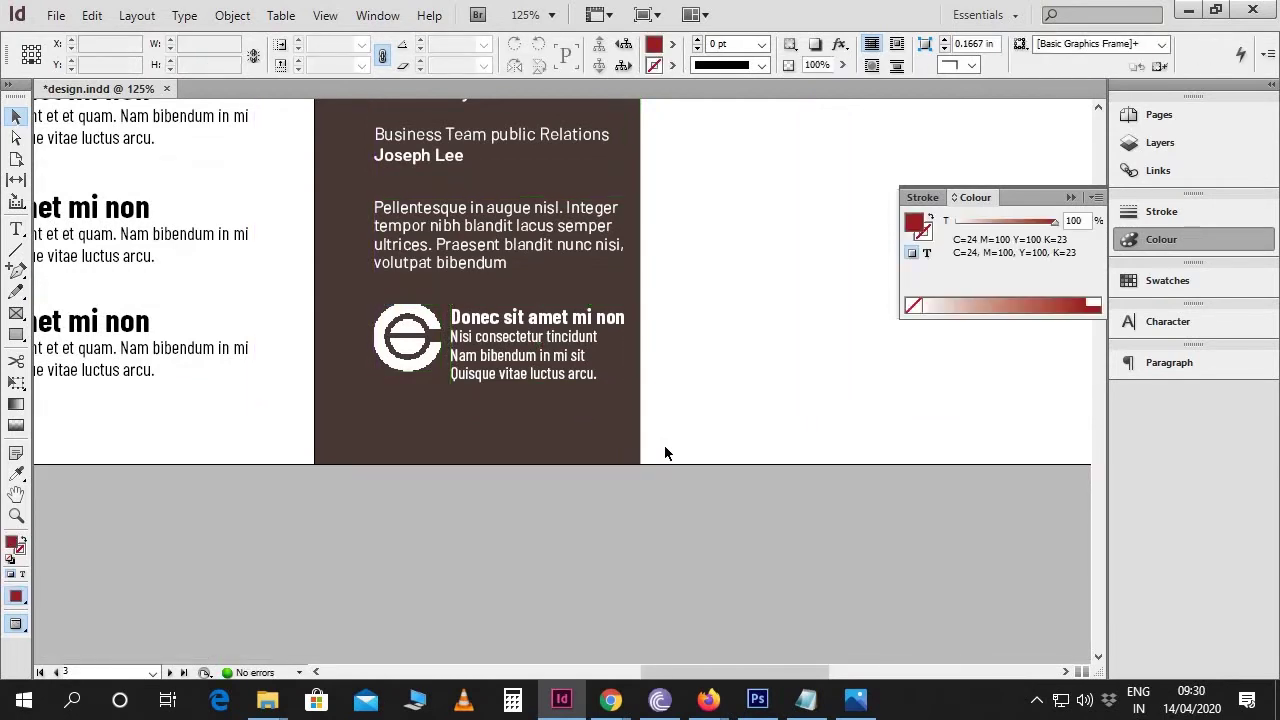
pyautogui.hotkey('ctrl', '-')
pyautogui.hotkey('ctrl', '-')
pyautogui.scroll(10, 664, 453)
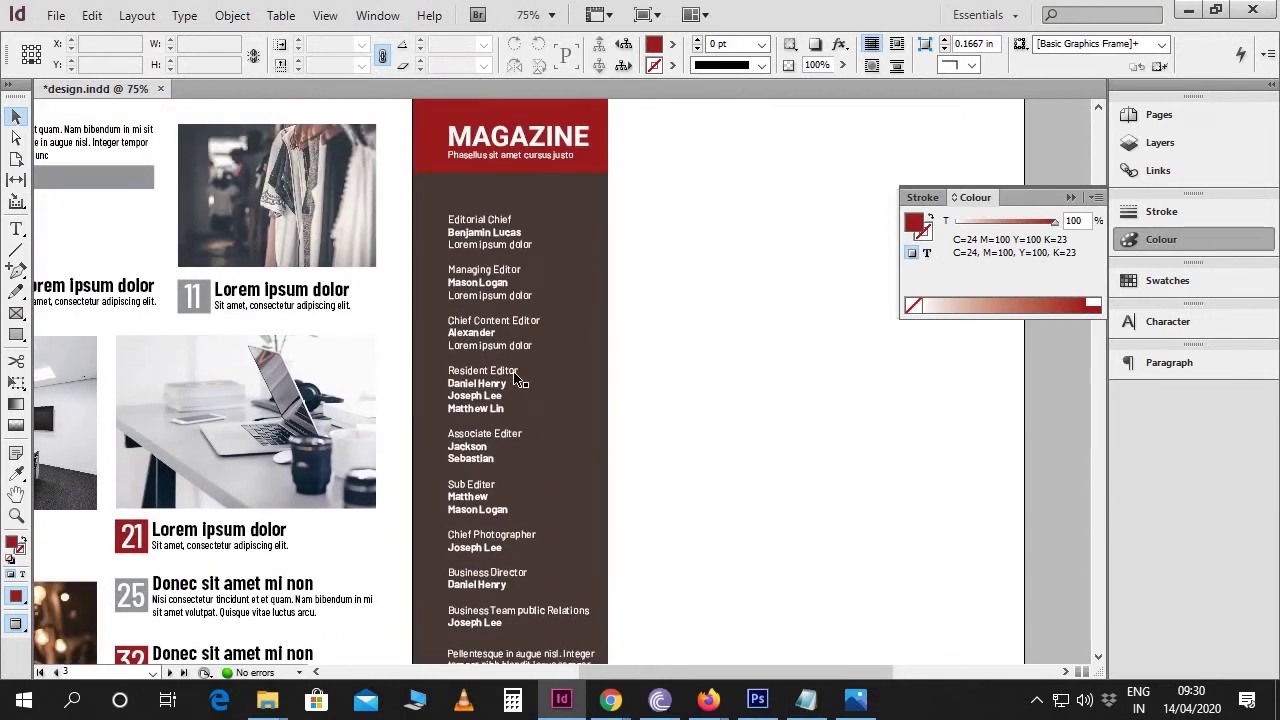
pyautogui.click(508, 366)
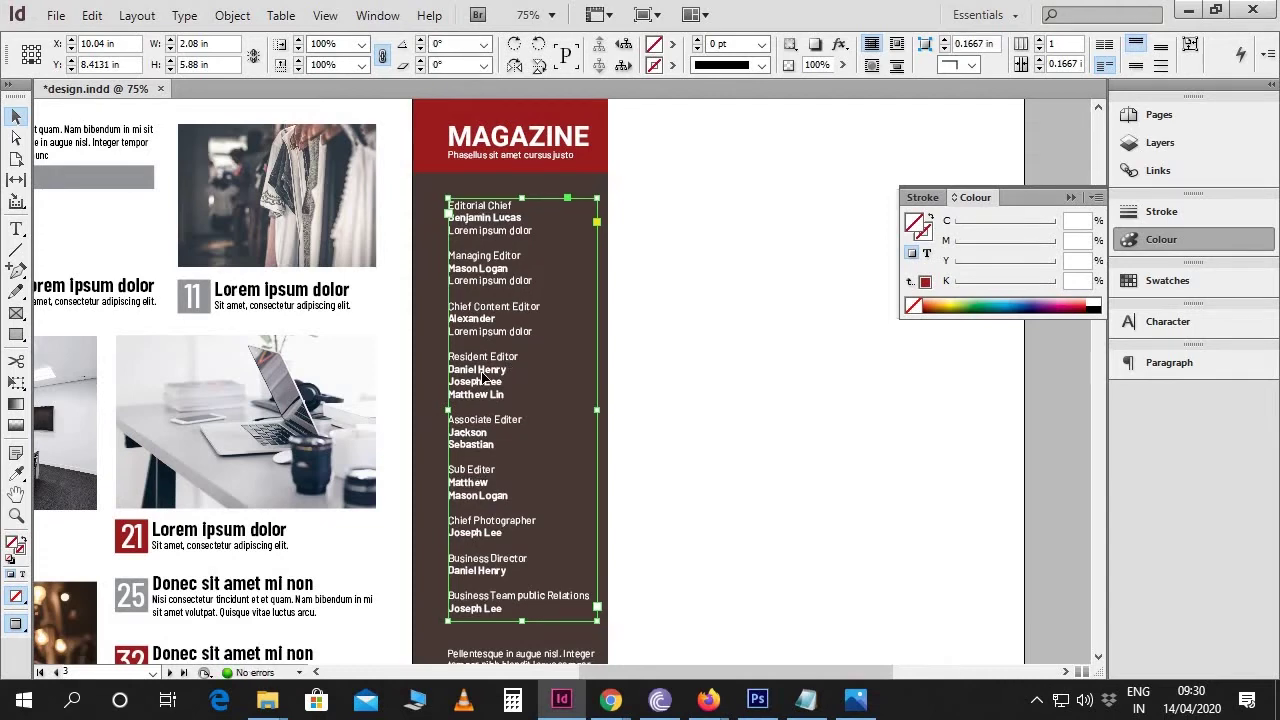
# Step: Move the closing paragraph slightly up, move the logo and its accompanying text up together by a similar amount, and deselect them
pyautogui.scroll(-4, 620, 450)
pyautogui.click(632, 464)
pyautogui.click(566, 485)
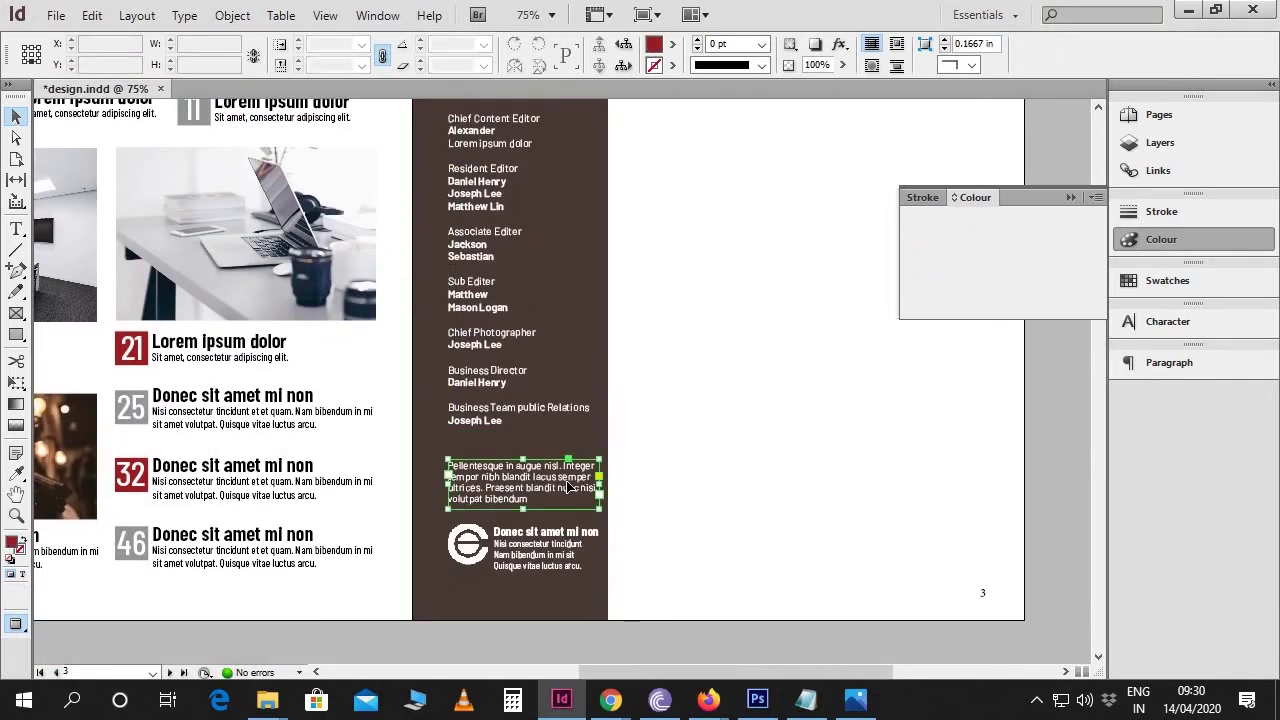
pyautogui.click(680, 509)
pyautogui.click(549, 565)
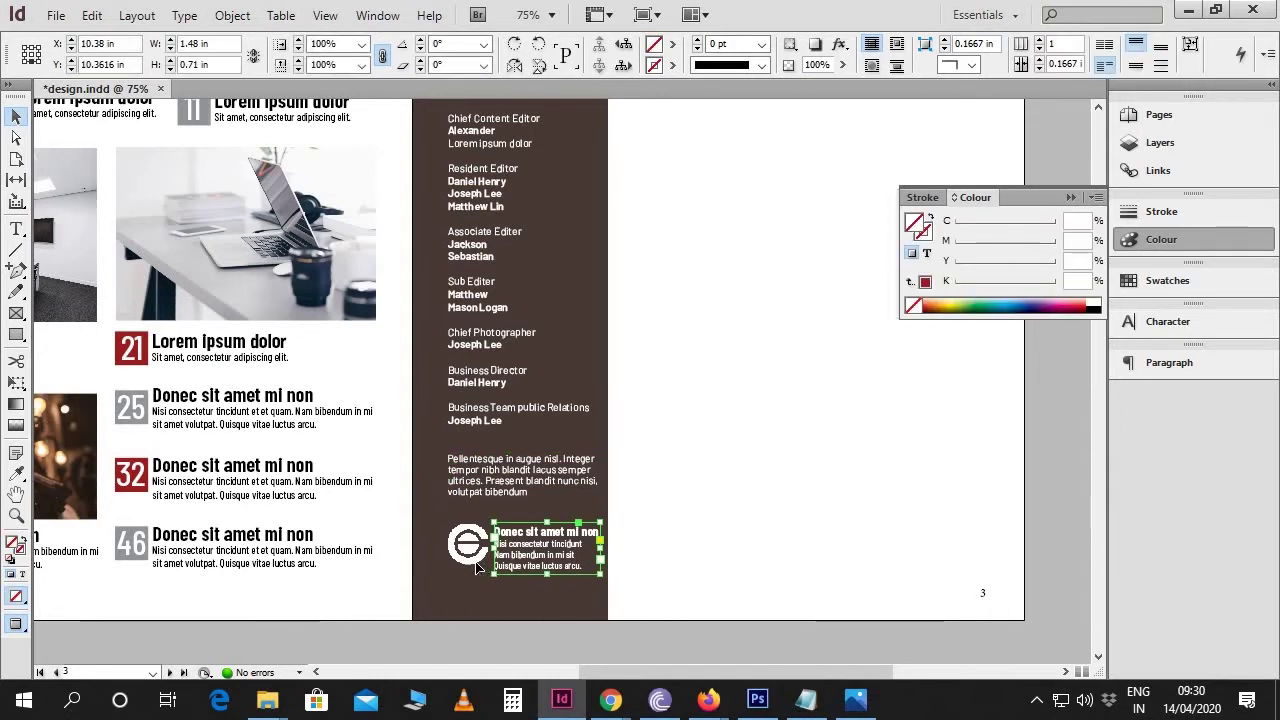
pyautogui.keyDown('shift'); pyautogui.click(478, 565); pyautogui.keyUp('shift')
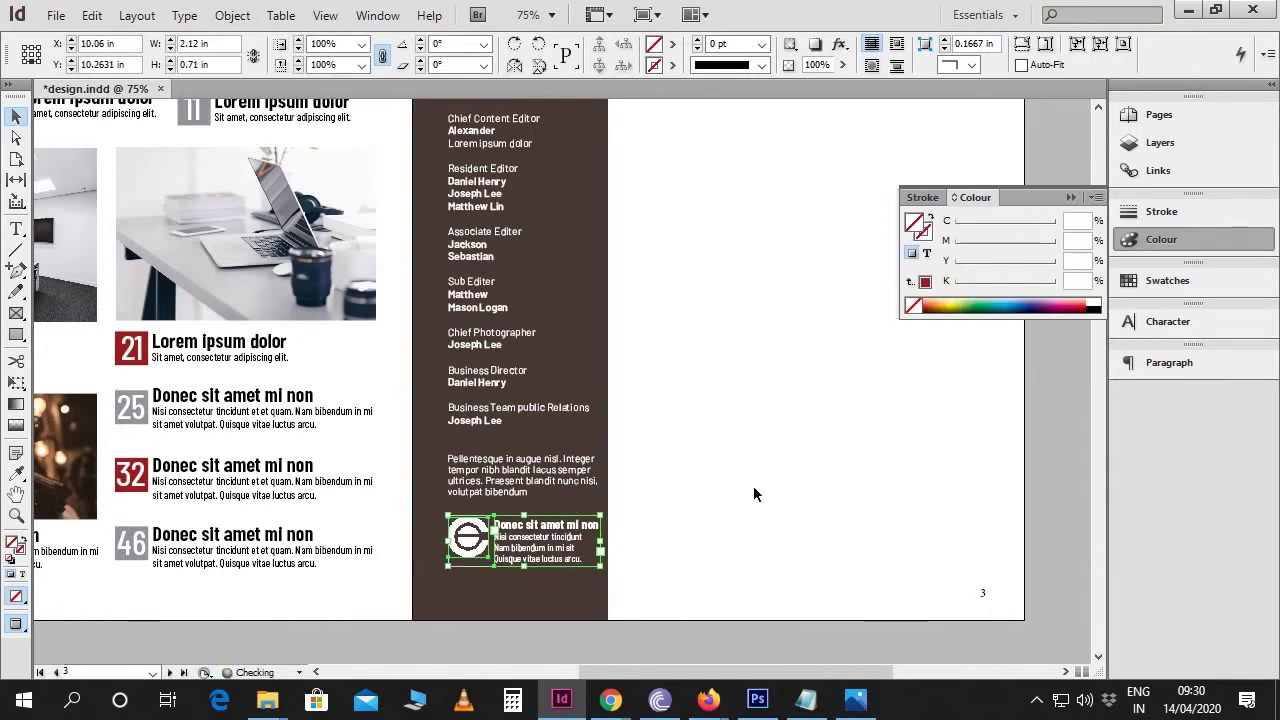
pyautogui.click(797, 483)
# Step: Collapse the Colour panel, check the column in preview, and show the guides and frame edges again
pyautogui.moveTo(797, 483); pyautogui.dragTo(734, 490)
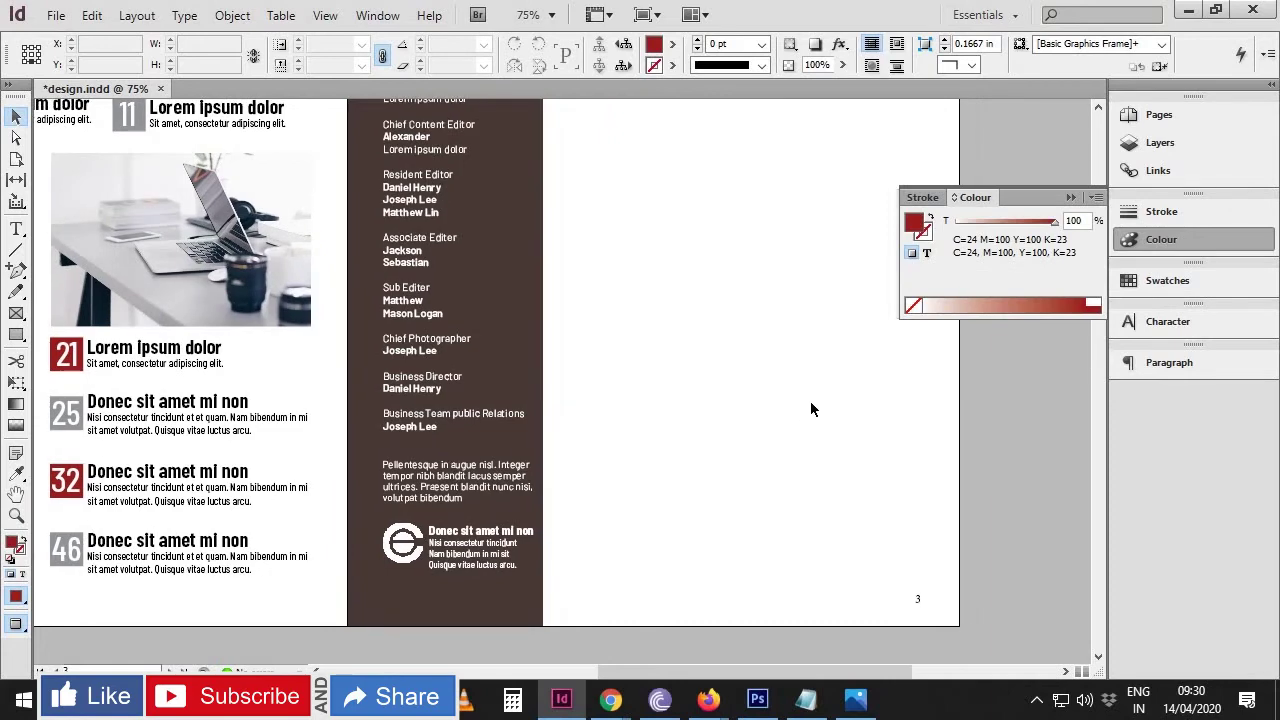
pyautogui.click(1071, 198)
pyautogui.scroll(6, 890, 349)
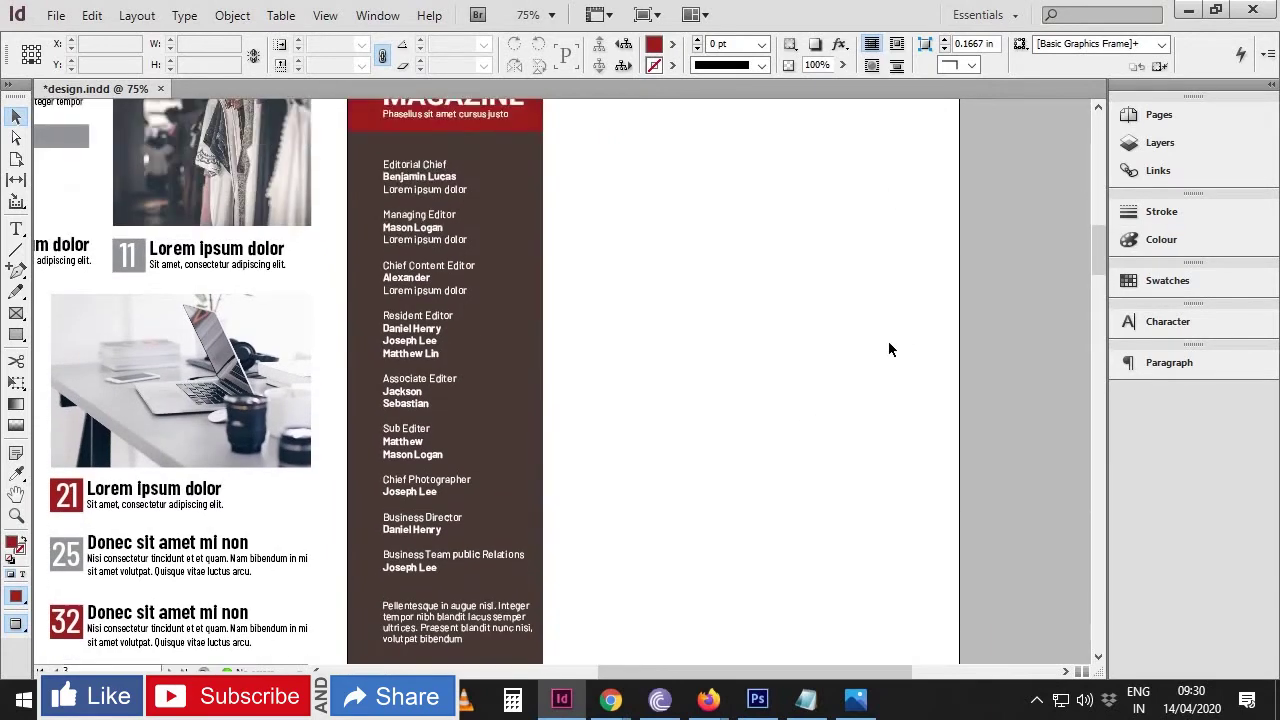
pyautogui.scroll(-4, 890, 349)
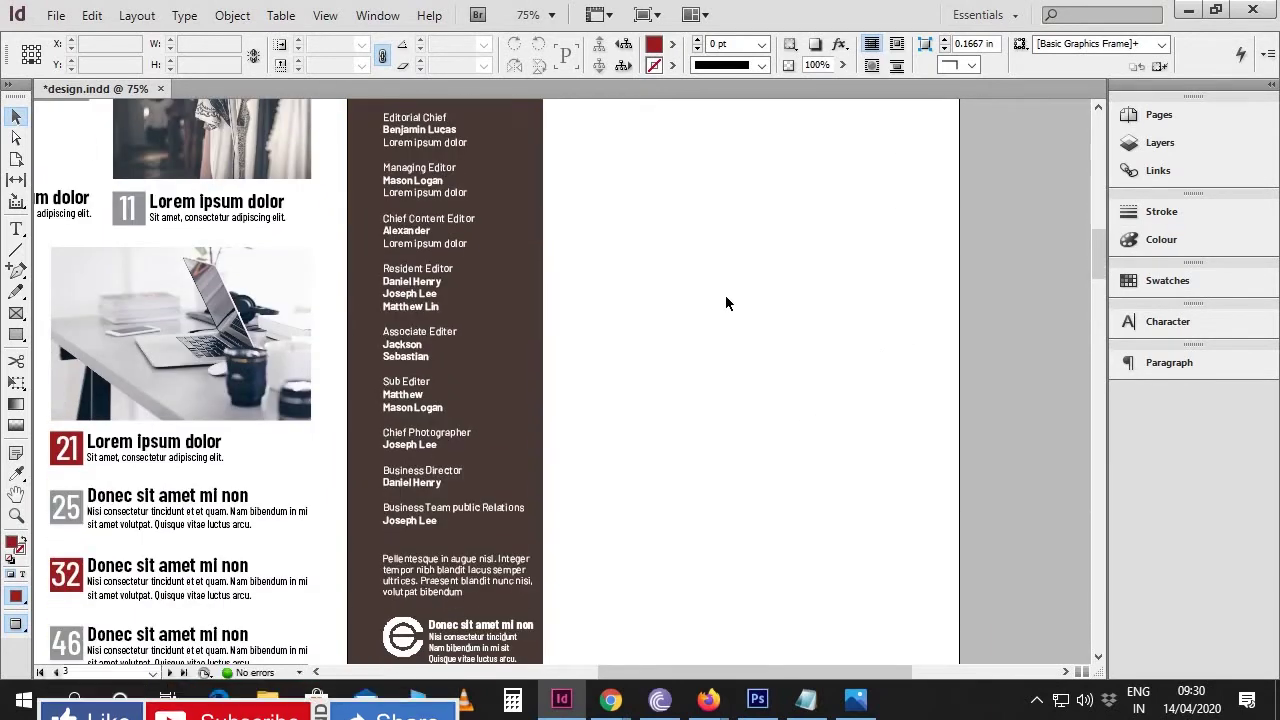
pyautogui.press('w')
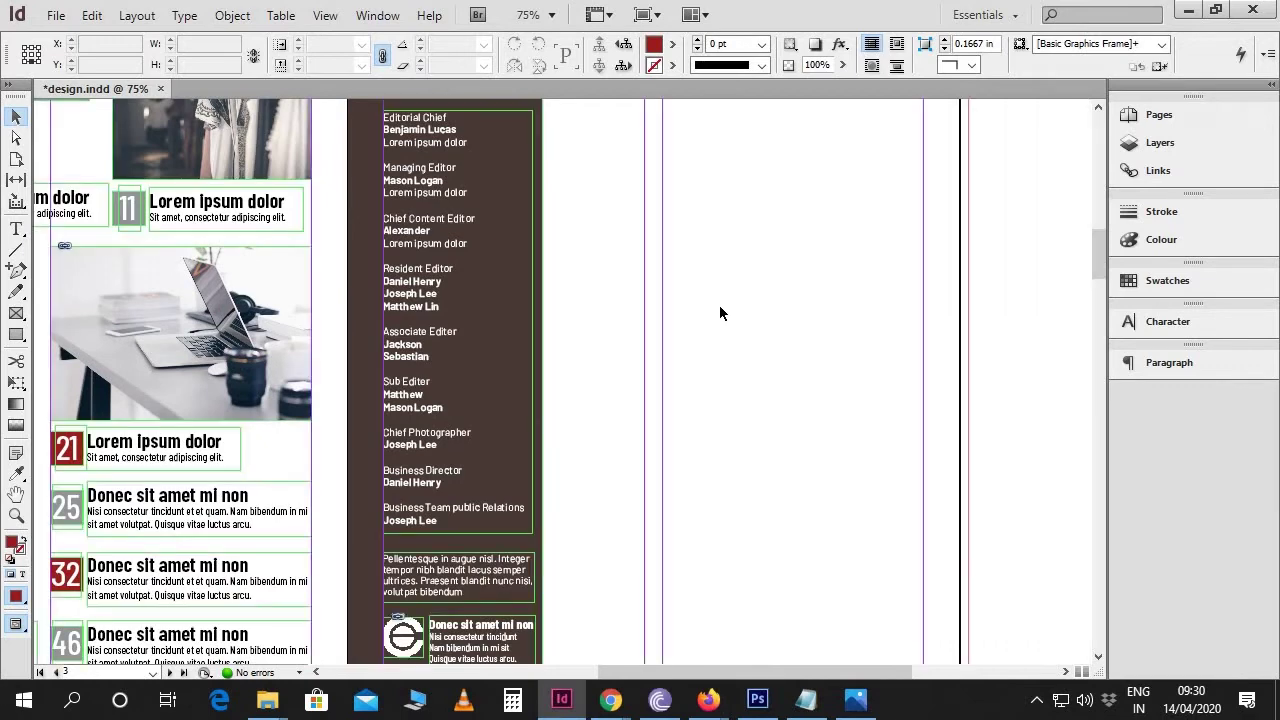
pyautogui.scroll(3, 710, 308)
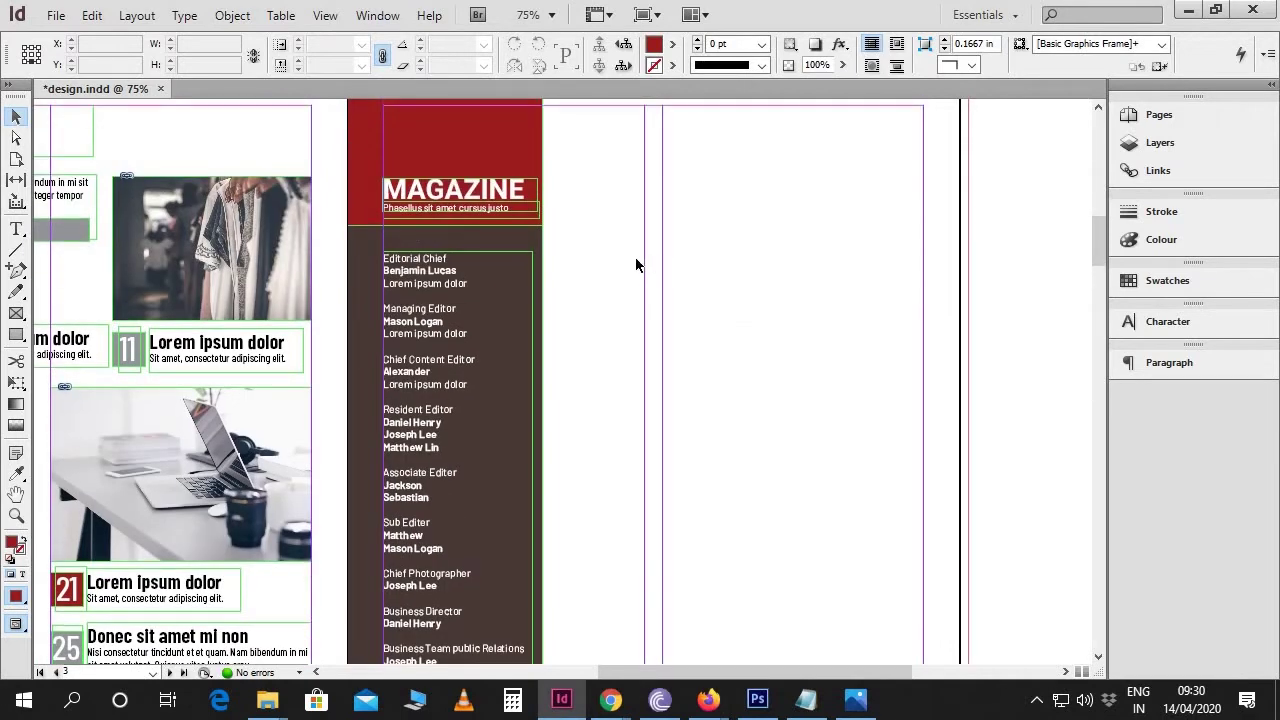
# Step: Place the portrait photo beside the red title block in a frame about 1.22 in wide and 1.5 in high
pyautogui.click(56, 15)
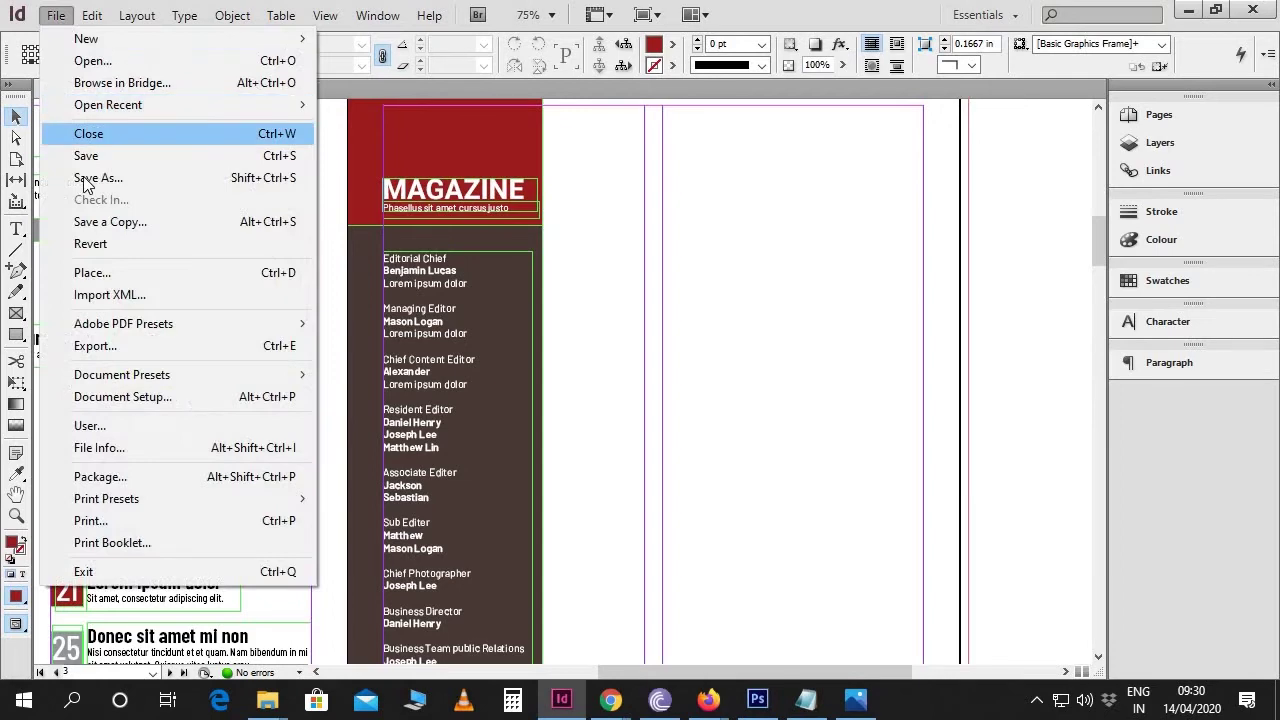
pyautogui.click(95, 272)
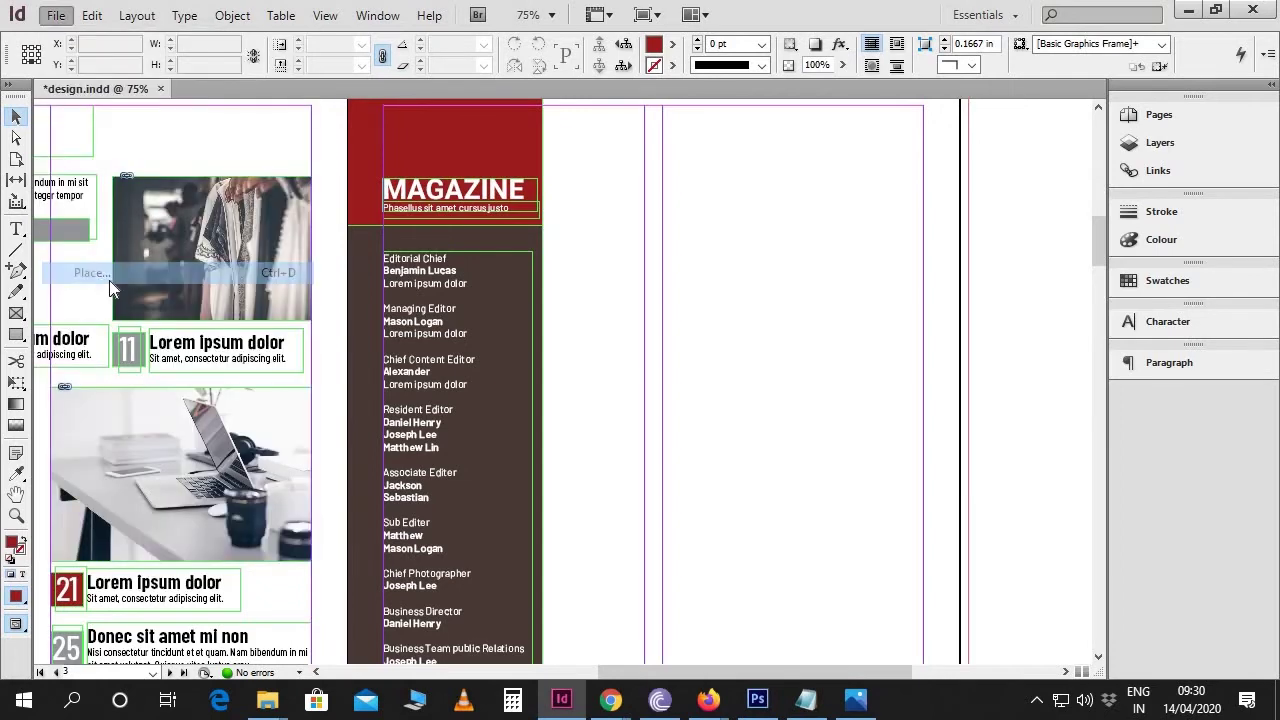
pyautogui.click(810, 375)
pyautogui.click(888, 467)
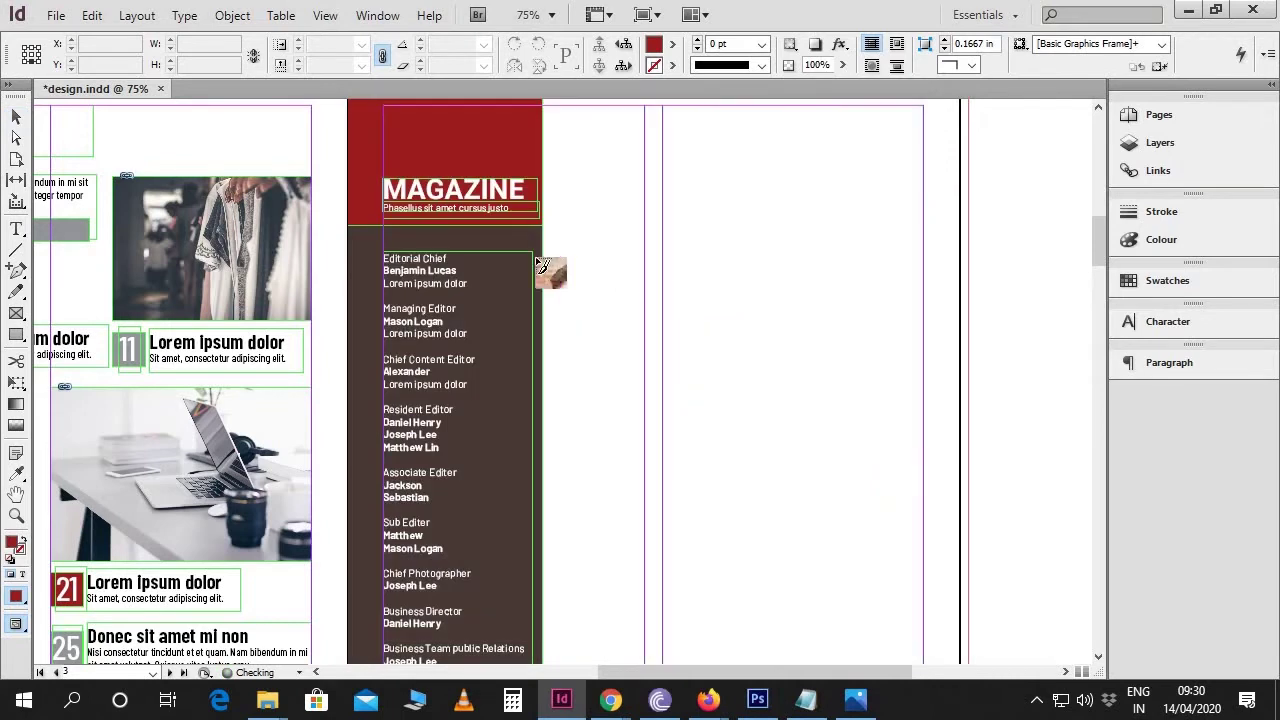
pyautogui.moveTo(554, 177); pyautogui.dragTo(642, 286)
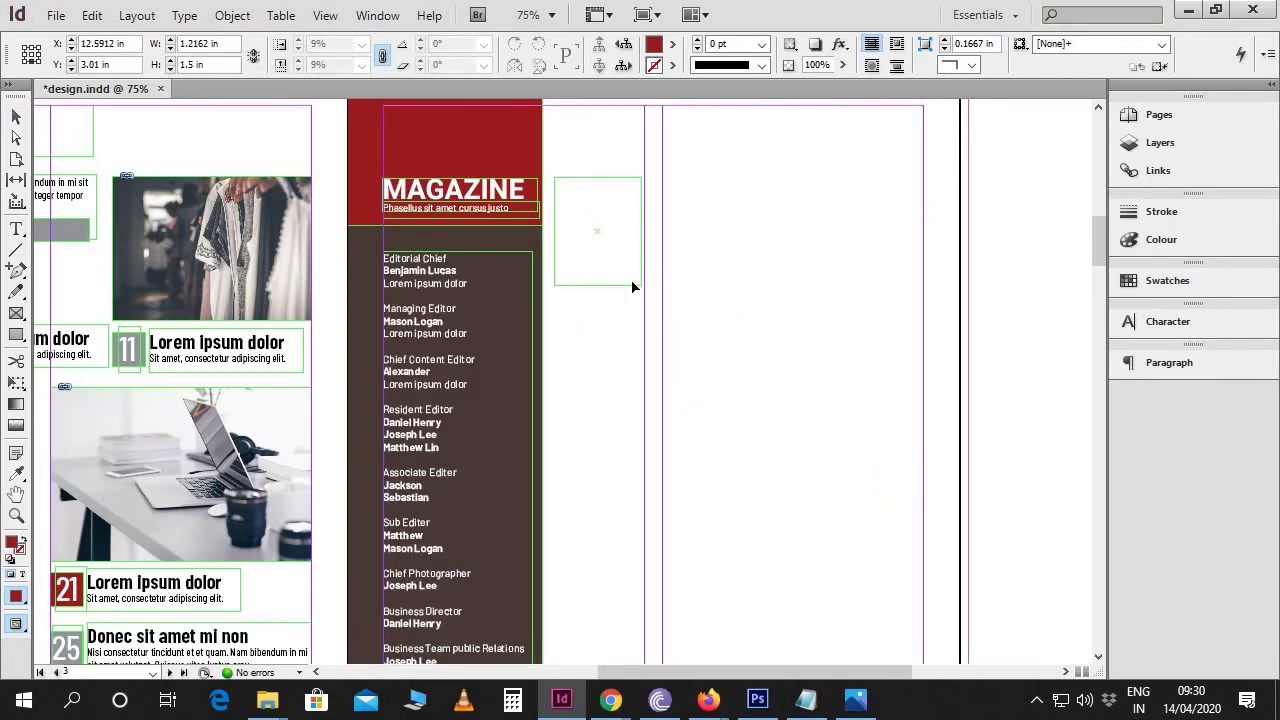
pyautogui.click(757, 318)
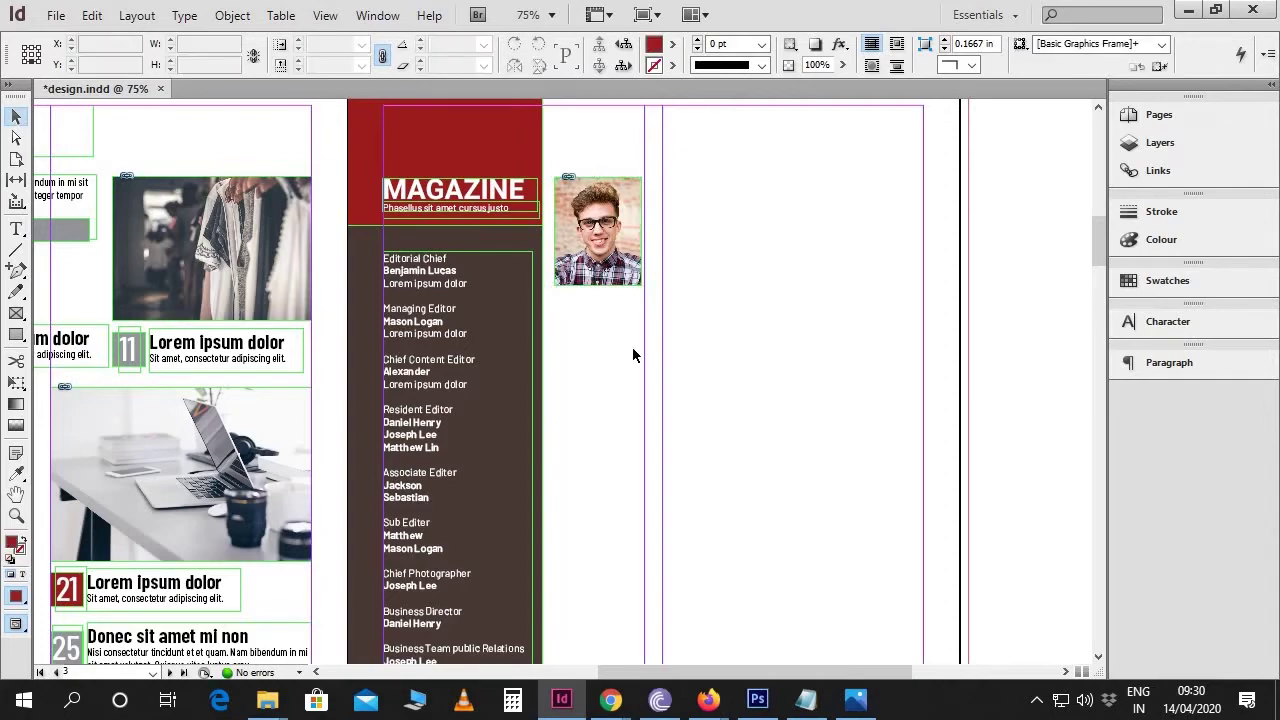
# Step: Switch to the details file in Notepad, copy the heading "Lorem ipsum dolor sit amet", and return to InDesign
pyautogui.scroll(-3, 633, 355)
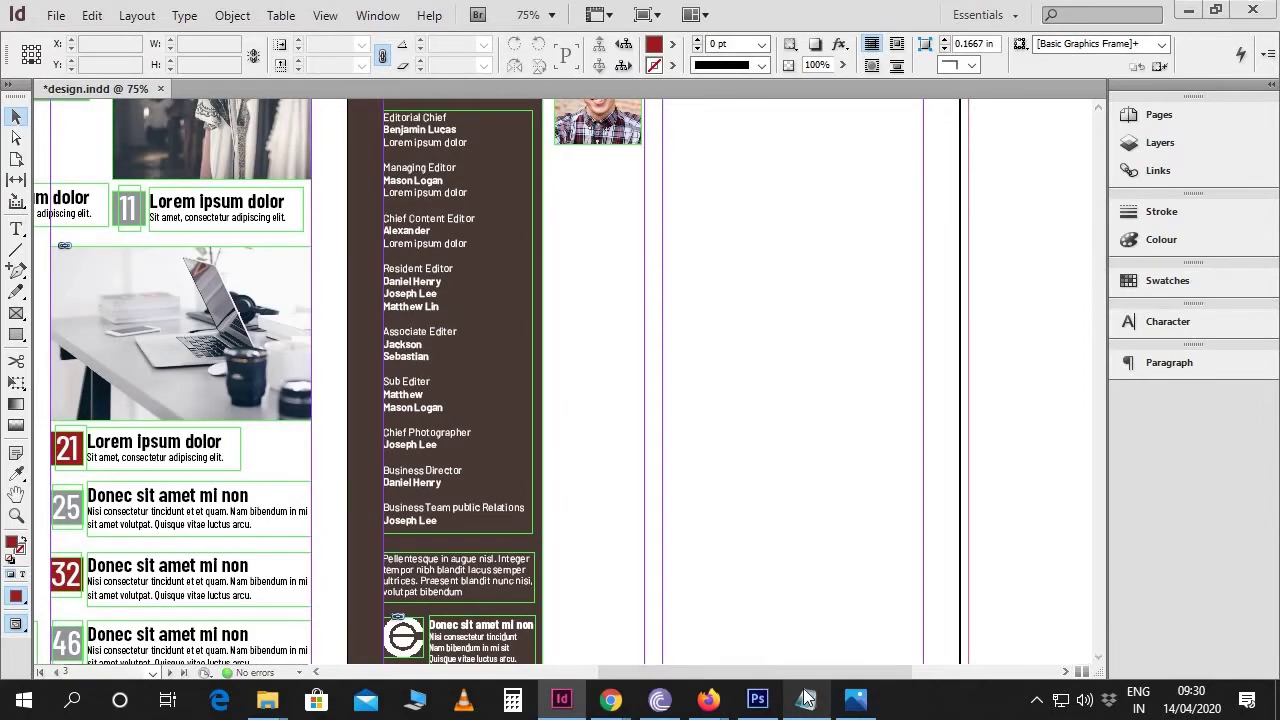
pyautogui.click(806, 699)
pyautogui.scroll(-3, 383, 378)
pyautogui.moveTo(172, 283); pyautogui.dragTo(376, 285)
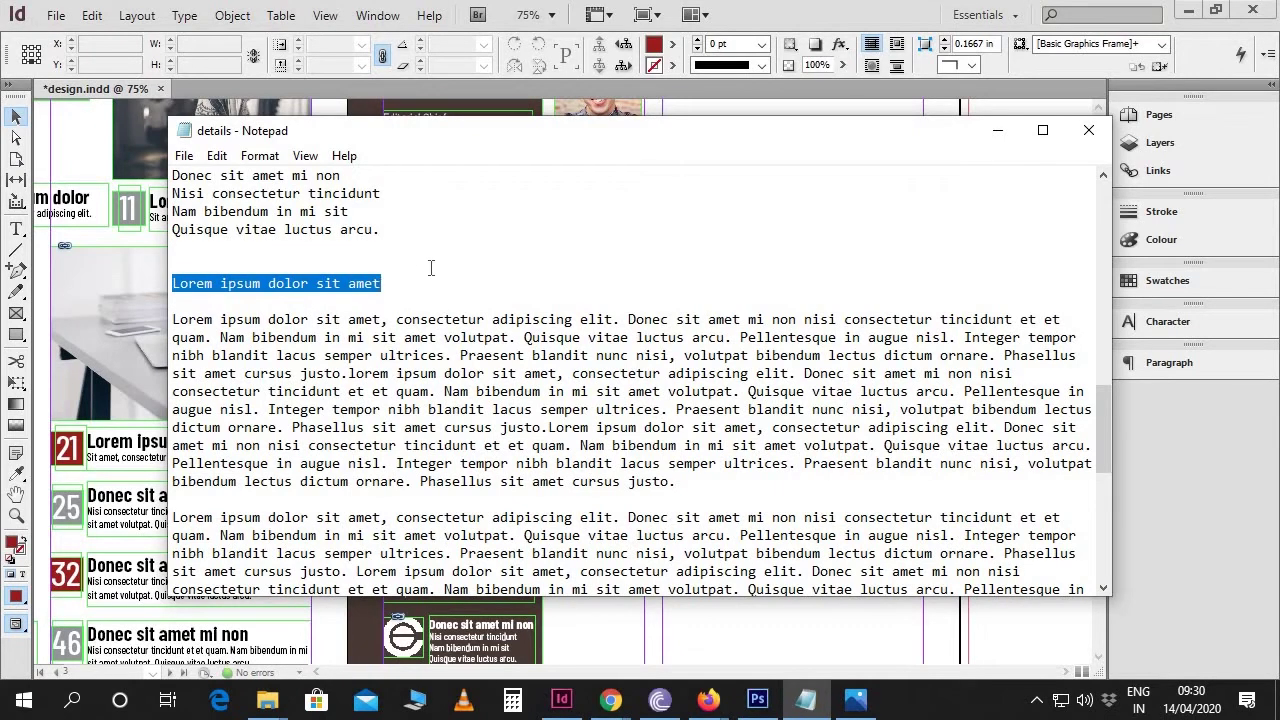
pyautogui.click(997, 130)
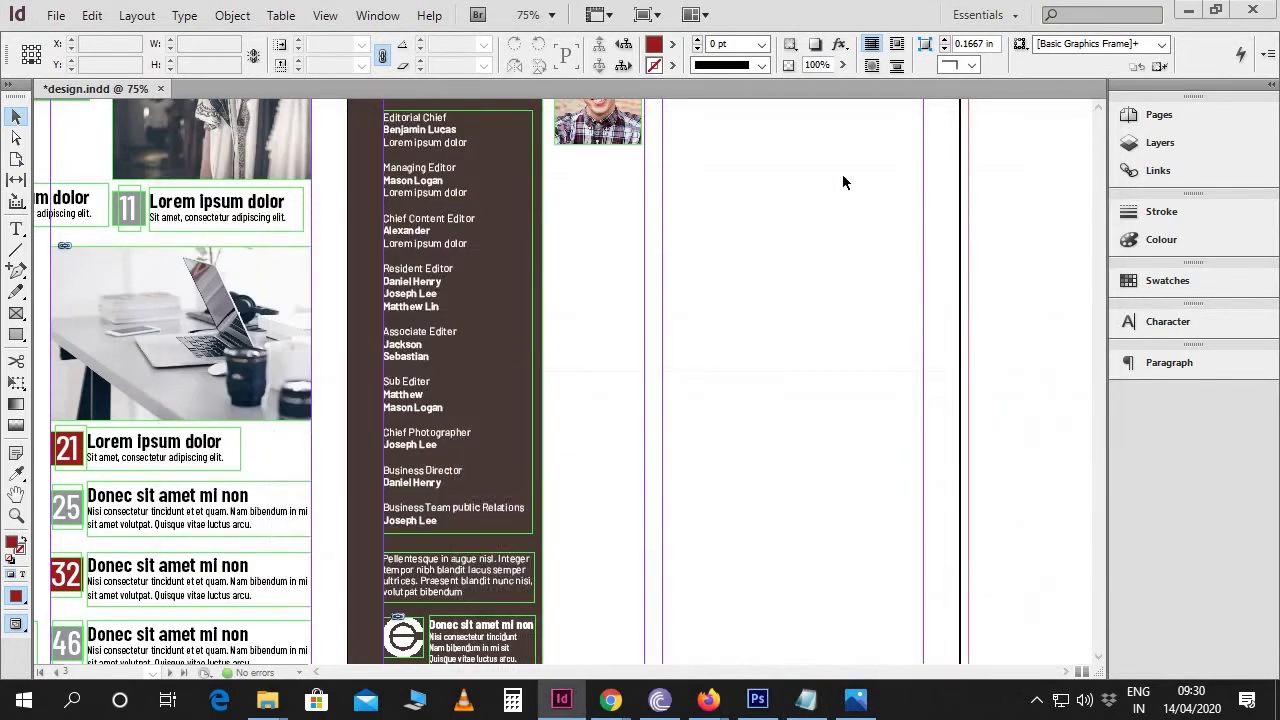
# Step: Draw a text frame about 3.98 in wide and 0.39 in high below the portrait and paste the copied heading into it
pyautogui.press('t')
pyautogui.scroll(1, 566, 195)
pyautogui.moveTo(558, 197); pyautogui.dragTo(844, 223)
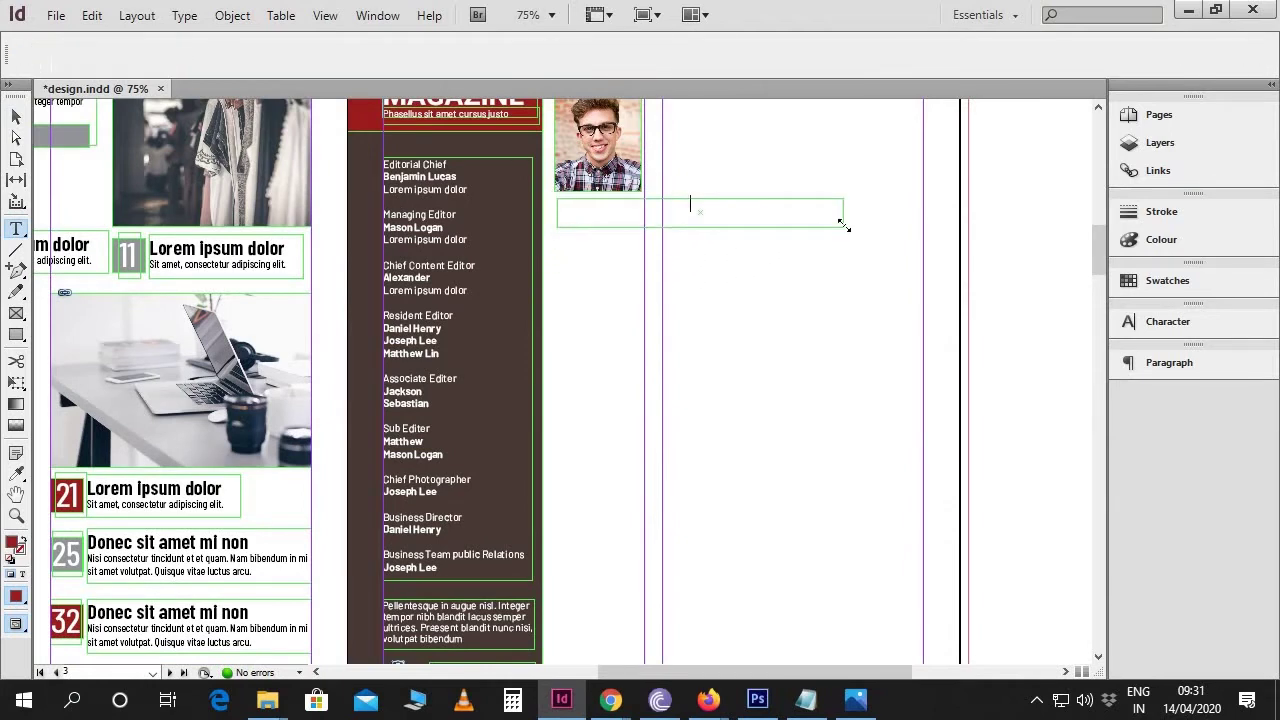
pyautogui.hotkey('ctrl', 'v')
# Step: Format the pasted heading in Barlow (OTF) Medium at 20 pt
pyautogui.click(100, 44)
pyautogui.write('B')
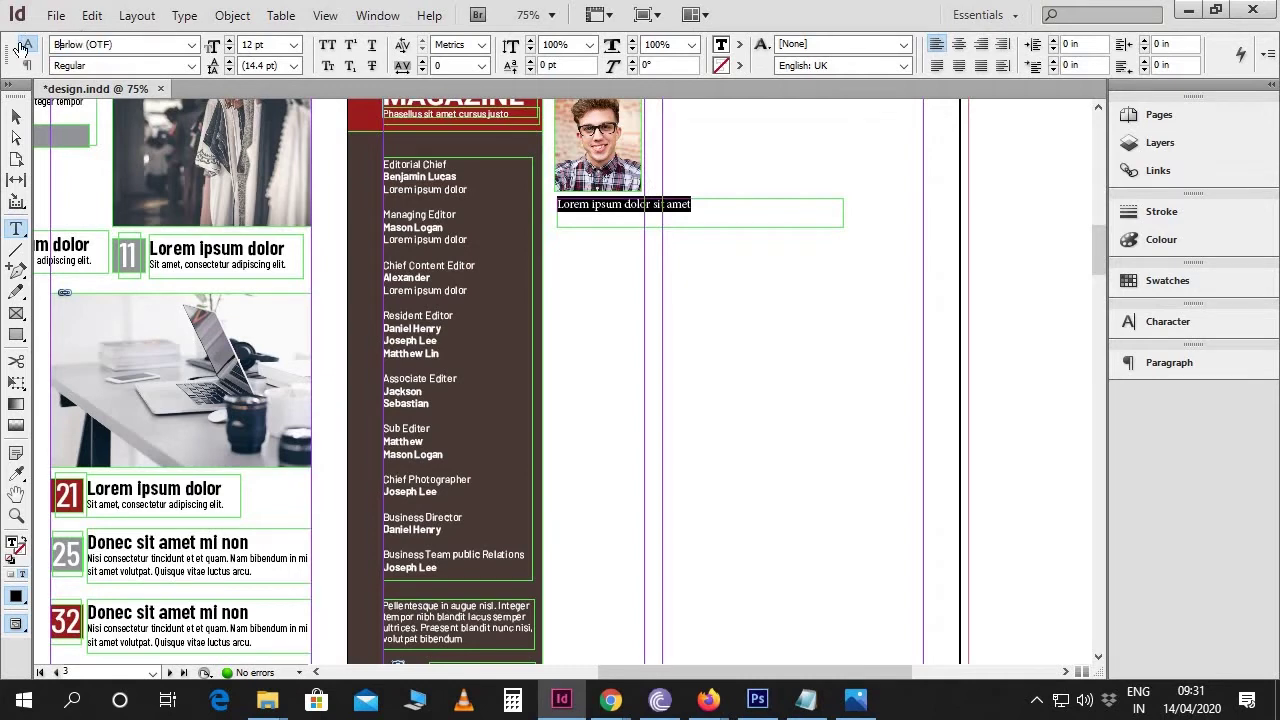
pyautogui.press('Return')
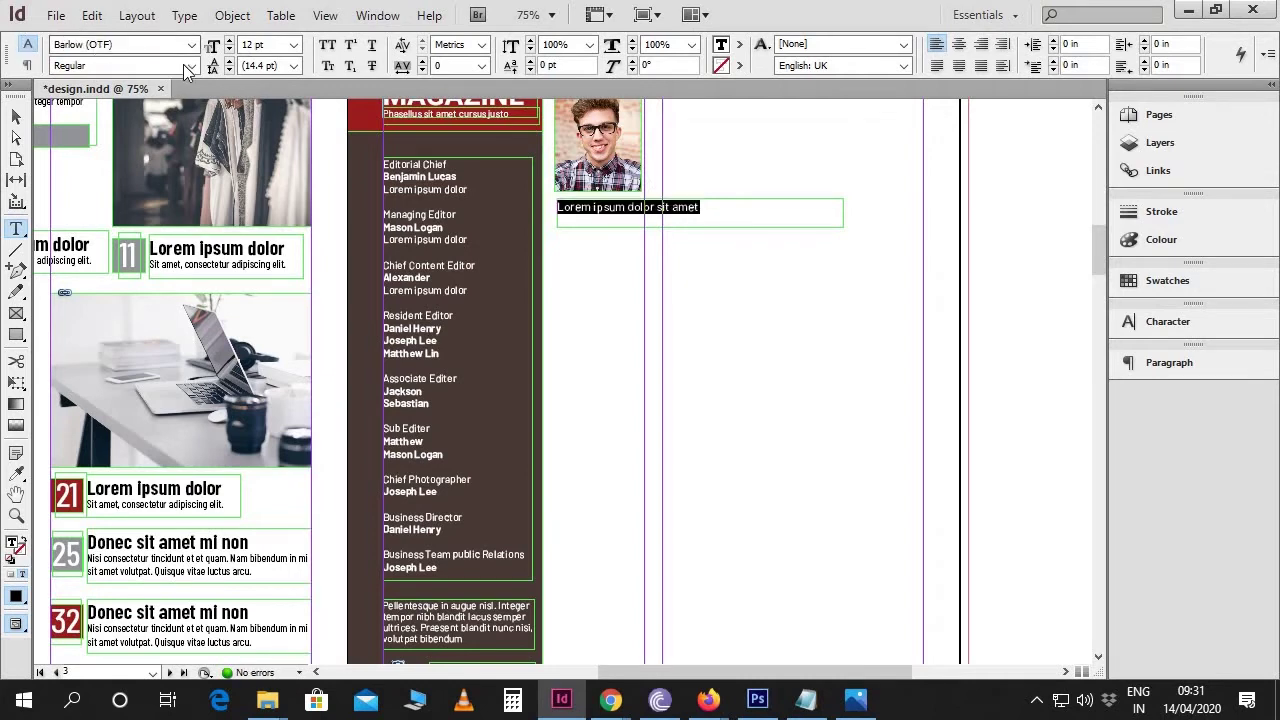
pyautogui.click(190, 66)
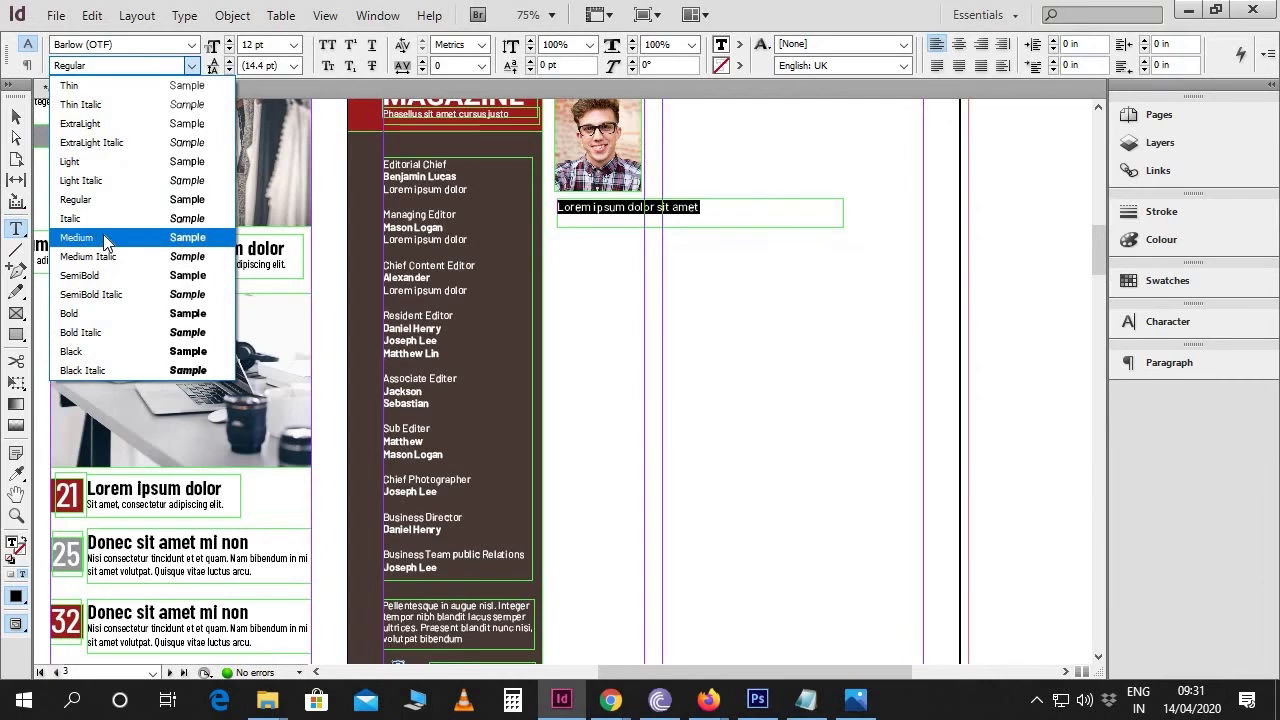
pyautogui.click(105, 191)
pyautogui.press('Tab')
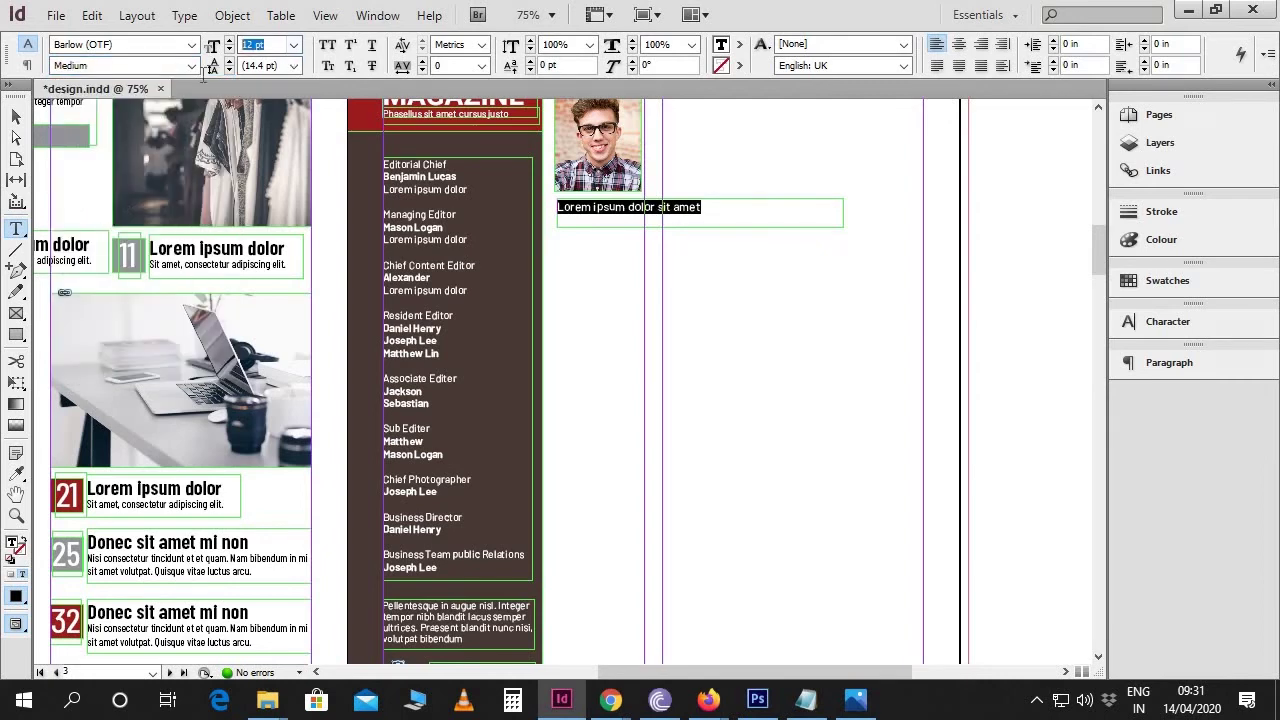
pyautogui.write('20')
pyautogui.press('Return')
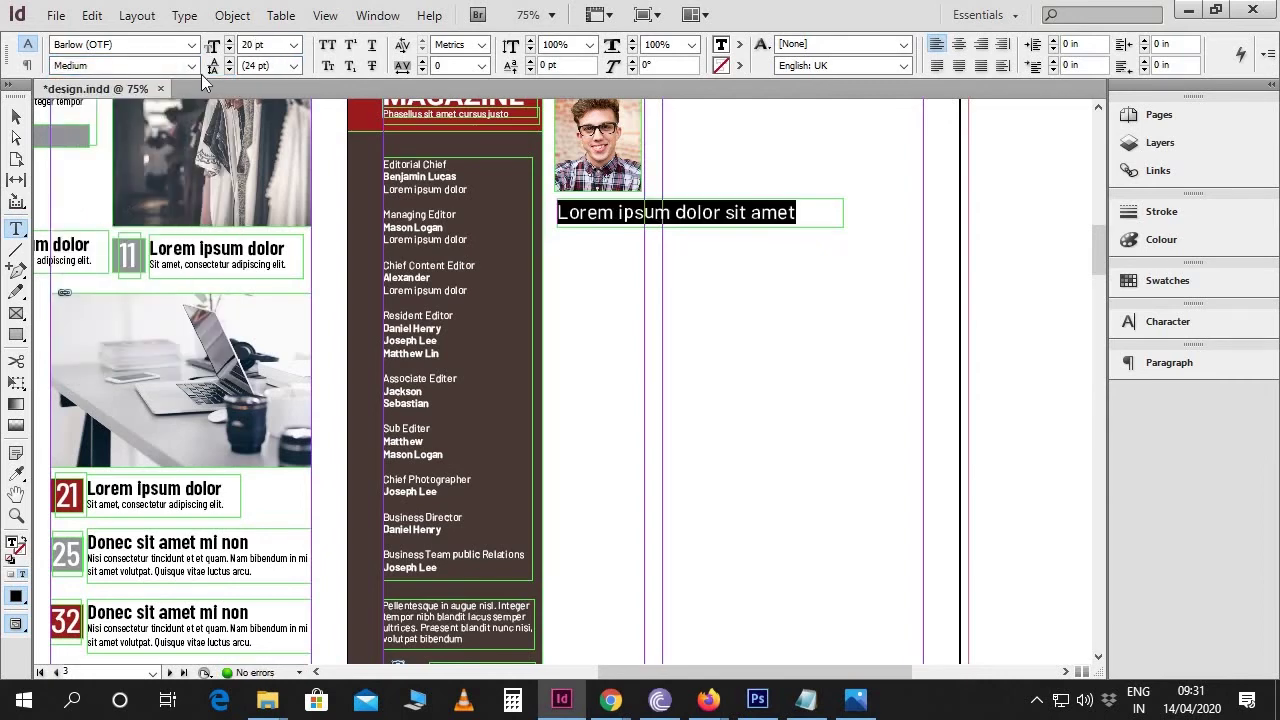
# Step: Colour the heading with the column's dark brown using the Eyedropper, nudge its frame slightly left to align with the portrait, and deselect it
pyautogui.click(16, 476)
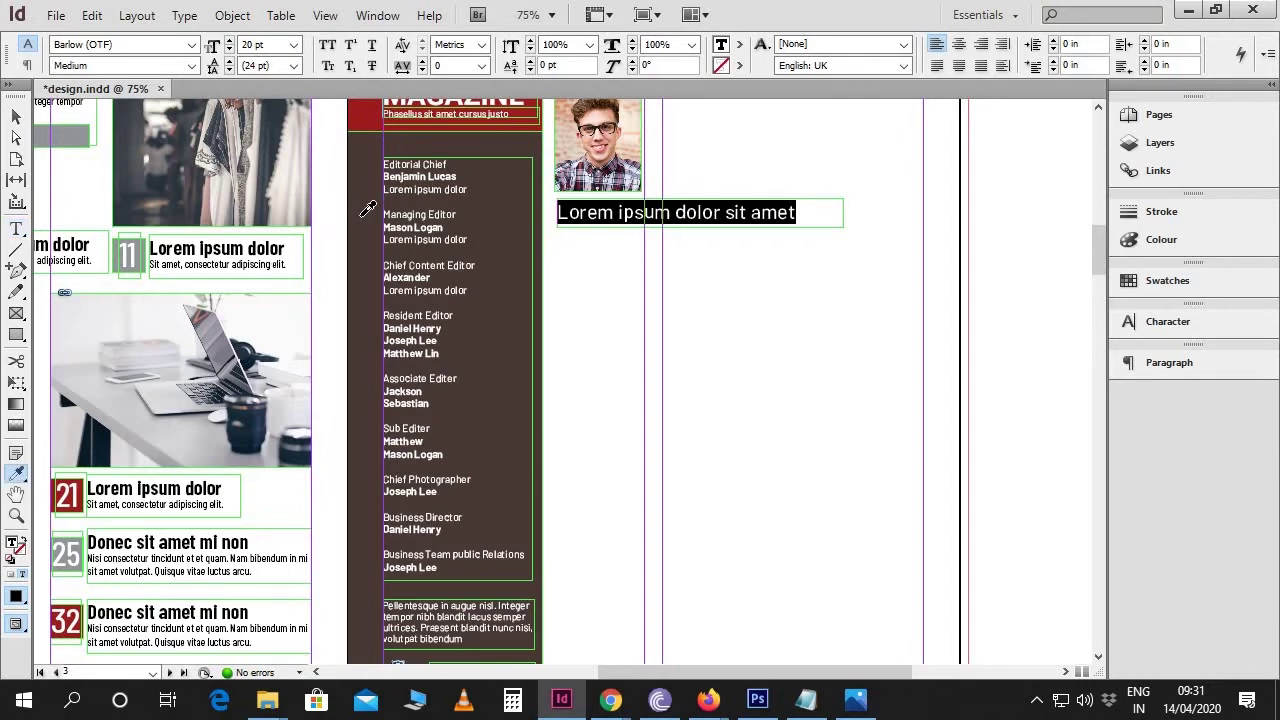
pyautogui.click(16, 117)
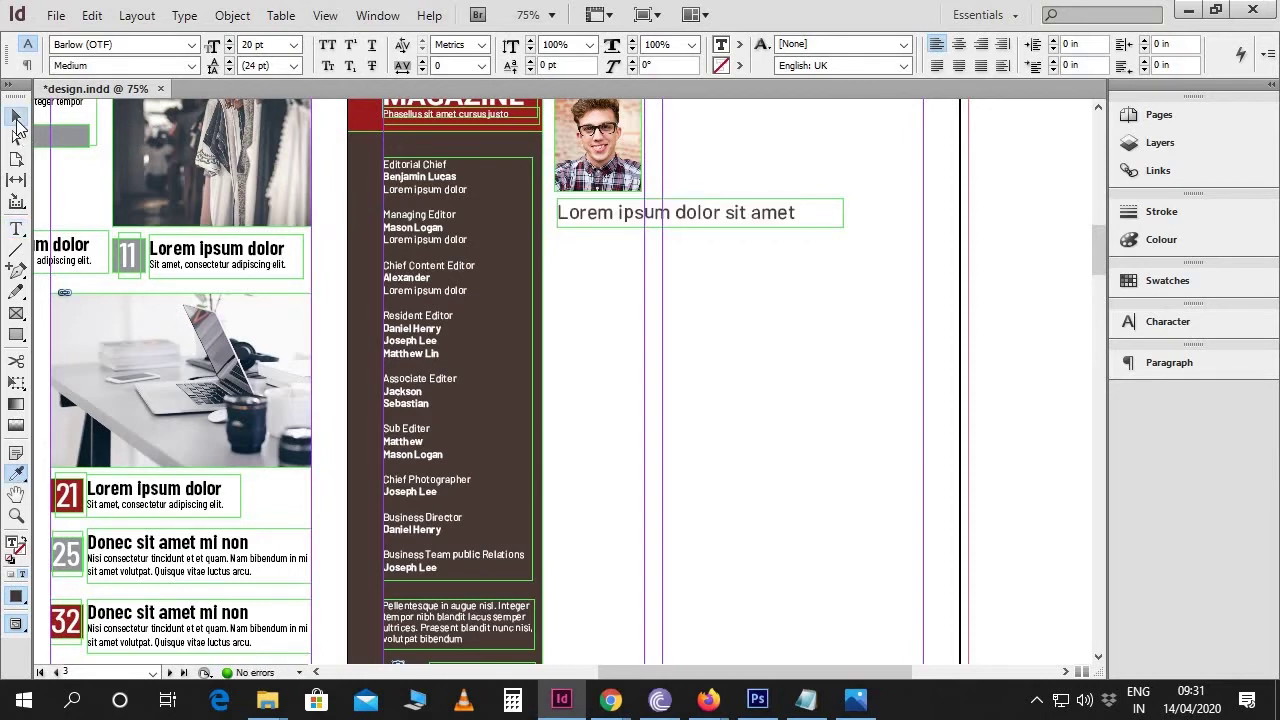
pyautogui.press('Left')
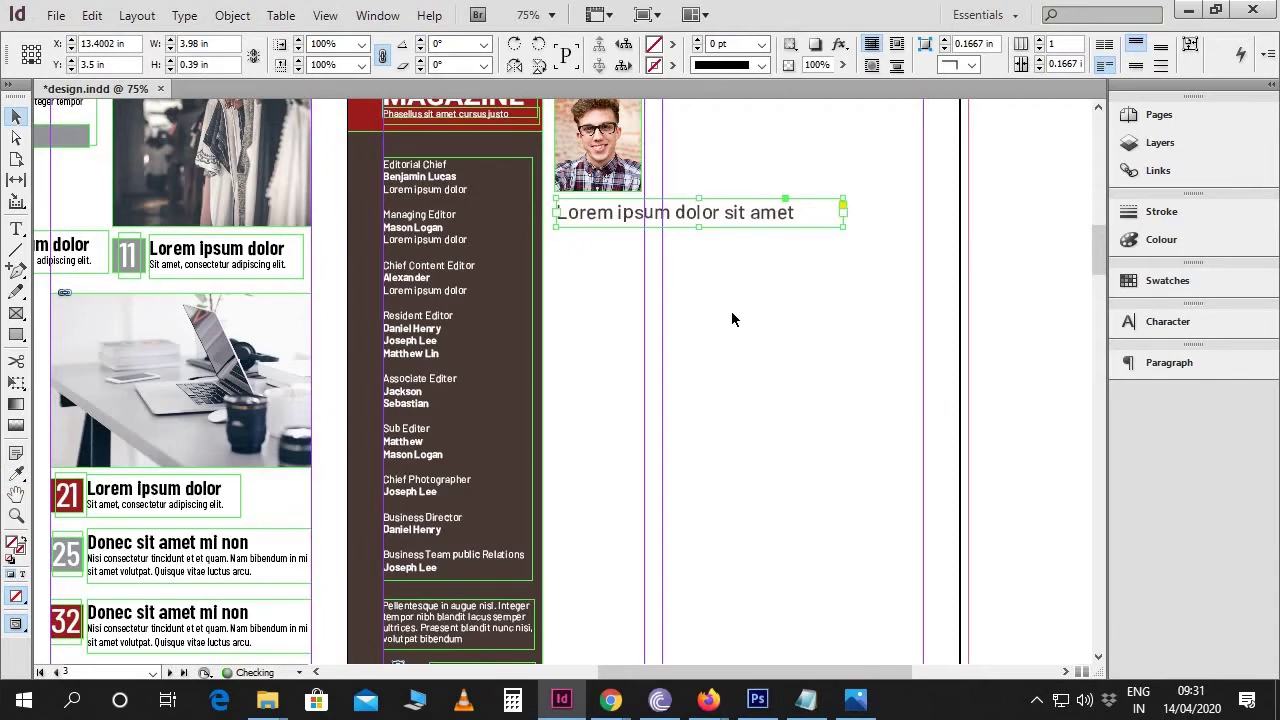
pyautogui.click(732, 319)
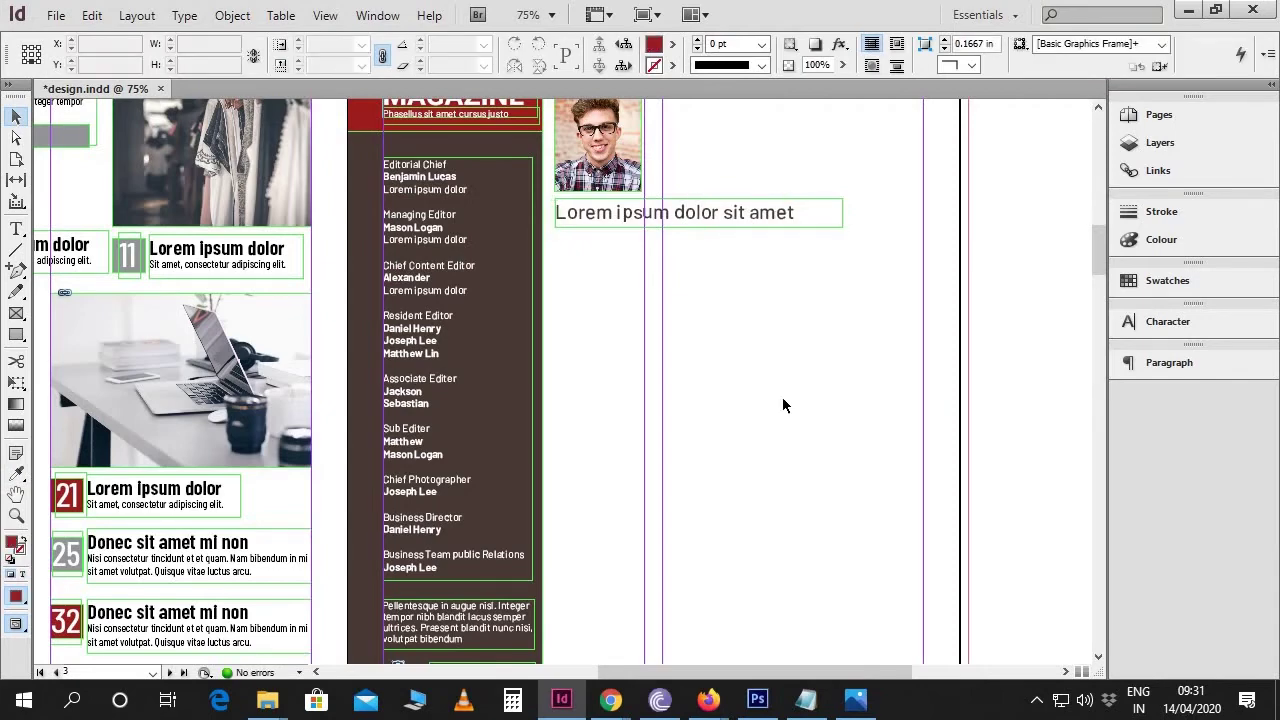
# Step: Copy the body paragraphs and signature lines from the details file in Notepad and paste them into a large text frame drawn below the heading in InDesign
pyautogui.click(806, 699)
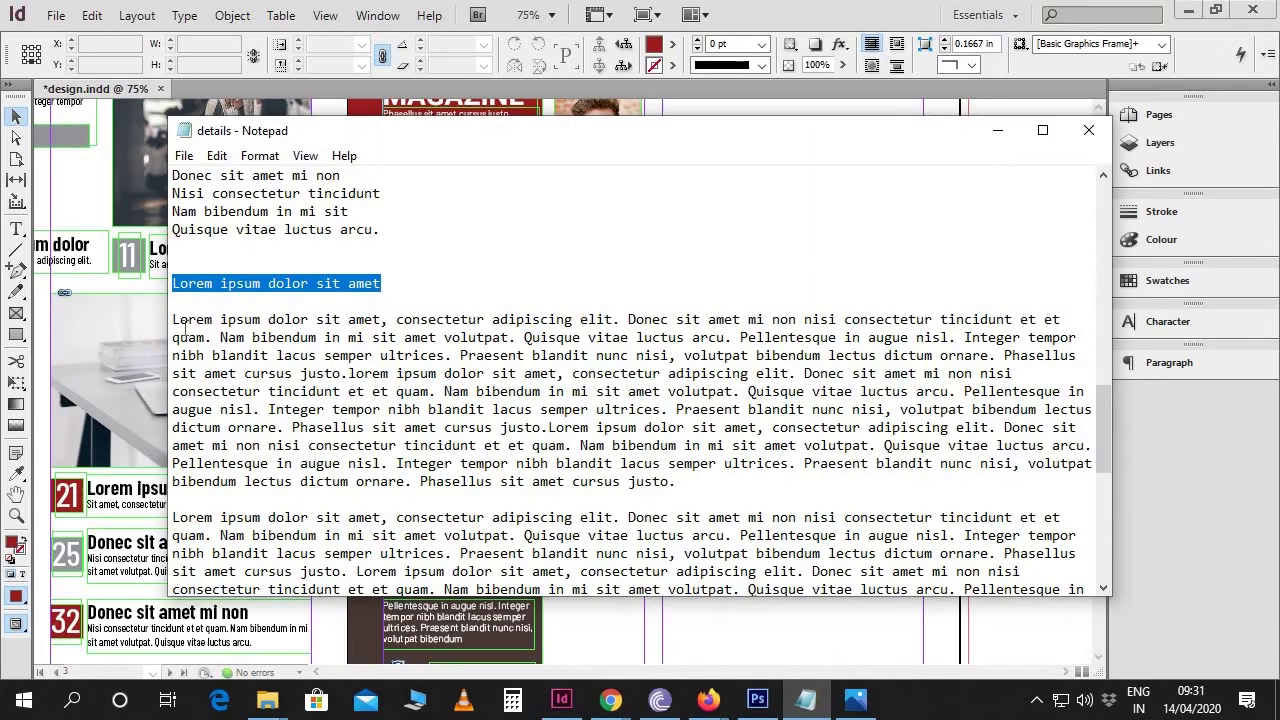
pyautogui.moveTo(172, 319); pyautogui.dragTo(322, 518)
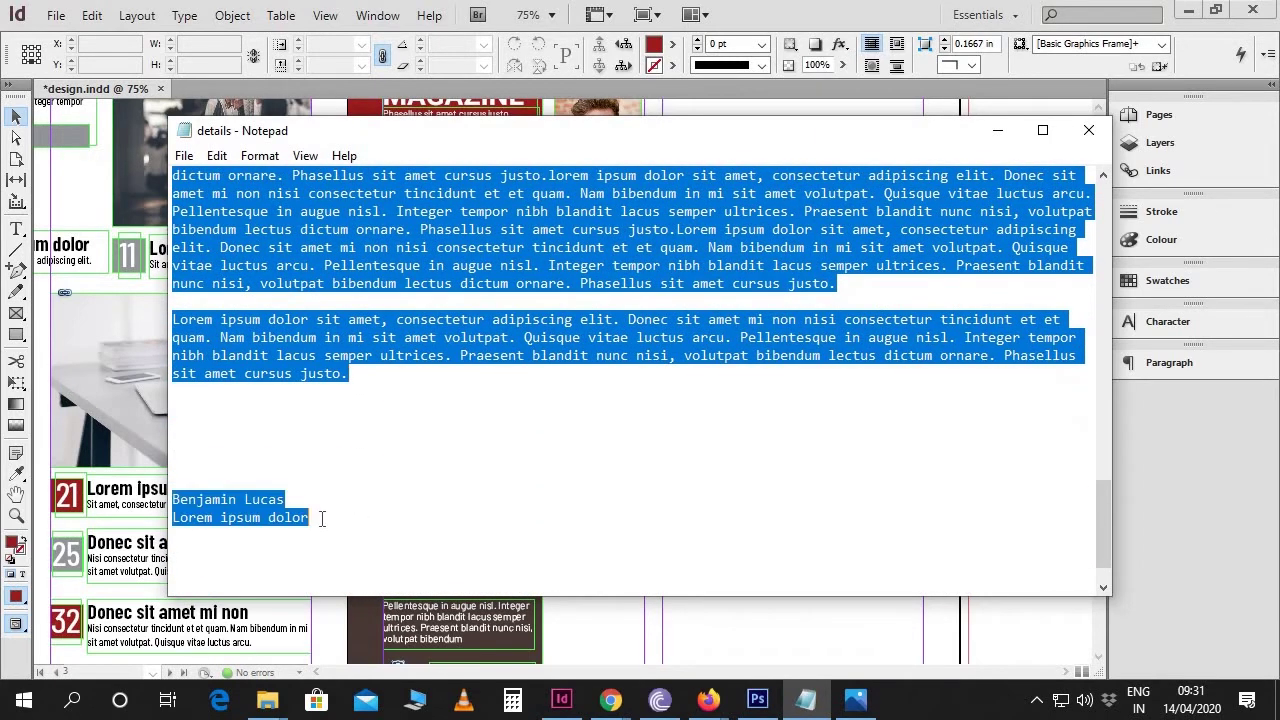
pyautogui.click(990, 131)
pyautogui.moveTo(555, 241); pyautogui.dragTo(922, 648)
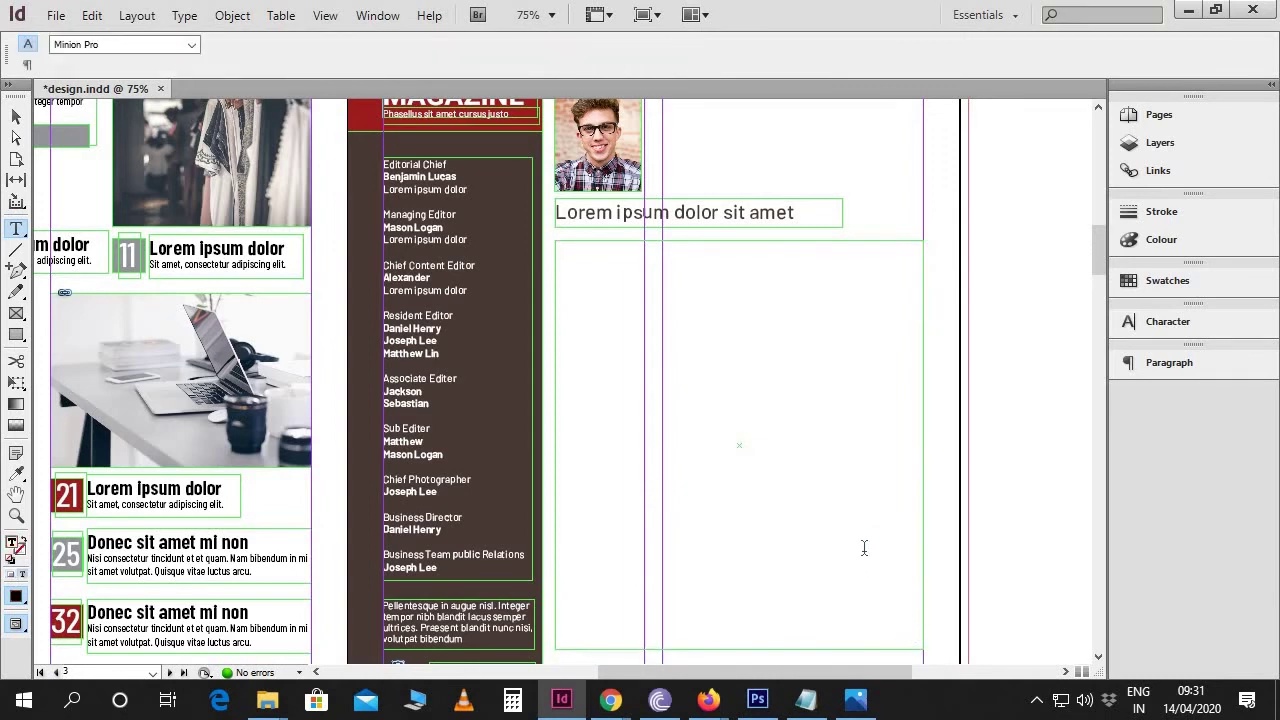
pyautogui.hotkey('ctrl', 'v')
# Step: Set all of the pasted body text in Barlow (OTF) Light
pyautogui.hotkey('ctrl', 'a')
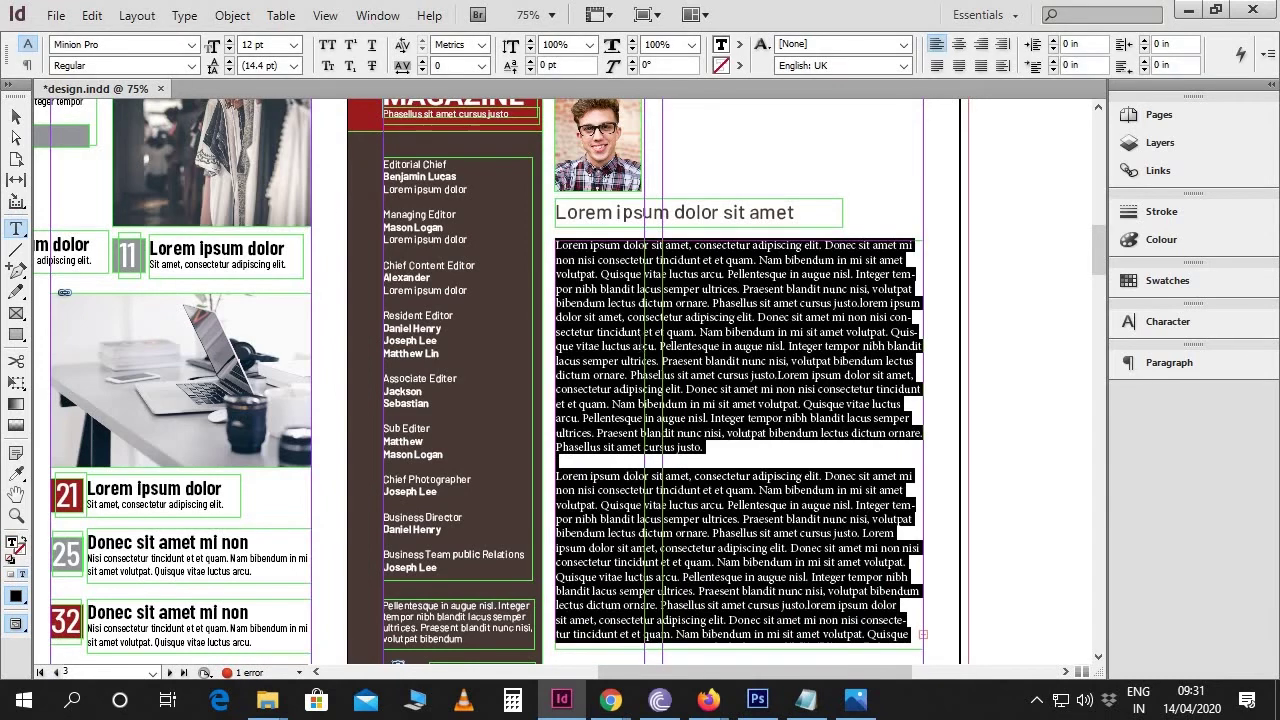
pyautogui.moveTo(139, 47); pyautogui.dragTo(48, 47)
pyautogui.write('Barlow (OTF')
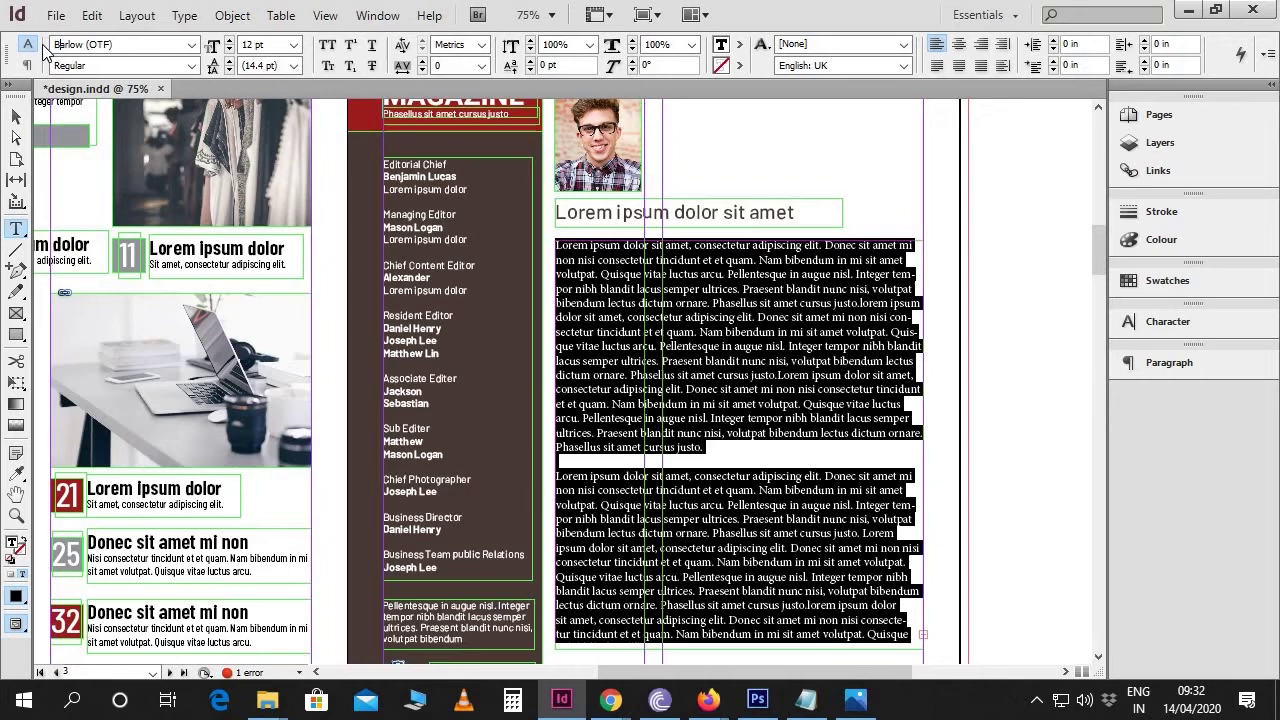
pyautogui.press('Return')
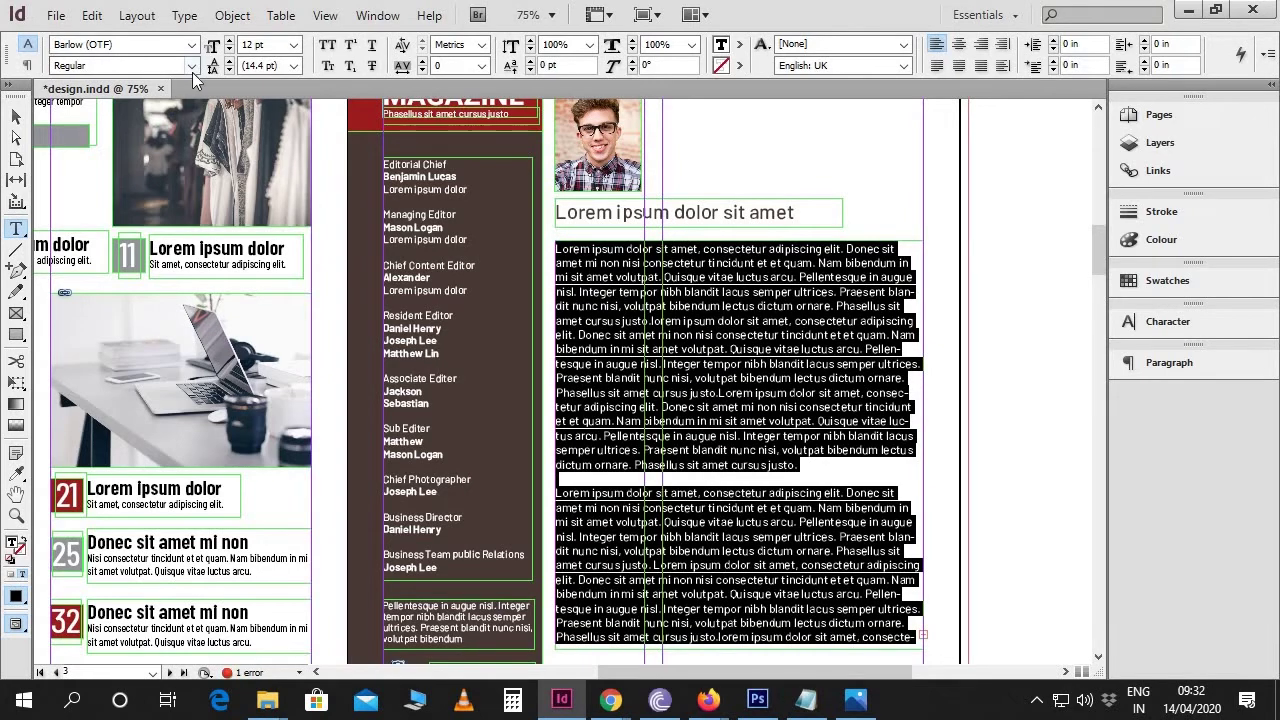
pyautogui.click(191, 65)
pyautogui.scroll(3, 120, 150)
pyautogui.click(97, 168)
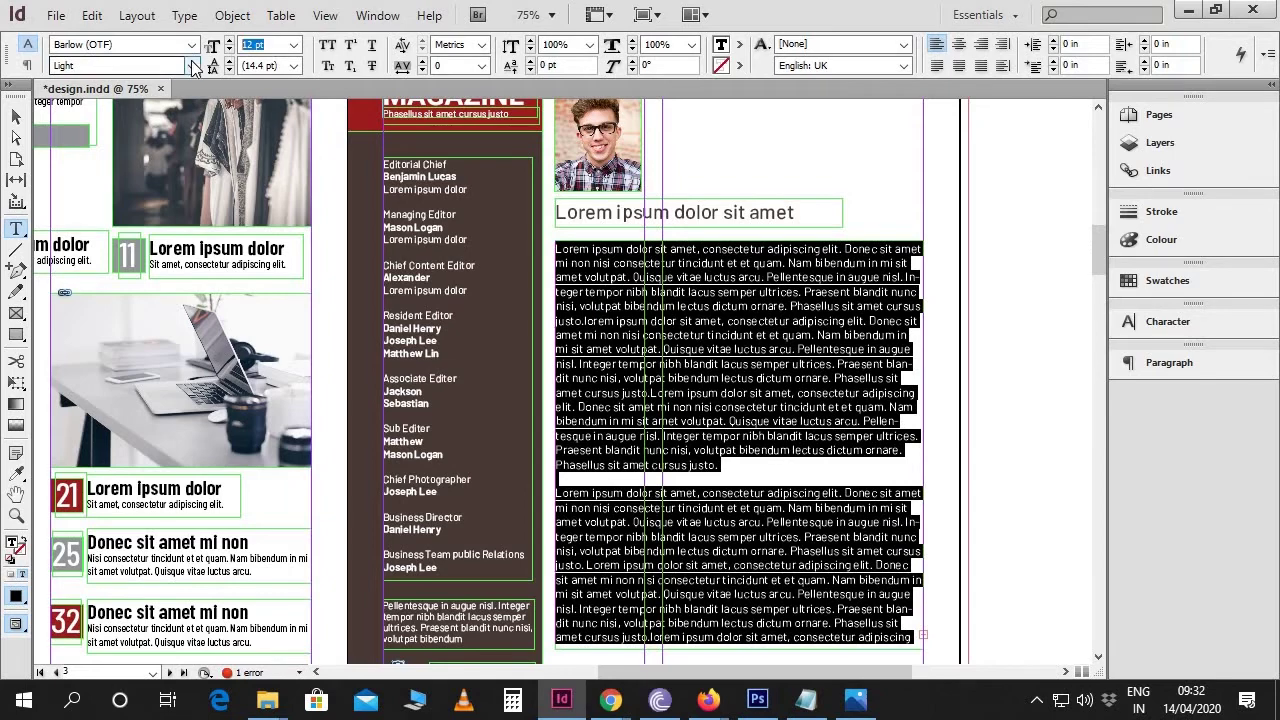
# Step: Set the editorial body text to 9.5 pt with 10 pt leading and clear the text selection
pyautogui.press('Return')
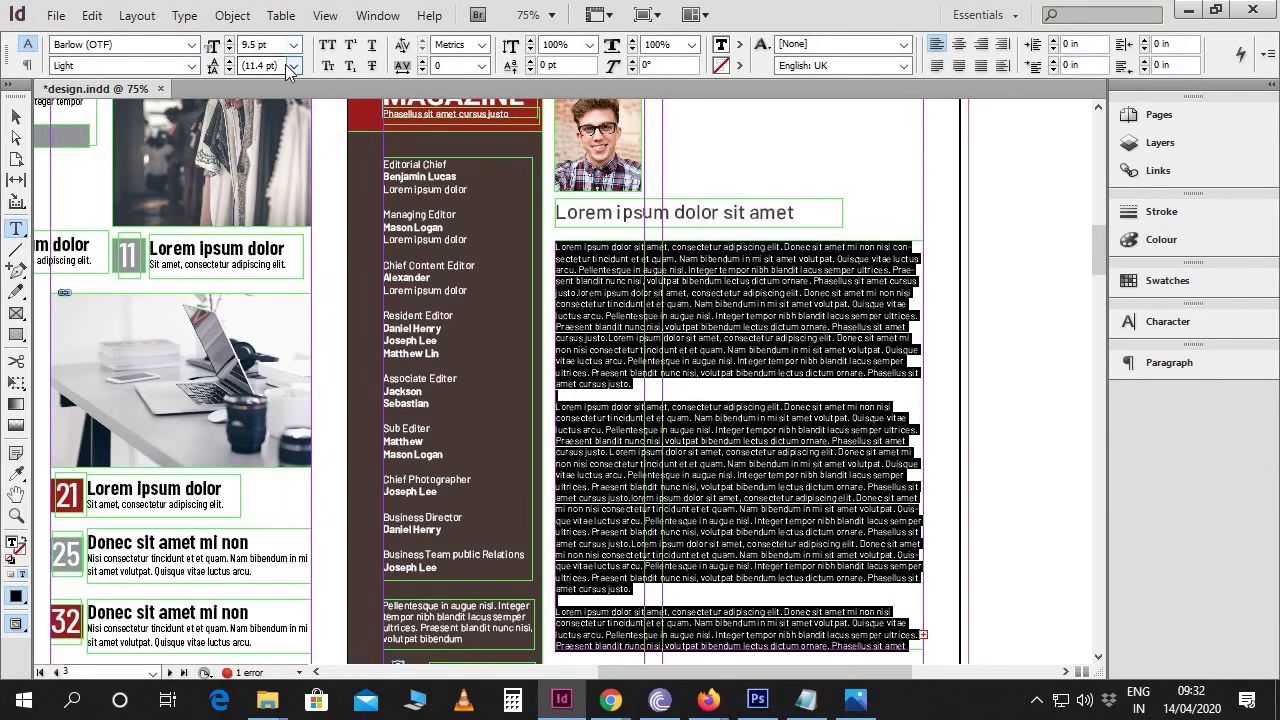
pyautogui.moveTo(283, 65); pyautogui.dragTo(226, 78)
pyautogui.write('10')
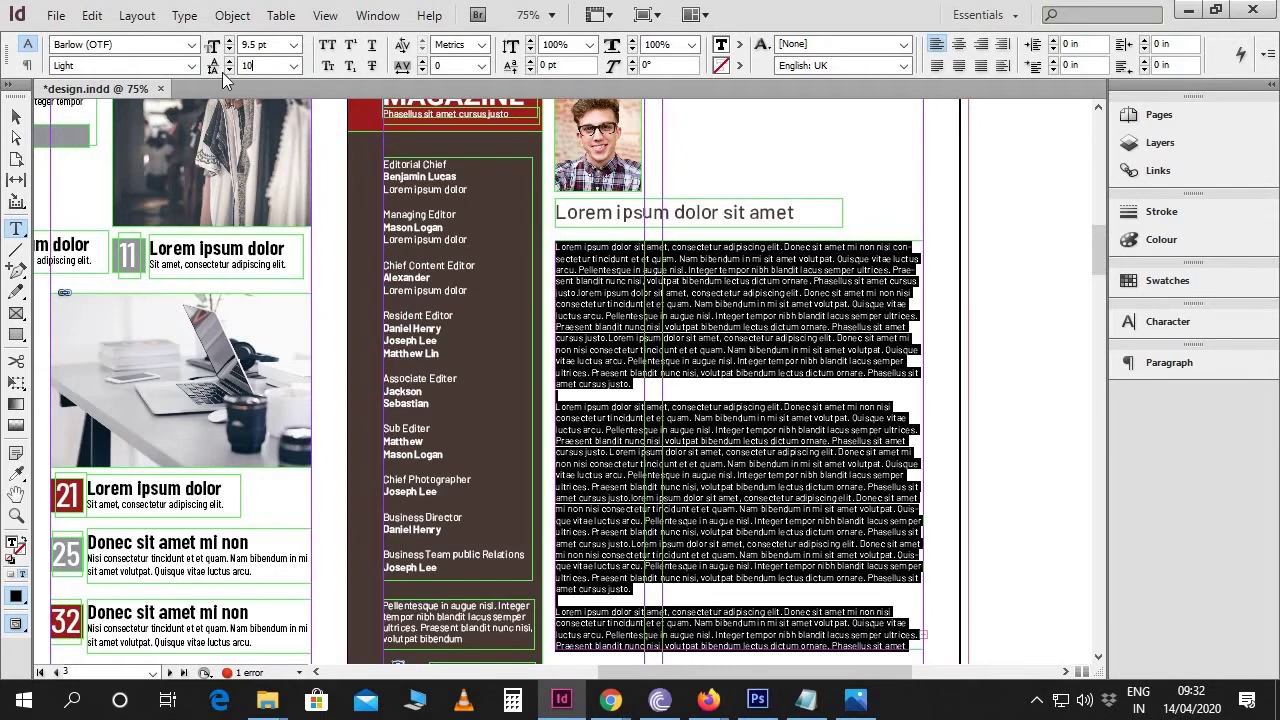
pyautogui.press('Return')
pyautogui.click(677, 297)
# Step: Extend the body text frame downward to about 6.62 in high, deselect it, and switch to the preview screen mode
pyautogui.scroll(-4, 680, 299)
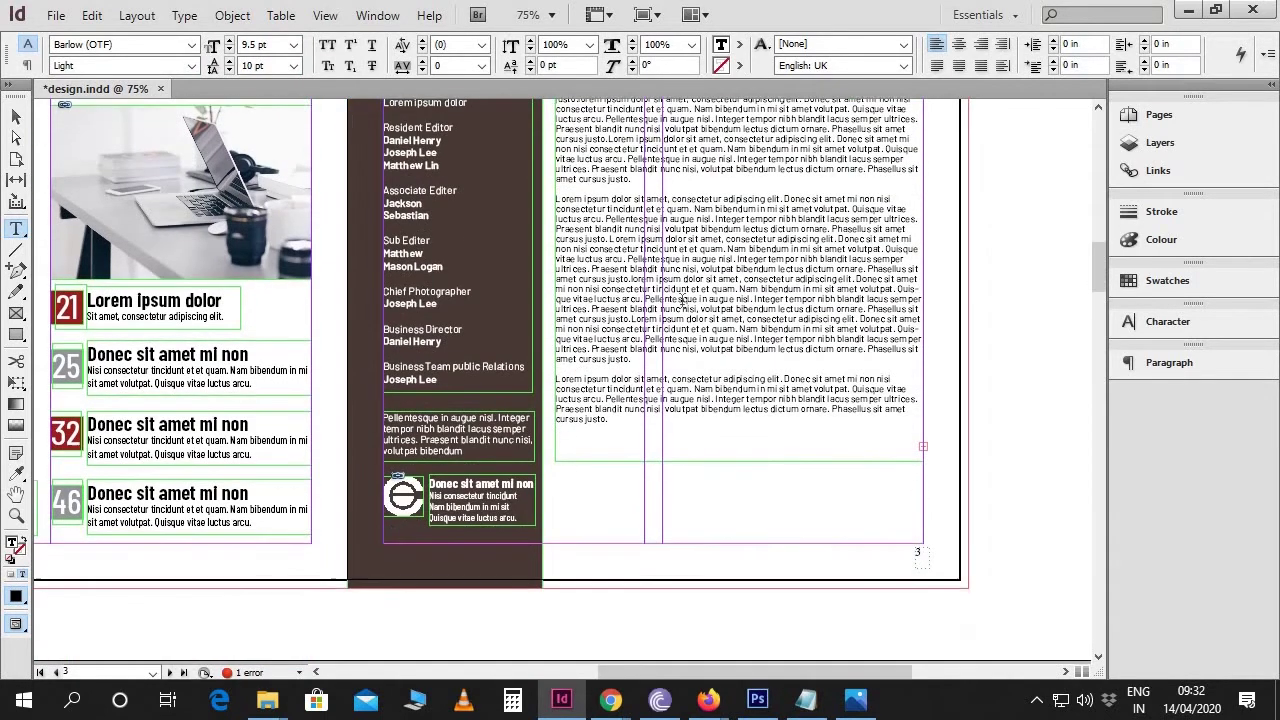
pyautogui.click(16, 116)
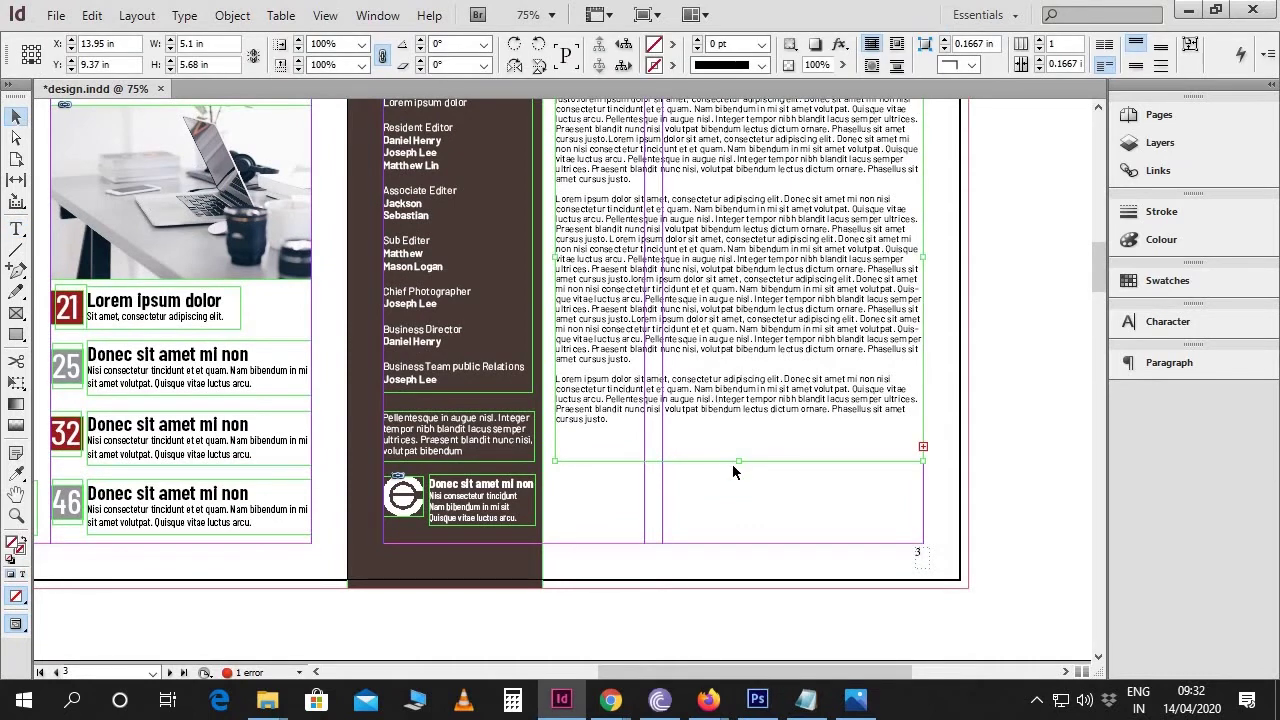
pyautogui.moveTo(740, 463); pyautogui.dragTo(740, 531)
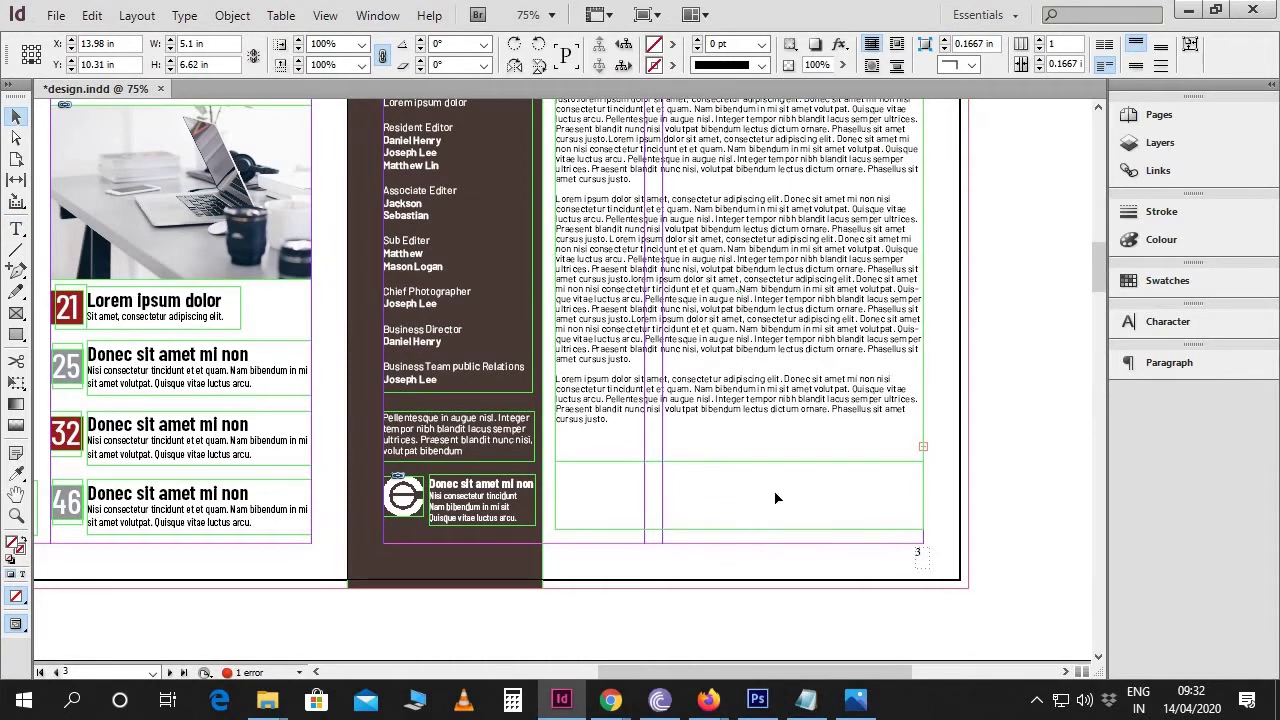
pyautogui.click(1017, 497)
pyautogui.hotkey('ctrl', '1')
pyautogui.press('w')
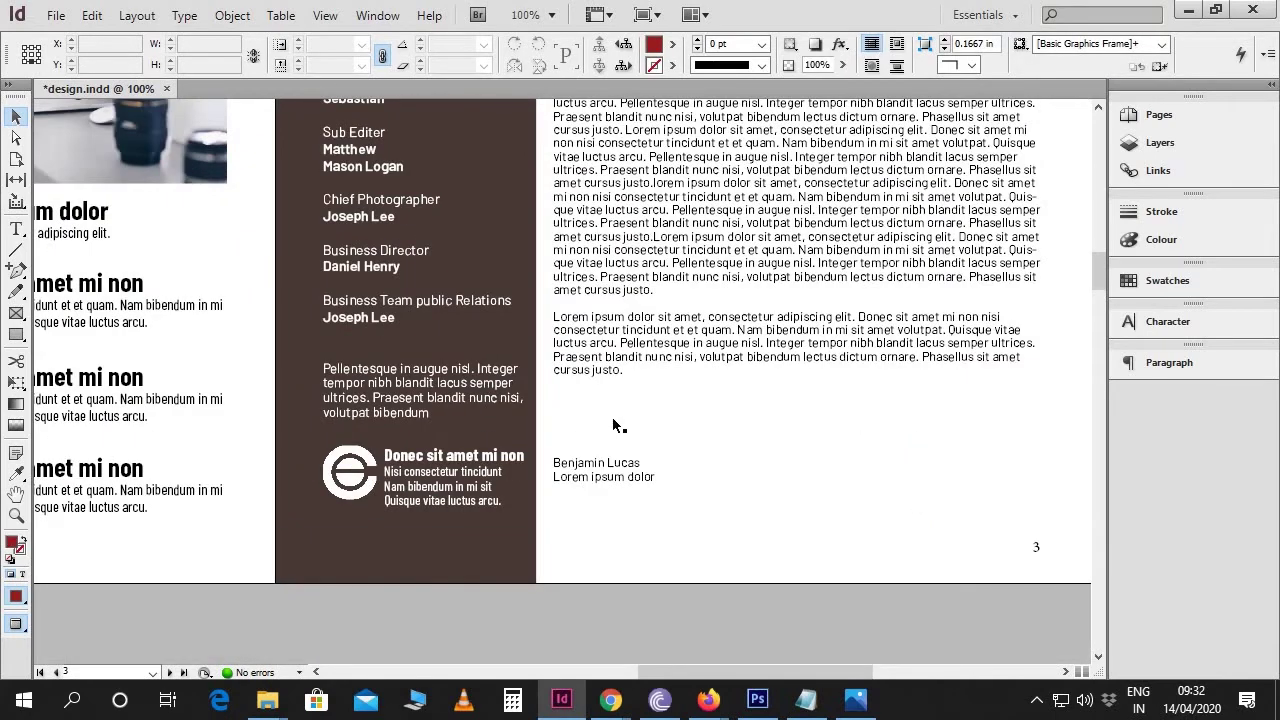
# Step: Place the sign image about 0.96 in wide in the gap just above the signature name
pyautogui.hotkey('ctrl', 'd')
pyautogui.scroll(-2, 620, 398)
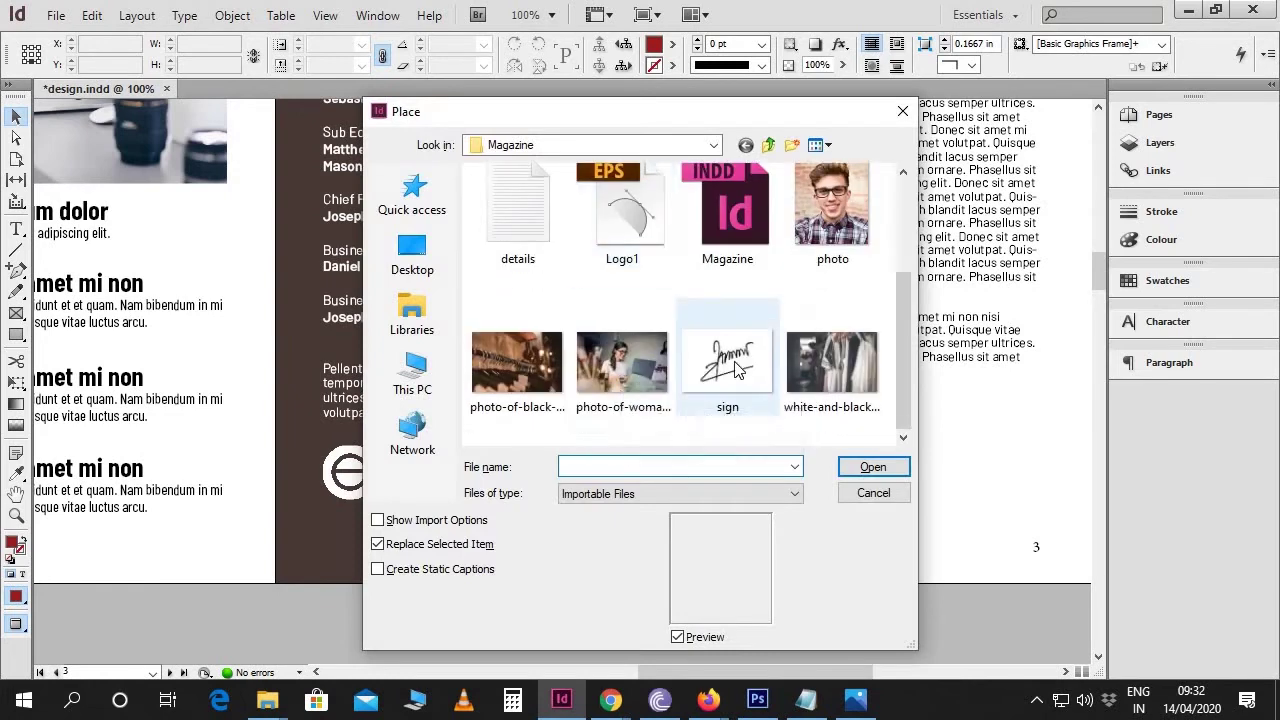
pyautogui.click(727, 360)
pyautogui.click(873, 468)
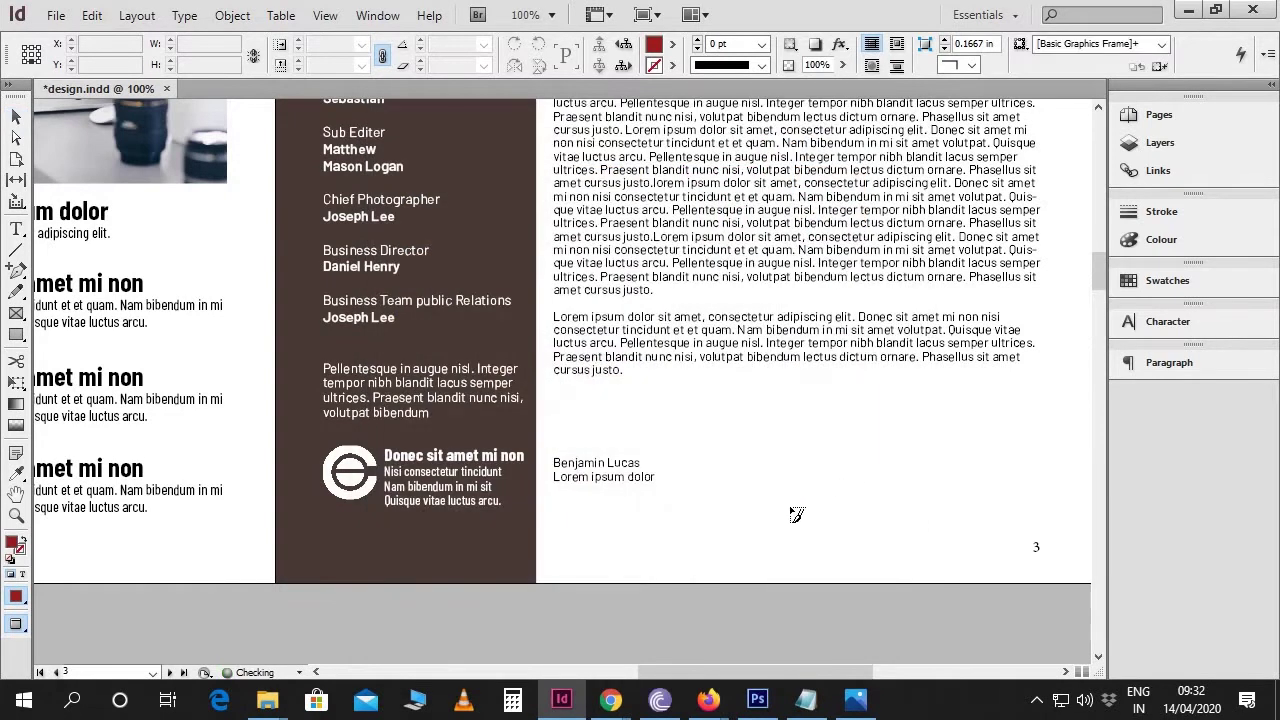
pyautogui.moveTo(750, 513)
pyautogui.mouseDown()
pyautogui.moveTo(846, 583)
pyautogui.moveTo(750, 545)
pyautogui.moveTo(619, 441)
pyautogui.moveTo(633, 447)
pyautogui.mouseUp()
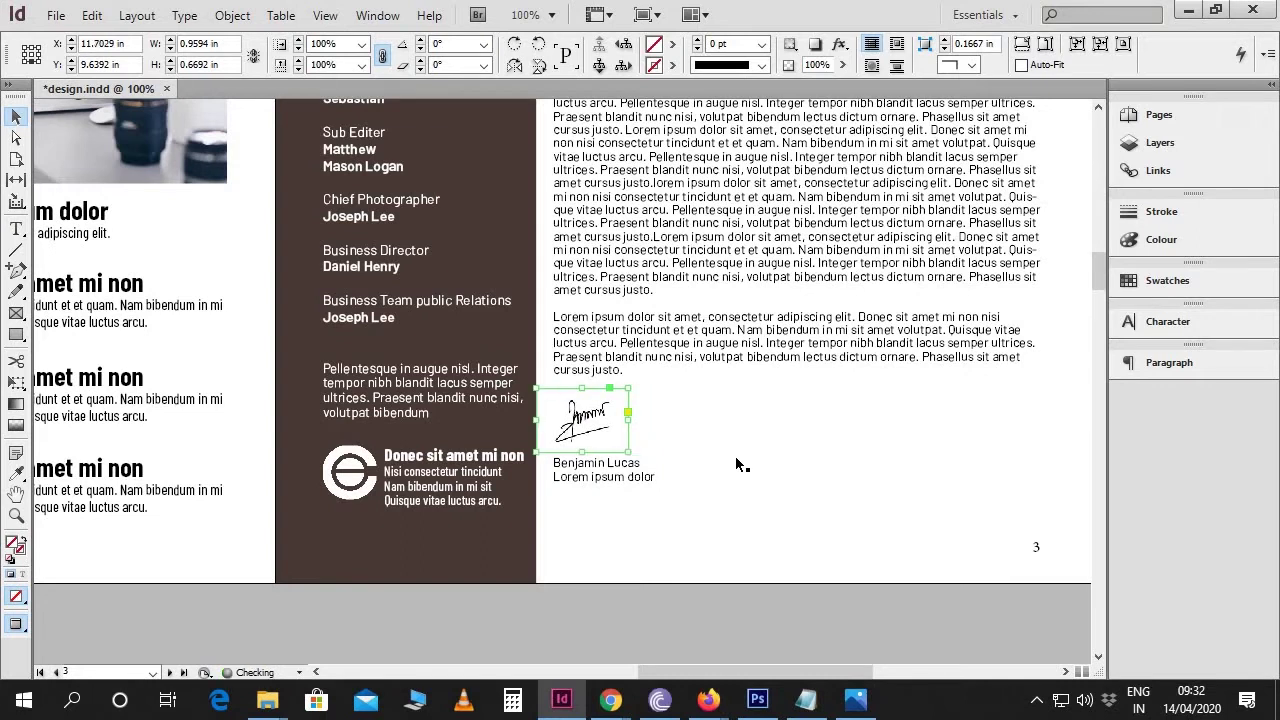
# Step: Set the signature name below the sign image in a bold weight of Barlow (OTF) and deselect the frame
pyautogui.doubleClick(660, 470)
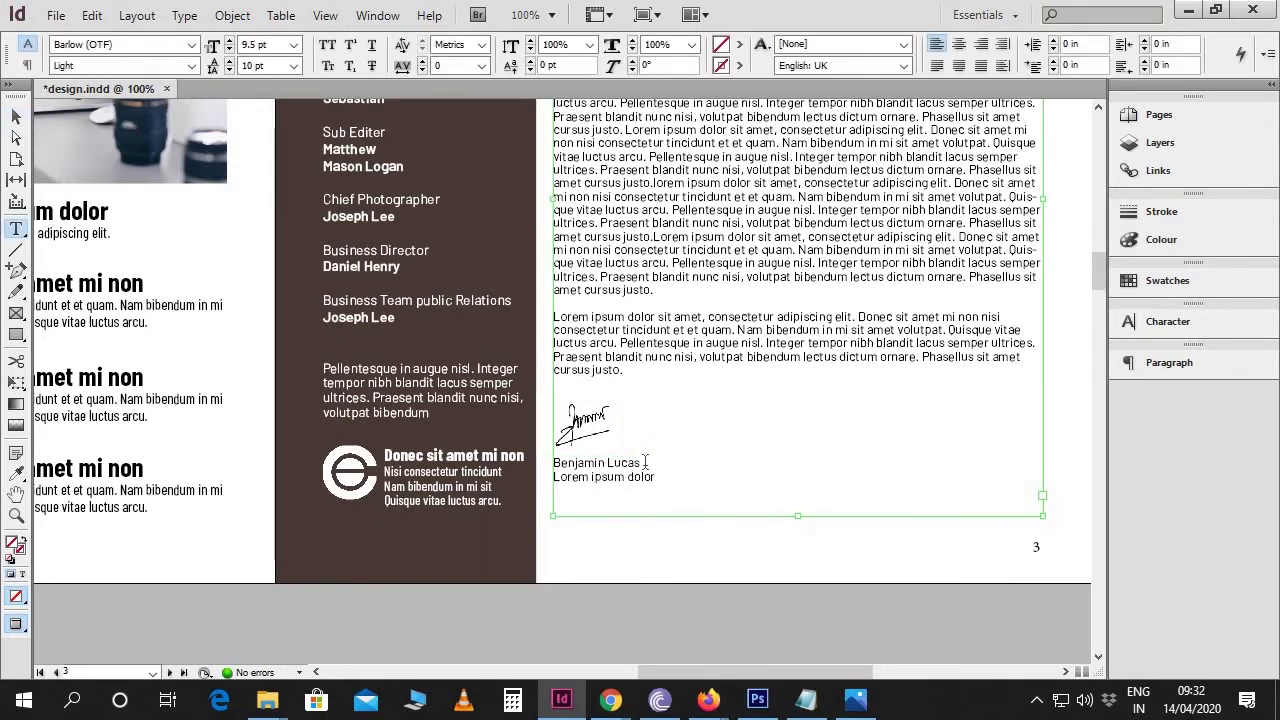
pyautogui.moveTo(641, 464); pyautogui.dragTo(556, 462)
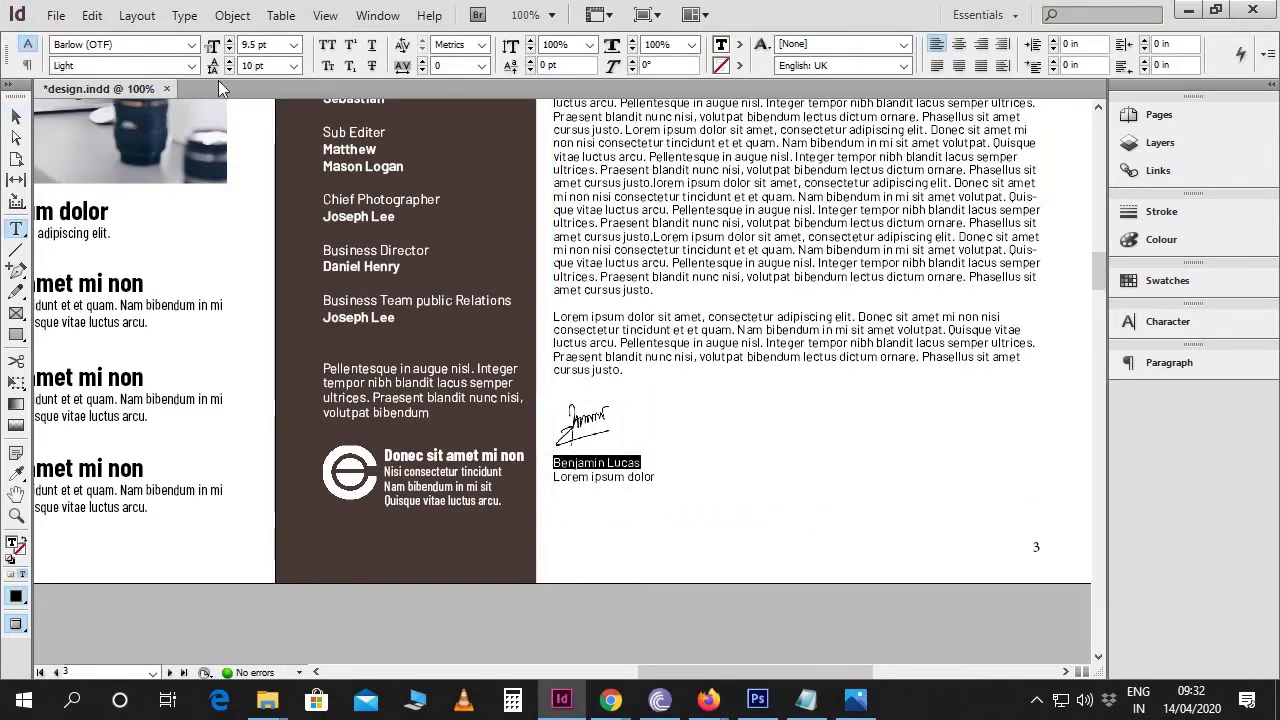
pyautogui.click(192, 66)
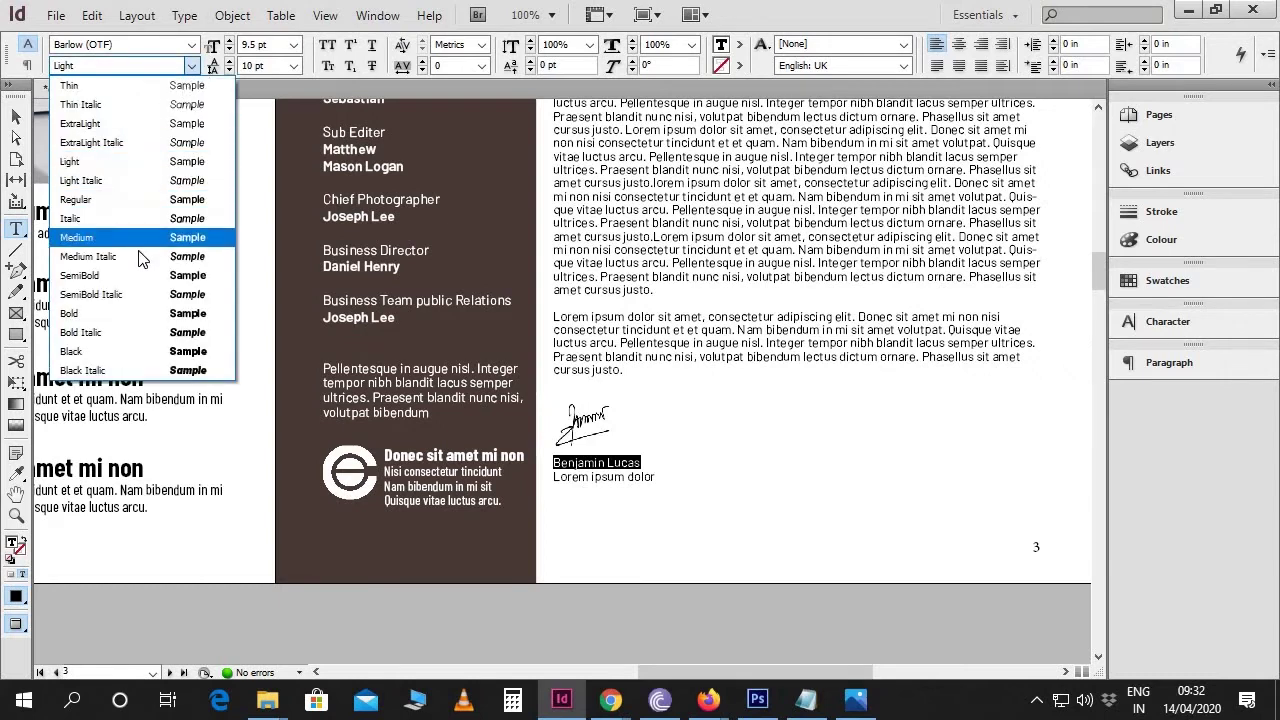
pyautogui.press('Escape')
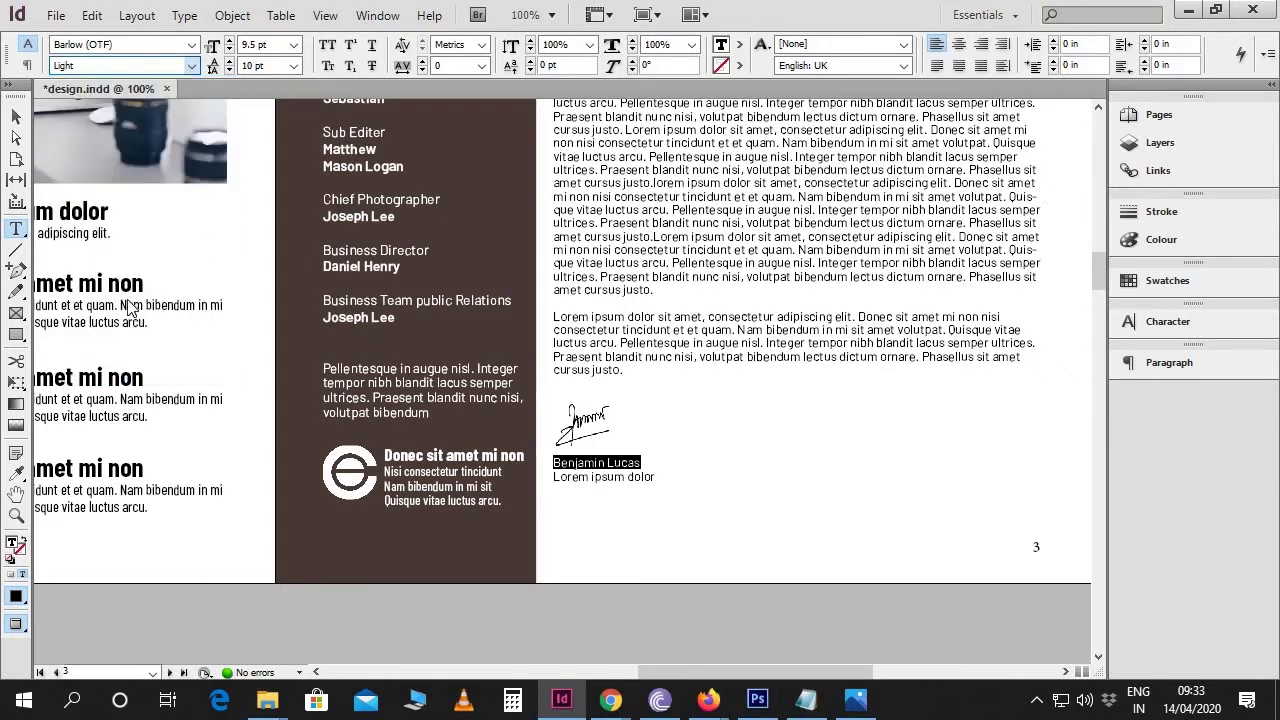
pyautogui.press('Escape')
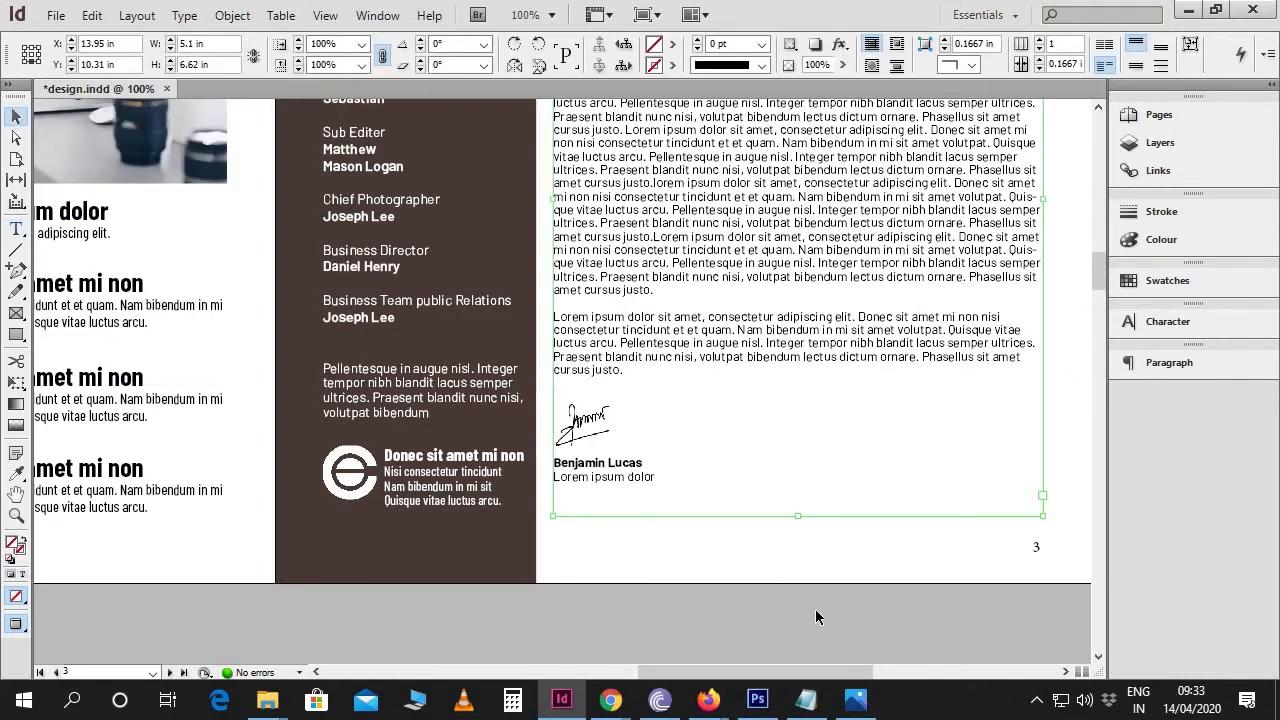
pyautogui.click(859, 571)
# Step: Justify all of the editorial body text with its last lines aligned left
pyautogui.scroll(3, 863, 571)
pyautogui.scroll(5, 863, 571)
pyautogui.hscroll(4, 800, 510)
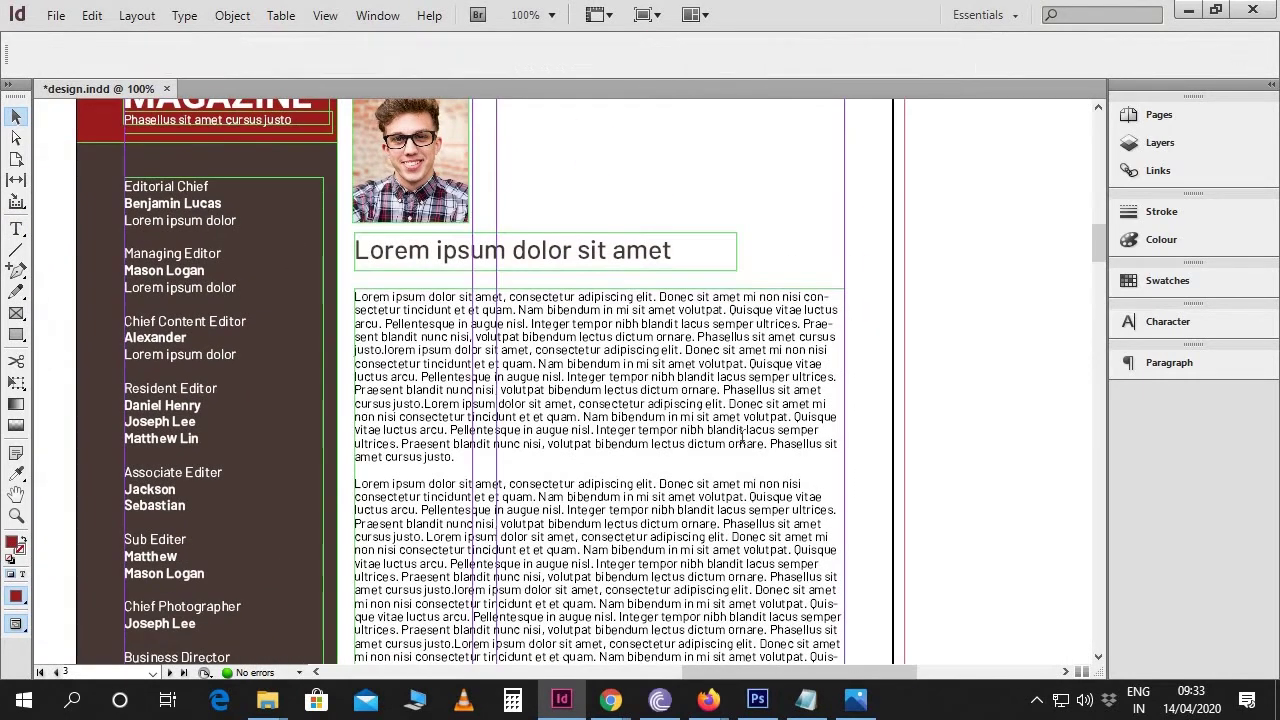
pyautogui.doubleClick(750, 457)
pyautogui.hotkey('ctrl', 'a')
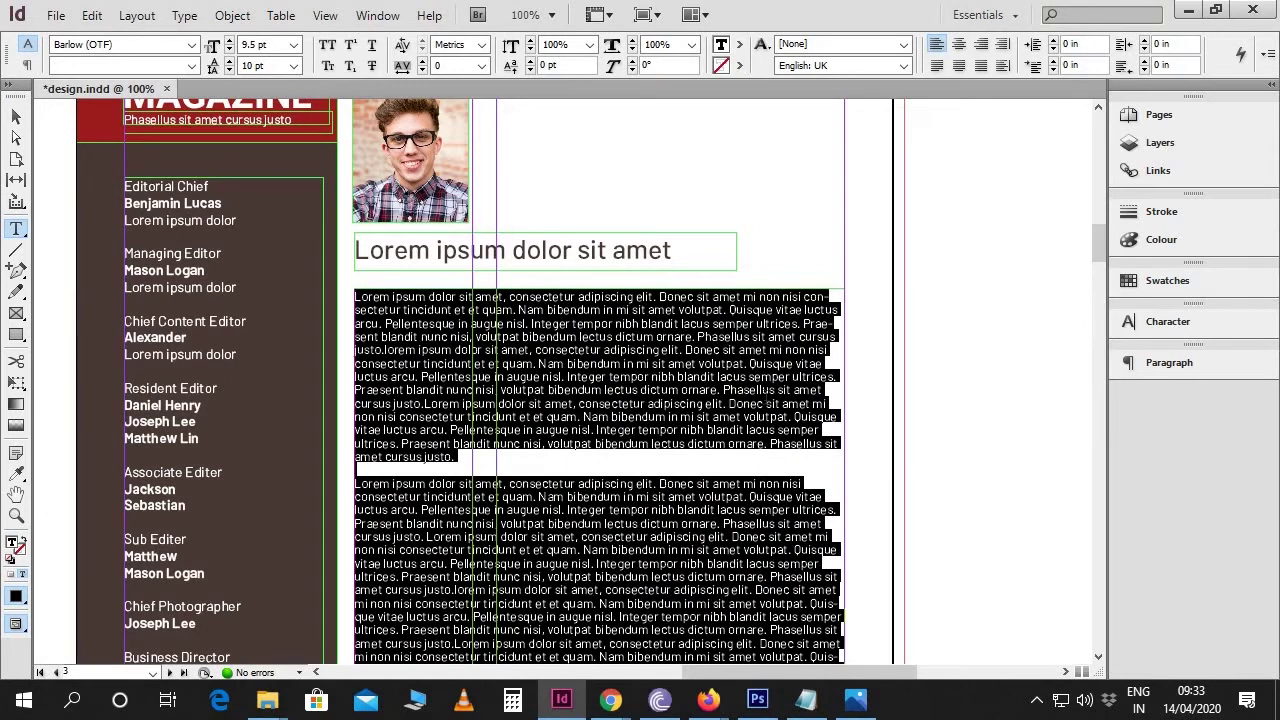
pyautogui.click(936, 65)
pyautogui.click(740, 345)
pyautogui.scroll(-2, 740, 345)
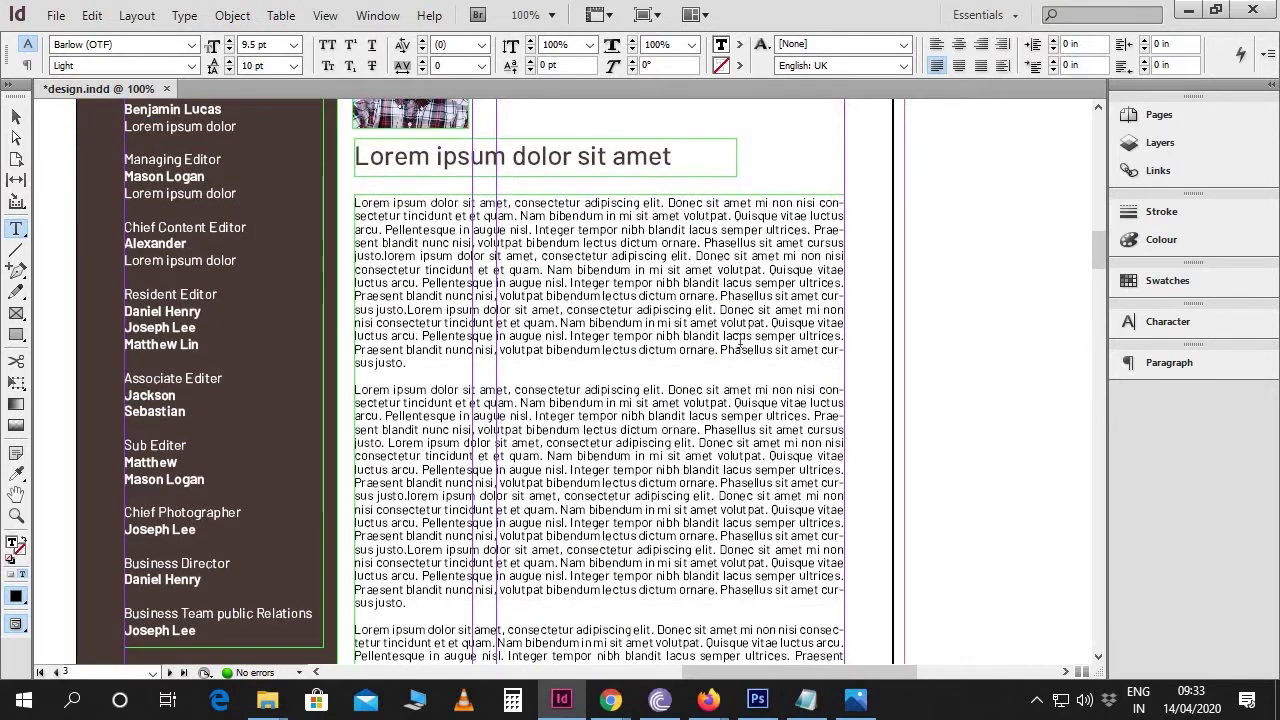
# Step: Deselect the text and examine the layout of page 3 from the portrait down to the signature
pyautogui.click(16, 121)
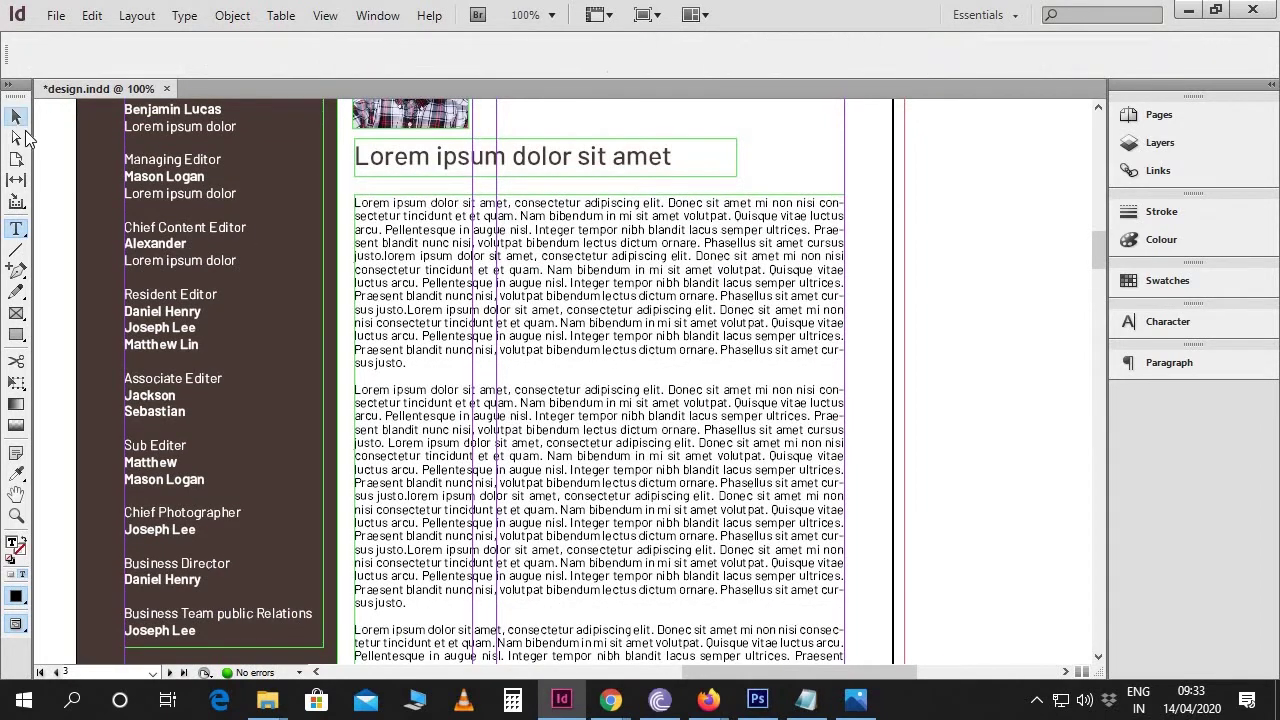
pyautogui.click(1019, 472)
pyautogui.scroll(1, 960, 460)
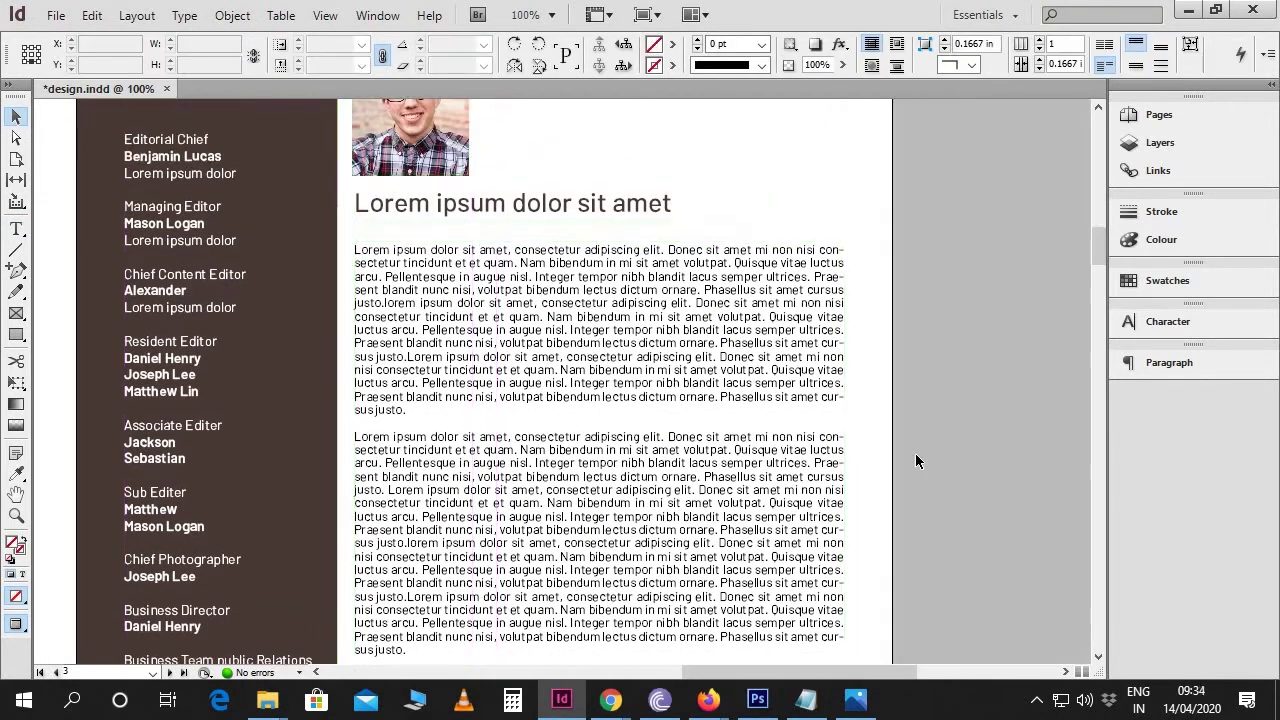
pyautogui.hotkey('ctrl', '-')
pyautogui.hotkey('ctrl', '-')
pyautogui.hotkey('ctrl', '=')
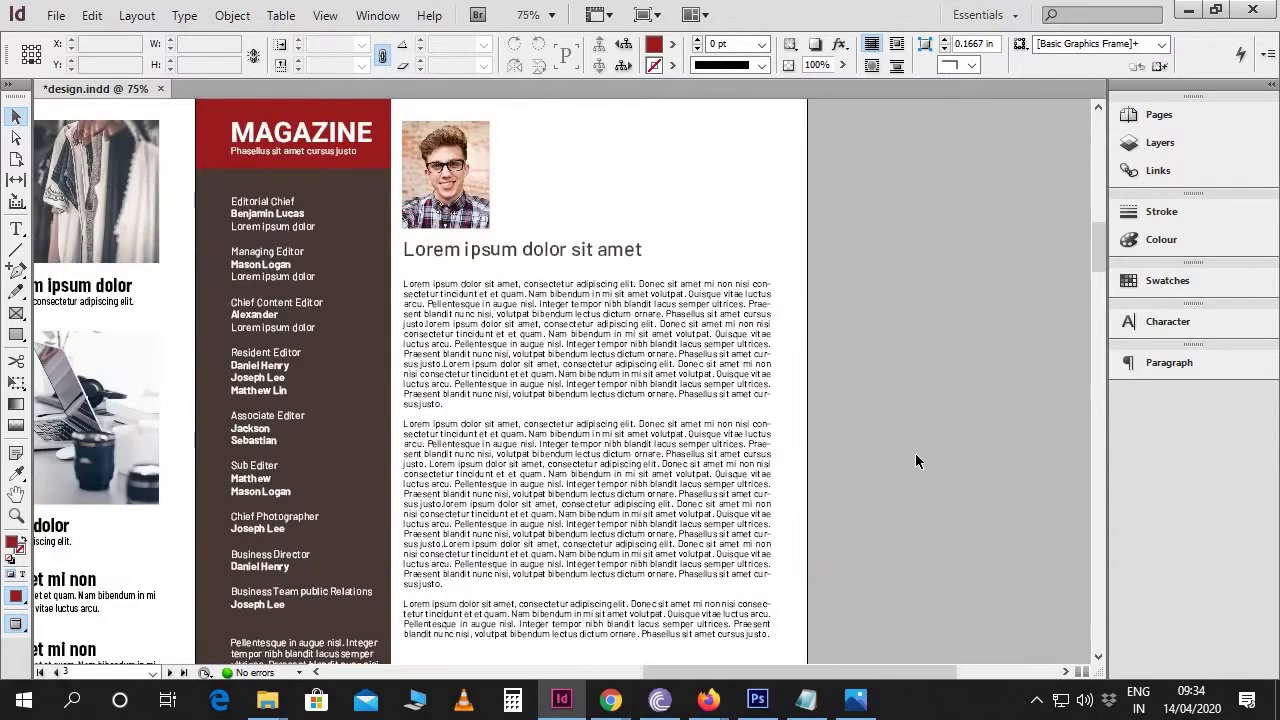
pyautogui.scroll(-3, 915, 453)
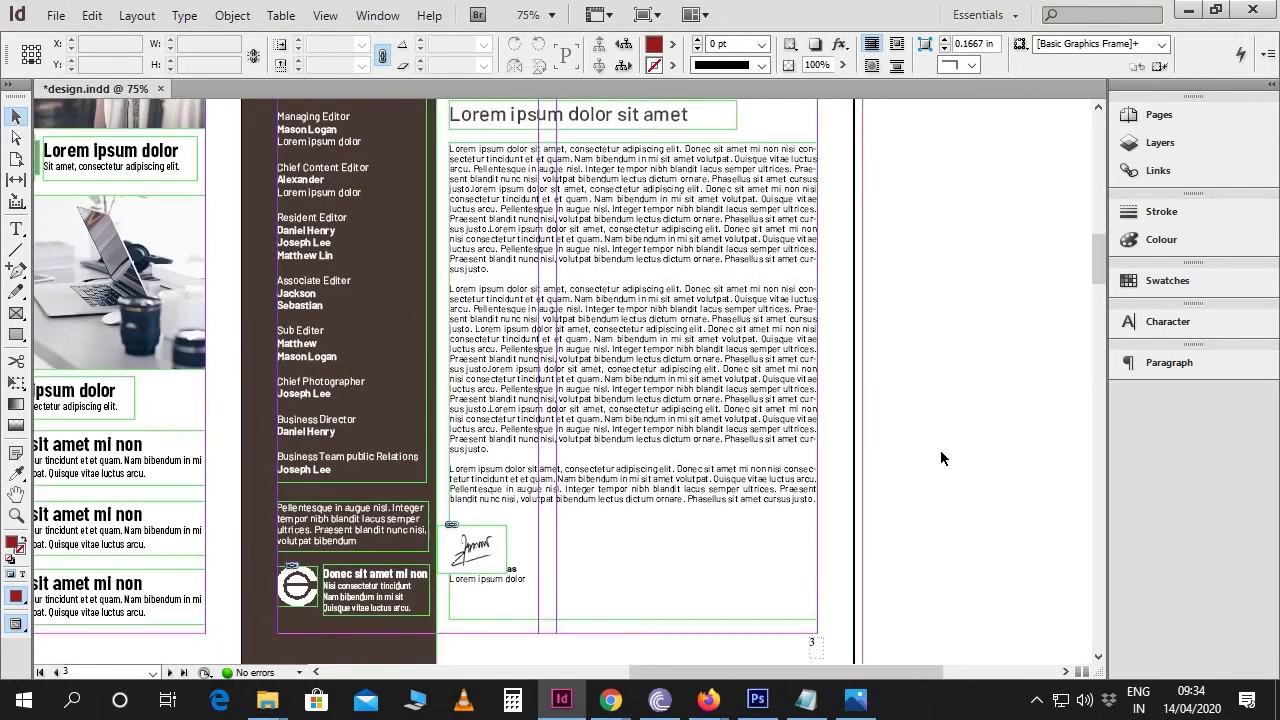
pyautogui.scroll(5, 940, 458)
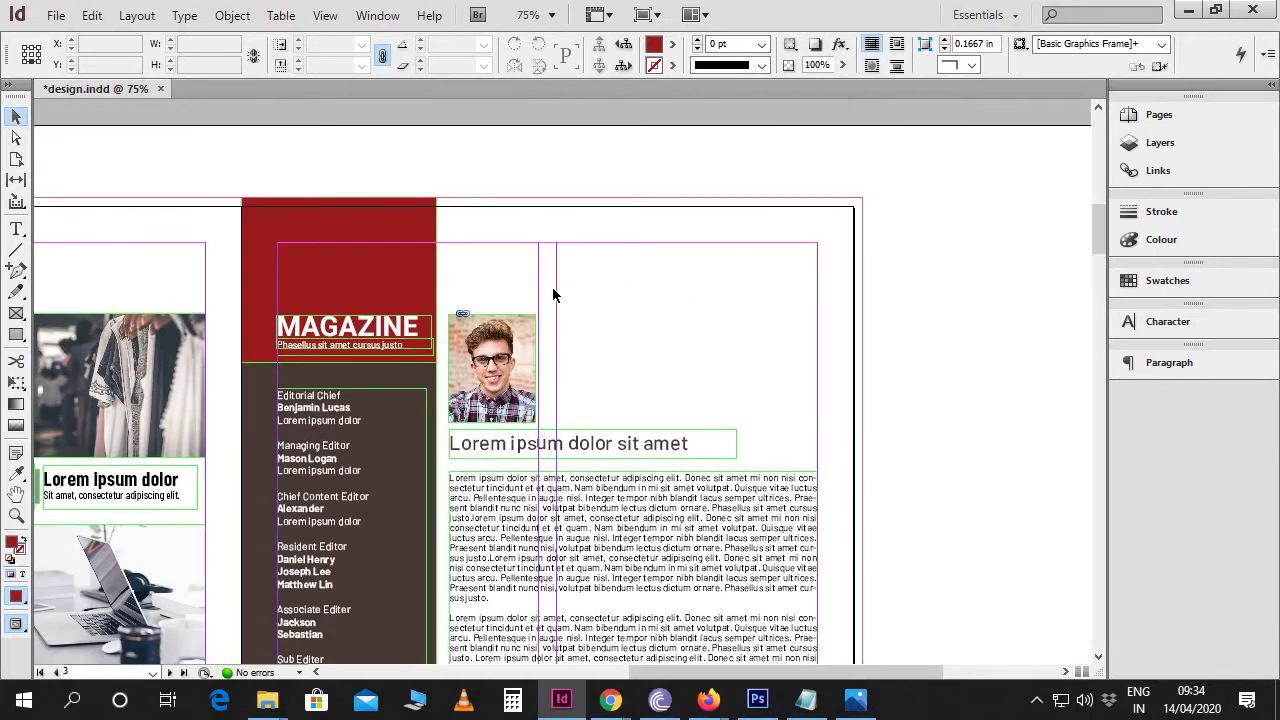
# Step: Draw a red bar about 0.2 by 1.215 in from the top bleed edge at the right margin, and narrow it from its left side
pyautogui.click(16, 335)
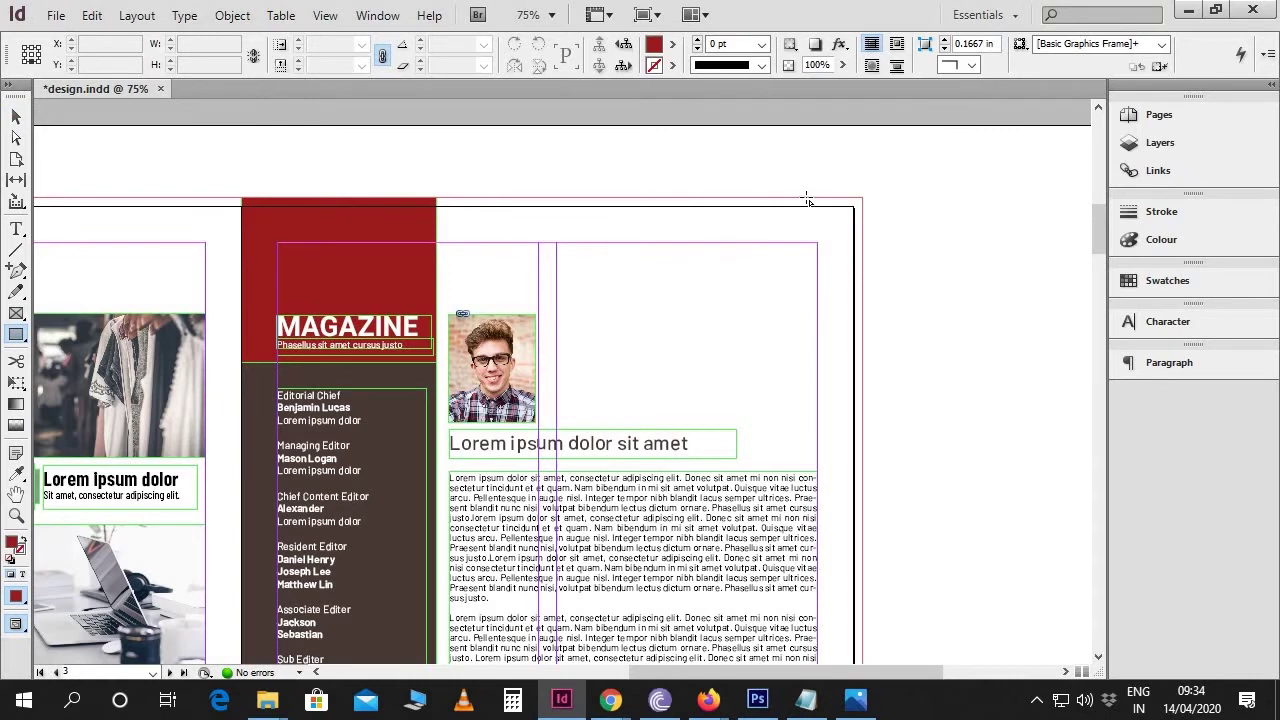
pyautogui.moveTo(803, 201); pyautogui.dragTo(816, 289)
pyautogui.hotkey('ctrl', '1')
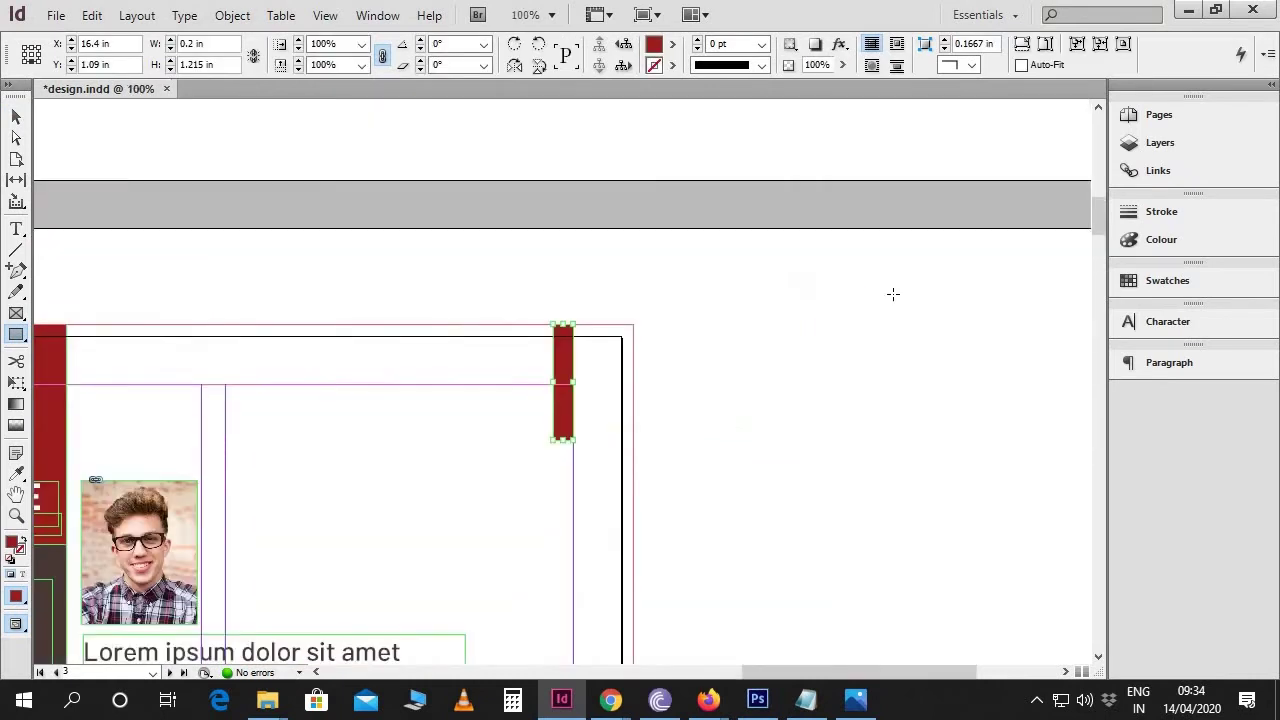
pyautogui.press('v')
pyautogui.click(565, 385)
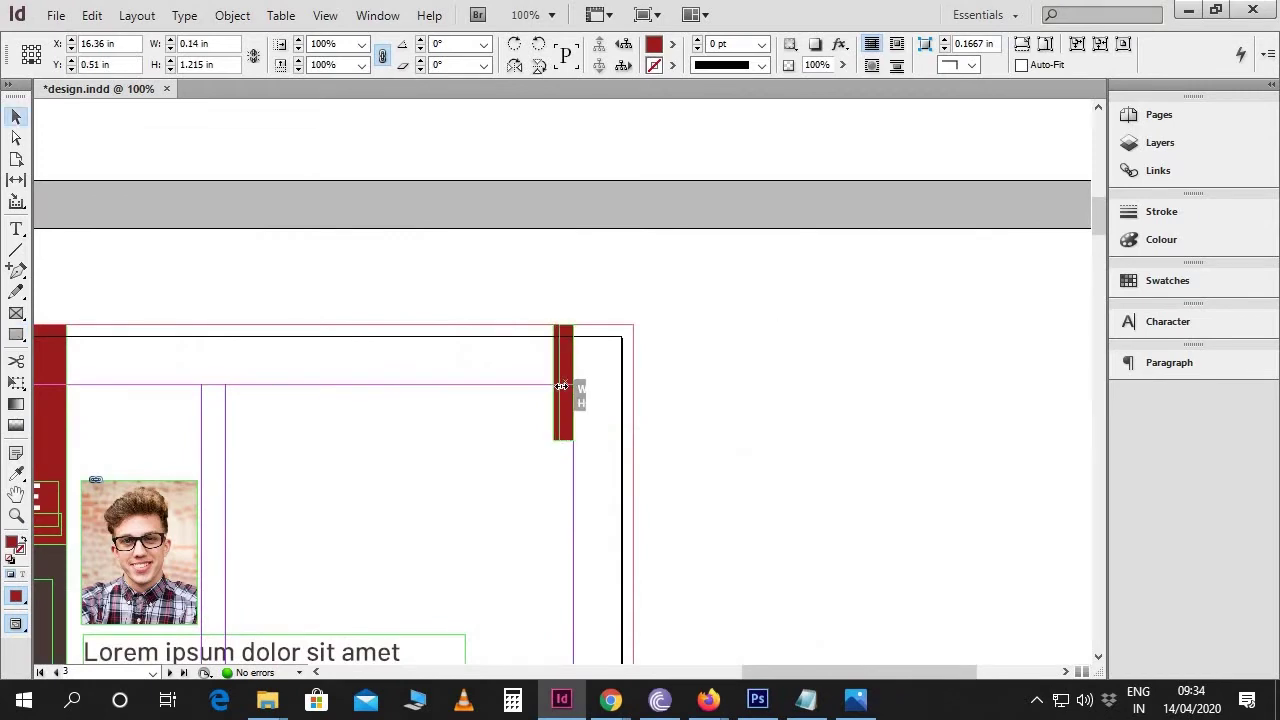
pyautogui.click(641, 411)
# Step: Copy "cursus justo. LOREM IPSUM" from the details file in Notepad and paste it into a new InDesign text frame left of the red bar
pyautogui.scroll(-3, 829, 346)
pyautogui.hscroll(-5, 829, 346)
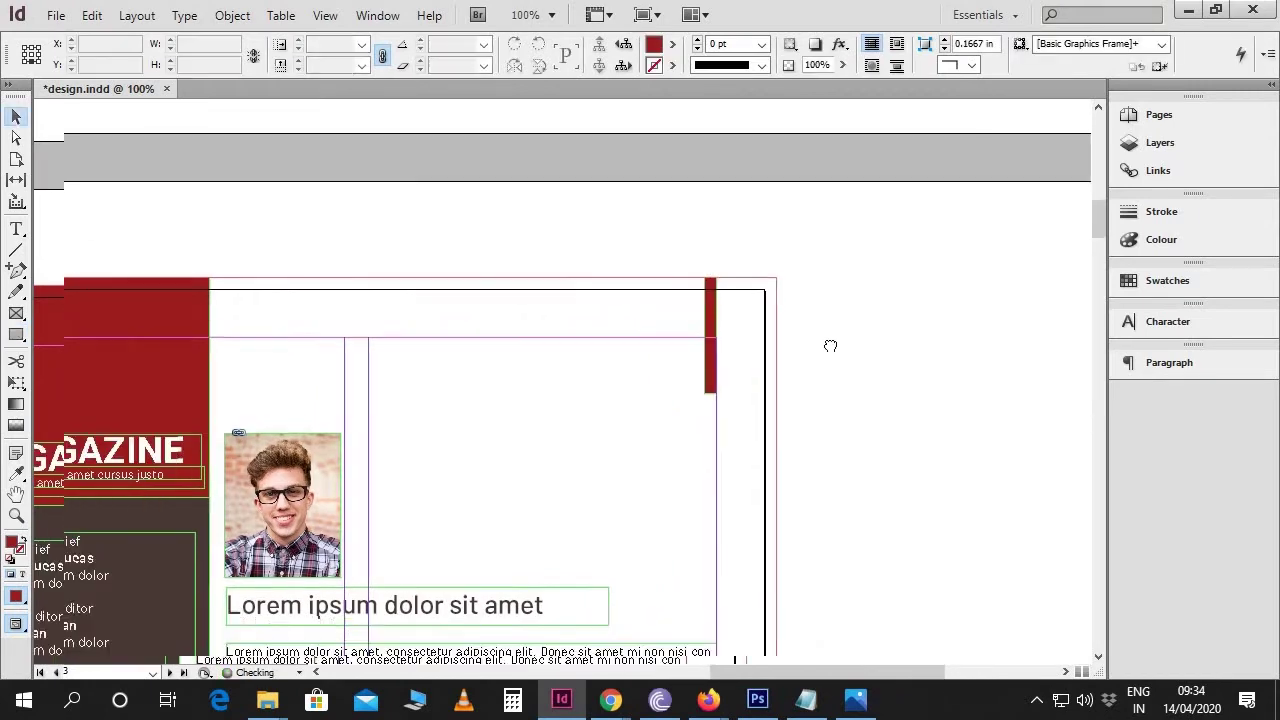
pyautogui.click(806, 700)
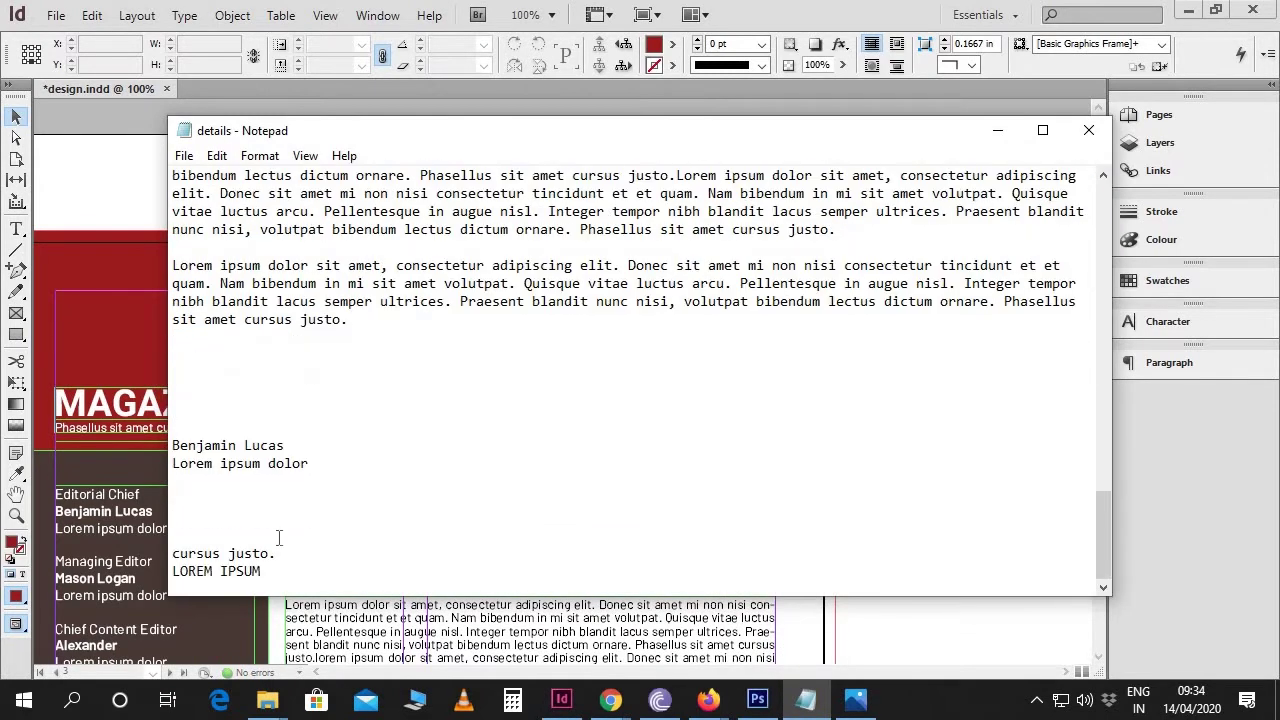
pyautogui.moveTo(274, 570); pyautogui.dragTo(172, 551)
pyautogui.hotkey('ctrl', 'c')
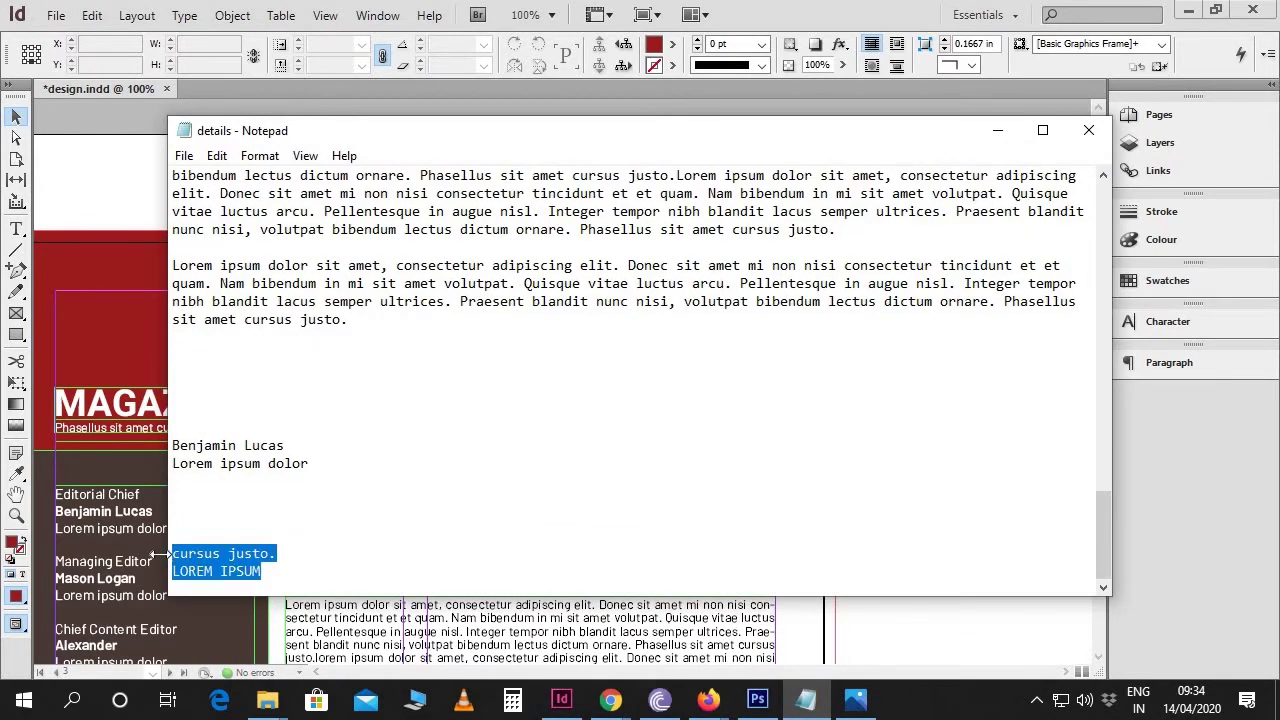
pyautogui.click(561, 700)
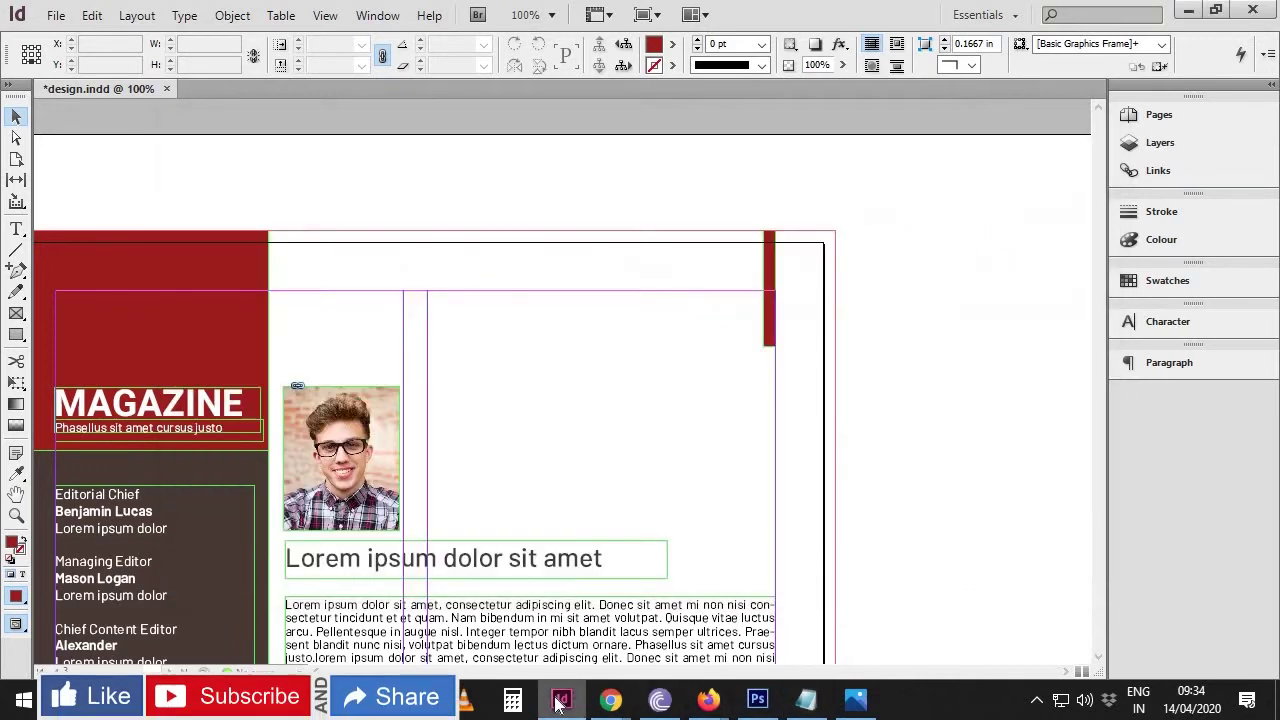
pyautogui.press('t')
pyautogui.moveTo(645, 309); pyautogui.dragTo(758, 348)
pyautogui.hotkey('ctrl', 'v')
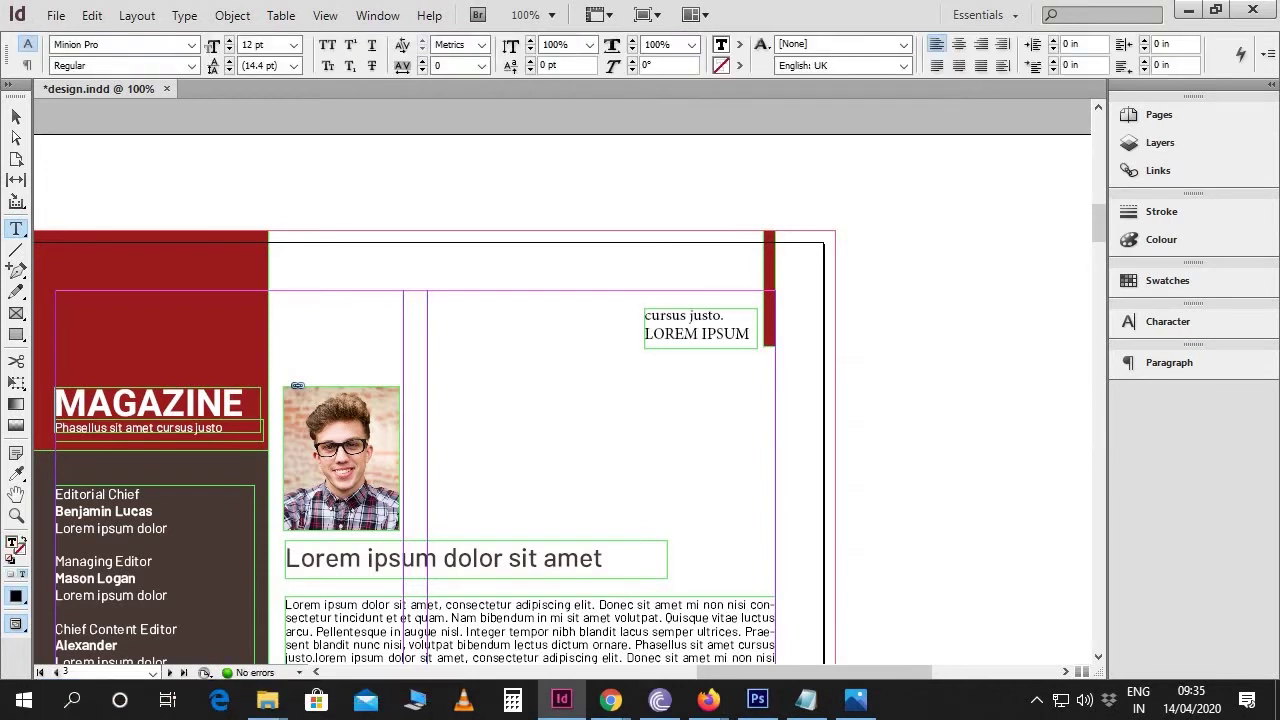
# Step: Set both lines of the pasted text in Barlow (OTF)
pyautogui.hotkey('ctrl', 'a')
pyautogui.tripleClick(110, 44)
pyautogui.write('B')
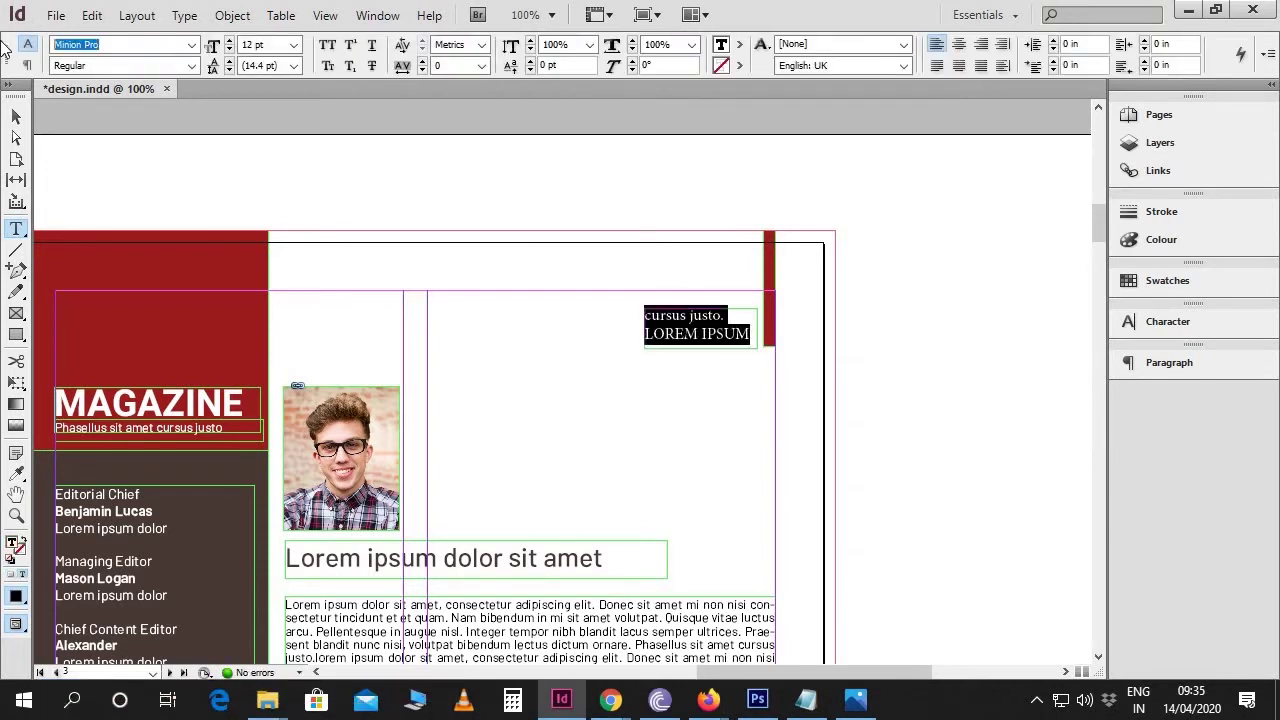
pyautogui.press('Return')
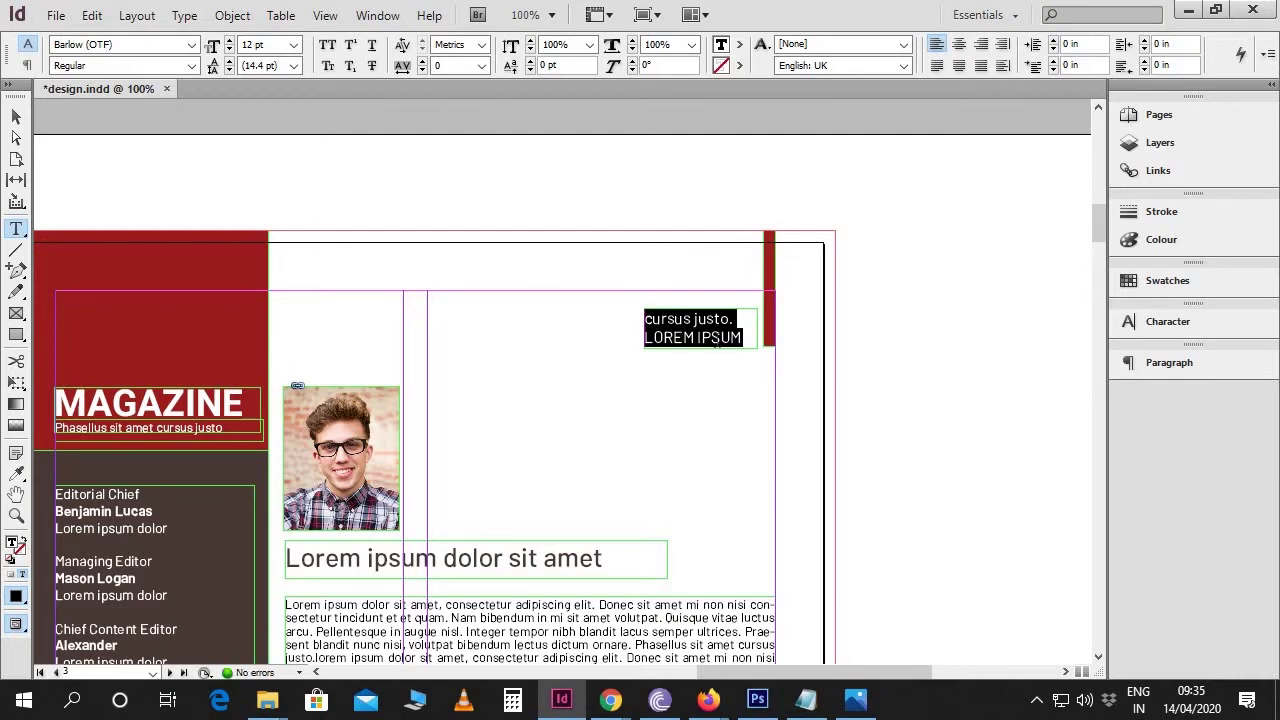
# Step: Make the "LOREM IPSUM" line Bold and colour it with the side column's red using the Eyedropper
pyautogui.moveTo(746, 338); pyautogui.dragTo(641, 336)
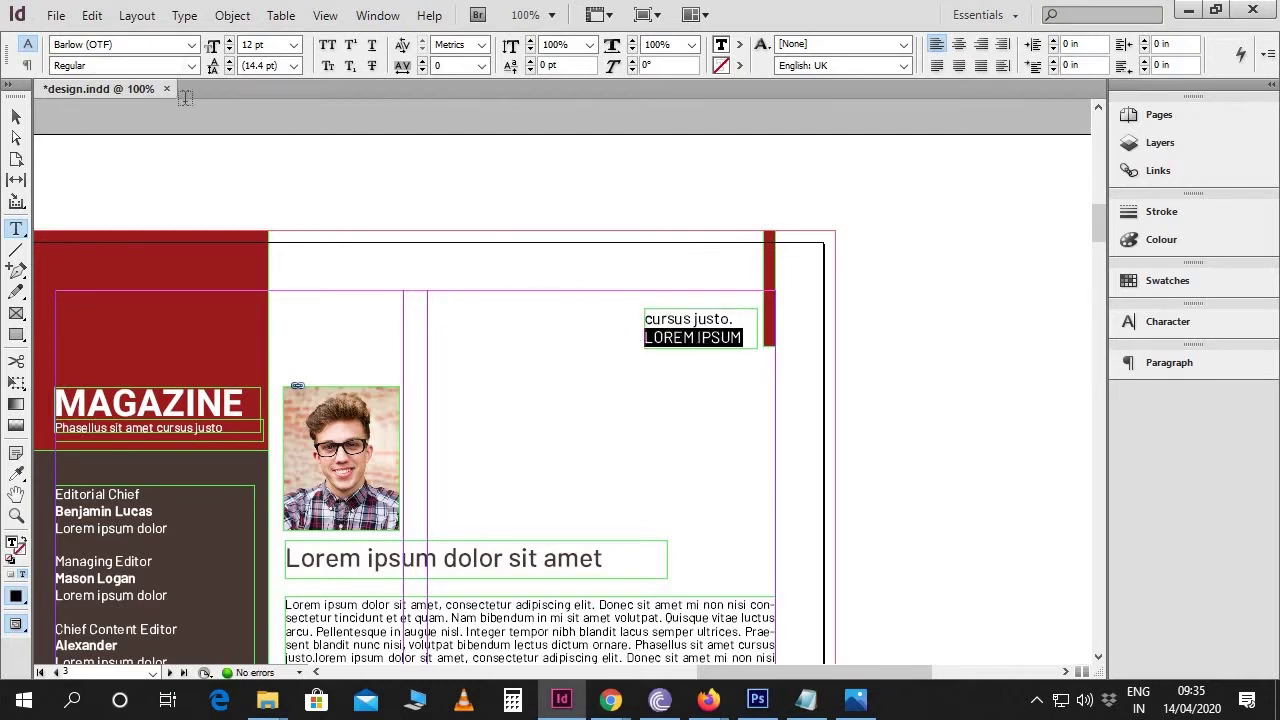
pyautogui.click(191, 66)
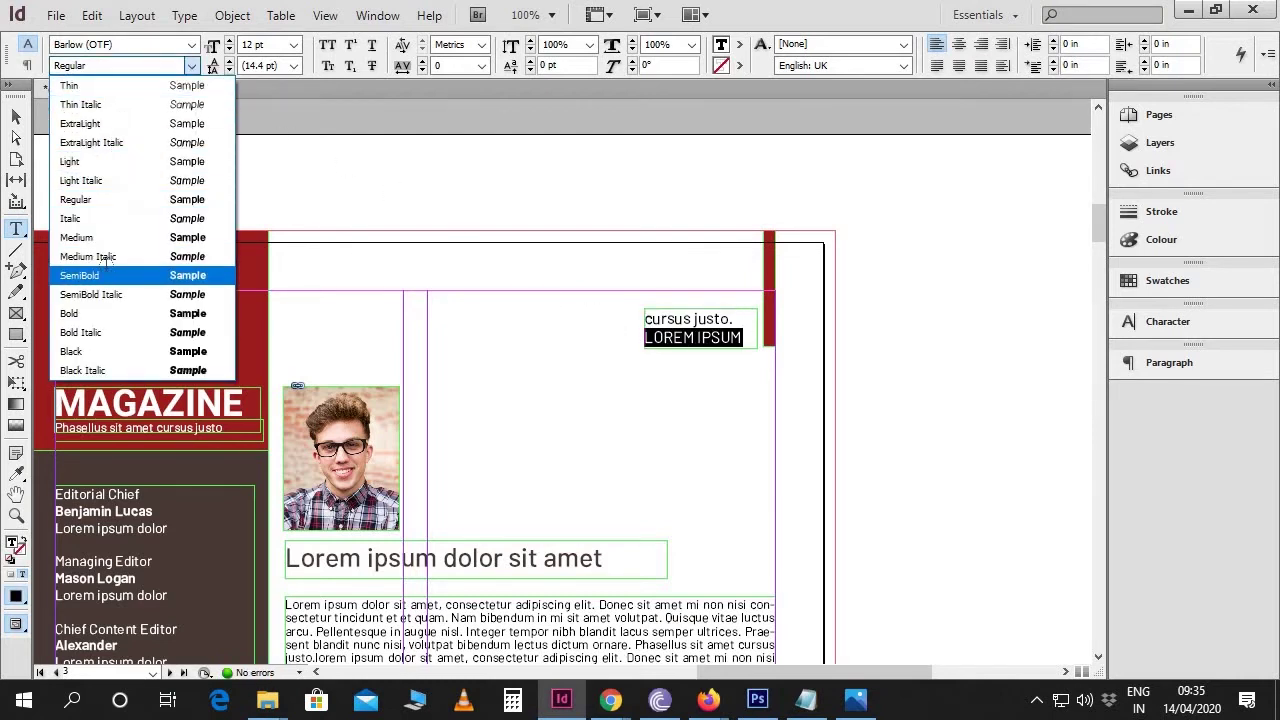
pyautogui.click(101, 313)
pyautogui.click(17, 474)
pyautogui.click(138, 252)
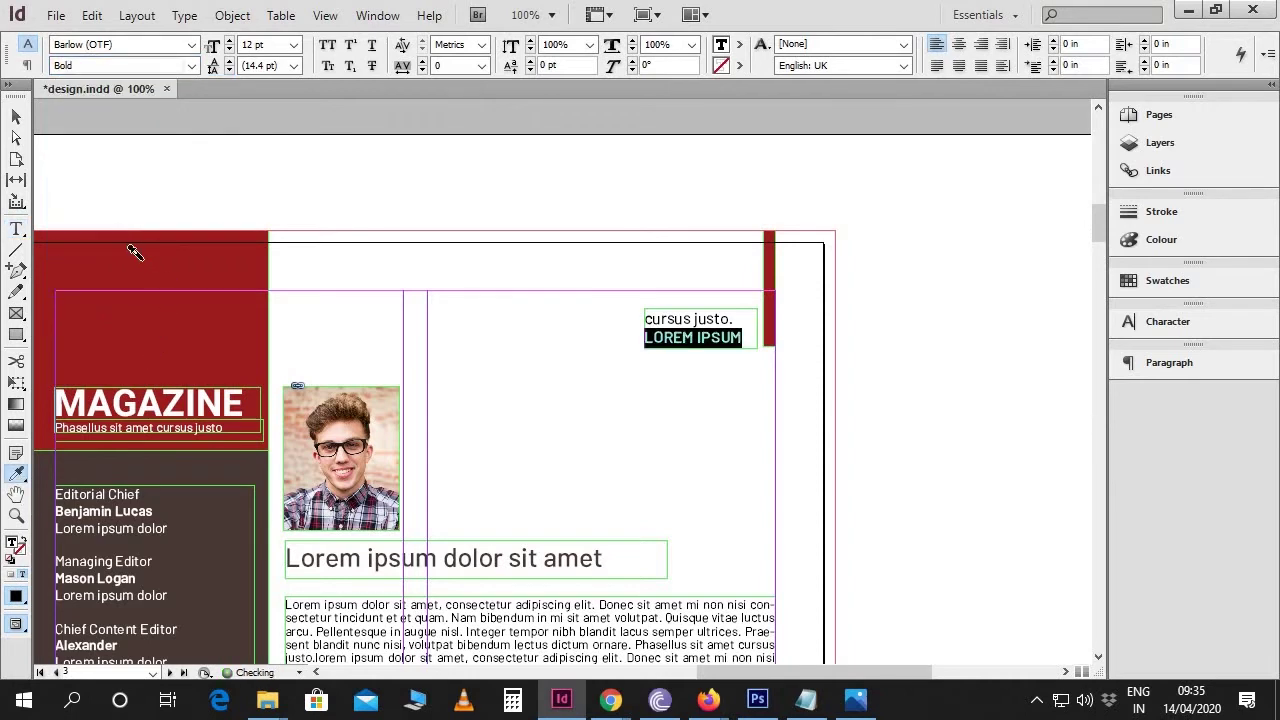
# Step: Nudge the corner label's text frame towards the red bar to X 15.9269 in and down slightly to Y 1.1198 in
pyautogui.click(16, 118)
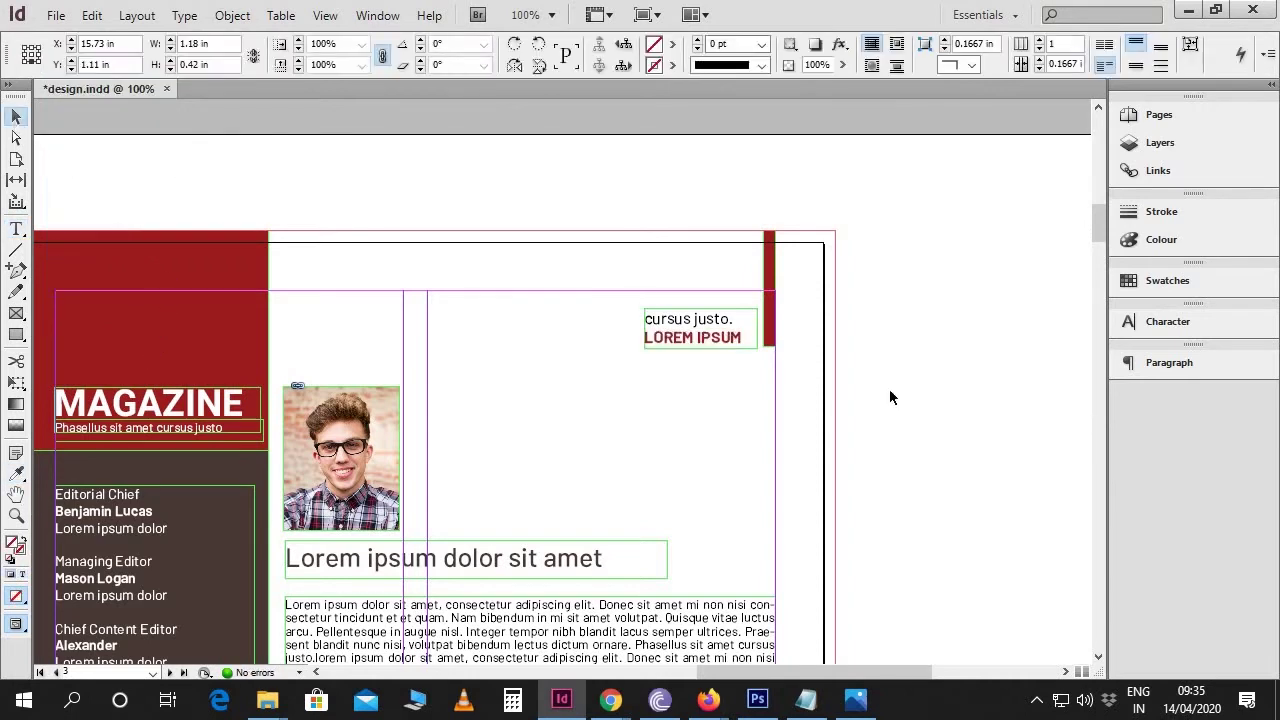
pyautogui.press('Right')
pyautogui.press('Right')
pyautogui.press('Right')
pyautogui.press('Right')
pyautogui.press('Right')
pyautogui.press('Right')
pyautogui.press('Right')
pyautogui.press('Right')
pyautogui.press('Right')
pyautogui.press('Right')
pyautogui.press('Right')
pyautogui.press('Right')
pyautogui.press('Right')
pyautogui.press('Right')
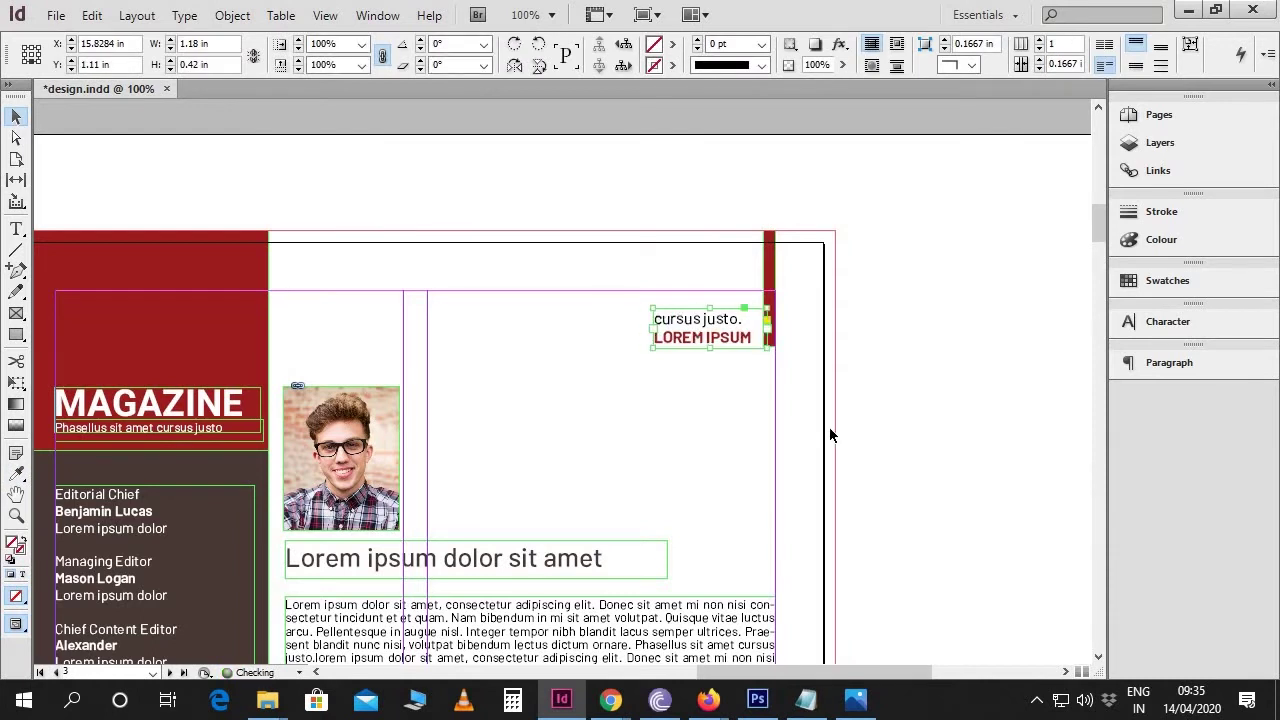
pyautogui.press('Down')
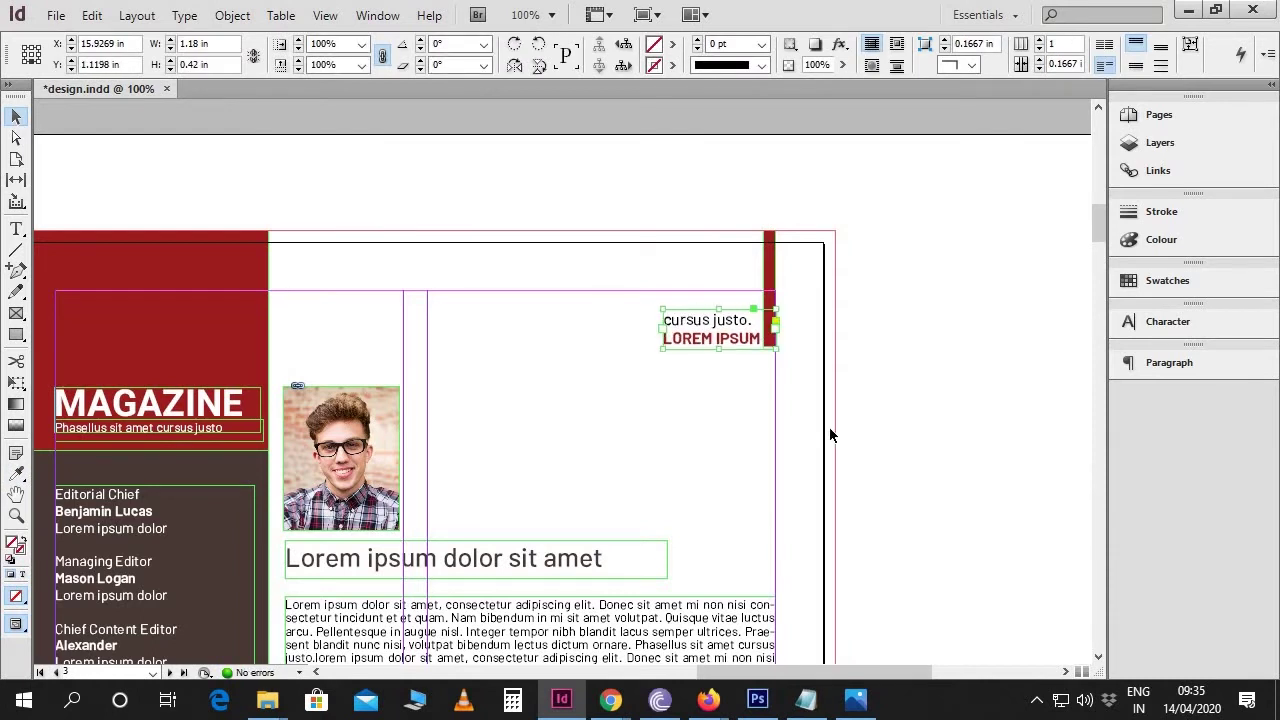
# Step: Set both lines of the corner label to 11 pt and align them right
pyautogui.press('t')
pyautogui.click(735, 337)
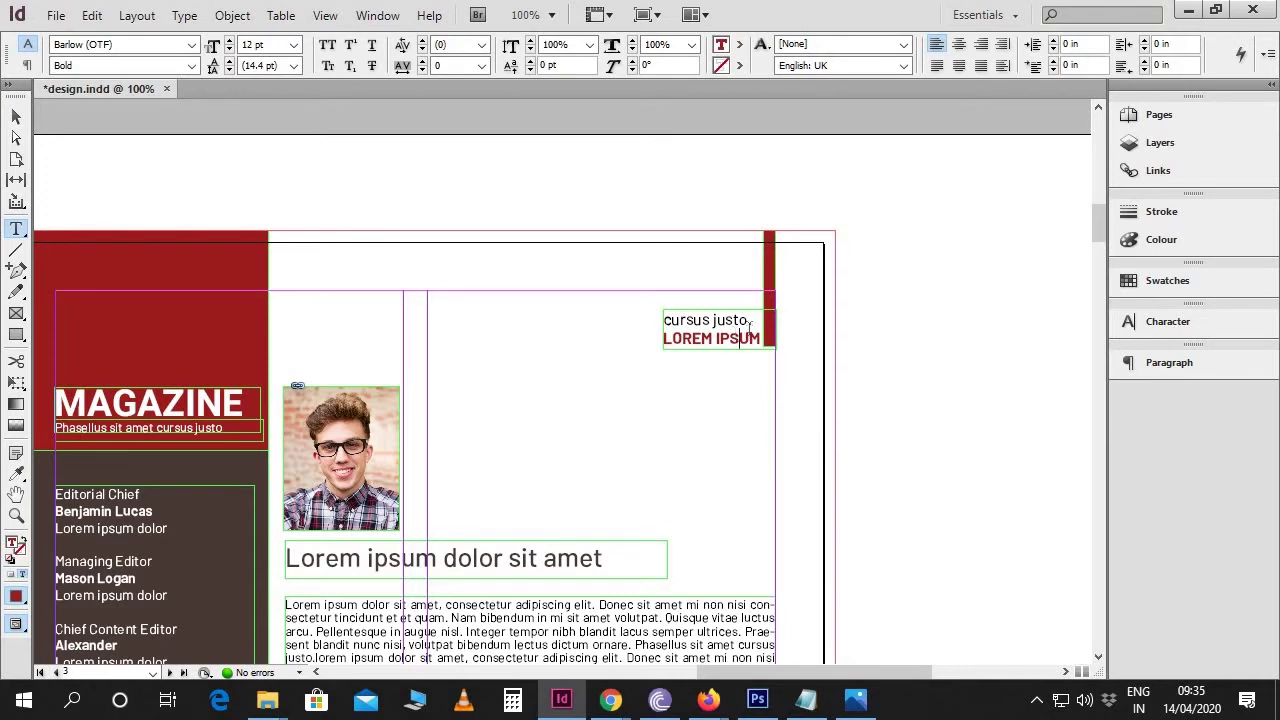
pyautogui.tripleClick(680, 318)
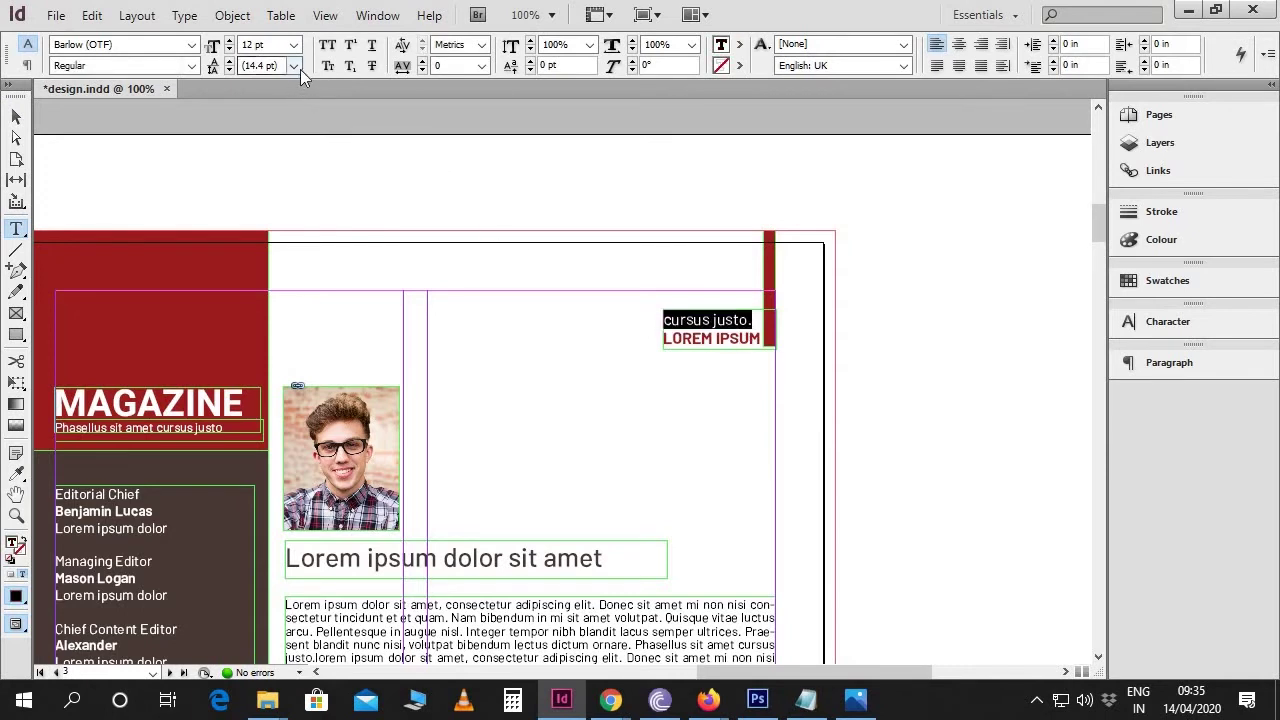
pyautogui.hotkey('ctrl', 'a')
pyautogui.doubleClick(252, 44)
pyautogui.write('11')
pyautogui.press('Return')
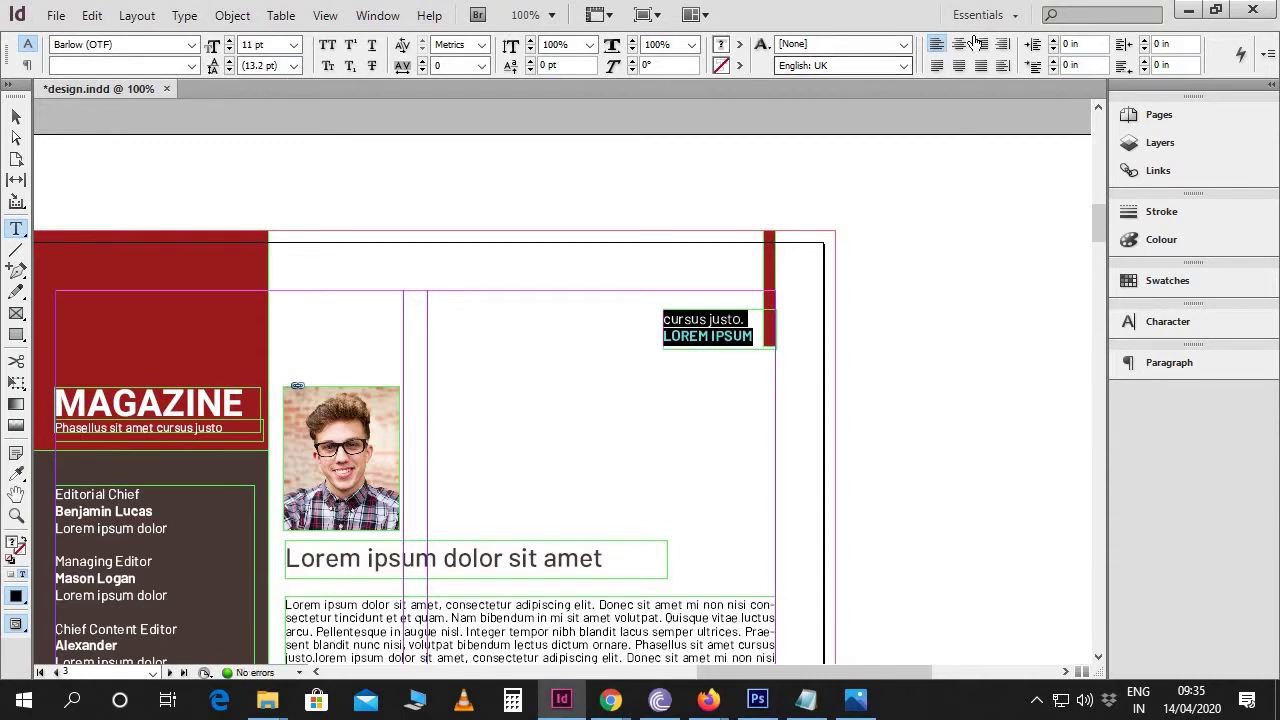
pyautogui.click(981, 44)
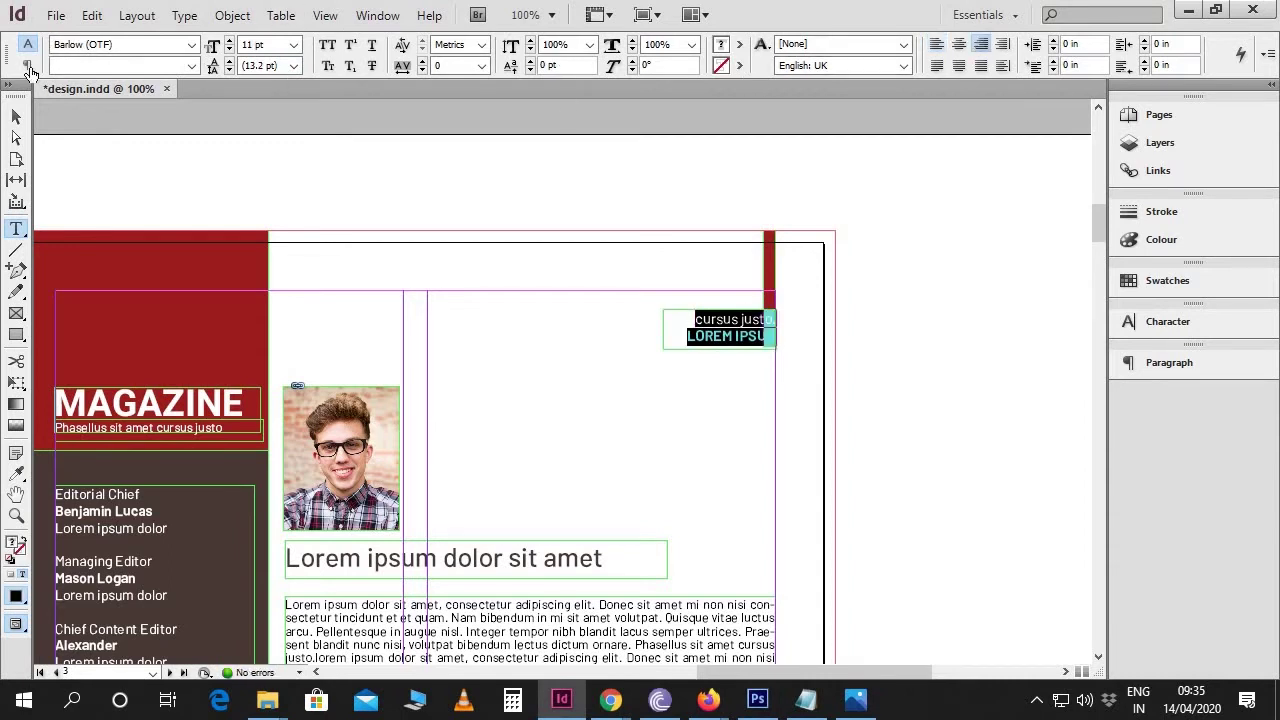
# Step: Nudge the corner label to X 15.73 in and Y 1.1592 in, just clear of the red bar, and show the page in Preview mode
pyautogui.click(16, 118)
pyautogui.press('Left')
pyautogui.press('Left')
pyautogui.press('Left')
pyautogui.press('Left')
pyautogui.press('Left')
pyautogui.press('Left')
pyautogui.press('Left')
pyautogui.press('Down')
pyautogui.press('Down')
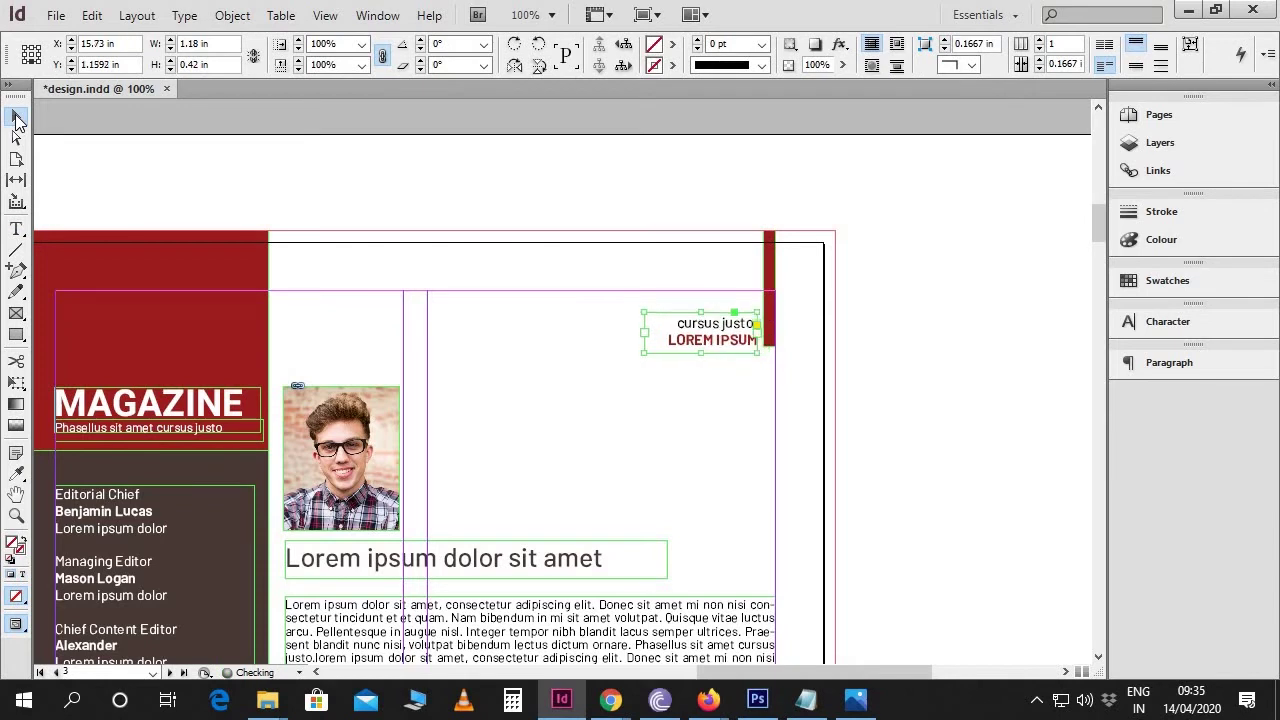
pyautogui.click(1045, 409)
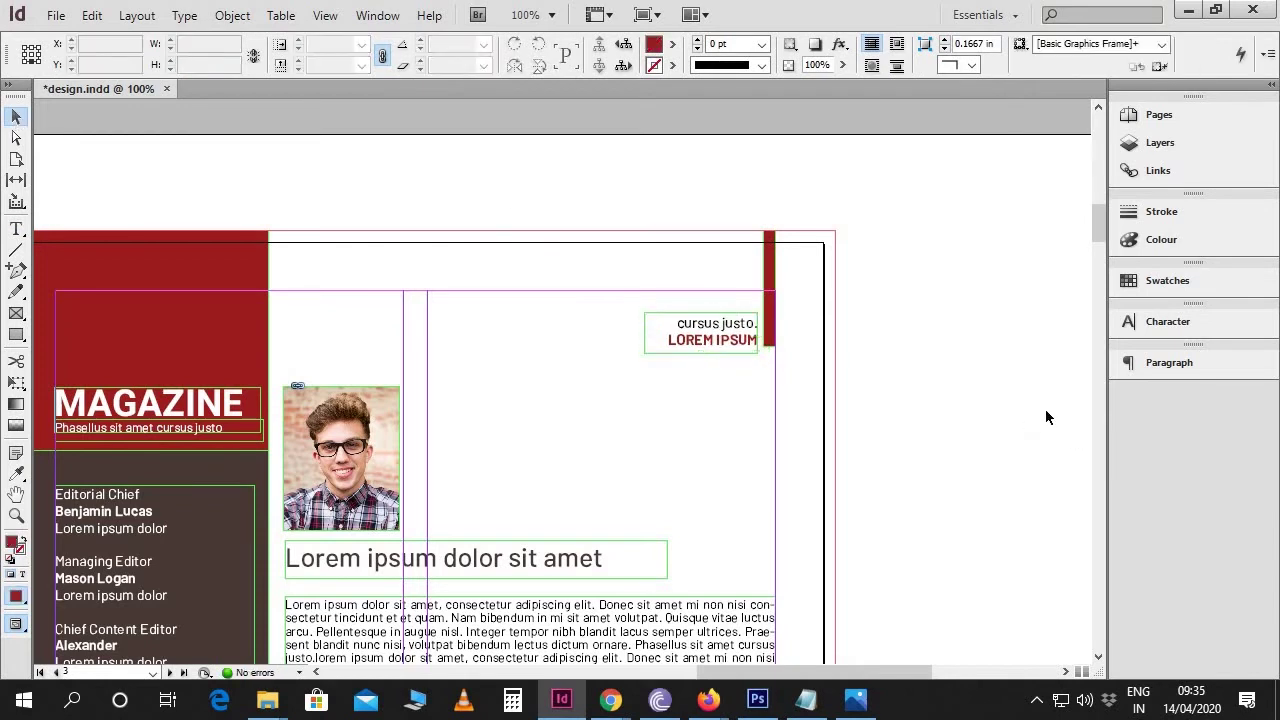
pyautogui.press('w')
pyautogui.hotkey('ctrl', '-')
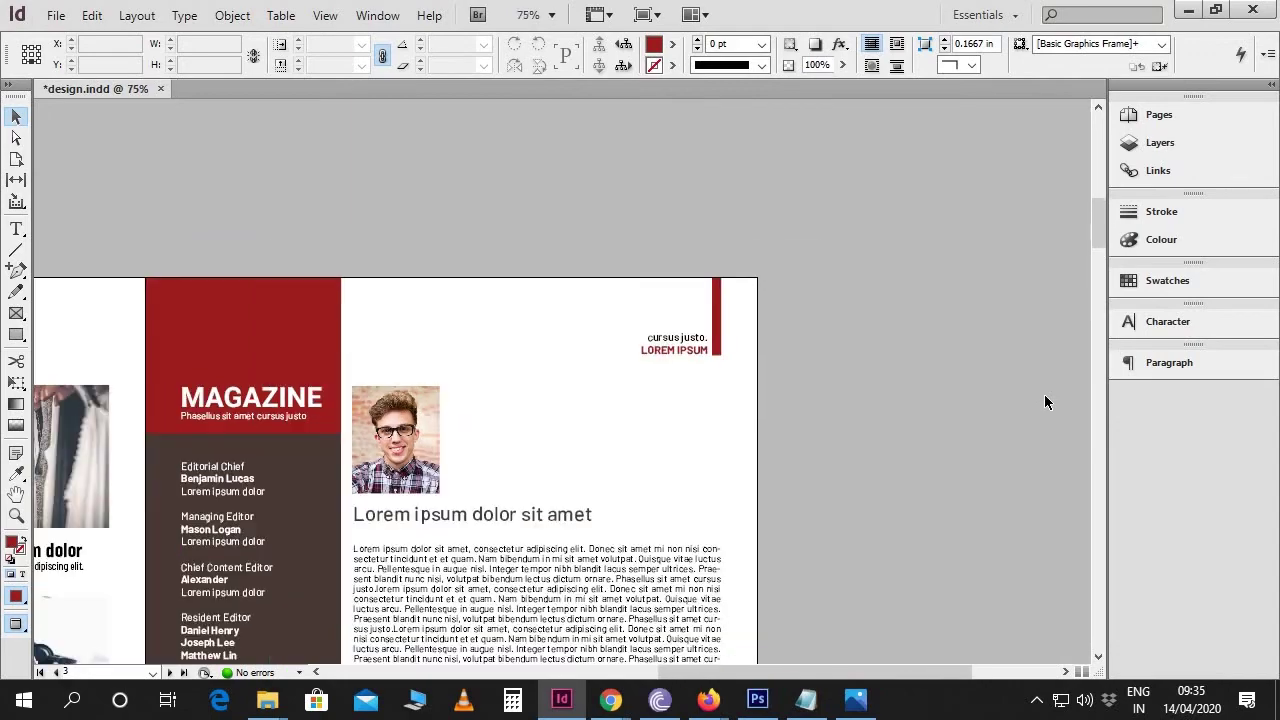
# Step: Shorten the signature's frame from below to a height of 0.57 in, keeping it clear of the name line beneath
pyautogui.scroll(-10, 1044, 394)
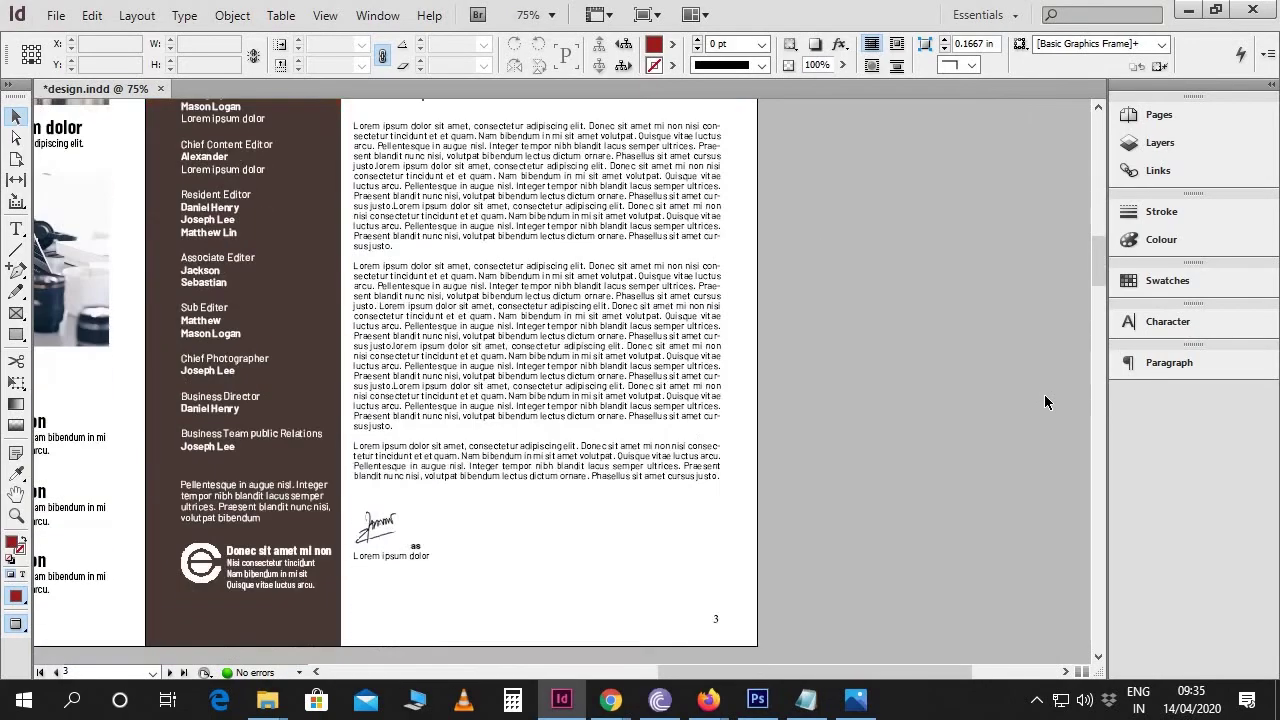
pyautogui.moveTo(765, 426); pyautogui.dragTo(950, 522)
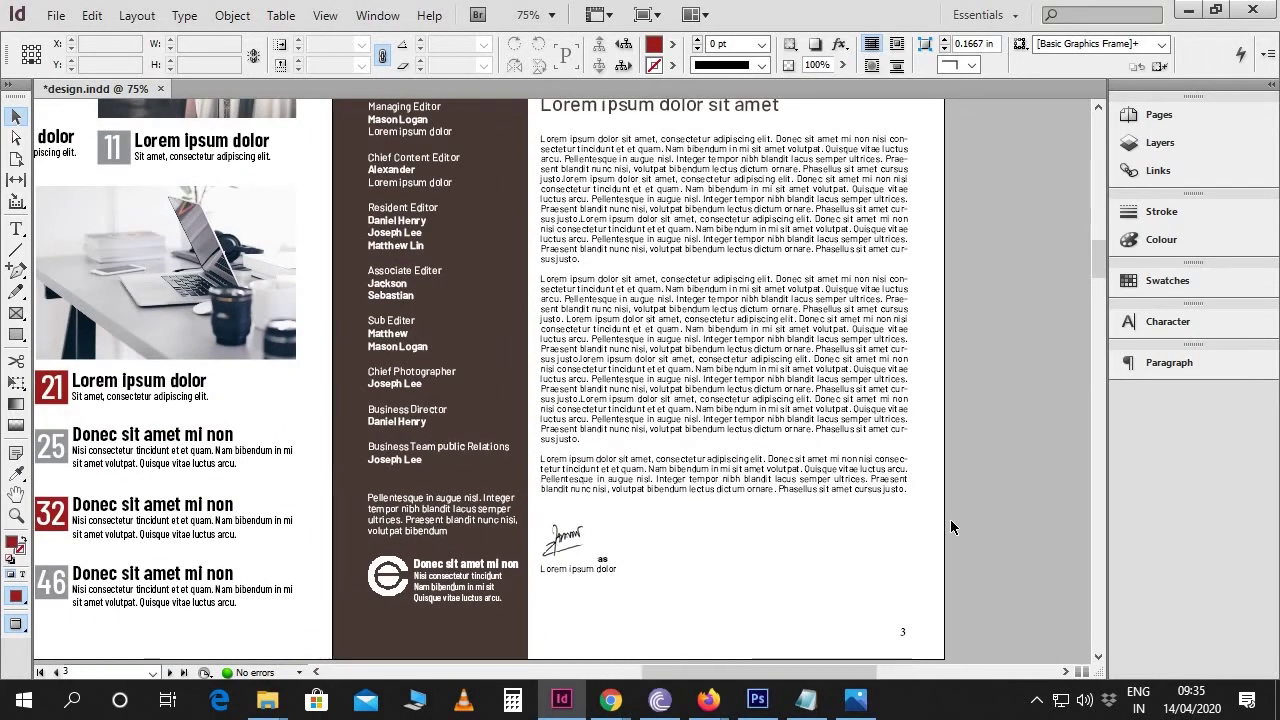
pyautogui.hotkey('ctrl', '=')
pyautogui.scroll(-3, 950, 519)
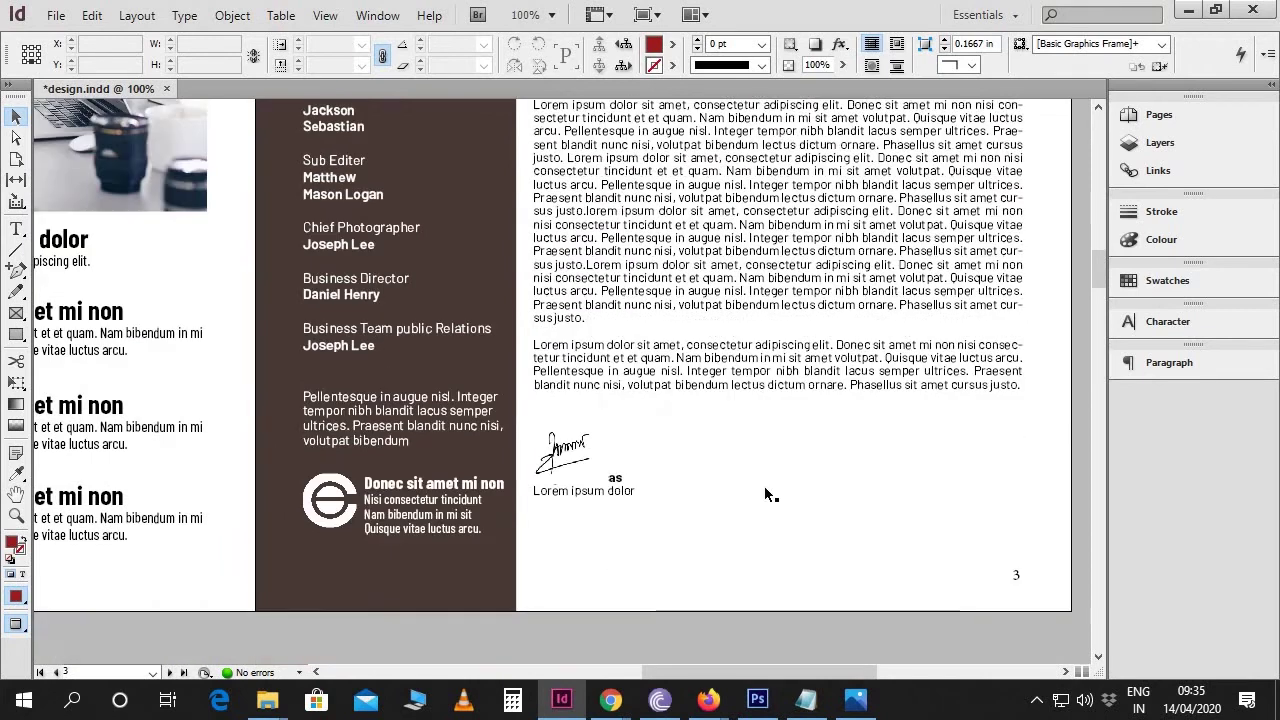
pyautogui.click(578, 468)
pyautogui.hotkey('ctrl', '=')
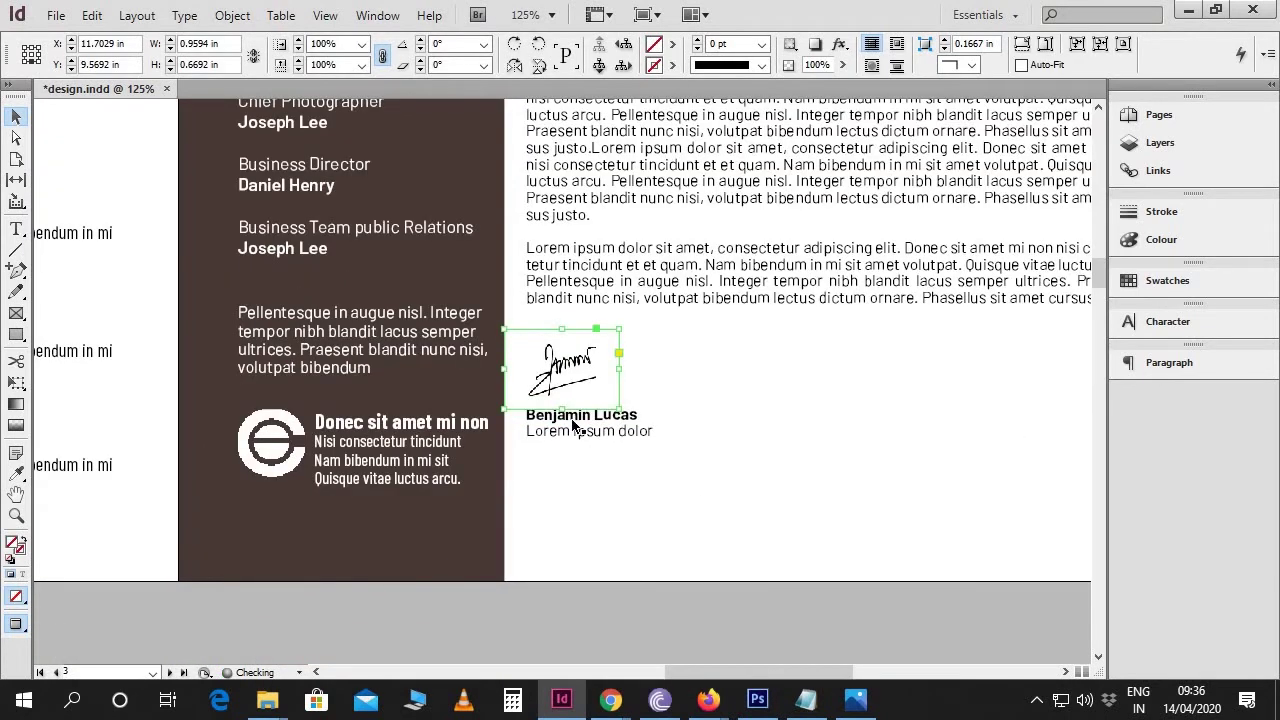
pyautogui.hotkey('ctrl', 'alt', 'c')
pyautogui.click(706, 420)
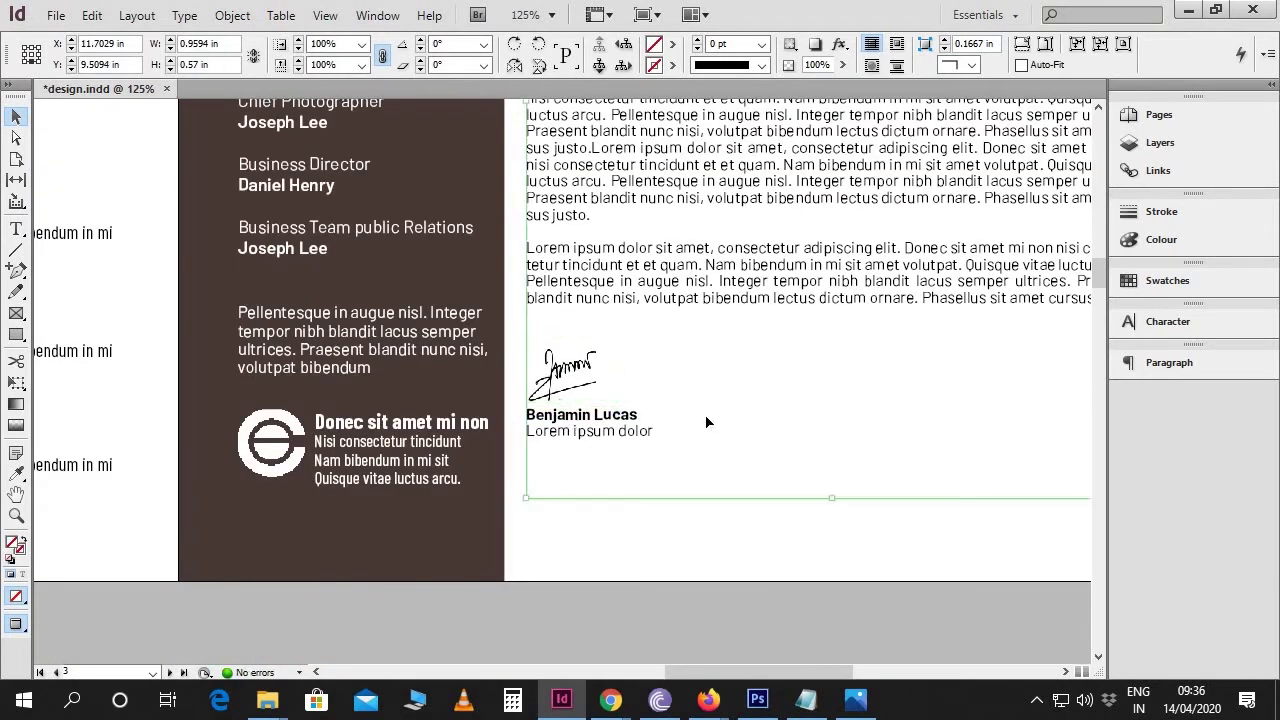
# Step: Apply a drop cap of 3 lines and 1 character to the editorial's first paragraph
pyautogui.moveTo(831, 494); pyautogui.dragTo(551, 571)
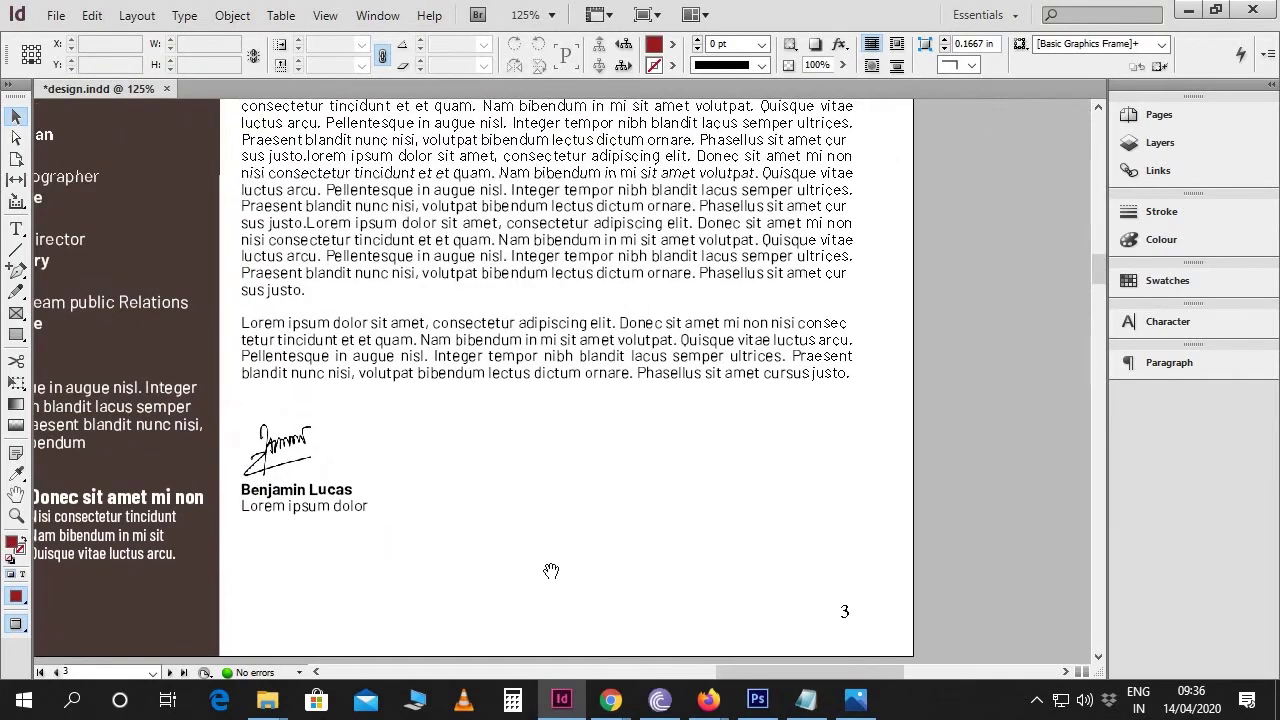
pyautogui.hotkey('ctrl', '1')
pyautogui.press('t')
pyautogui.scroll(-1, 468, 346)
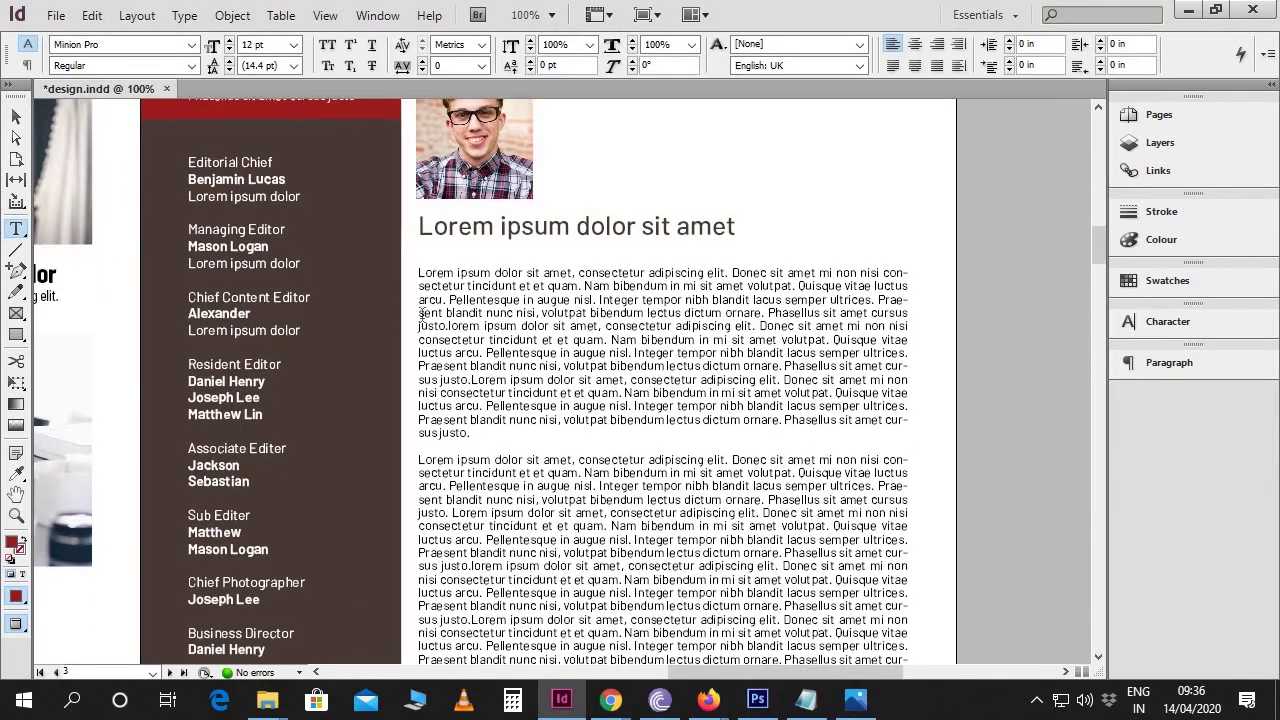
pyautogui.moveTo(418, 286); pyautogui.dragTo(468, 350)
pyautogui.click(470, 432)
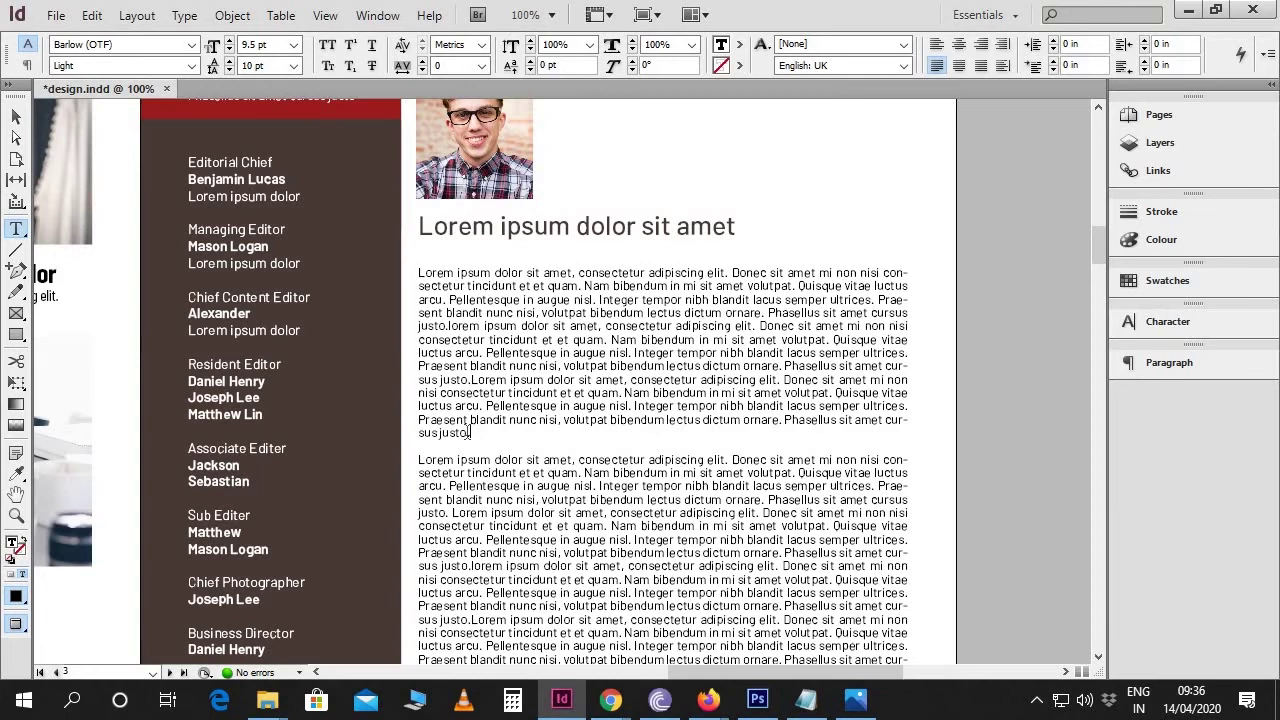
pyautogui.moveTo(470, 432); pyautogui.dragTo(403, 270)
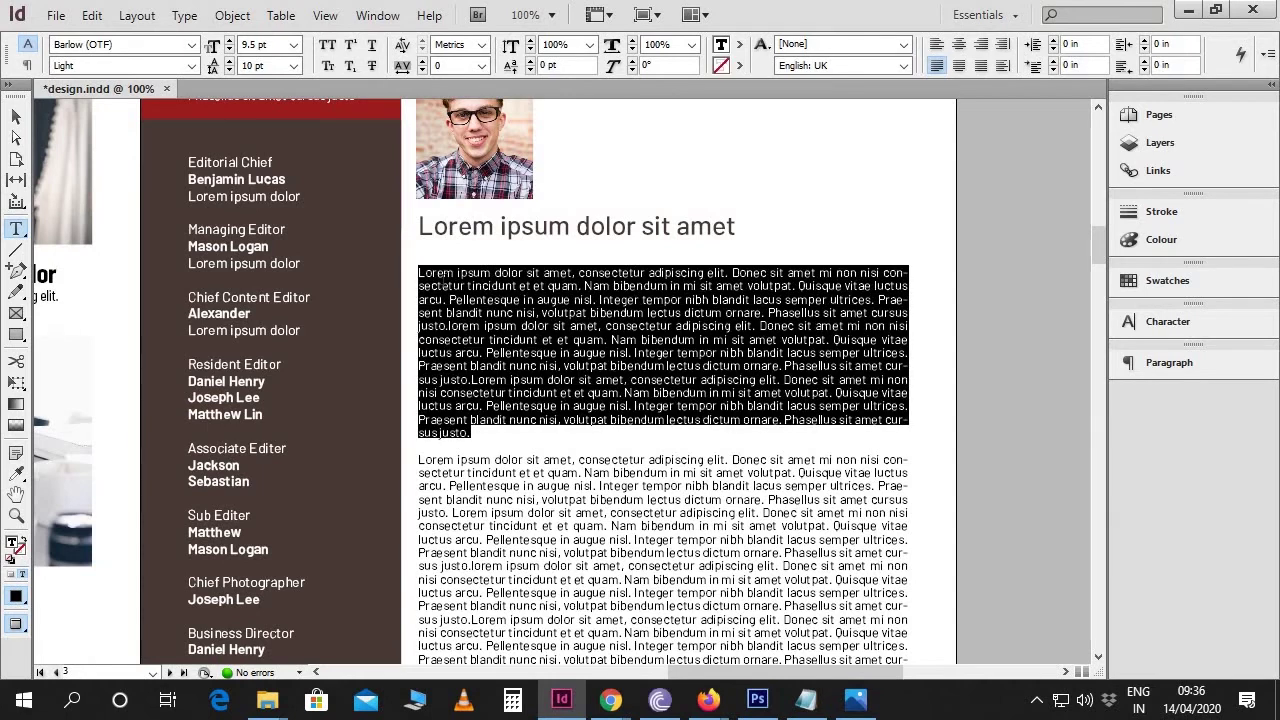
pyautogui.click(1160, 363)
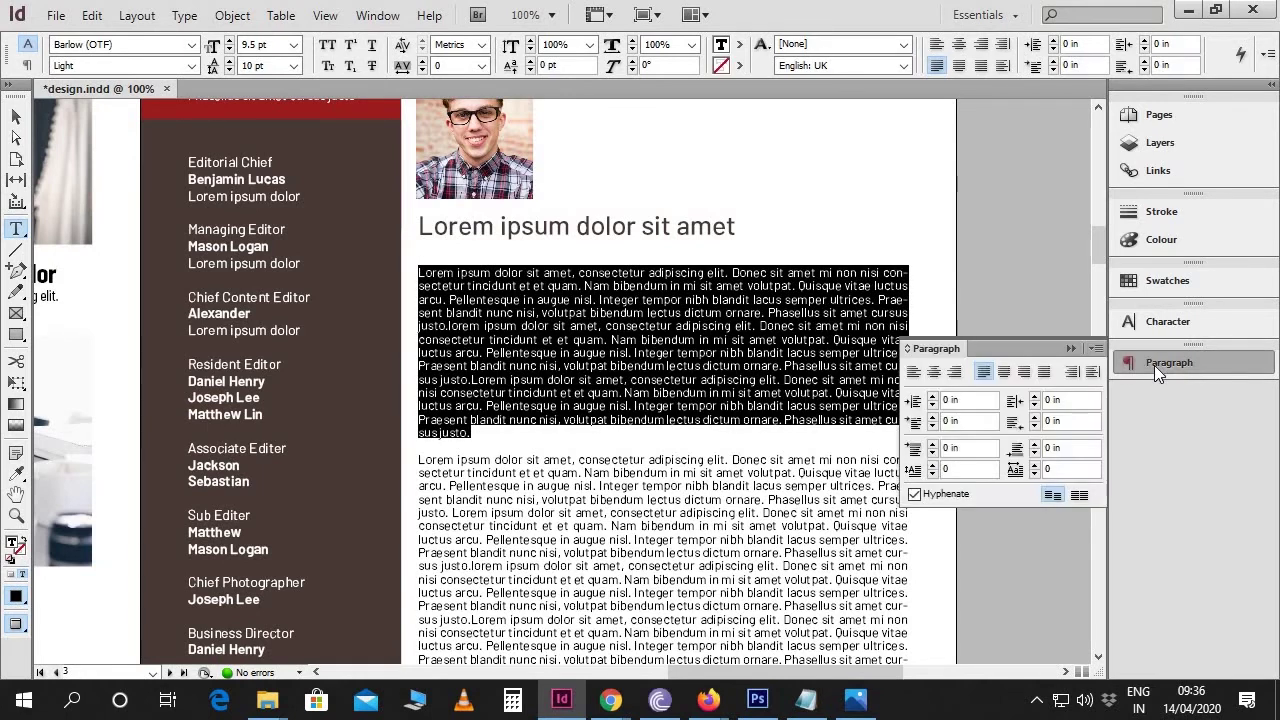
pyautogui.click(1096, 348)
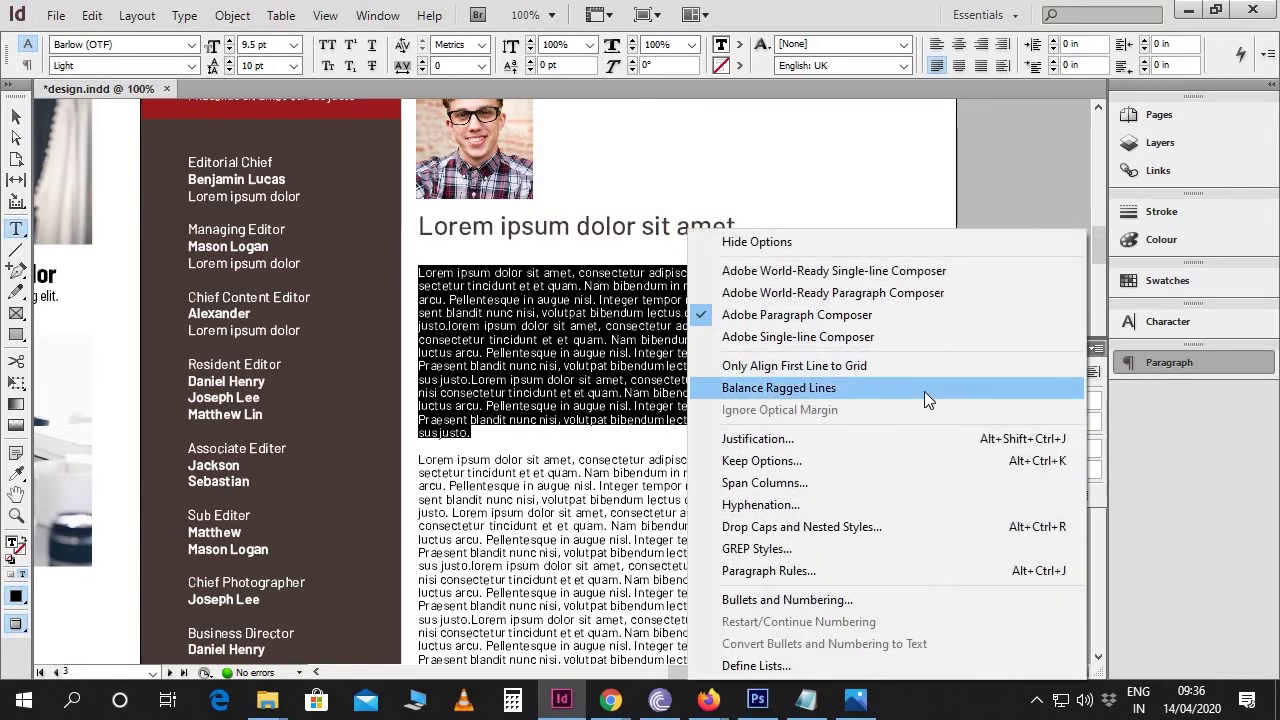
pyautogui.click(815, 525)
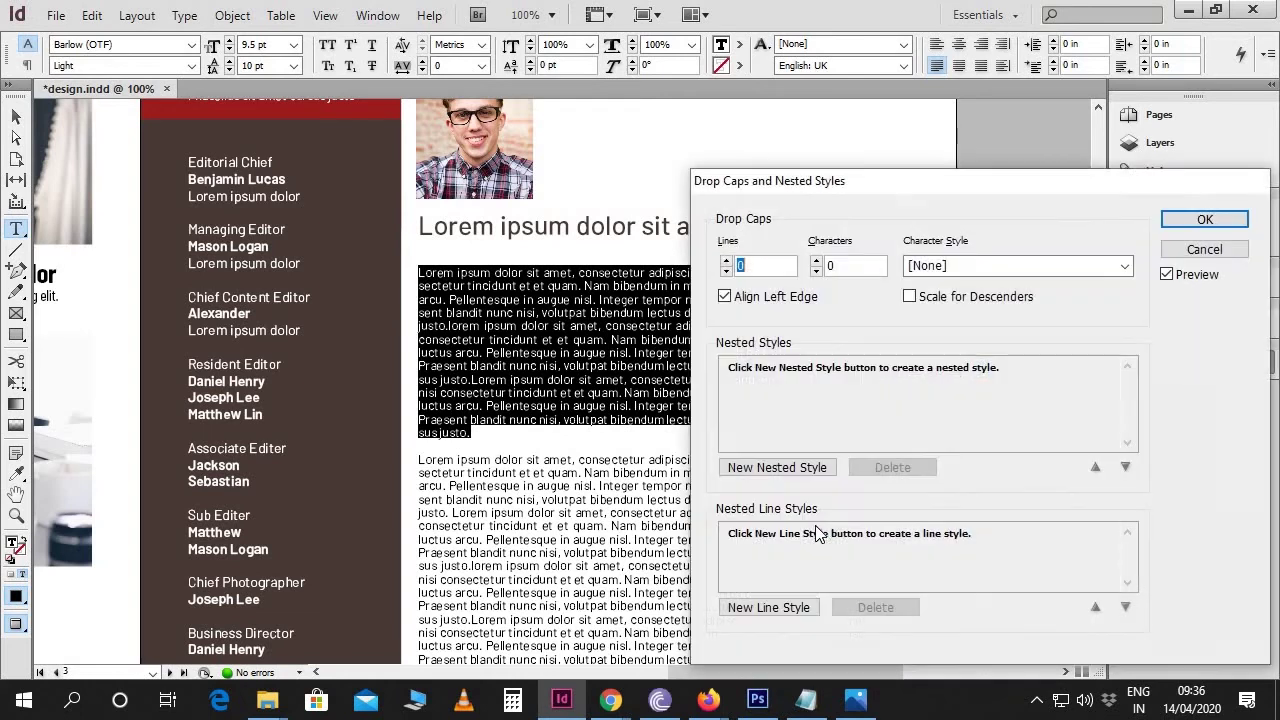
pyautogui.click(728, 261)
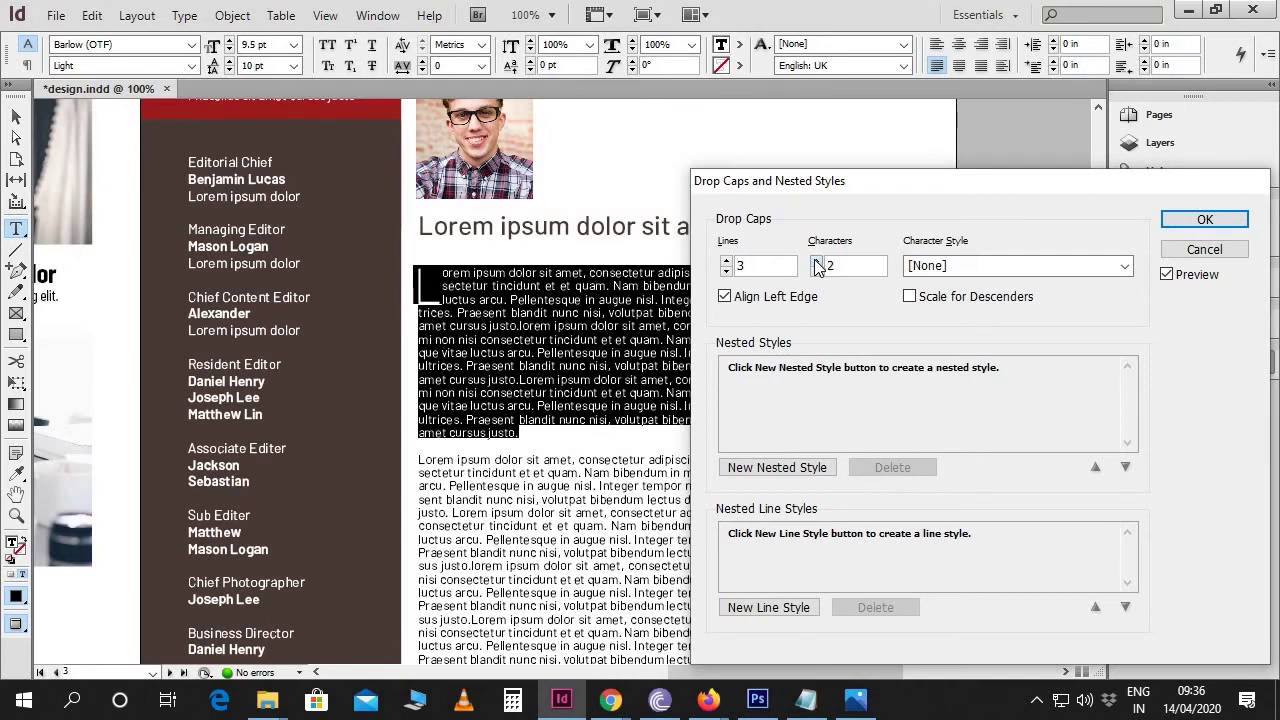
pyautogui.click(816, 272)
pyautogui.click(1167, 226)
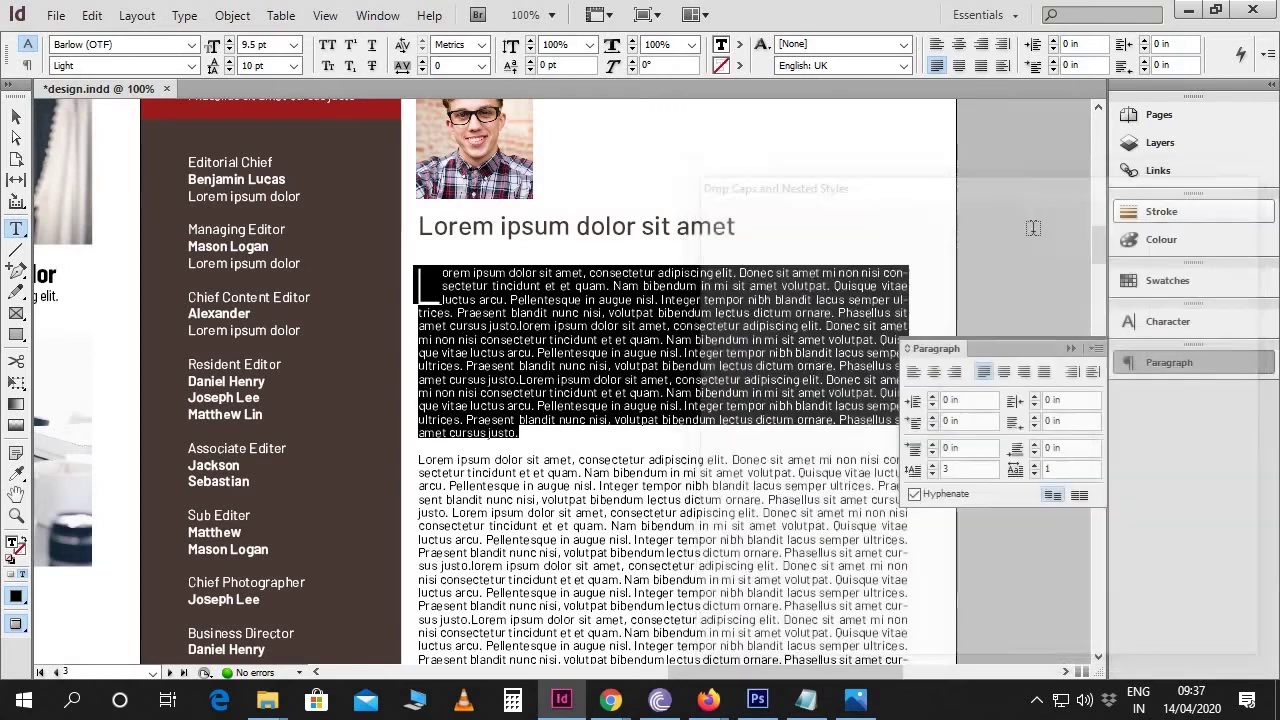
# Step: Give the drop cap letter "L" a much heavier Barlow (OTF) font style and collapse the paragraph settings
pyautogui.click(432, 290)
pyautogui.moveTo(432, 290); pyautogui.dragTo(412, 287)
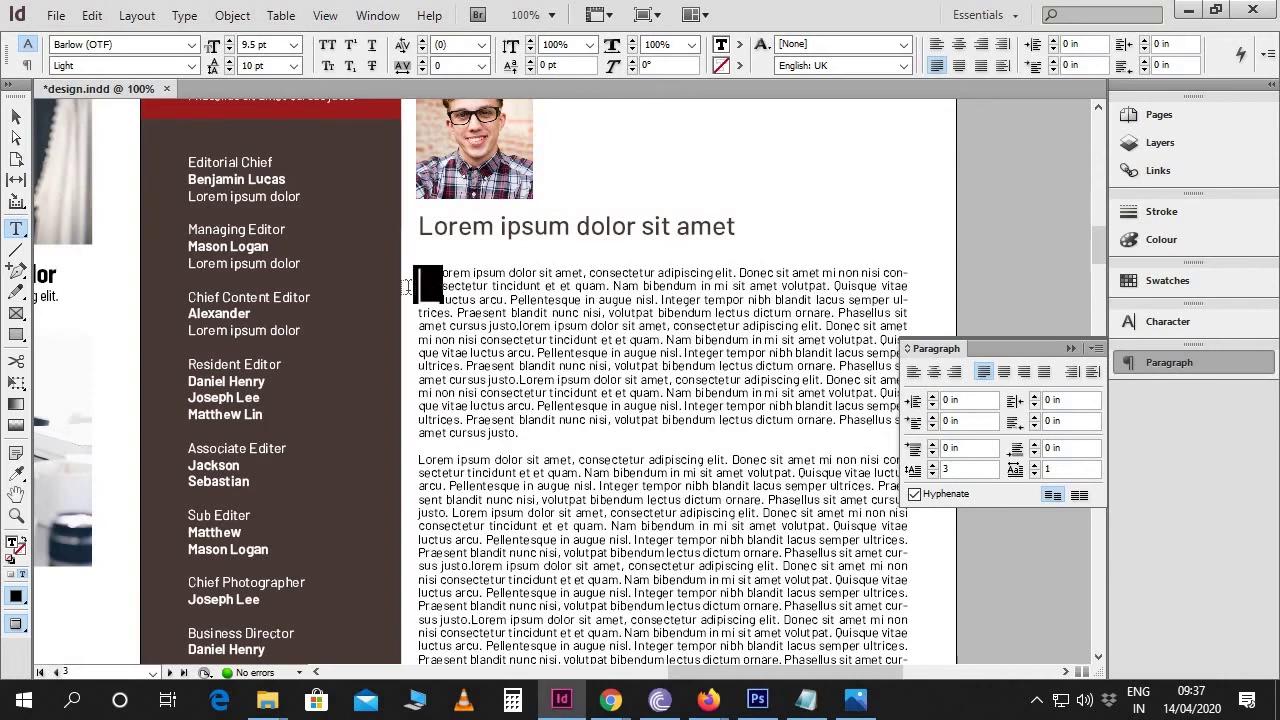
pyautogui.click(191, 66)
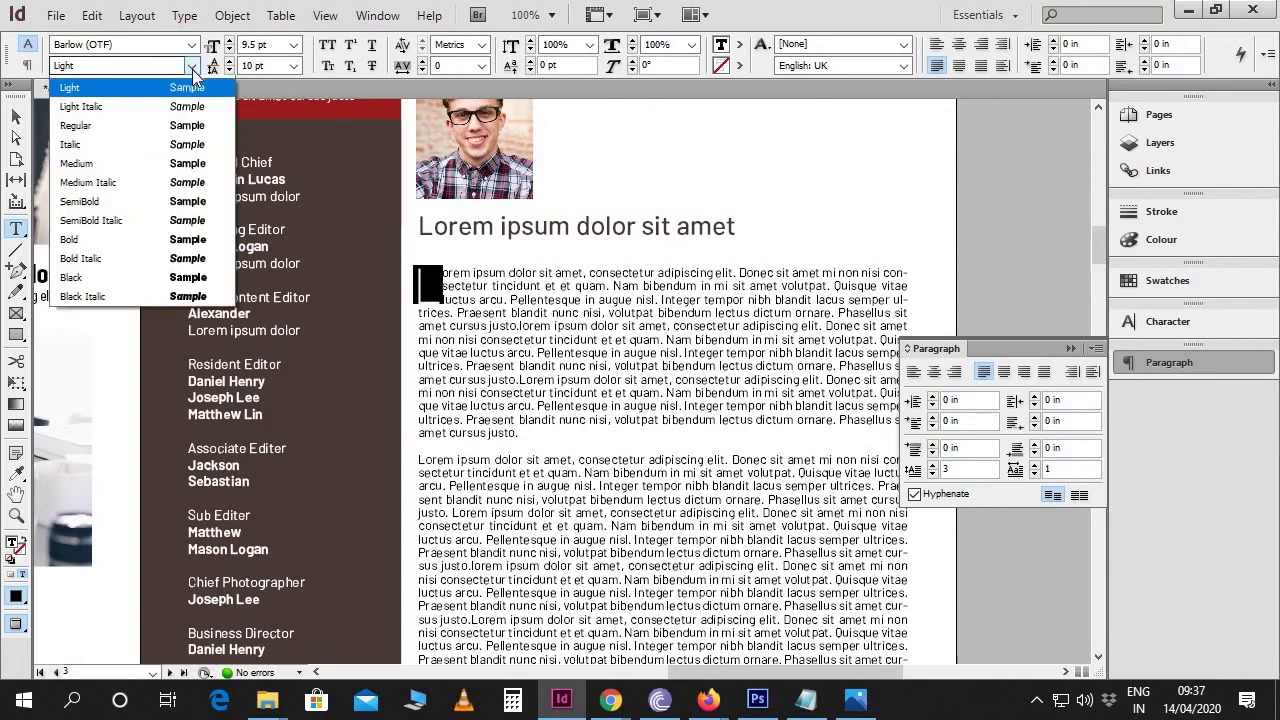
pyautogui.click(137, 318)
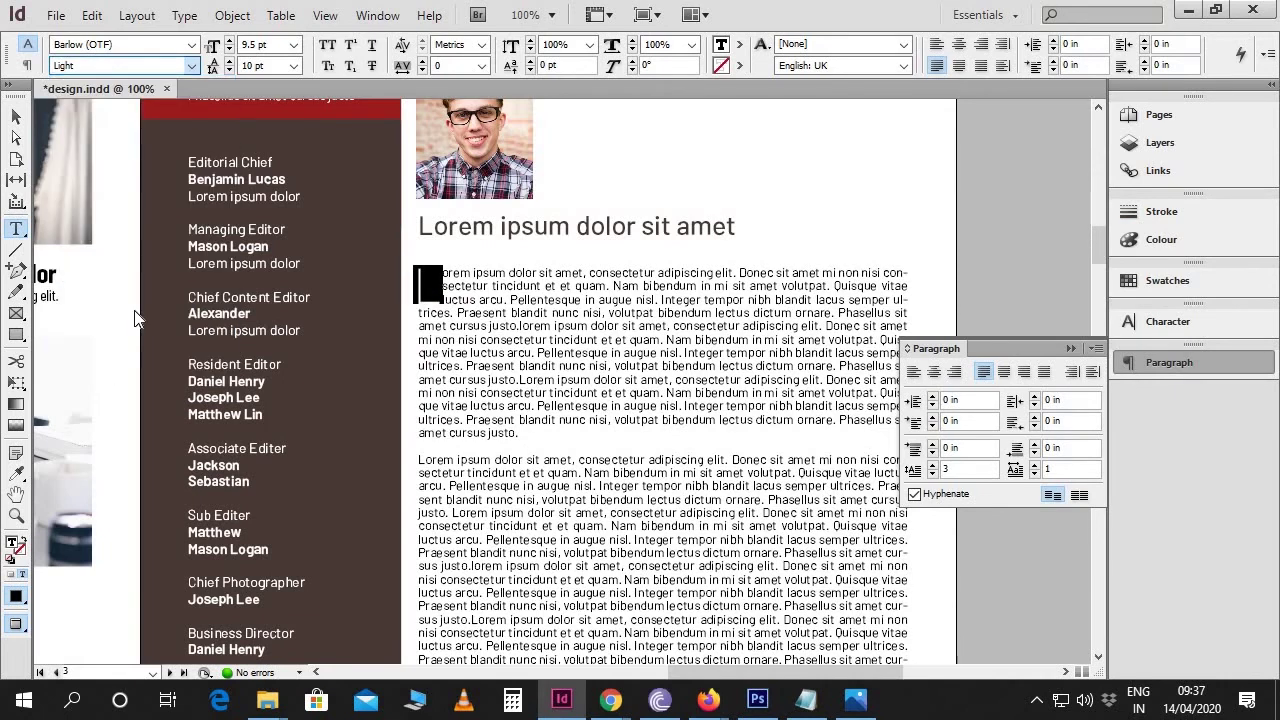
pyautogui.click(16, 118)
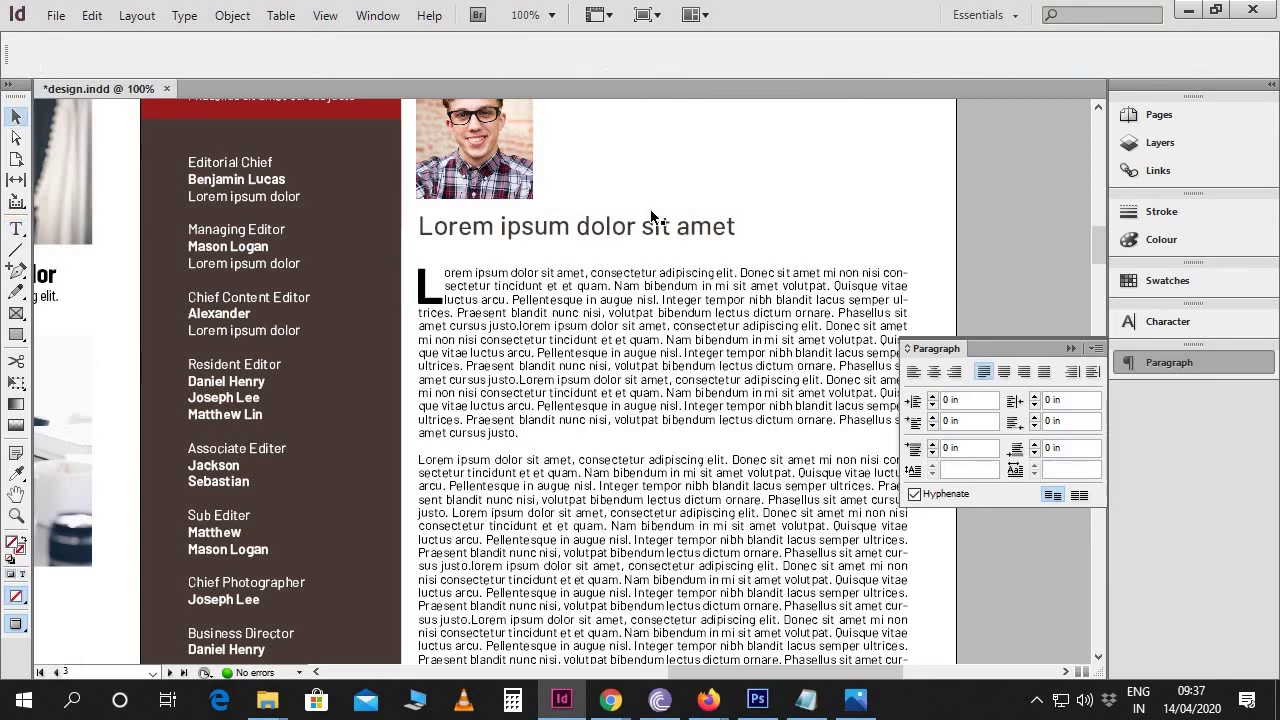
pyautogui.click(1070, 348)
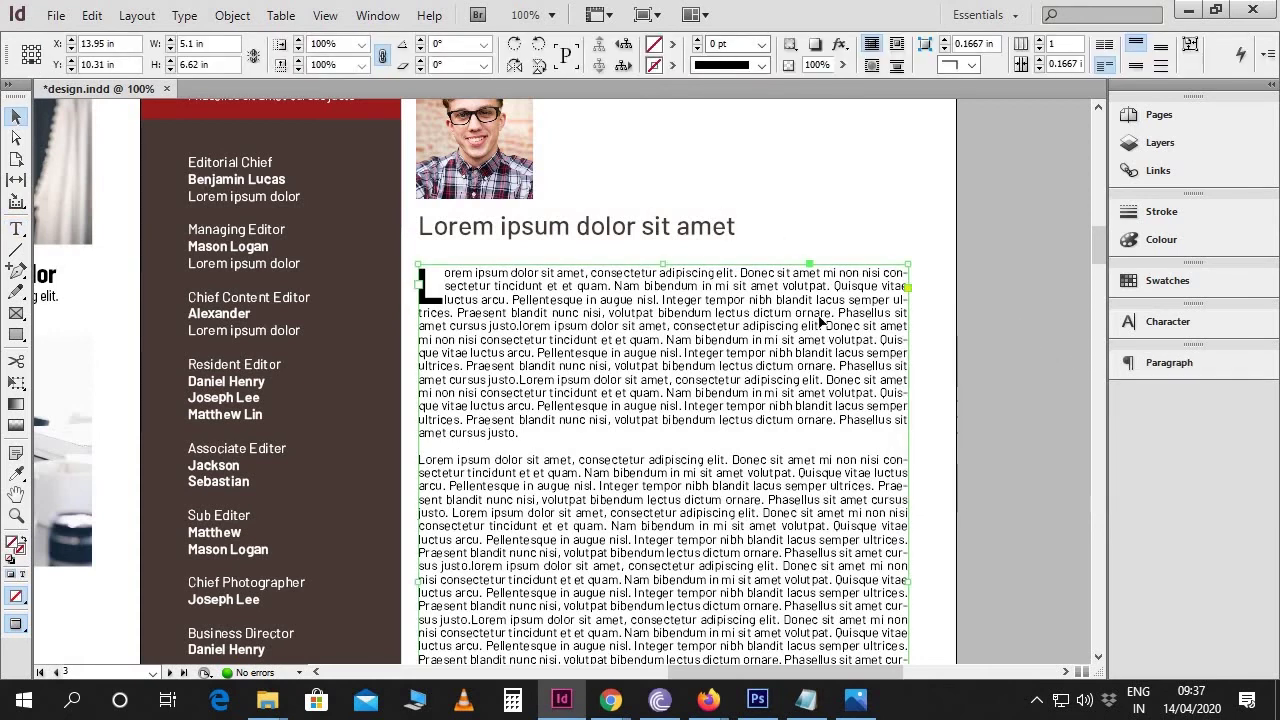
# Step: Move the editorial's body text frame up to Y 10.2116 in, closer to the heading
pyautogui.moveTo(818, 331); pyautogui.dragTo(818, 321)
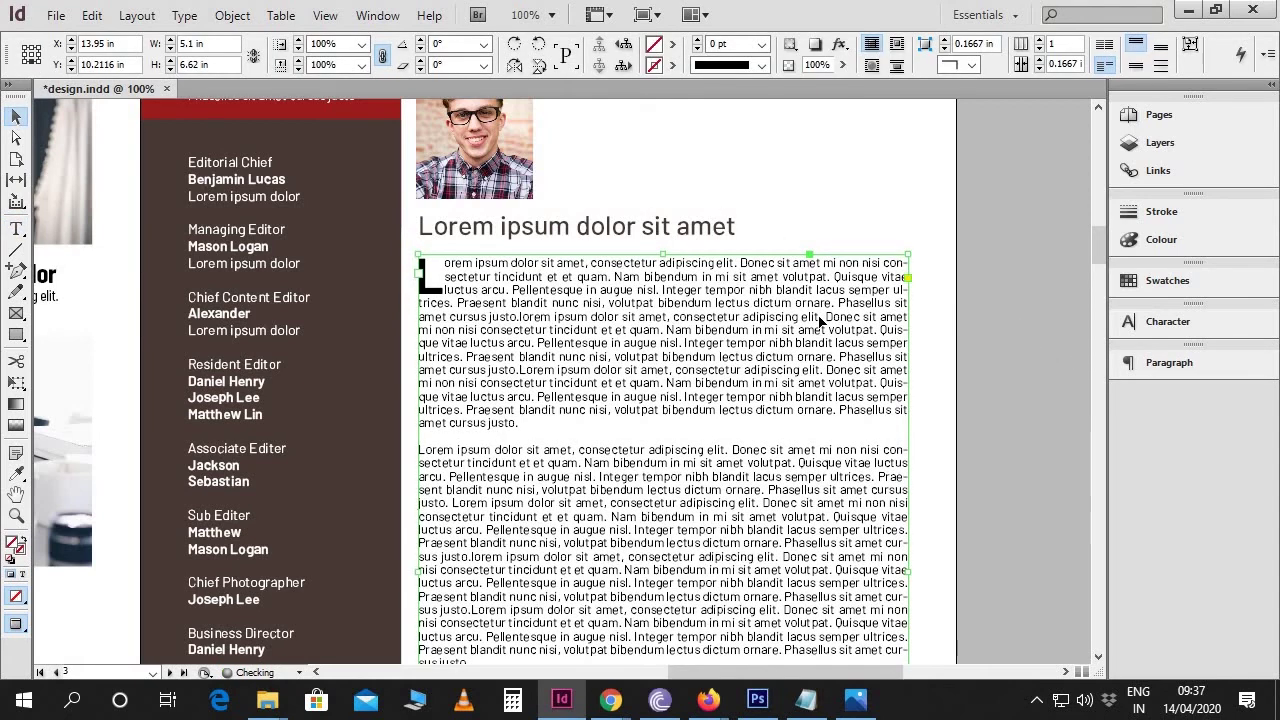
pyautogui.click(937, 370)
pyautogui.hotkey('ctrl', '-')
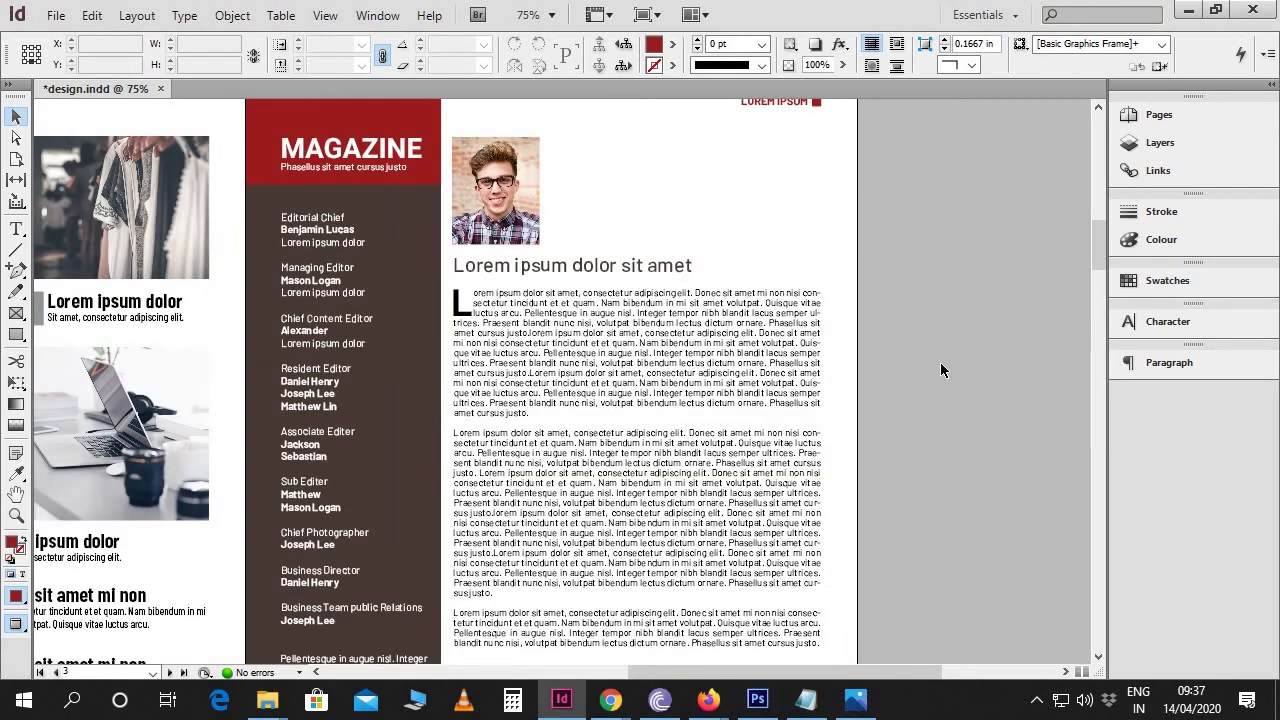